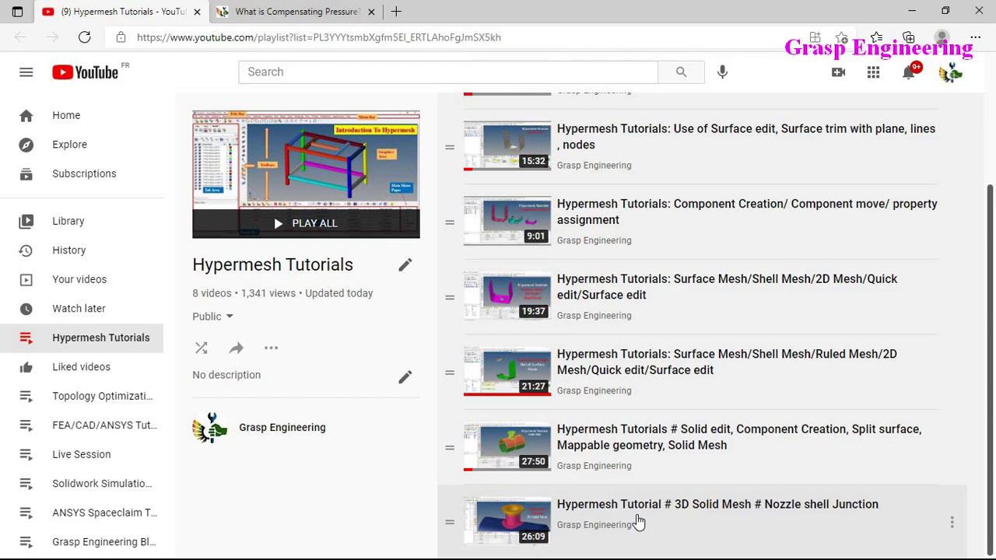
# - Switch to the Analysis_Deck_HM model in HyperMesh and bring the nozzle-shell assembly into view
pyautogui.hotkey('alt', 'Tab')
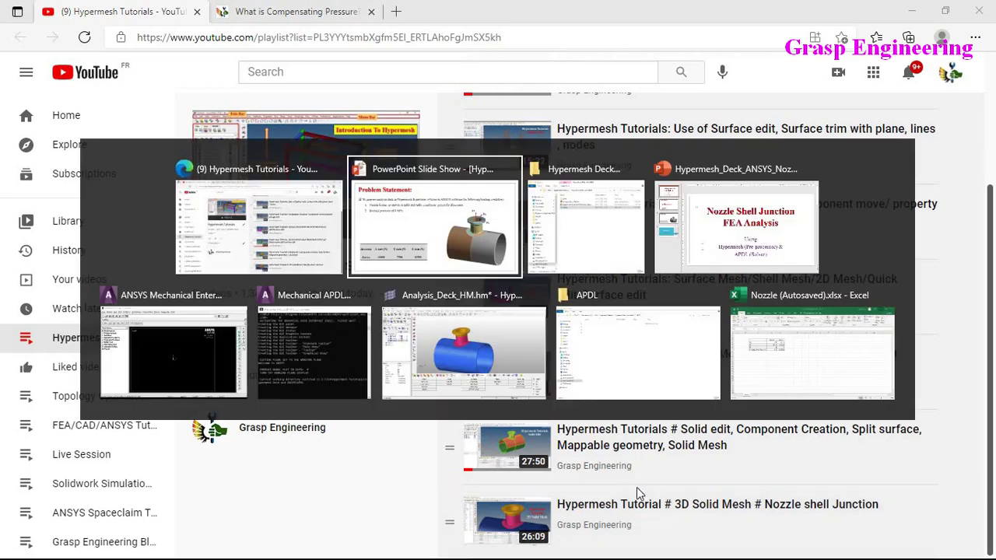
pyautogui.click(483, 380)
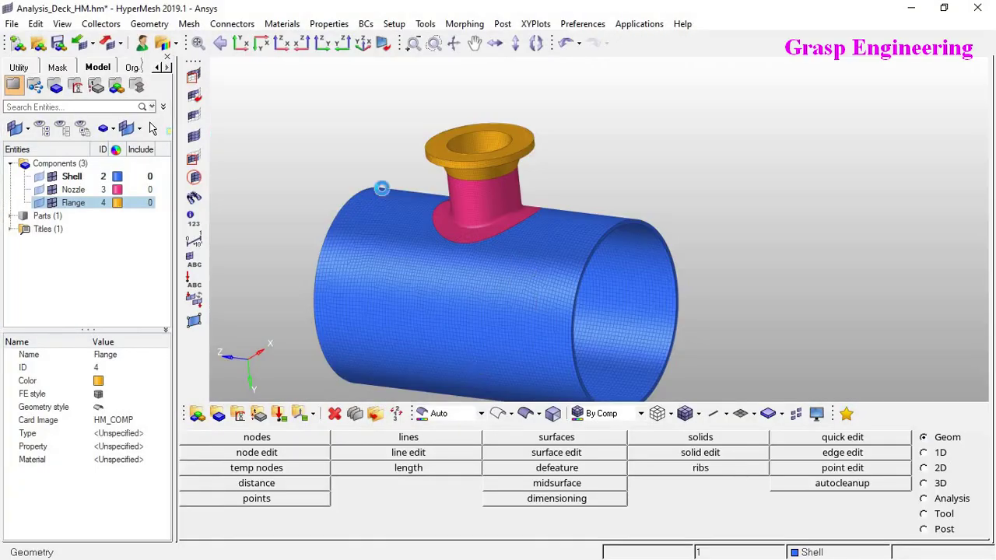
pyautogui.keyDown('ctrl'); pyautogui.moveTo(382, 191); pyautogui.dragTo(528, 243); pyautogui.keyUp('ctrl')
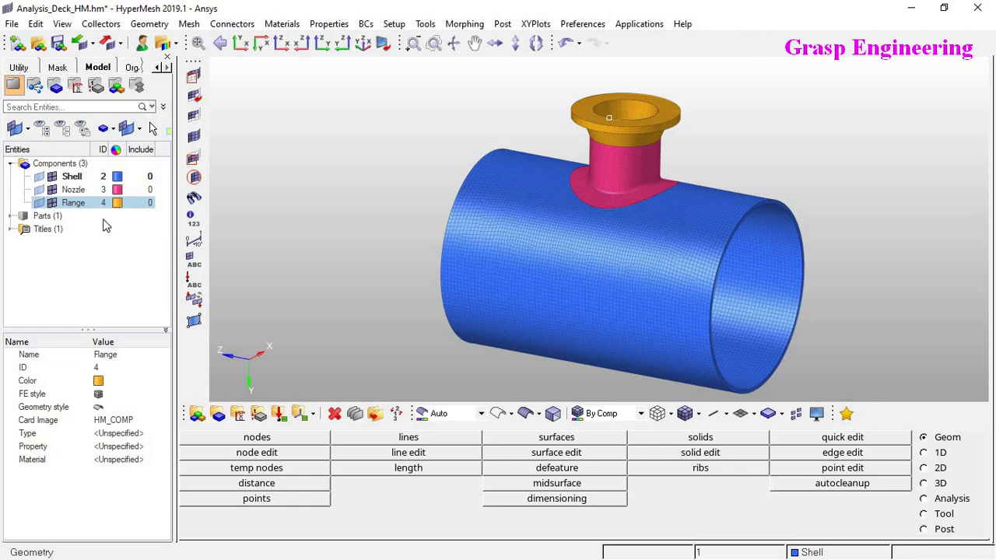
# - Hide the Shell and Nozzle meshes, briefly displaying the geometry of each component for inspection
pyautogui.click(53, 177)
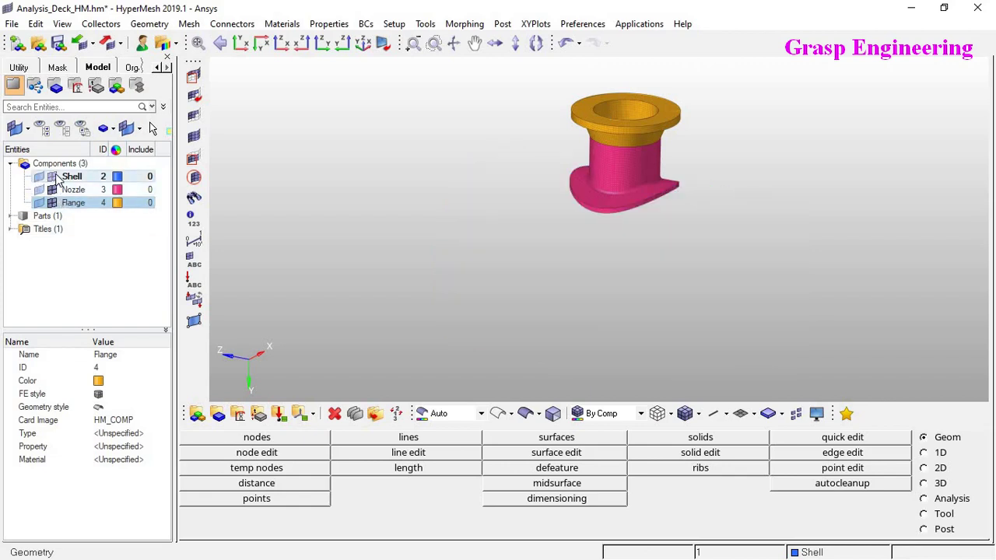
pyautogui.click(40, 177)
pyautogui.click(41, 178)
pyautogui.click(52, 191)
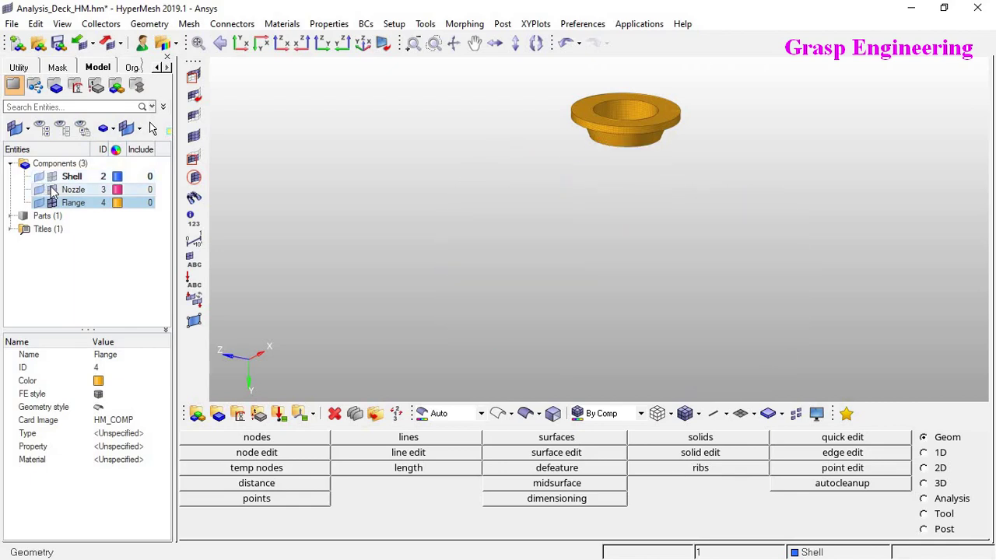
pyautogui.click(40, 190)
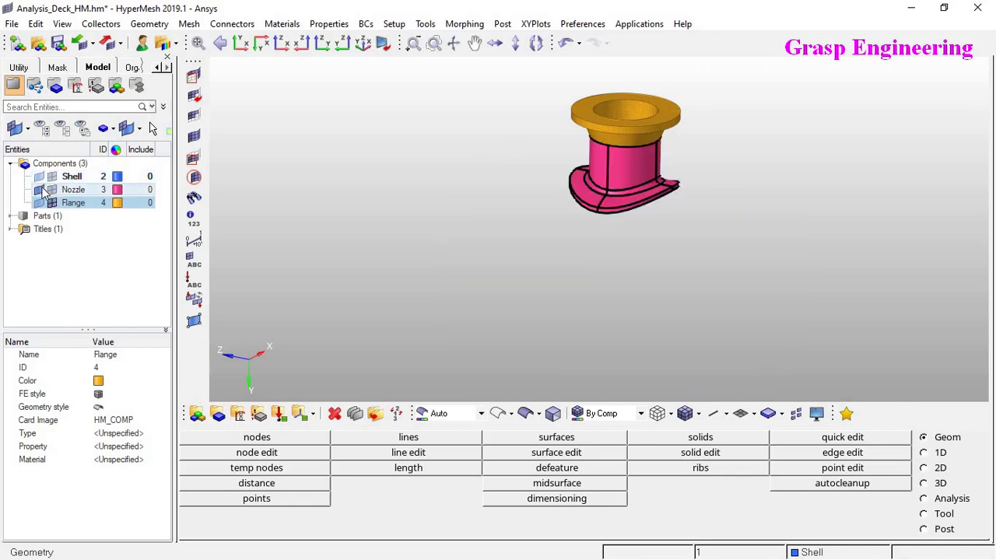
pyautogui.click(41, 190)
# - Inspect the Flange's mesh and geometry, and restore the display to all three component meshes with geometry hidden
pyautogui.click(52, 204)
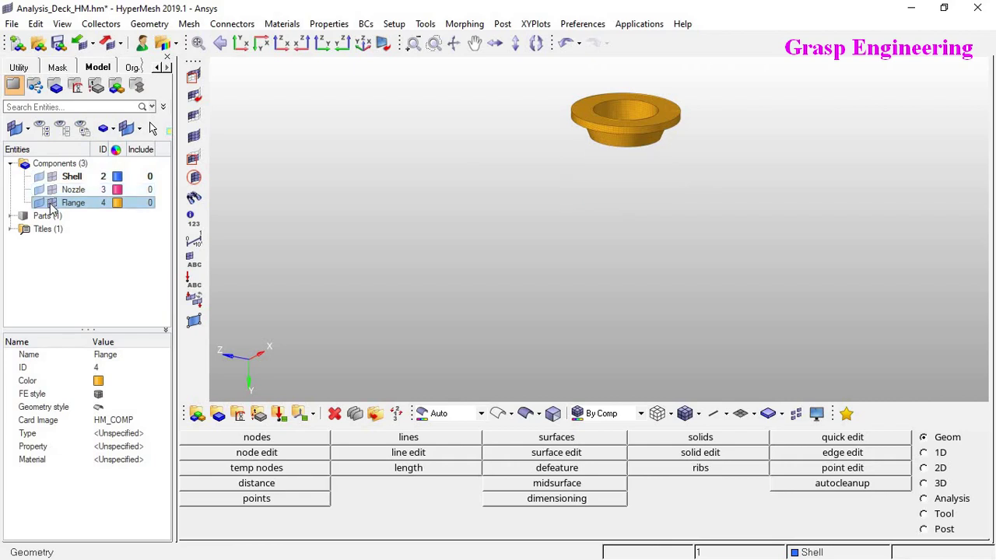
pyautogui.click(52, 203)
pyautogui.click(38, 203)
pyautogui.click(37, 203)
pyautogui.click(38, 203)
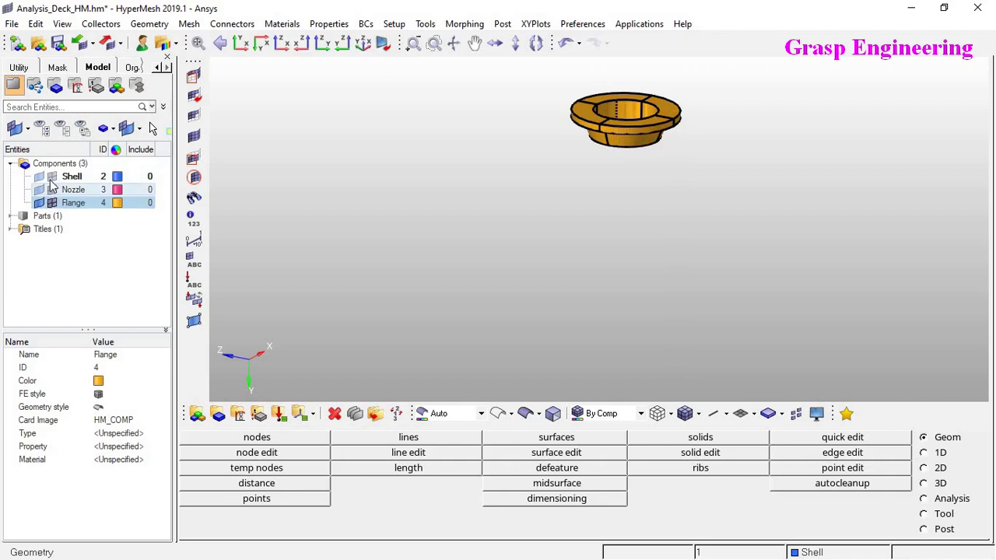
pyautogui.click(40, 190)
pyautogui.click(40, 176)
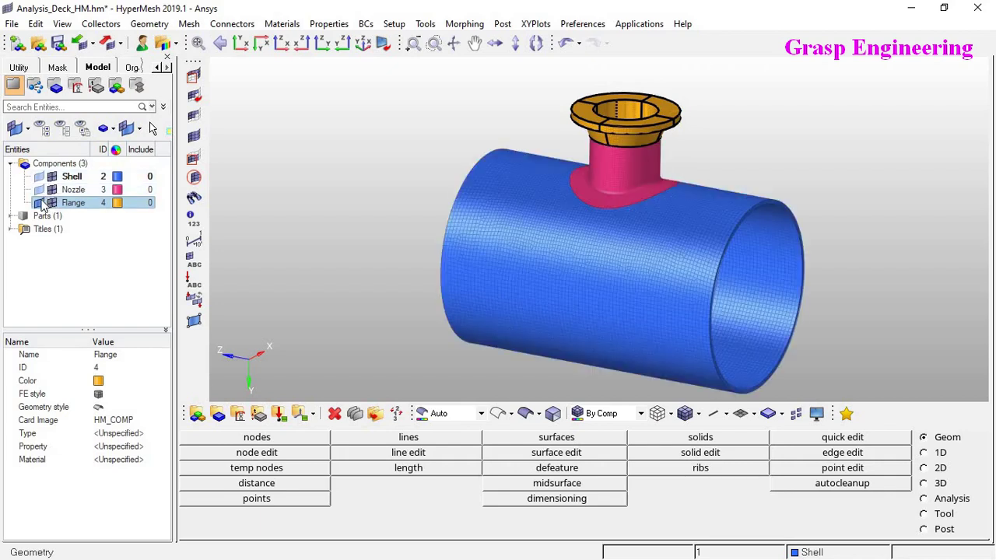
pyautogui.click(39, 204)
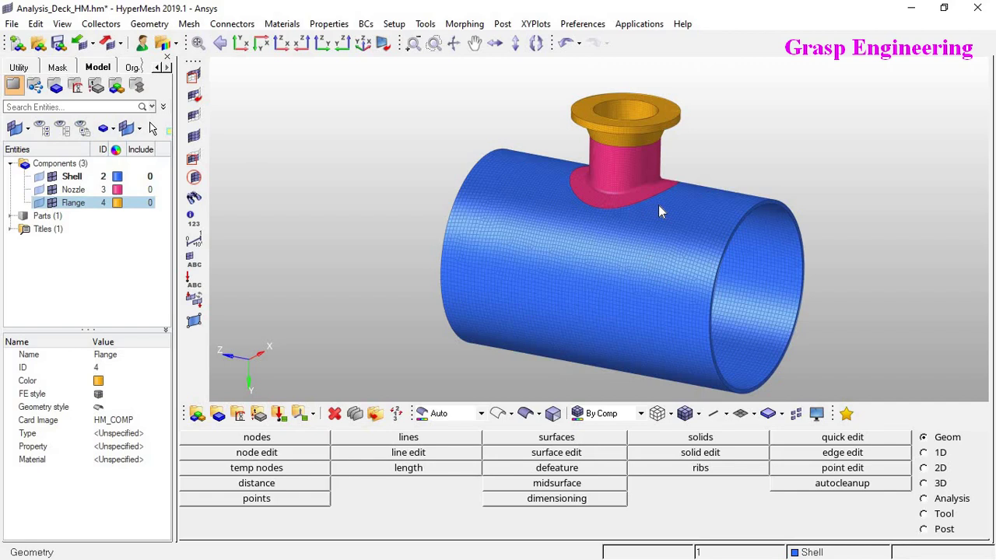
# - Apply the Ansys user profile for the HyperMesh application
pyautogui.scroll(-3, 697, 239)
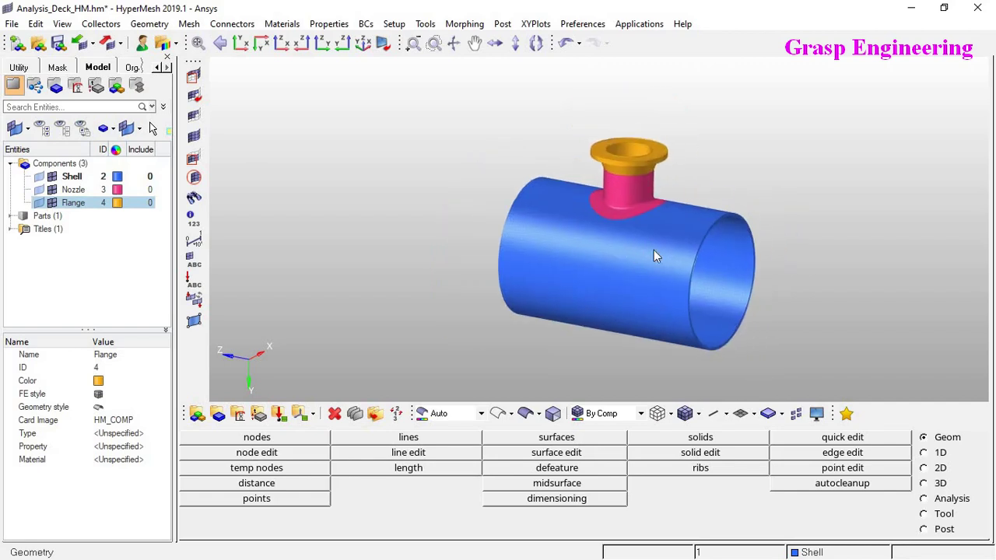
pyautogui.moveTo(636, 220)
pyautogui.keyDown('ctrl'); pyautogui.mouseDown()
pyautogui.moveTo(659, 215)
pyautogui.moveTo(656, 224)
pyautogui.mouseUp(); pyautogui.keyUp('ctrl')
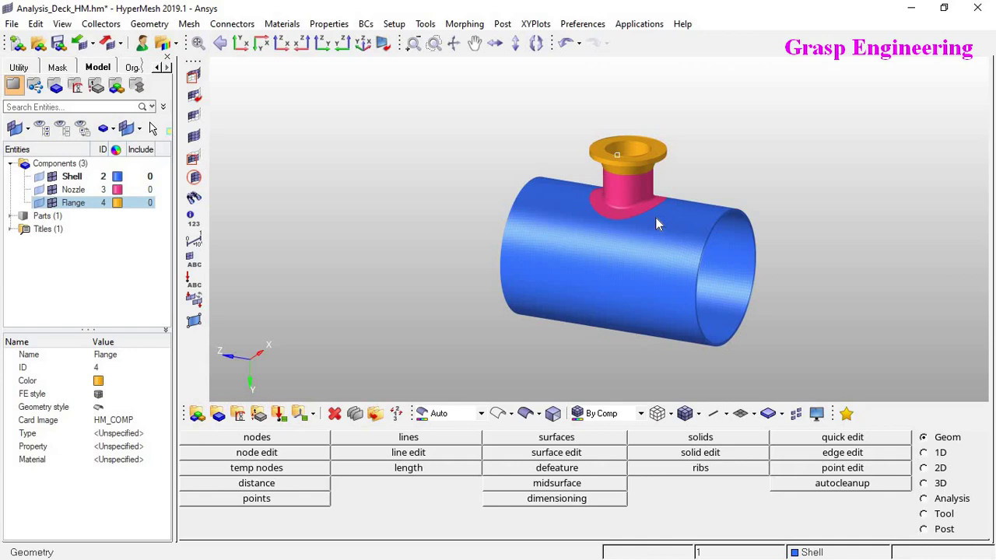
pyautogui.click(586, 24)
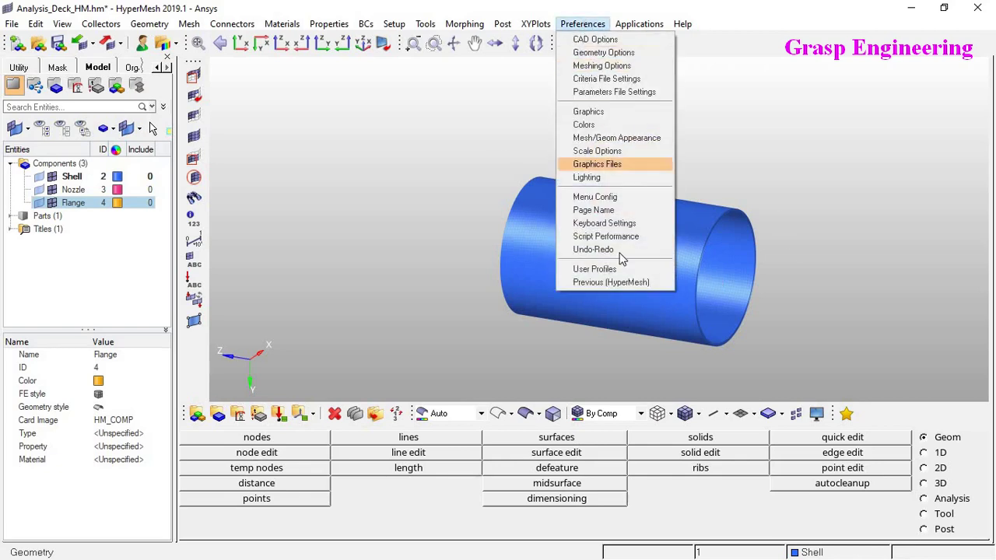
pyautogui.click(601, 270)
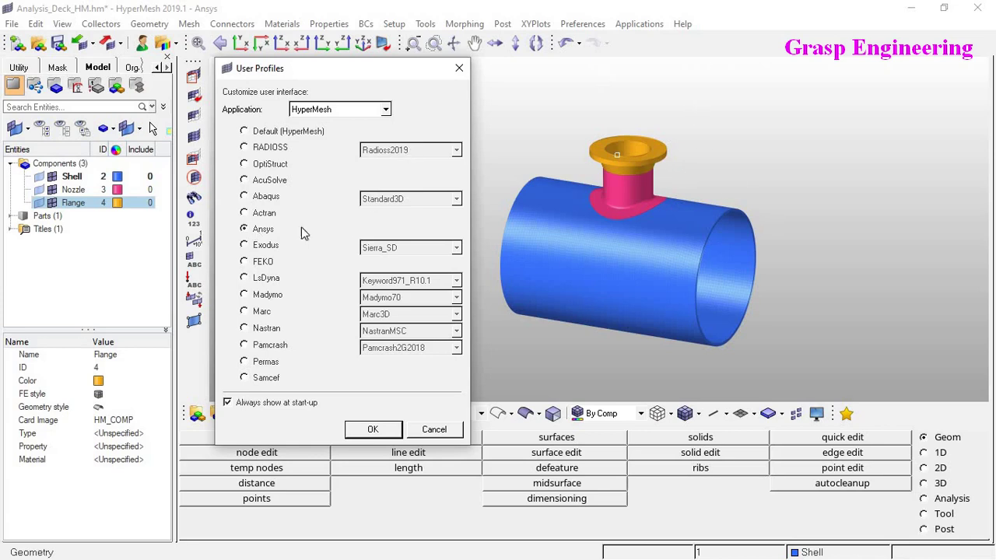
pyautogui.click(367, 430)
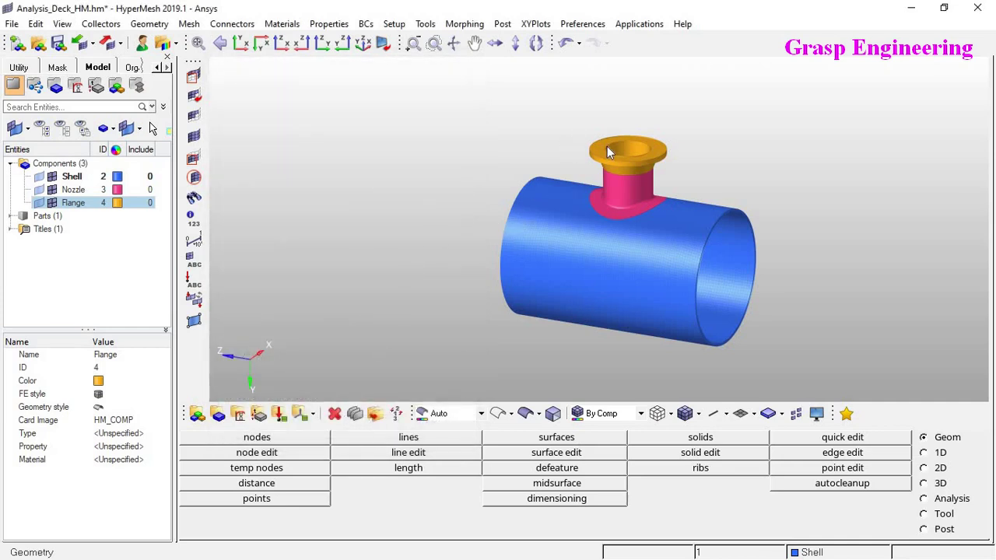
# - Open the element types settings among the 3D element tools
pyautogui.scroll(3, 659, 193)
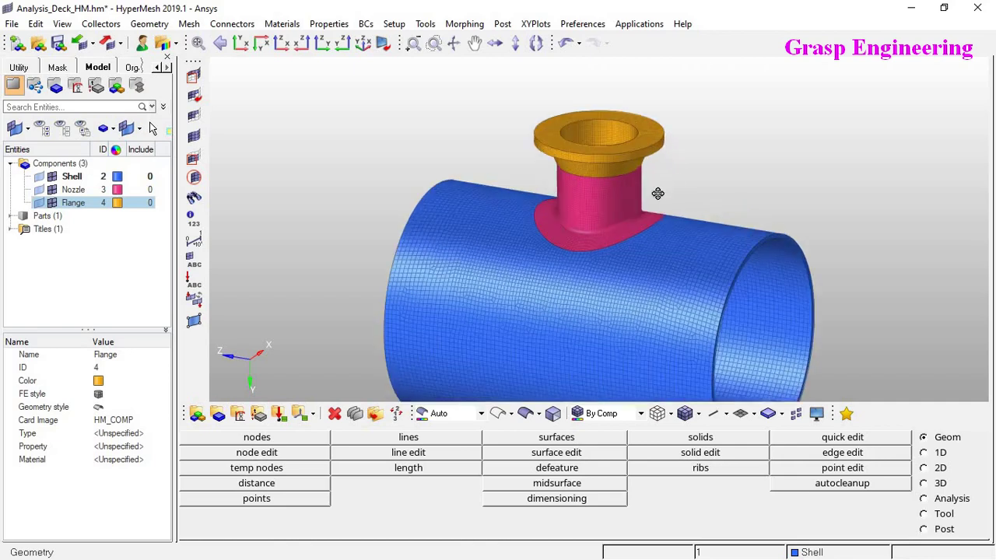
pyautogui.click(924, 483)
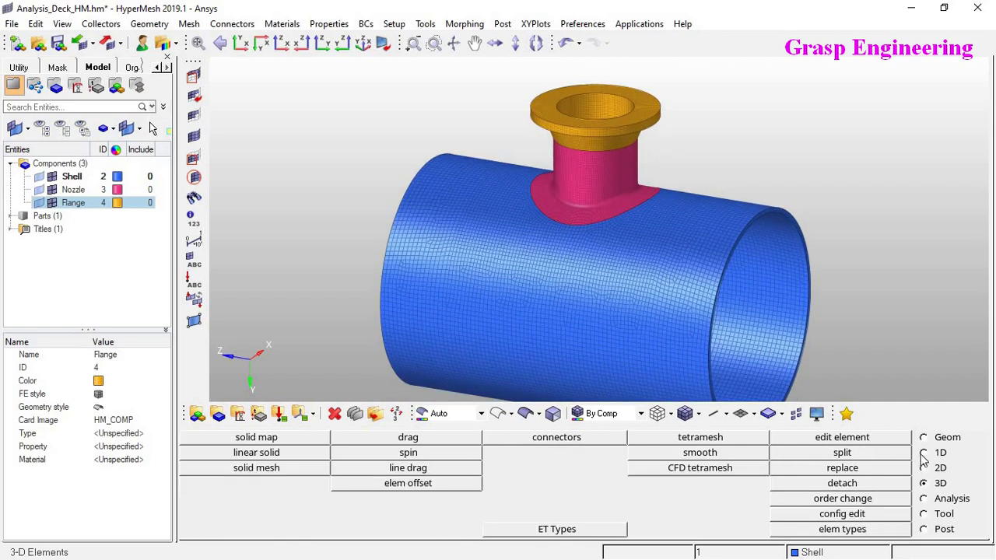
pyautogui.click(924, 453)
pyautogui.click(924, 467)
pyautogui.click(926, 484)
pyautogui.click(848, 529)
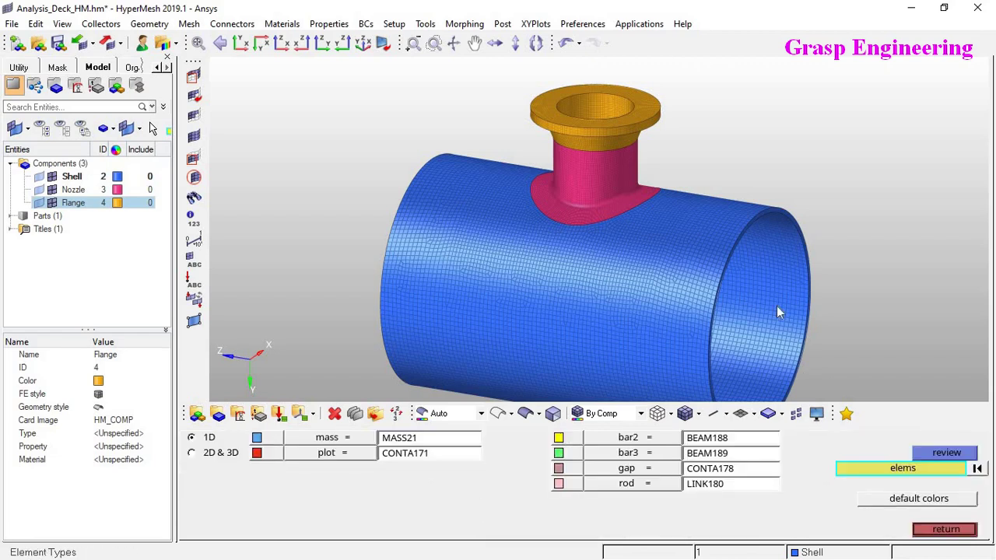
pyautogui.scroll(-4, 717, 228)
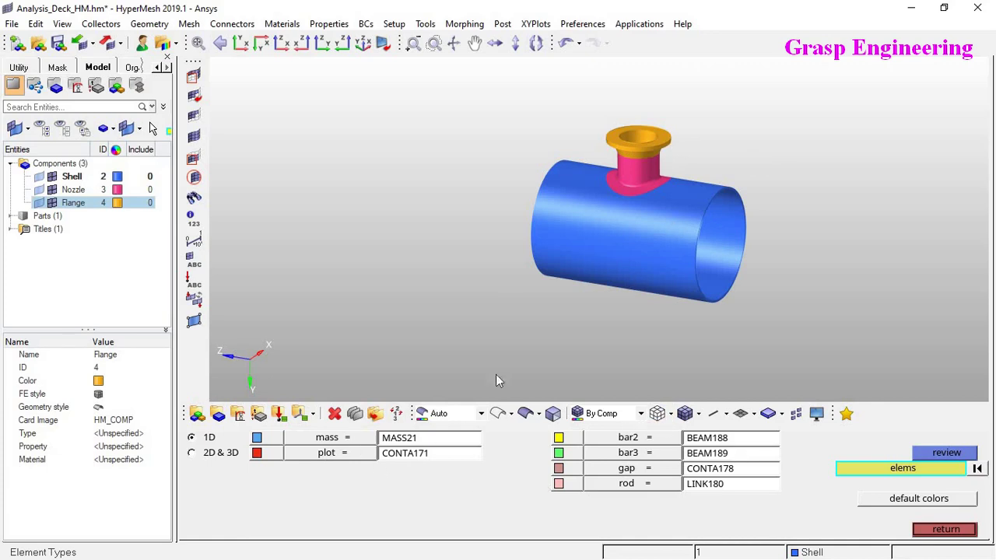
# - Display the 2D & 3D element types and examine which type is assigned to each element configuration
pyautogui.click(192, 453)
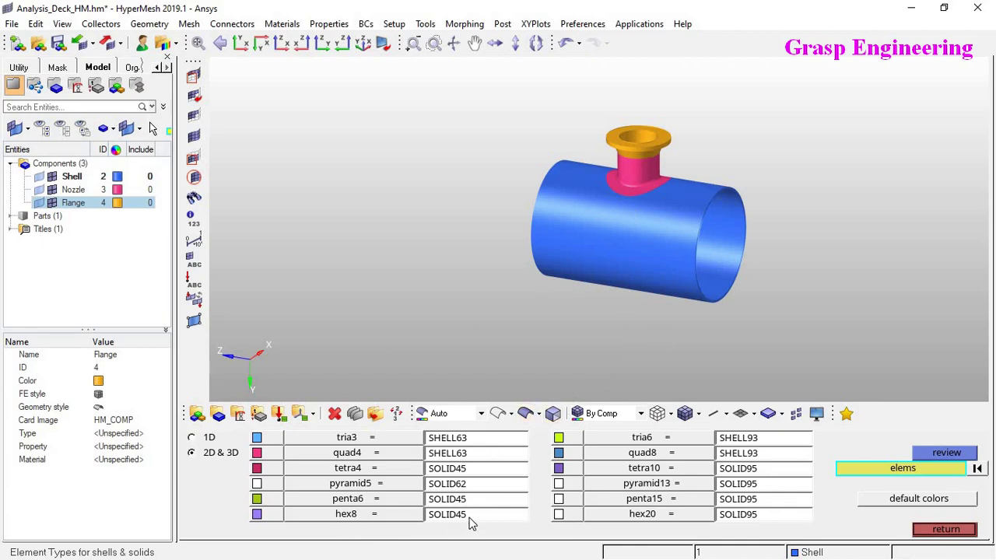
pyautogui.click(427, 486)
pyautogui.click(425, 484)
pyautogui.click(558, 468)
pyautogui.scroll(2, 678, 234)
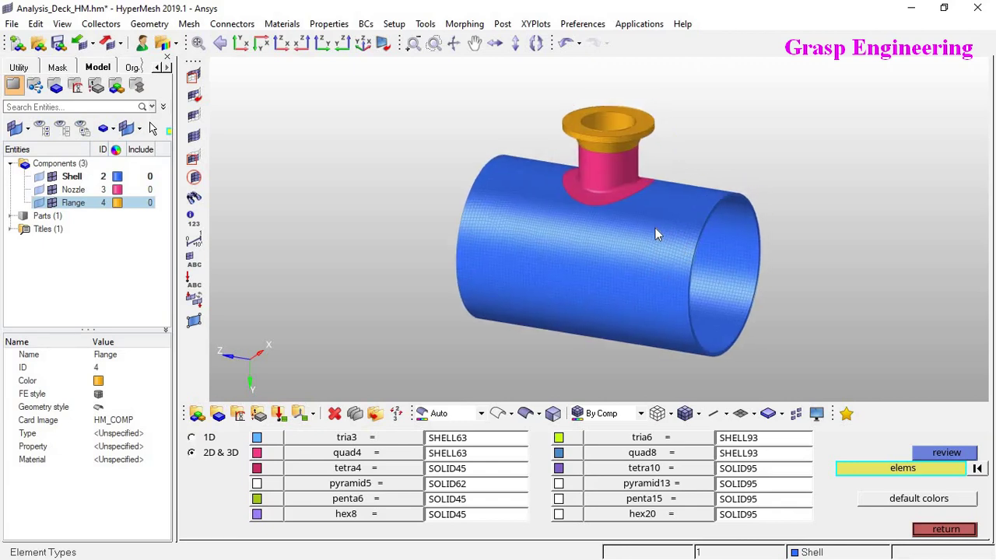
pyautogui.scroll(-2, 702, 221)
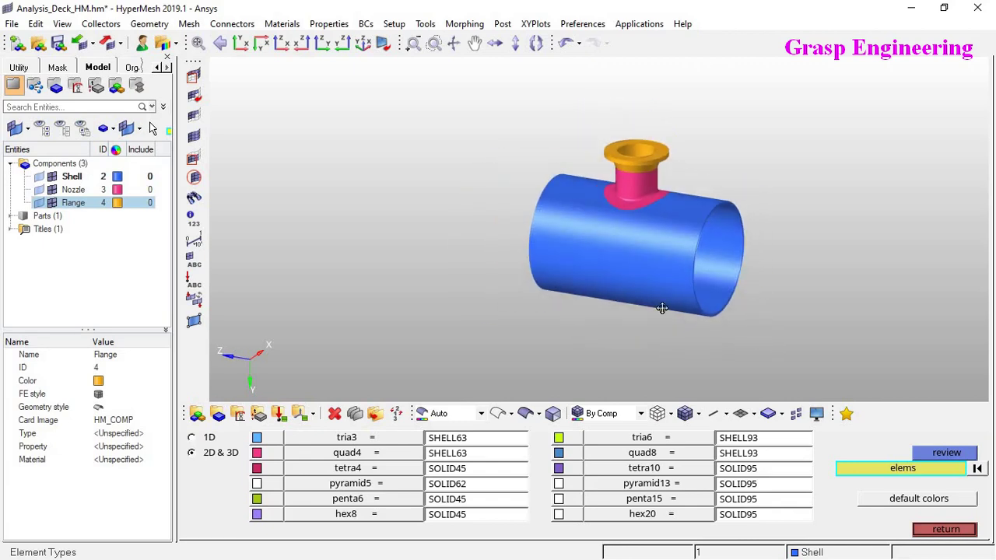
pyautogui.keyDown('ctrl'); pyautogui.moveTo(662, 308); pyautogui.dragTo(691, 307); pyautogui.keyUp('ctrl')
pyautogui.keyDown('ctrl'); pyautogui.click(605, 258); pyautogui.keyUp('ctrl')
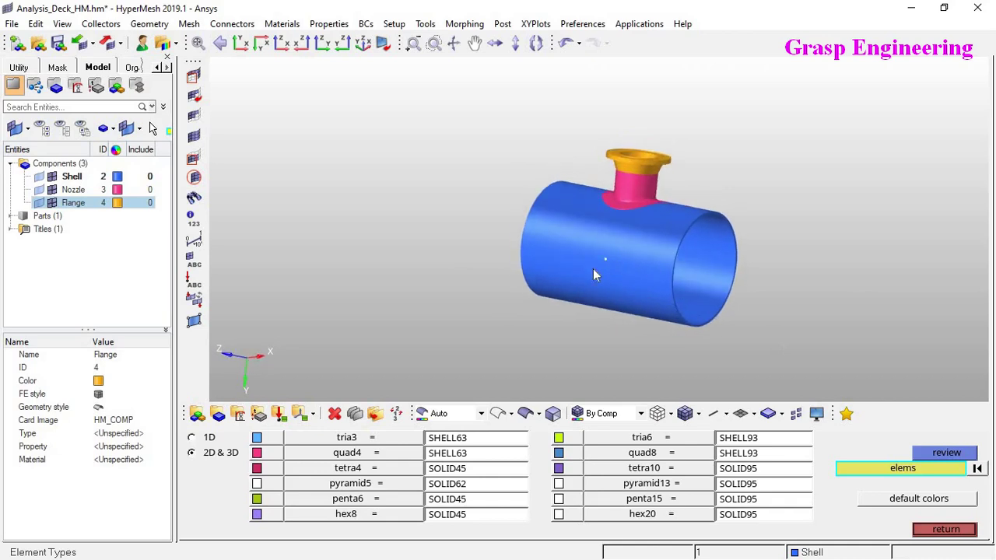
pyautogui.scroll(4, 600, 261)
pyautogui.scroll(-4, 608, 256)
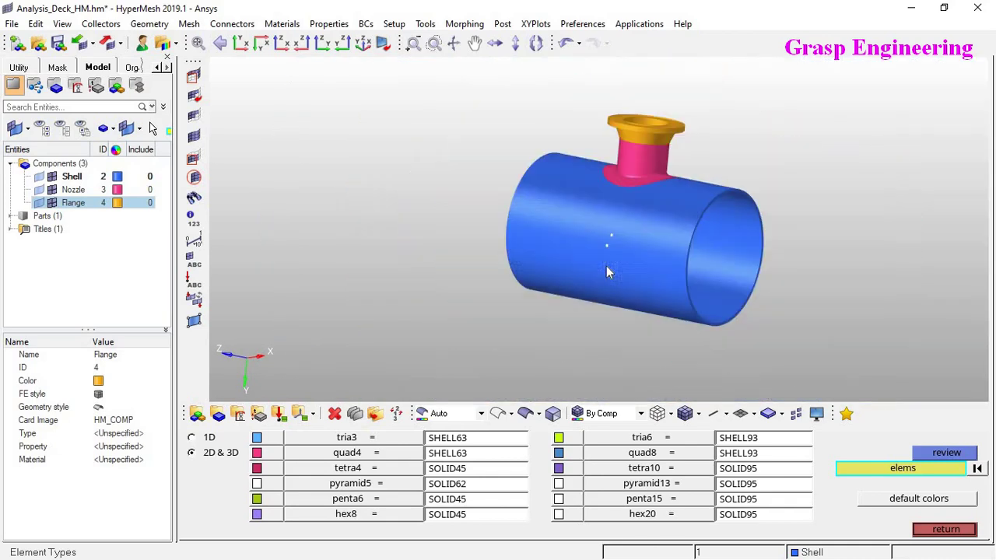
pyautogui.keyDown('shift'); pyautogui.moveTo(457, 91); pyautogui.dragTo(785, 350); pyautogui.keyUp('shift')
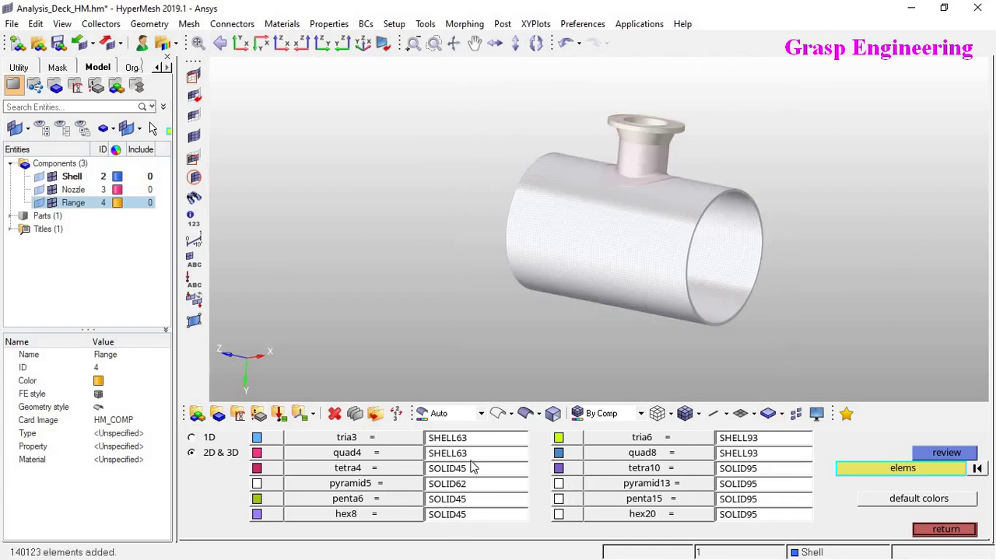
pyautogui.click(977, 469)
# - Review the element type of sample elements on the flange and the nozzle
pyautogui.keyDown('ctrl'); pyautogui.moveTo(685, 341); pyautogui.dragTo(713, 299); pyautogui.keyUp('ctrl')
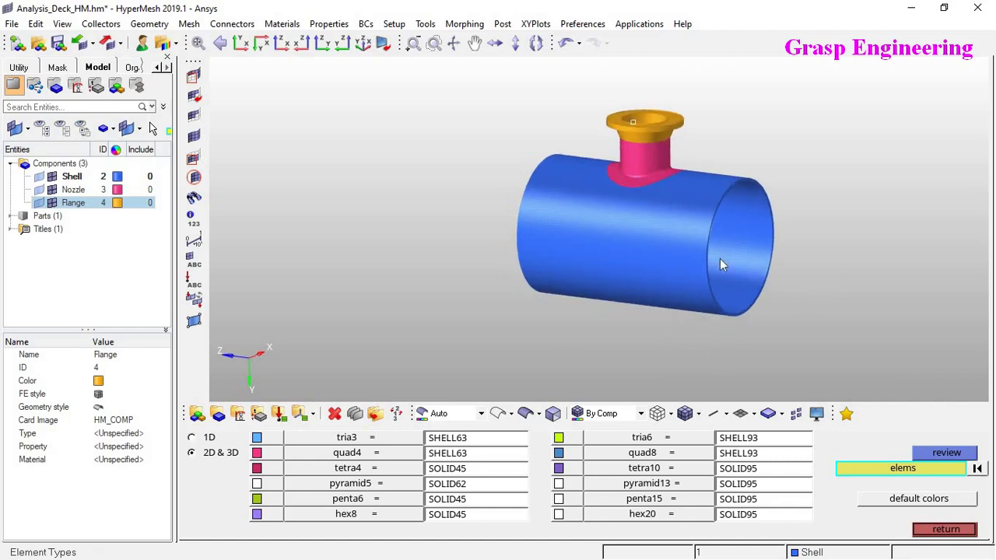
pyautogui.keyDown('ctrl'); pyautogui.scroll(5, 720, 210); pyautogui.keyUp('ctrl')
pyautogui.keyDown('ctrl'); pyautogui.moveTo(644, 181); pyautogui.dragTo(646, 273, button='right'); pyautogui.keyUp('ctrl')
pyautogui.scroll(3, 647, 273)
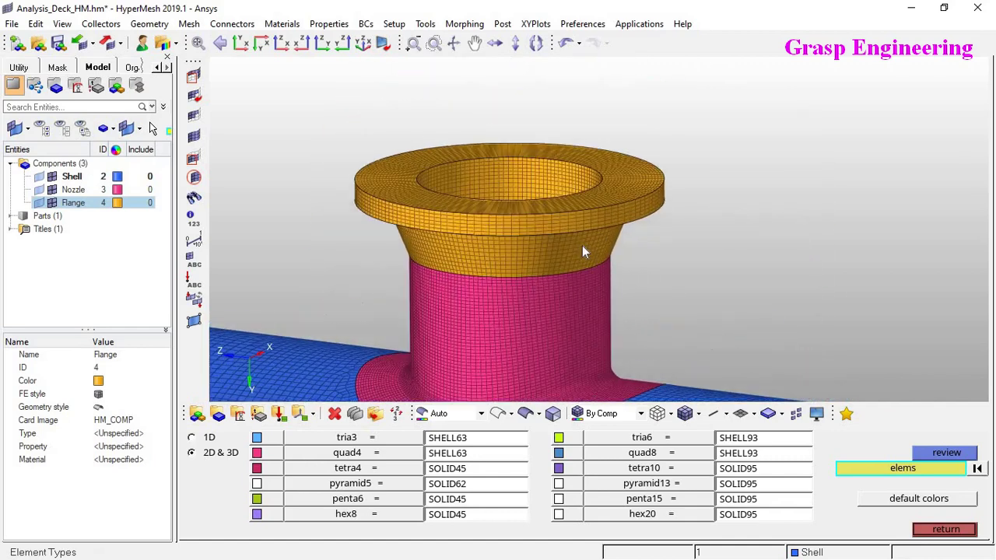
pyautogui.click(943, 455)
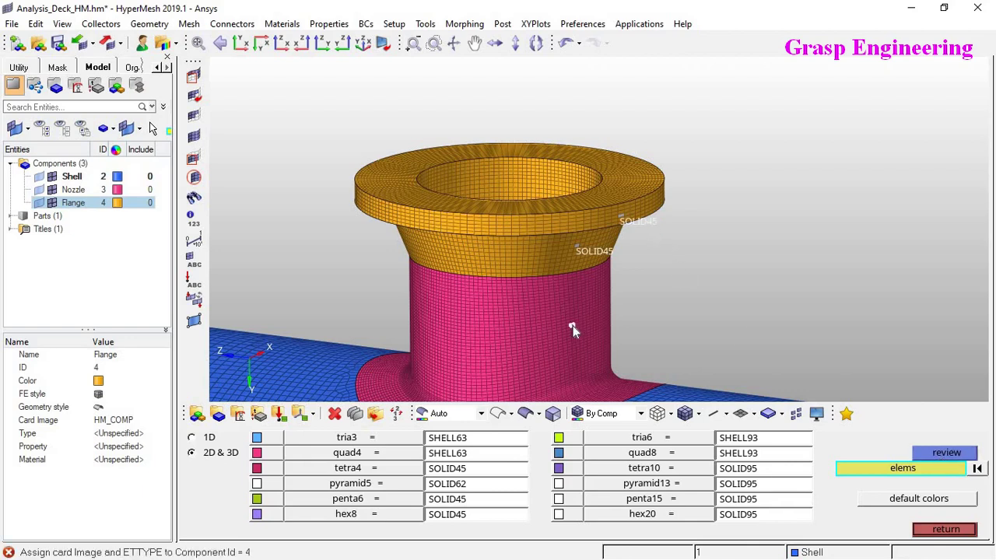
pyautogui.click(941, 455)
# - Review the element type of two sample elements on the shell and leave the element types settings
pyautogui.keyDown('ctrl'); pyautogui.moveTo(752, 330); pyautogui.dragTo(740, 189, button='right'); pyautogui.keyUp('ctrl')
pyautogui.keyDown('ctrl'); pyautogui.scroll(-1, 739, 190); pyautogui.keyUp('ctrl')
pyautogui.click(727, 318)
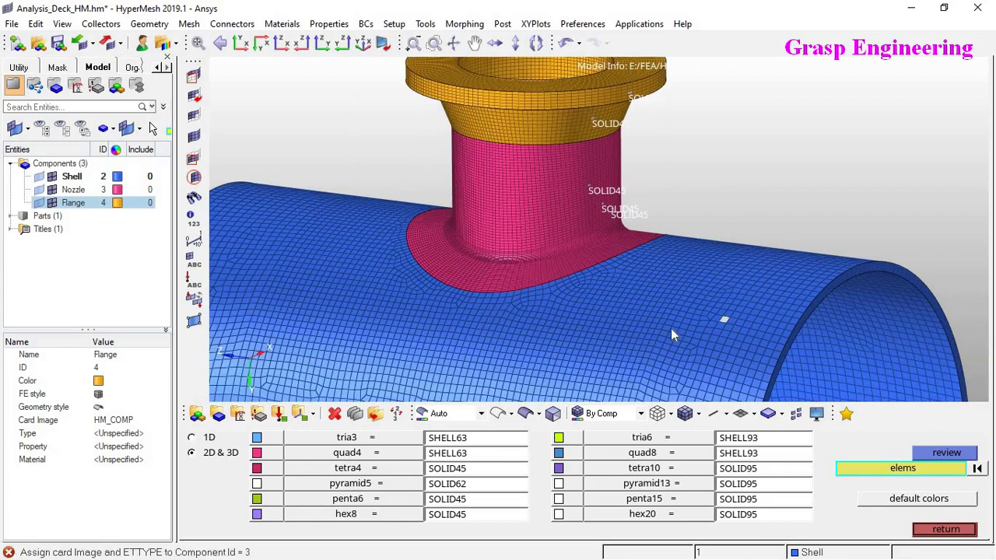
pyautogui.click(673, 333)
pyautogui.click(949, 455)
pyautogui.keyDown('ctrl'); pyautogui.scroll(-4, 689, 294); pyautogui.keyUp('ctrl')
pyautogui.keyDown('ctrl'); pyautogui.moveTo(689, 295); pyautogui.dragTo(680, 259, button='right'); pyautogui.keyUp('ctrl')
pyautogui.keyDown('ctrl'); pyautogui.scroll(-1, 681, 259); pyautogui.keyUp('ctrl')
pyautogui.keyDown('ctrl'); pyautogui.moveTo(665, 256); pyautogui.dragTo(607, 276); pyautogui.keyUp('ctrl')
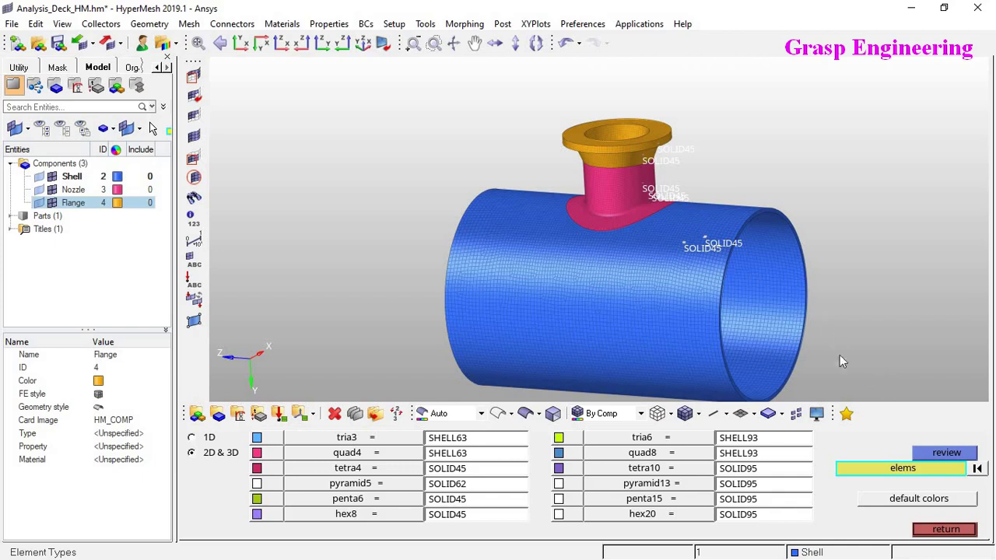
pyautogui.click(943, 530)
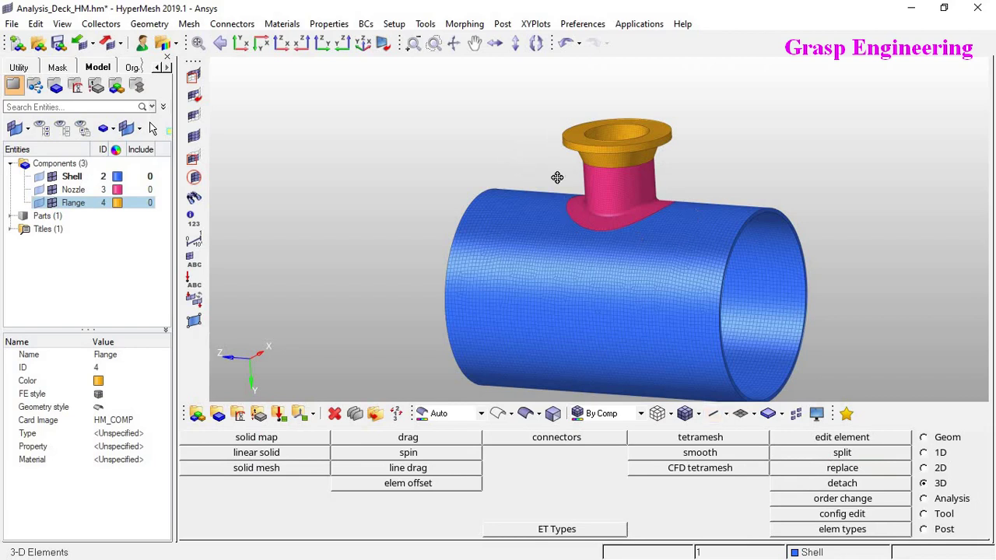
# - Change the order of all elements of the shell, nozzle and flange to 1st and leave the order change tool
pyautogui.keyDown('ctrl'); pyautogui.moveTo(557, 178); pyautogui.dragTo(545, 145, button='right'); pyautogui.keyUp('ctrl')
pyautogui.click(853, 502)
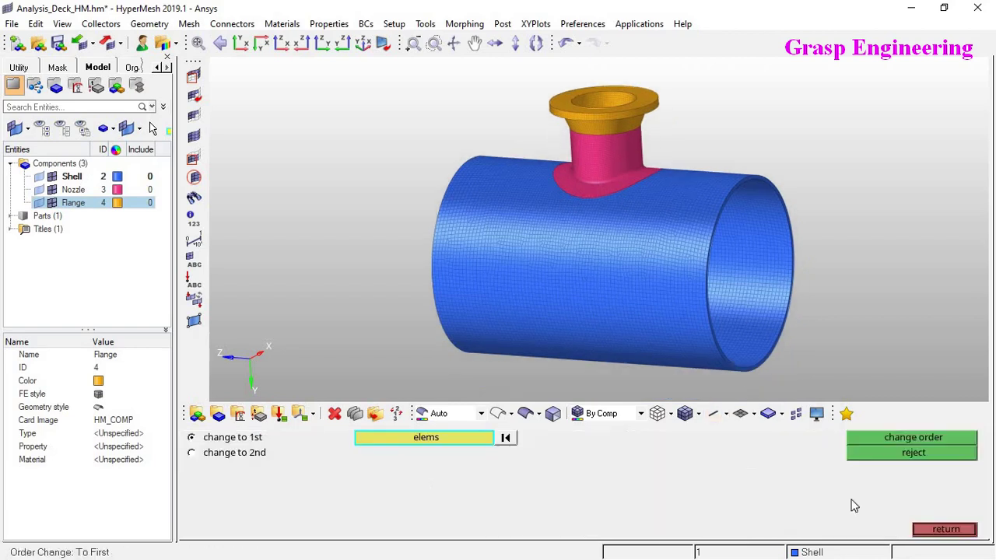
pyautogui.scroll(-3, 558, 285)
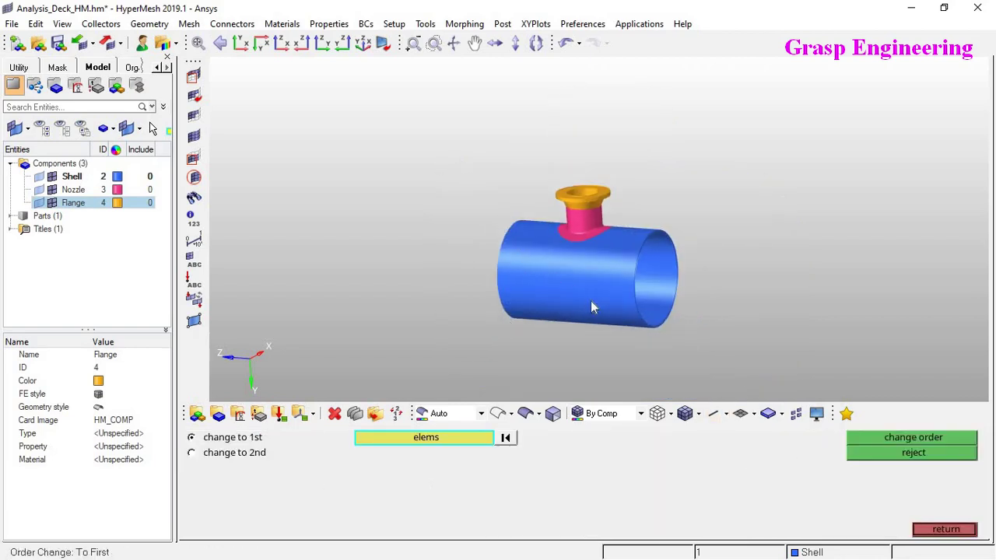
pyautogui.keyDown('shift'); pyautogui.moveTo(711, 353); pyautogui.dragTo(360, 133); pyautogui.keyUp('shift')
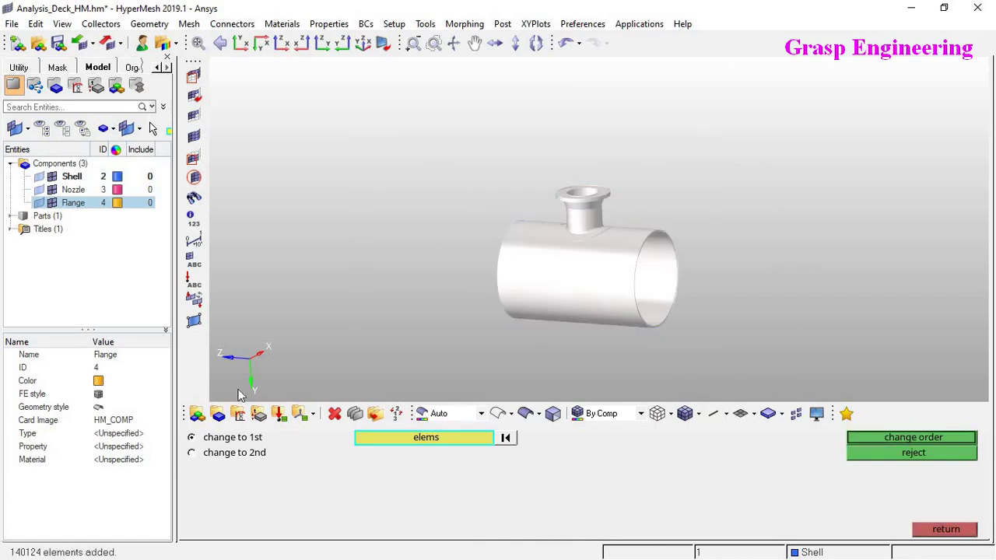
pyautogui.click(191, 453)
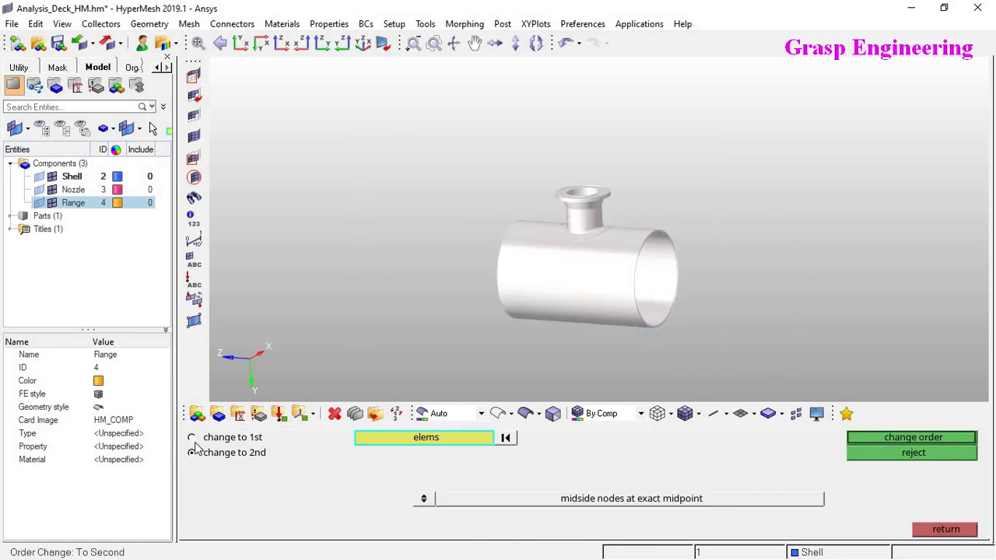
pyautogui.click(192, 438)
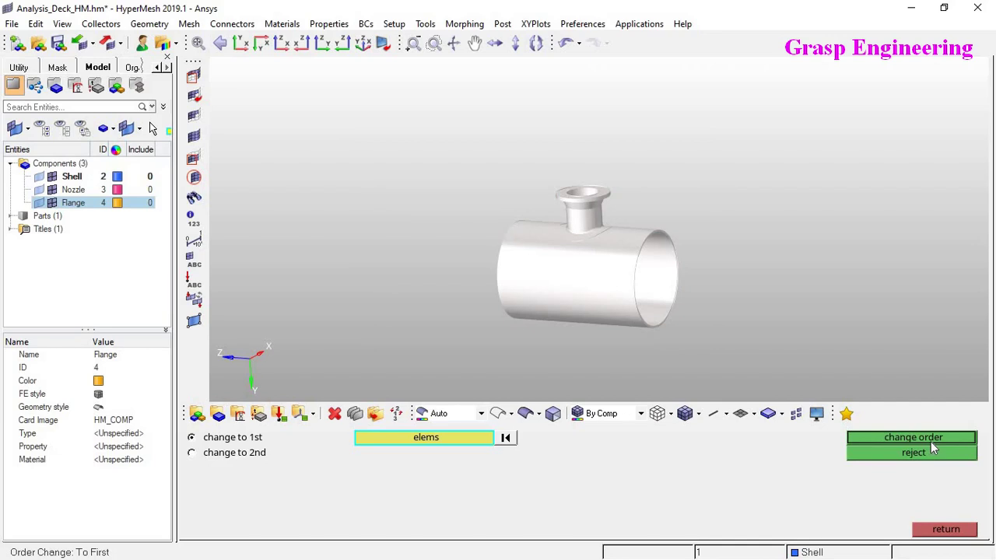
pyautogui.middleClick(584, 385)
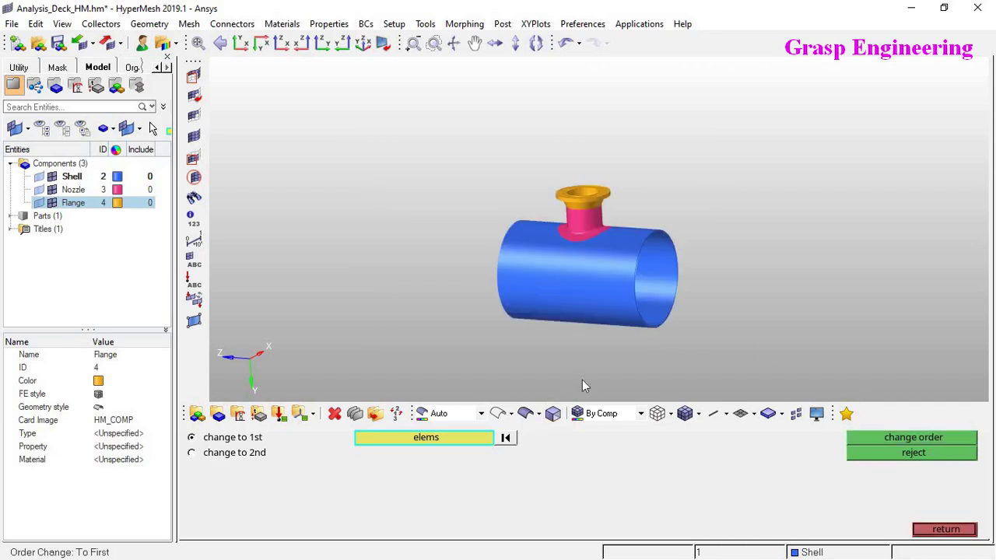
pyautogui.click(946, 529)
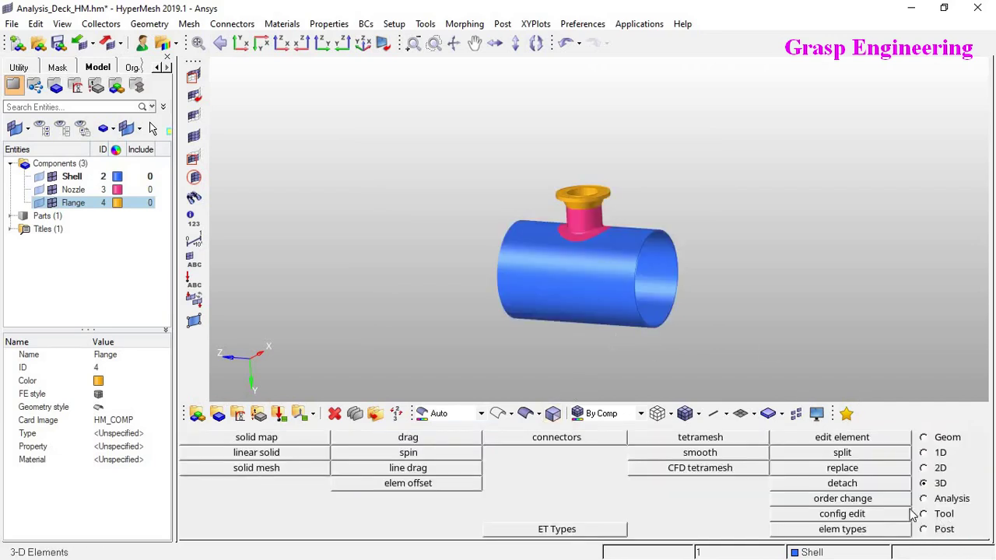
# - Examine the 2D & 3D element type assigned to each element configuration and leave the settings
pyautogui.click(862, 529)
pyautogui.click(425, 484)
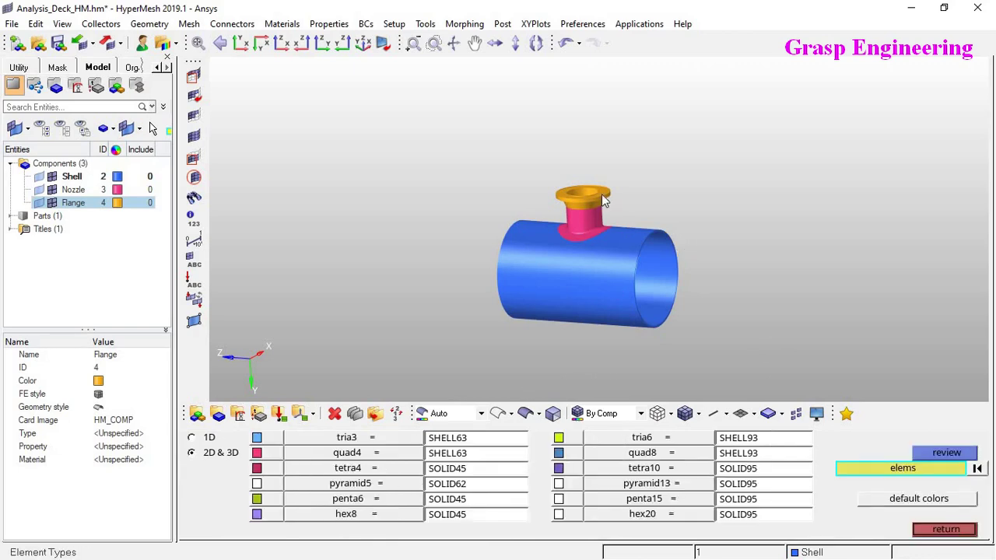
pyautogui.scroll(3, 576, 186)
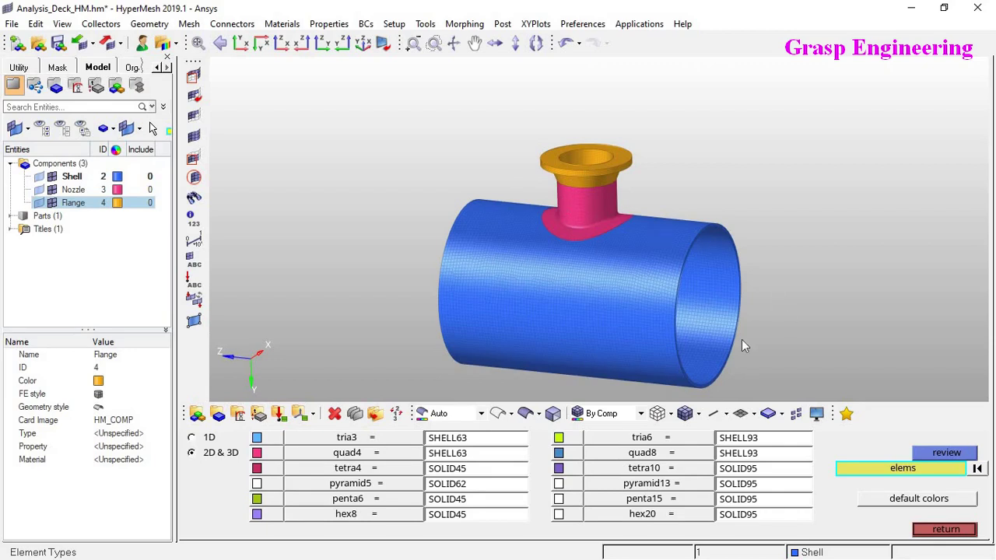
pyautogui.click(932, 532)
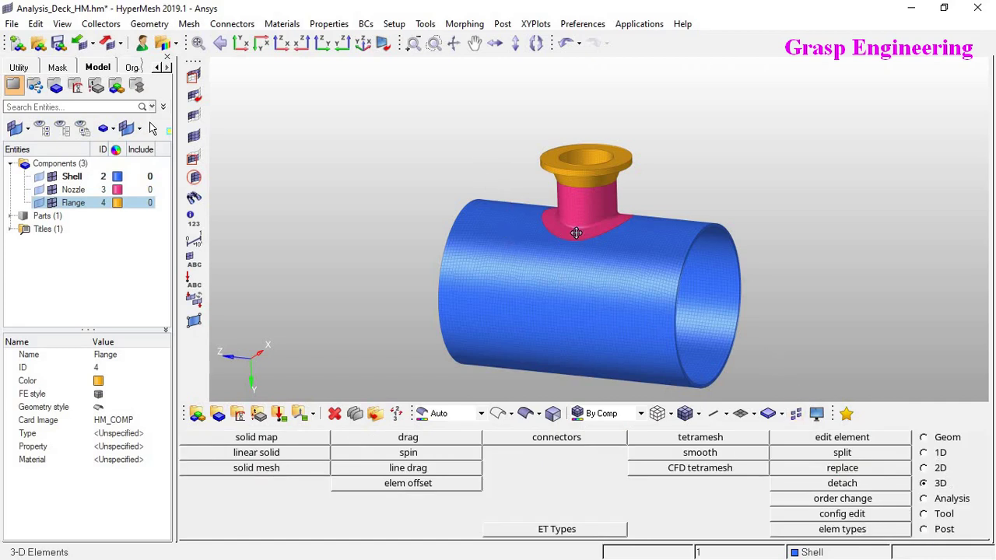
# - Create ET type number 1, named ET_1, with element type SOLID45 in the EtTypes table and close the table
pyautogui.moveTo(580, 232)
pyautogui.keyDown('ctrl'); pyautogui.mouseDown()
pyautogui.moveTo(580, 223)
pyautogui.moveTo(566, 235)
pyautogui.mouseUp(); pyautogui.keyUp('ctrl')
pyautogui.keyDown('ctrl'); pyautogui.moveTo(566, 235); pyautogui.dragTo(553, 226, button='right'); pyautogui.keyUp('ctrl')
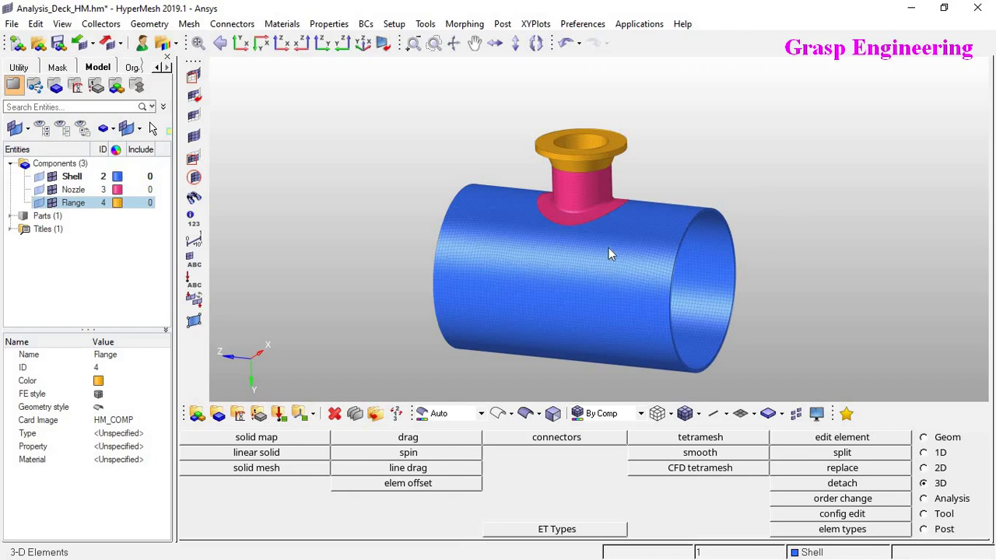
pyautogui.keyDown('ctrl'); pyautogui.moveTo(608, 249); pyautogui.dragTo(614, 204, button='right'); pyautogui.keyUp('ctrl')
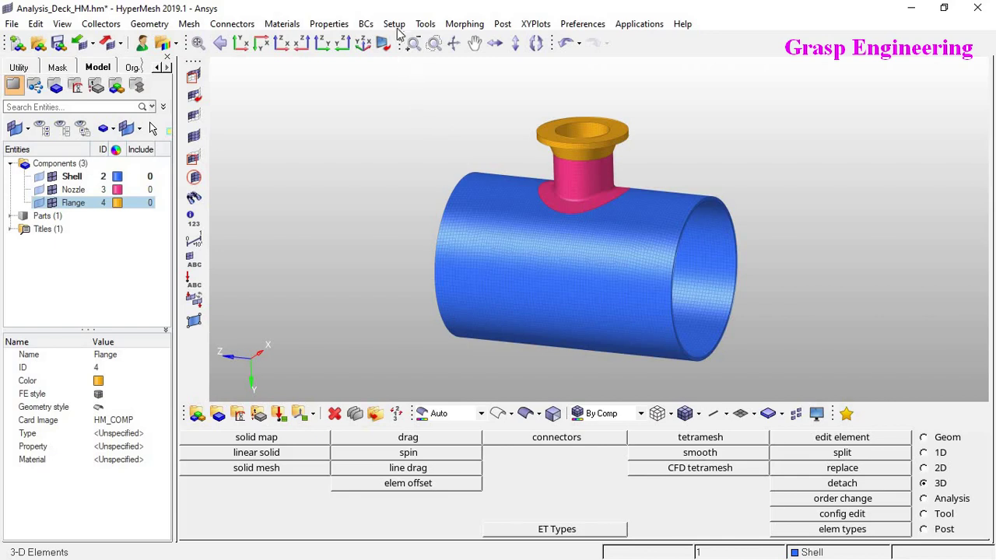
pyautogui.click(429, 25)
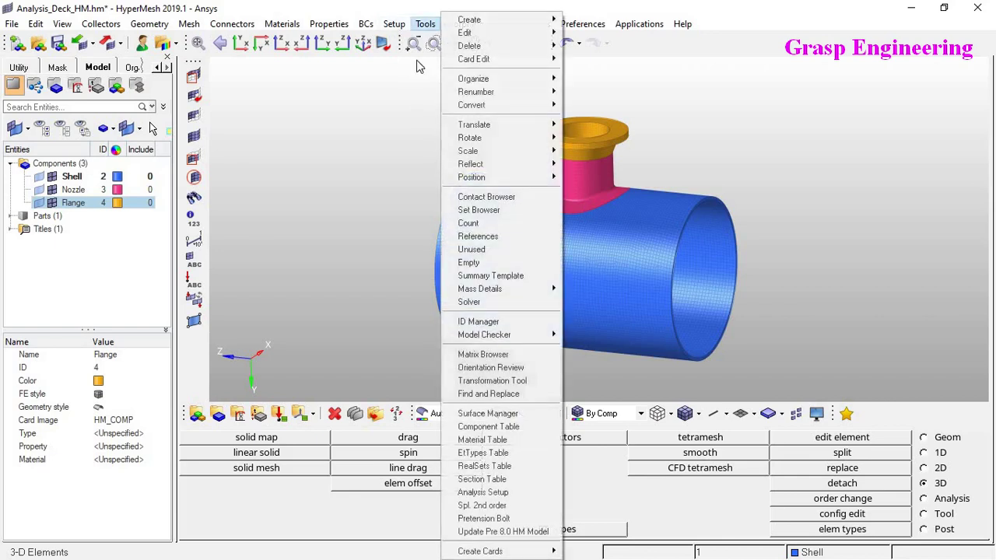
pyautogui.click(500, 454)
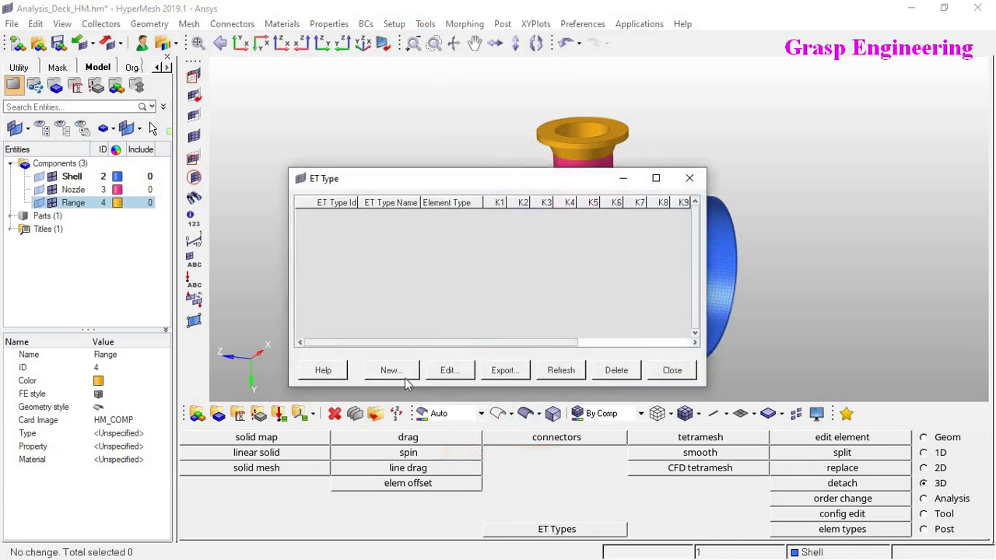
pyautogui.click(390, 370)
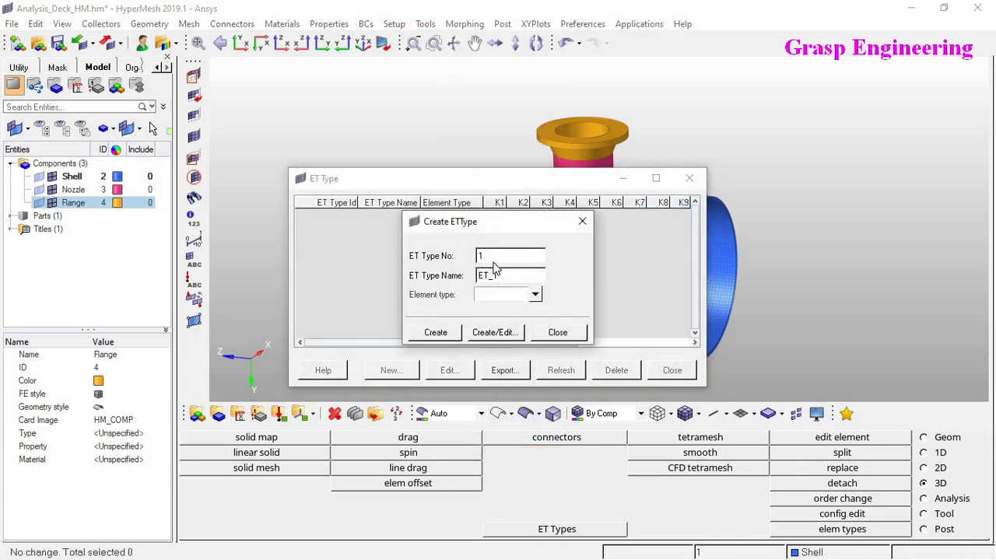
pyautogui.click(536, 296)
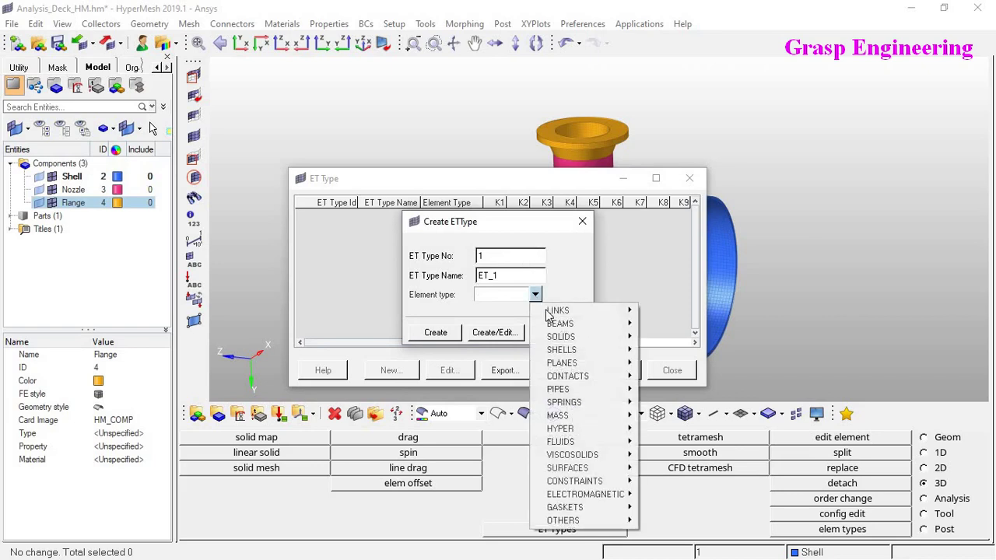
pyautogui.moveTo(568, 345)
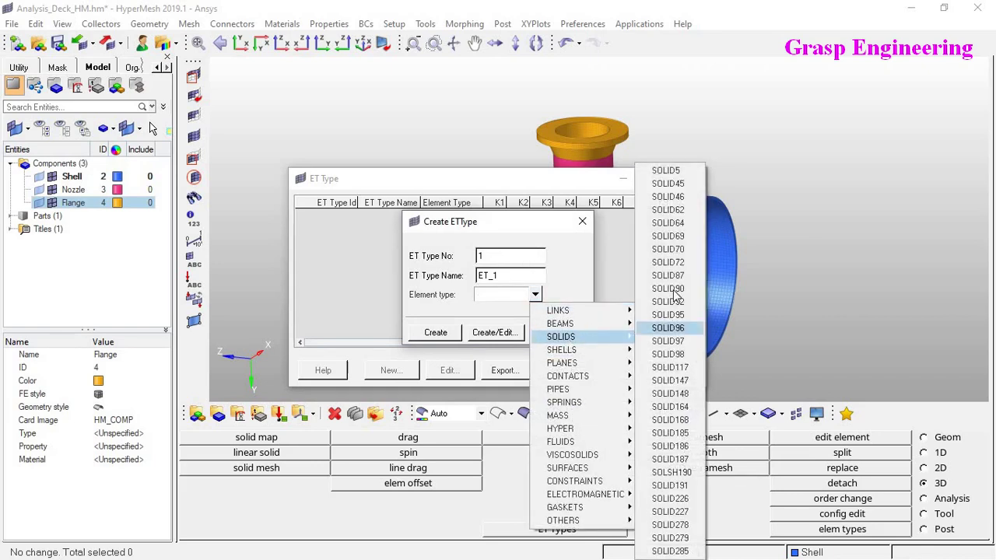
pyautogui.click(673, 192)
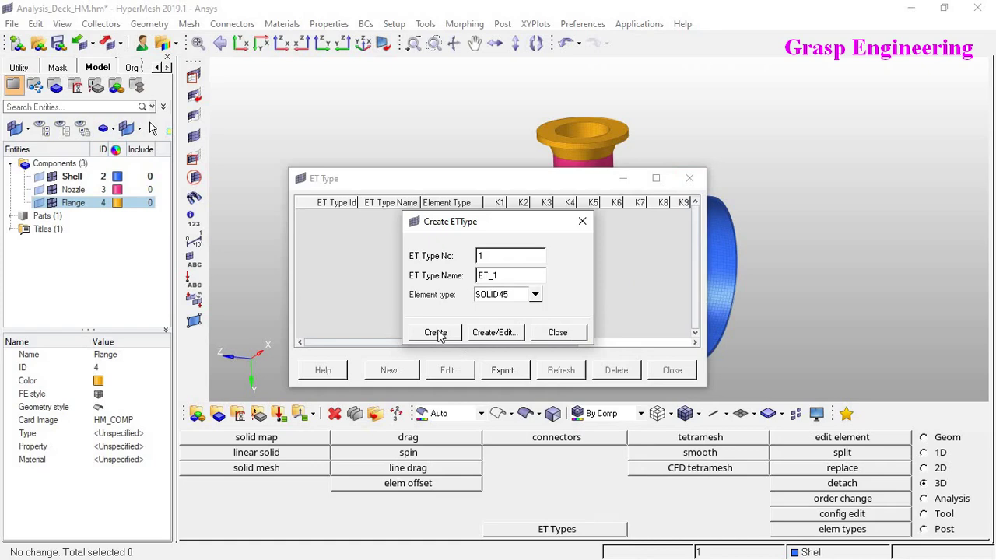
pyautogui.click(438, 334)
pyautogui.click(566, 335)
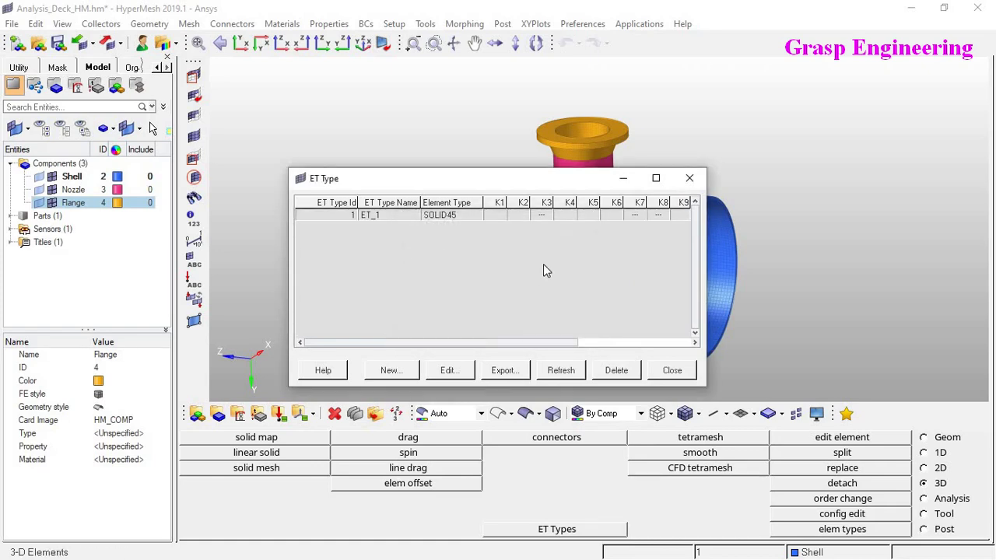
pyautogui.click(673, 371)
# - Create a CERIG rigid element with a calculated independent node and all nodes of the flange's top face as dependent nodes, keeping all six dofs
pyautogui.scroll(5, 579, 235)
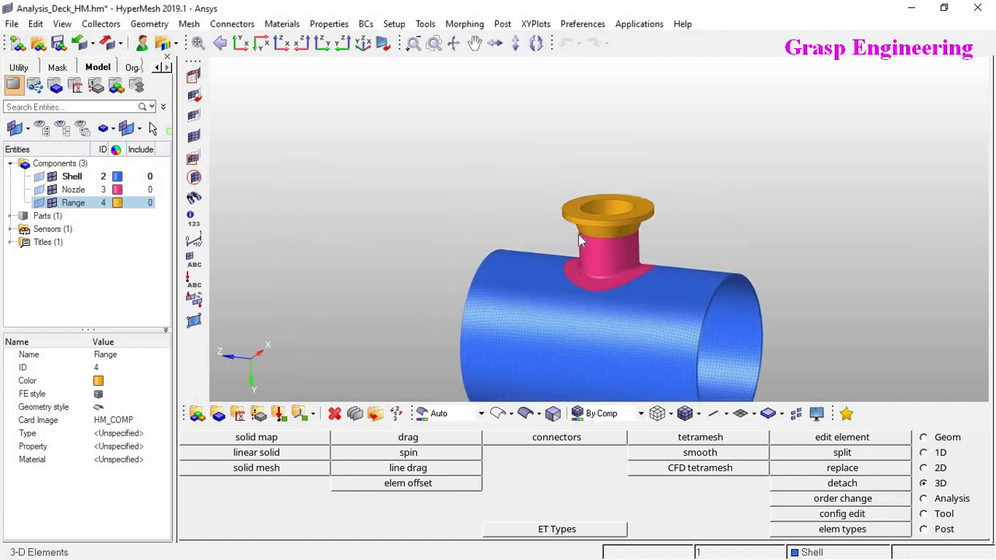
pyautogui.scroll(4, 664, 209)
pyautogui.scroll(-2, 658, 253)
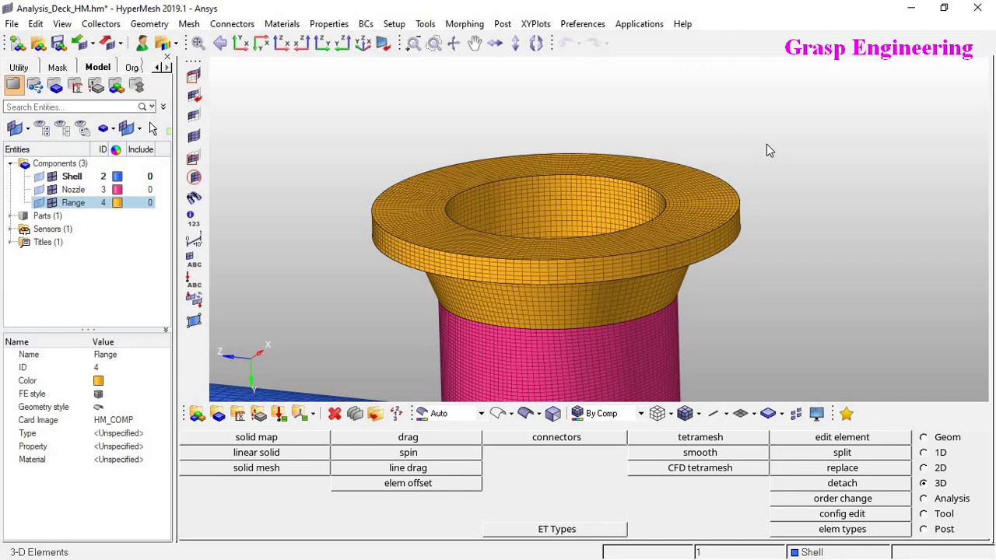
pyautogui.keyDown('ctrl'); pyautogui.moveTo(564, 189); pyautogui.dragTo(547, 195); pyautogui.keyUp('ctrl')
pyautogui.keyDown('ctrl'); pyautogui.moveTo(547, 195); pyautogui.dragTo(557, 207, button='right'); pyautogui.keyUp('ctrl')
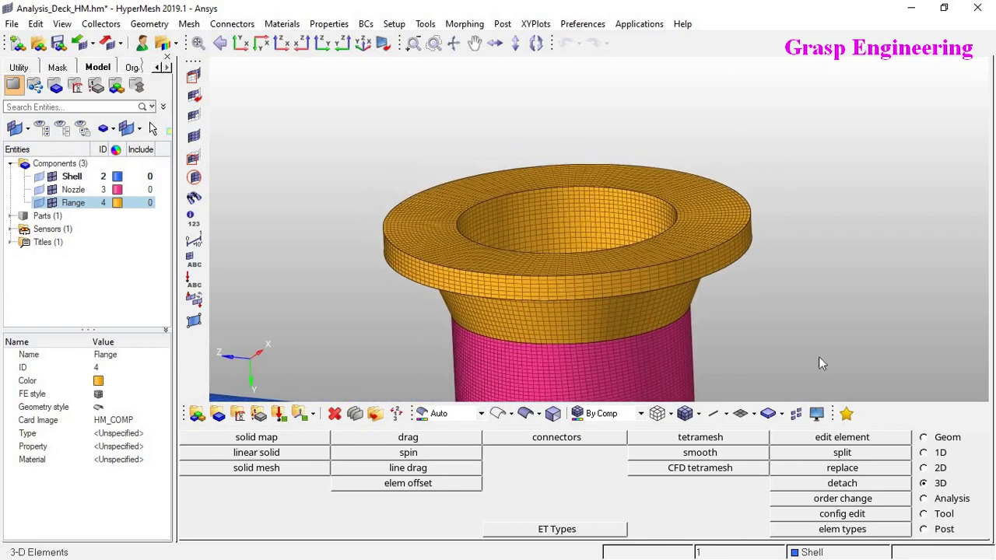
pyautogui.click(941, 441)
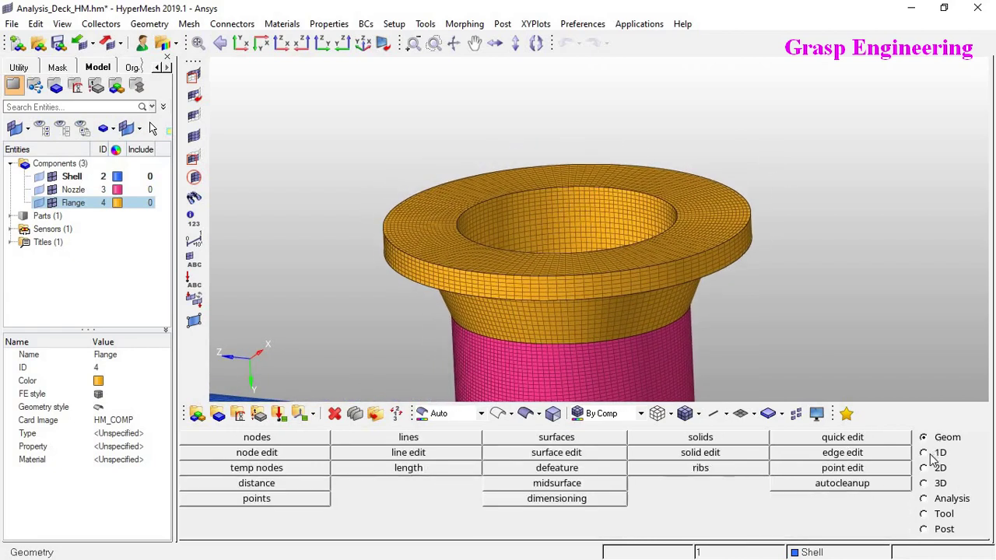
pyautogui.click(939, 454)
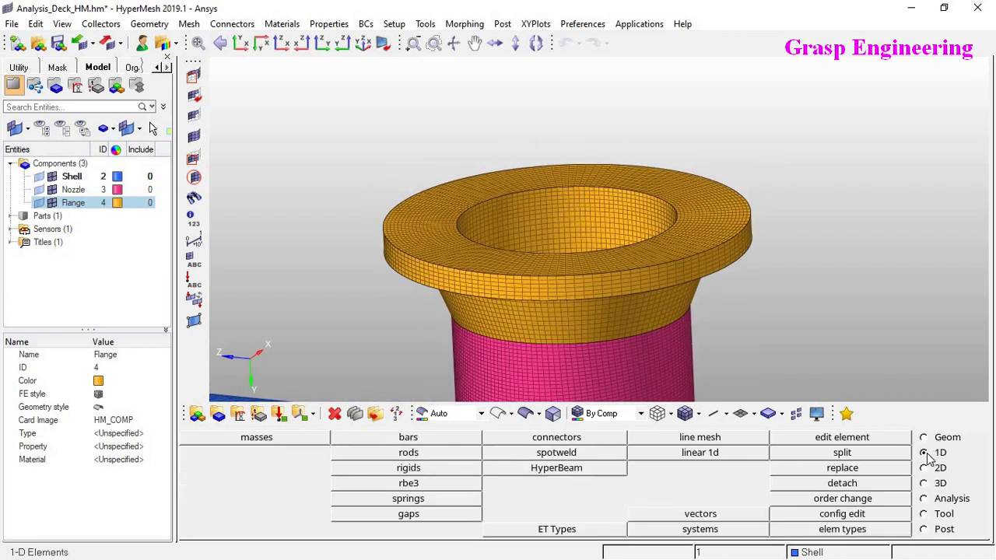
pyautogui.click(440, 471)
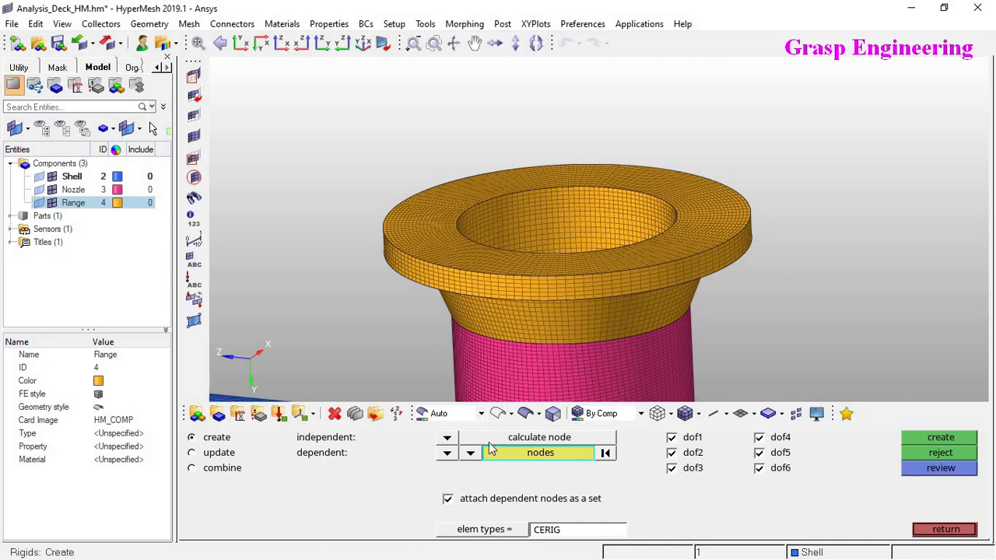
pyautogui.click(448, 438)
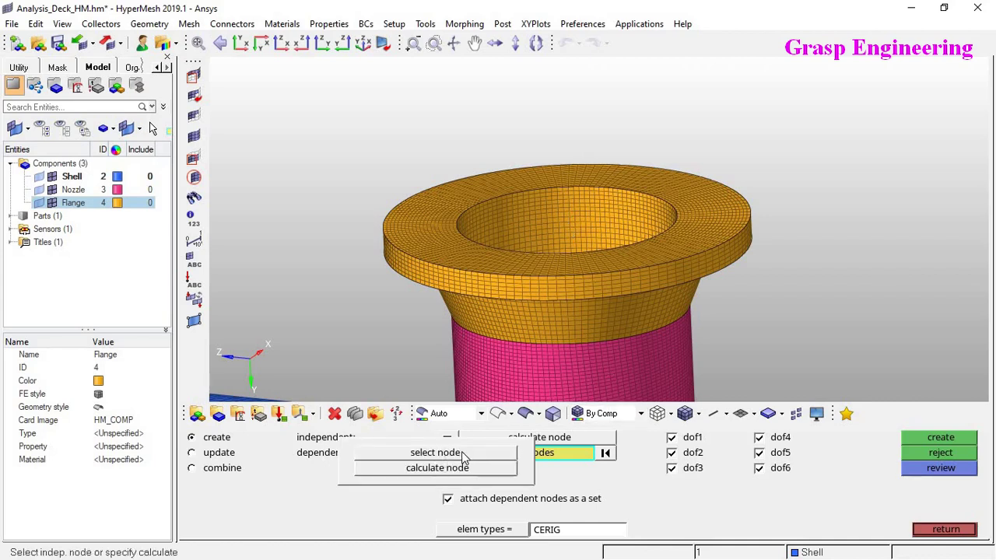
pyautogui.click(461, 469)
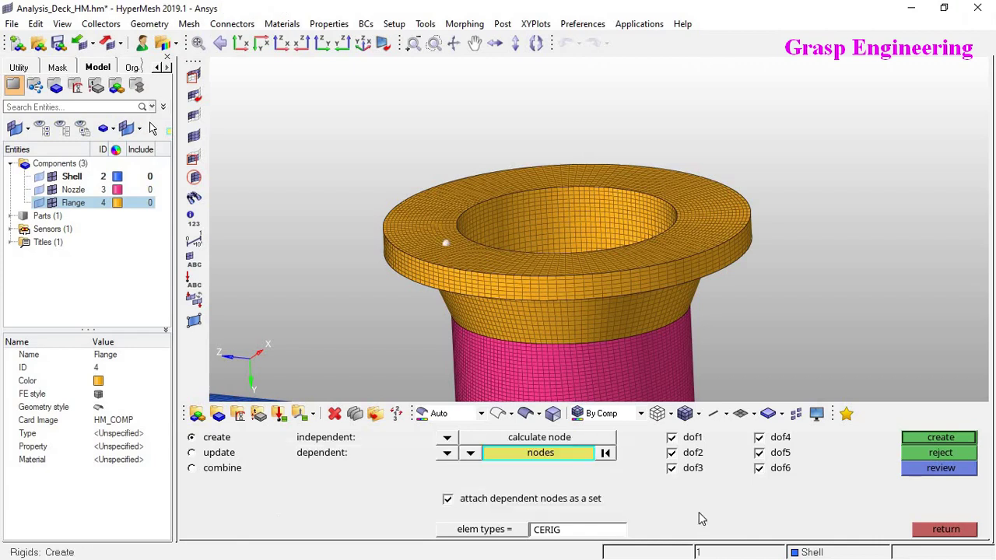
pyautogui.click(532, 459)
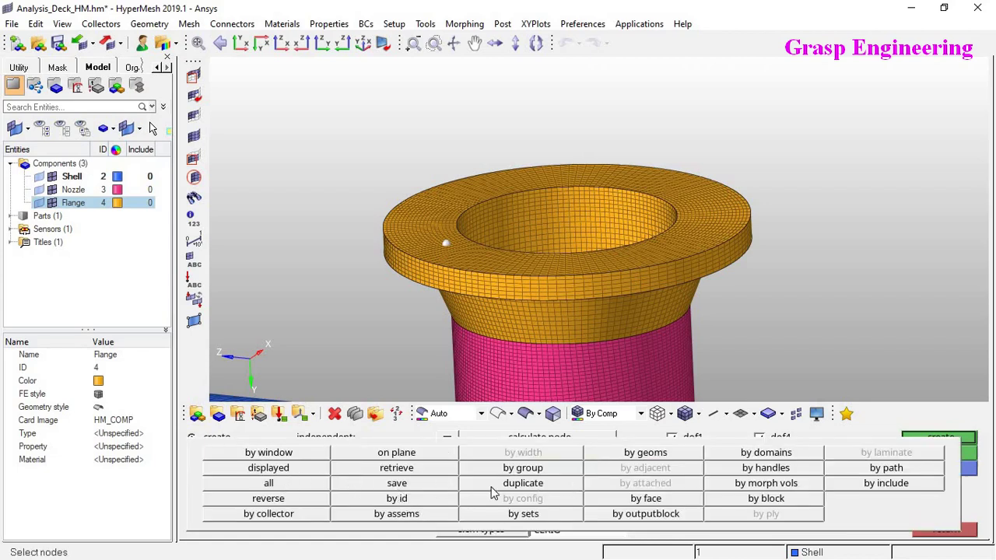
pyautogui.click(609, 502)
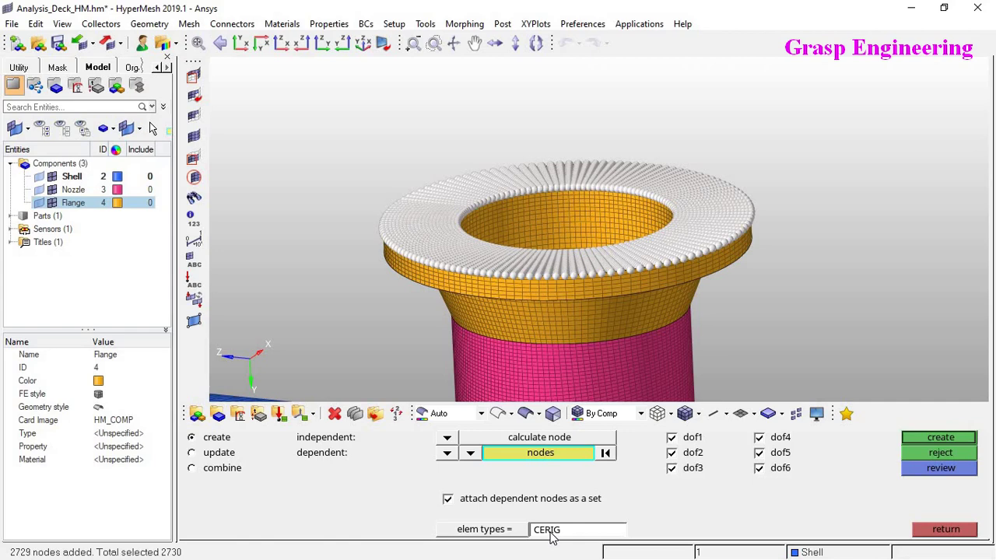
pyautogui.click(955, 438)
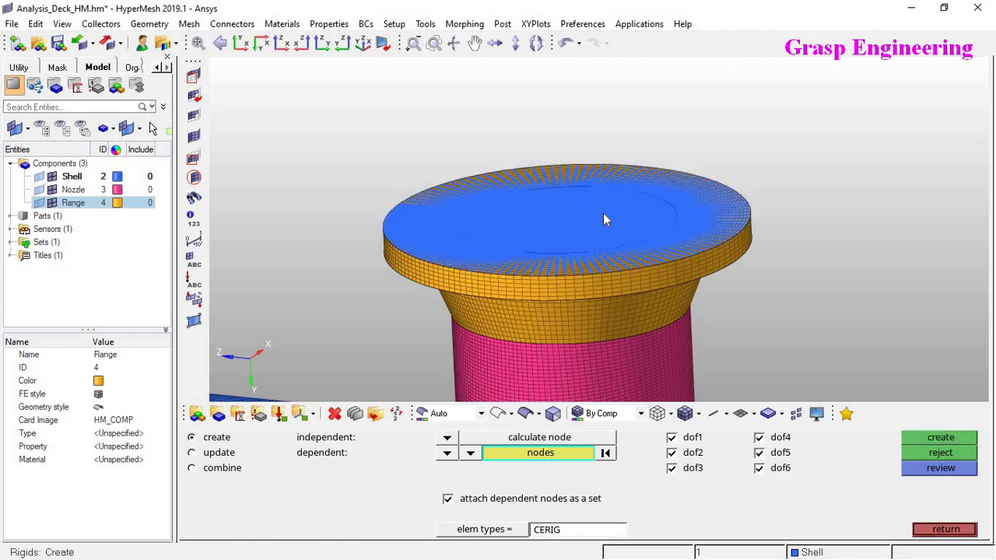
pyautogui.click(946, 529)
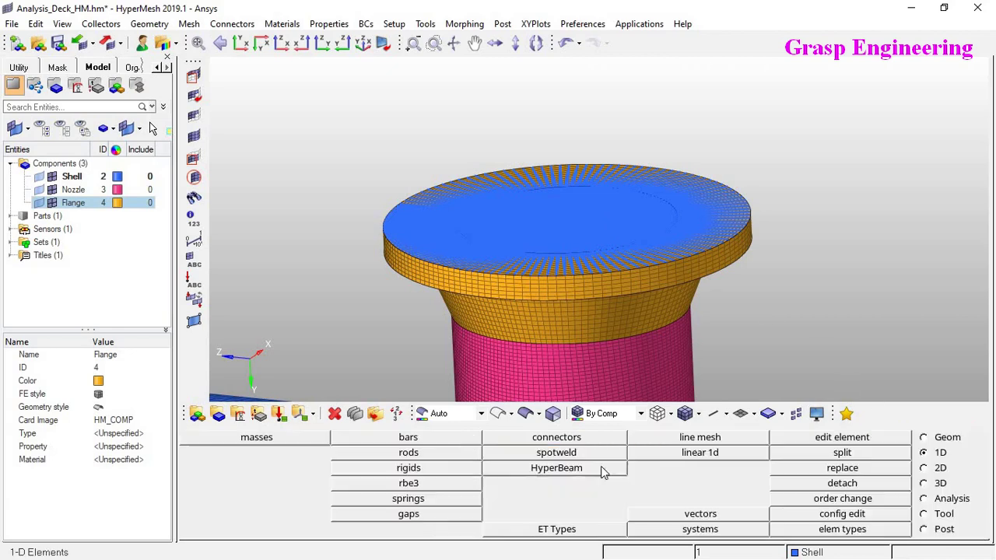
# - View the RBE3 element creation options and leave them without creating anything
pyautogui.click(408, 484)
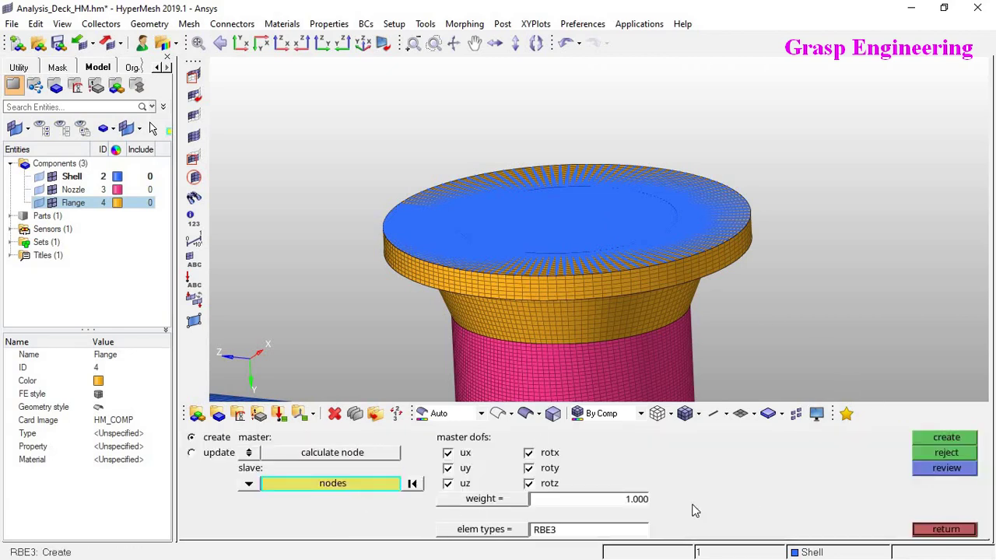
pyautogui.click(946, 530)
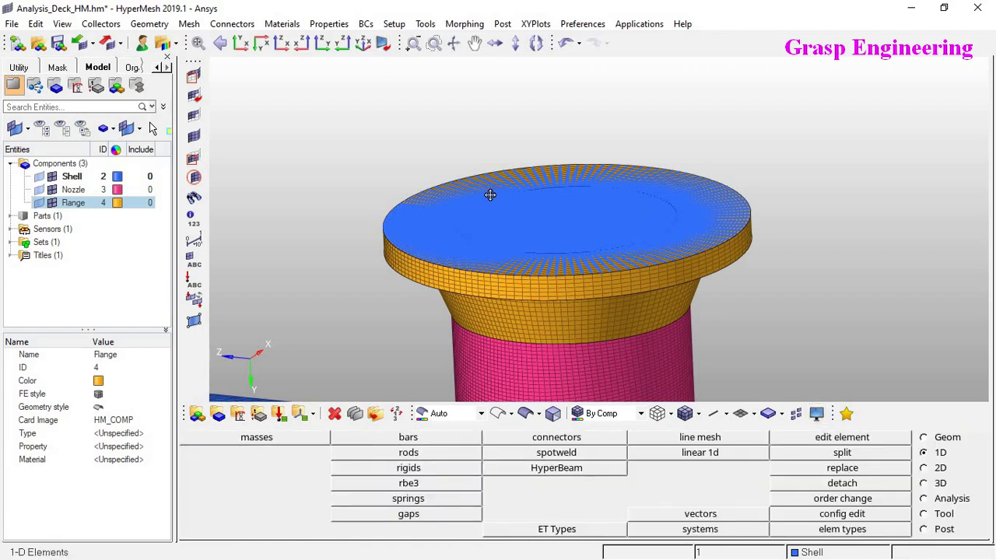
pyautogui.moveTo(491, 195)
pyautogui.keyDown('ctrl'); pyautogui.mouseDown()
pyautogui.moveTo(534, 168)
pyautogui.moveTo(518, 170)
pyautogui.mouseUp(); pyautogui.keyUp('ctrl')
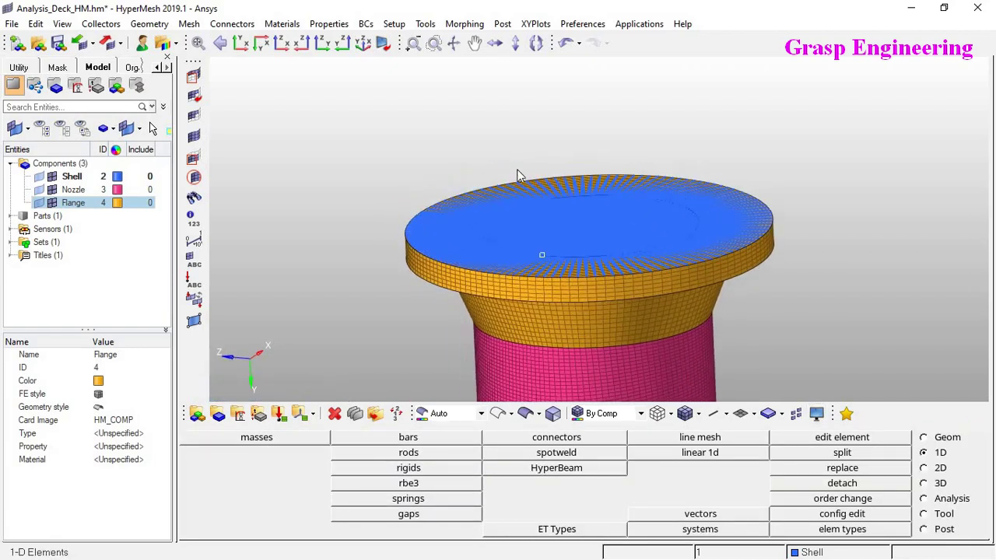
pyautogui.click(813, 553)
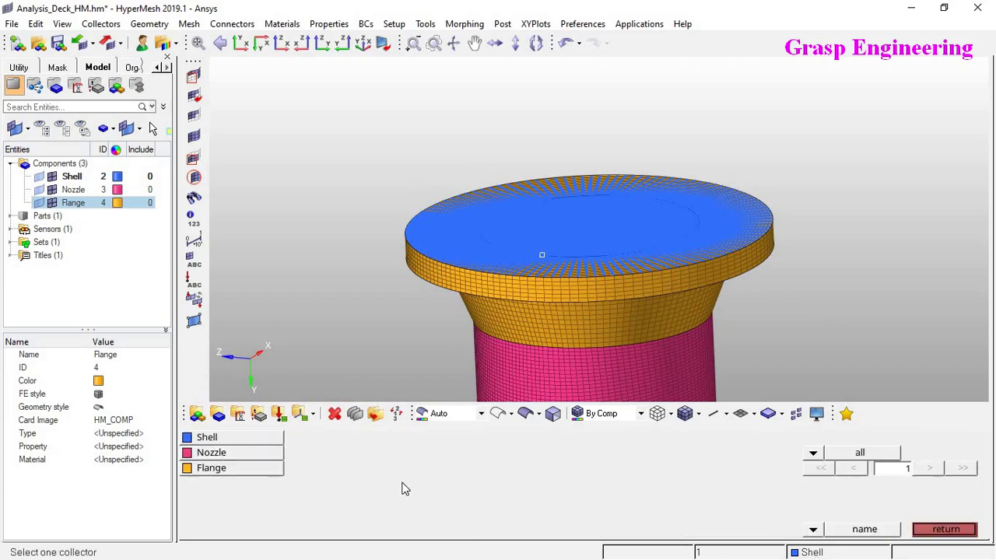
pyautogui.click(930, 532)
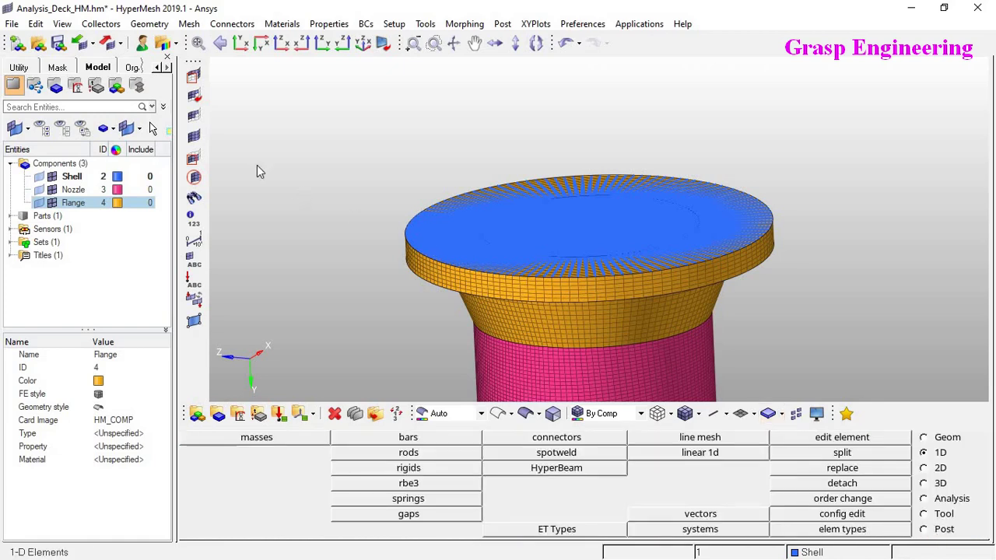
# - Create a new component named Rigids
pyautogui.rightClick(71, 164)
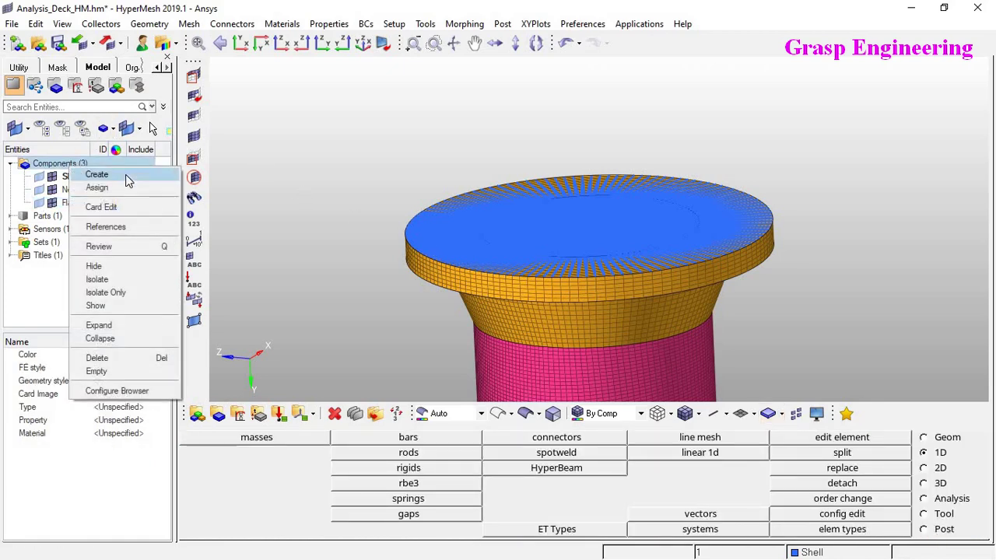
pyautogui.click(126, 174)
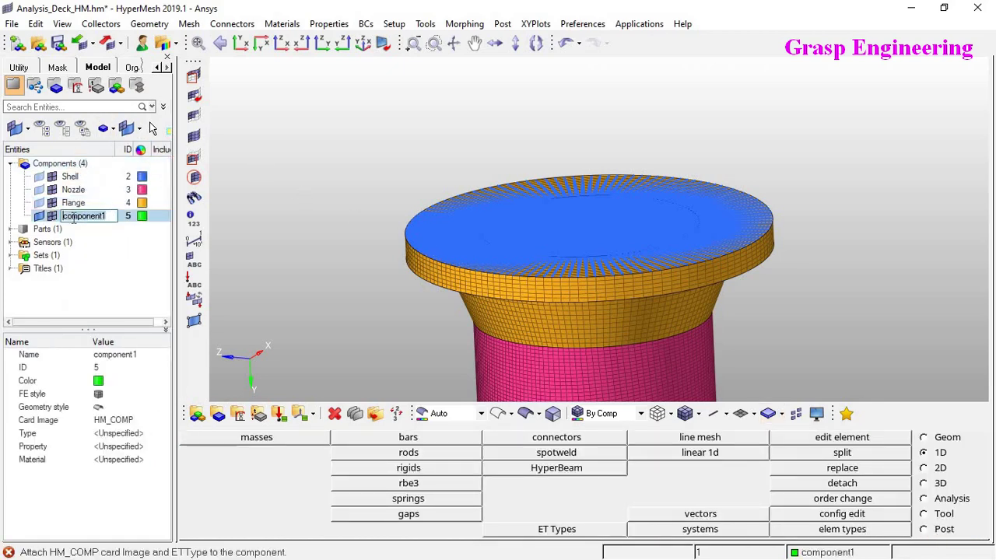
pyautogui.write('Rigi')
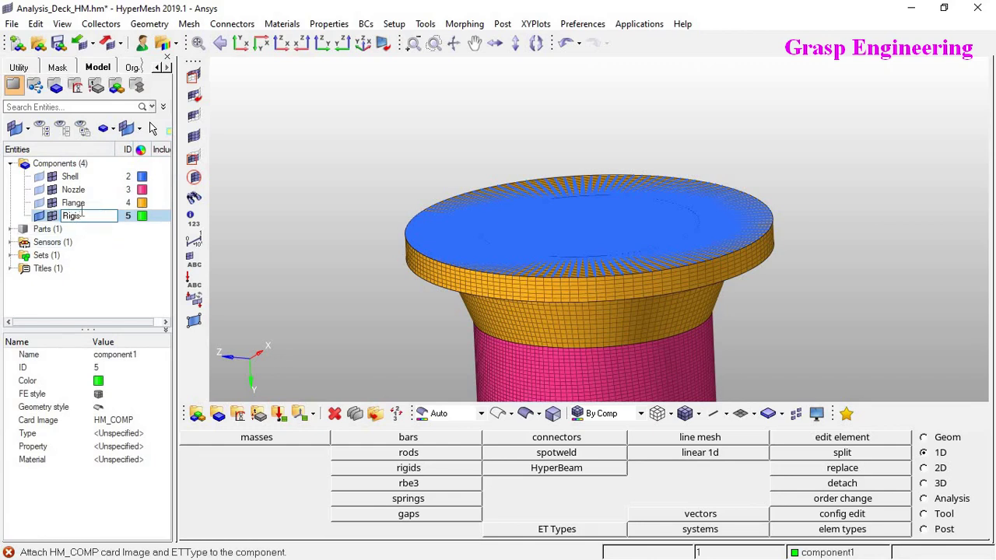
pyautogui.write('ds')
pyautogui.press('Return')
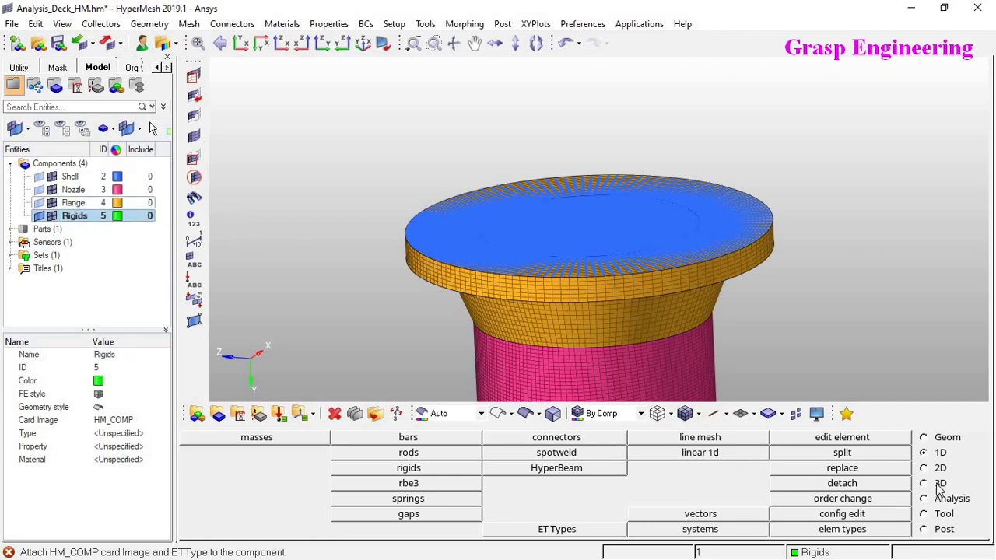
# - Move the rigid element on the flange's top face into the Rigids component
pyautogui.click(942, 517)
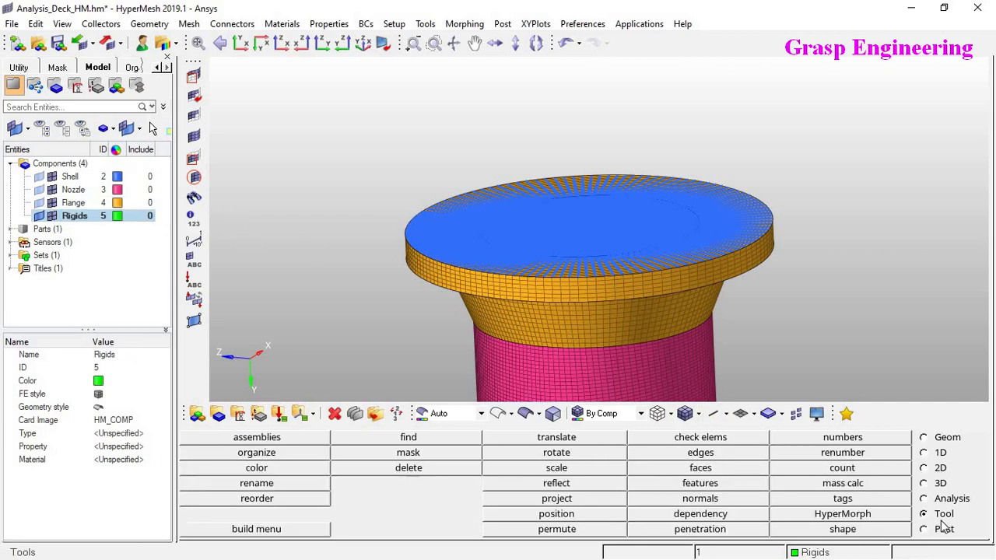
pyautogui.click(315, 455)
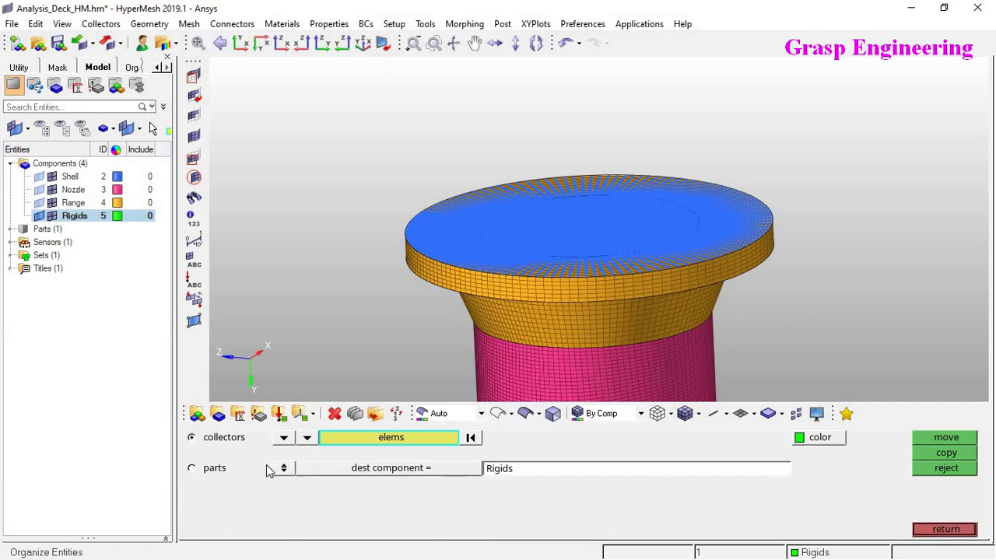
pyautogui.click(513, 252)
pyautogui.click(391, 469)
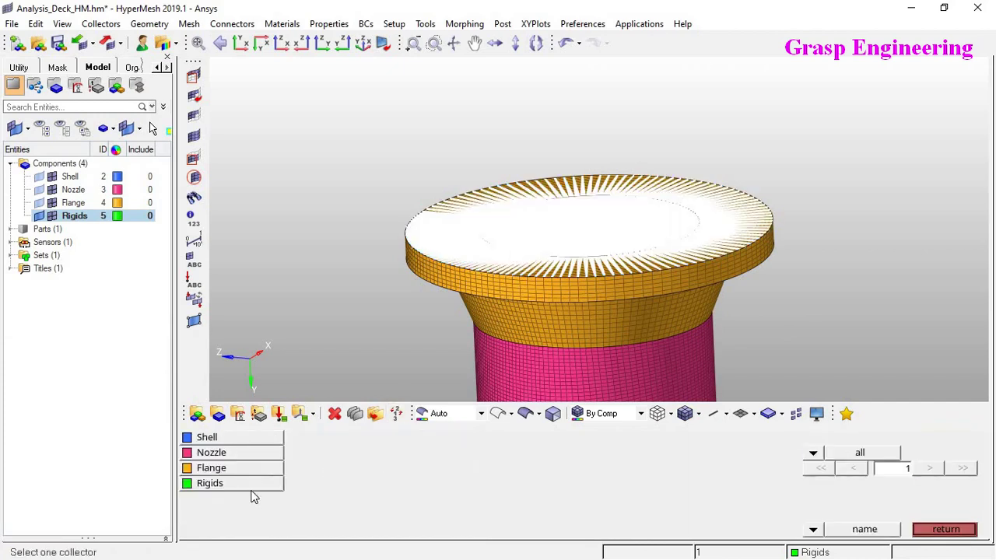
pyautogui.click(242, 488)
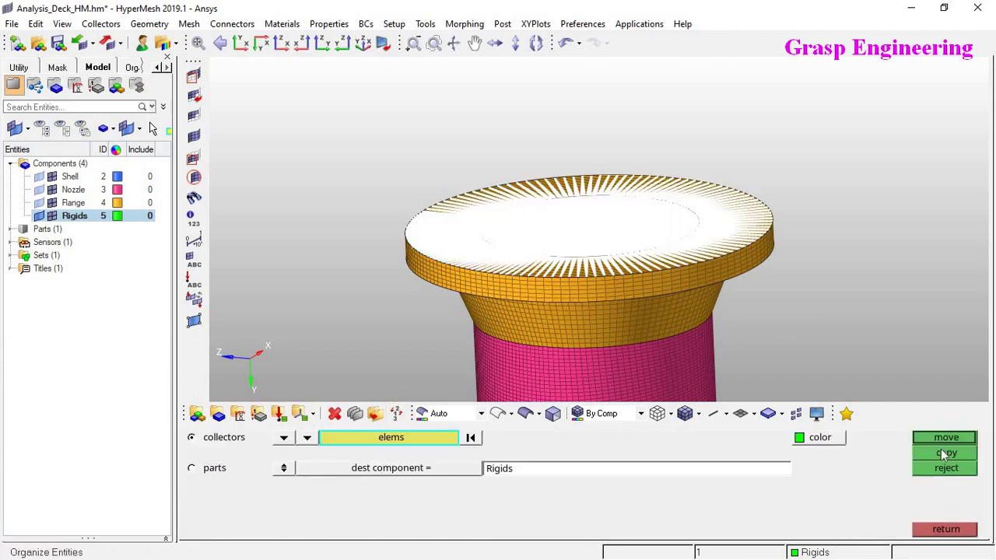
pyautogui.click(939, 436)
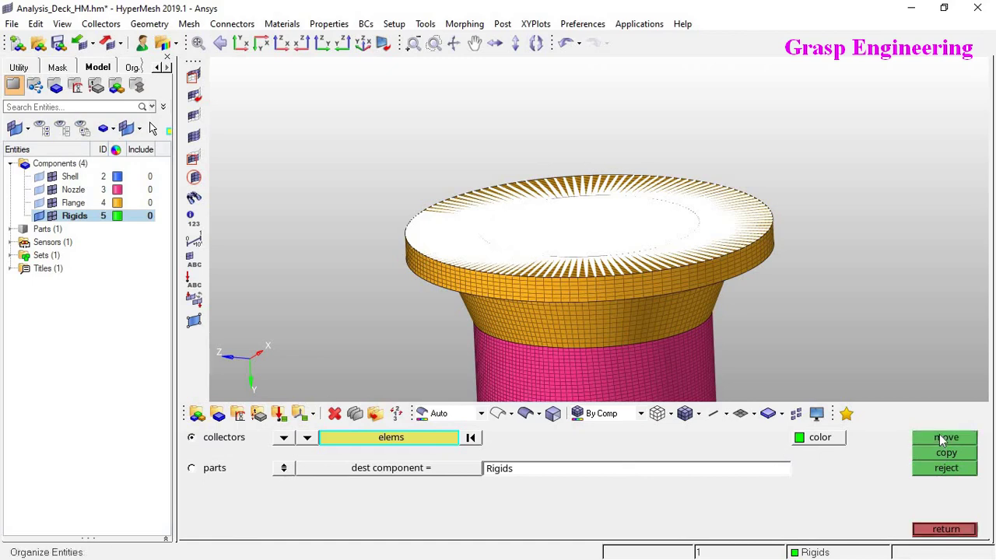
pyautogui.click(954, 530)
# - Change the Rigids component's color to red
pyautogui.scroll(-4, 576, 199)
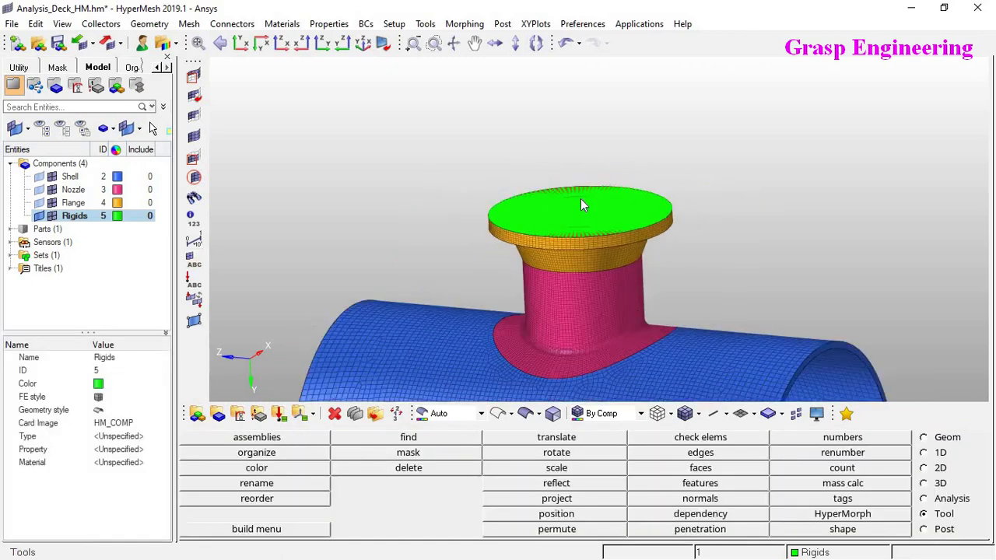
pyautogui.click(118, 216)
pyautogui.click(102, 178)
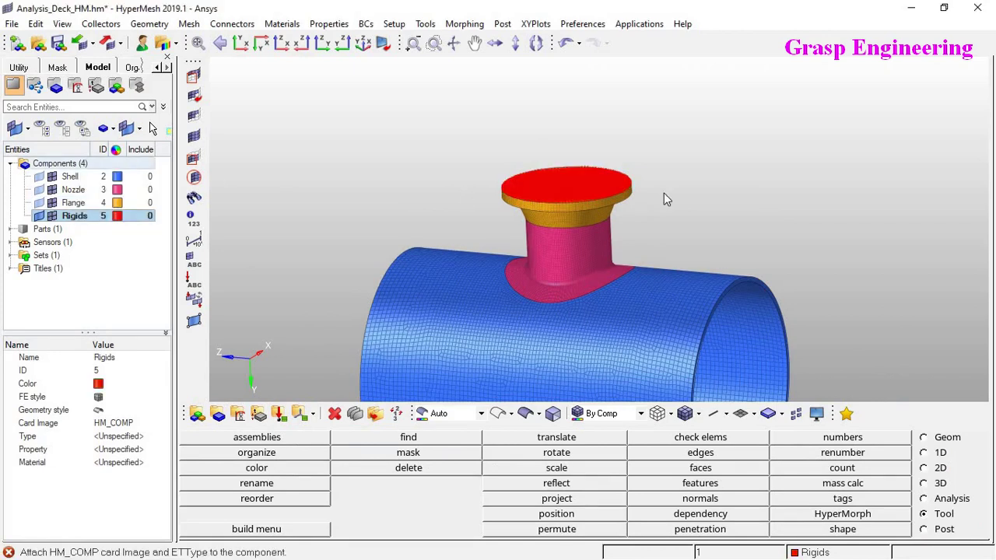
# - Review the element type assigned to the rigid element on the flange face and leave the element type settings
pyautogui.scroll(-1, 567, 201)
pyautogui.scroll(4, 577, 218)
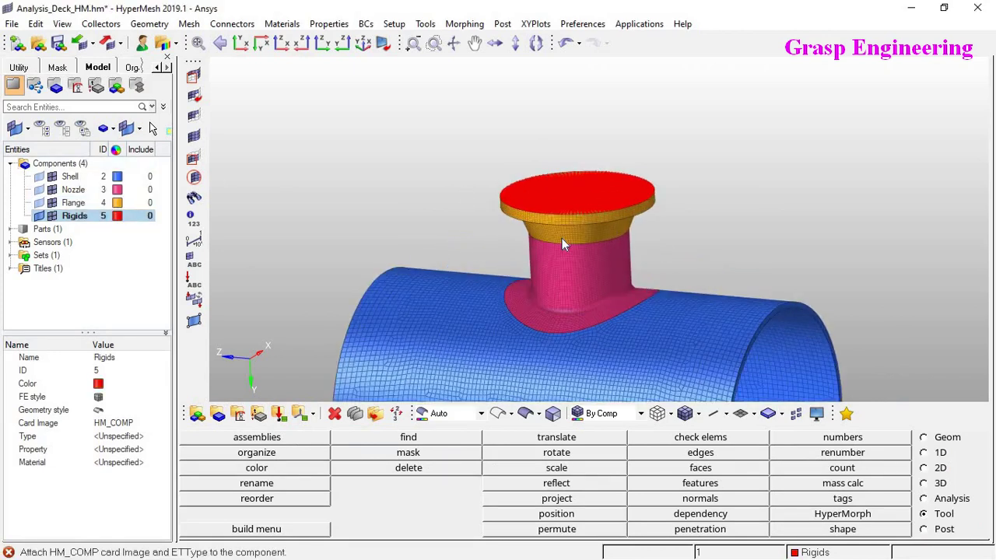
pyautogui.keyDown('ctrl'); pyautogui.moveTo(572, 195); pyautogui.dragTo(636, 241); pyautogui.keyUp('ctrl')
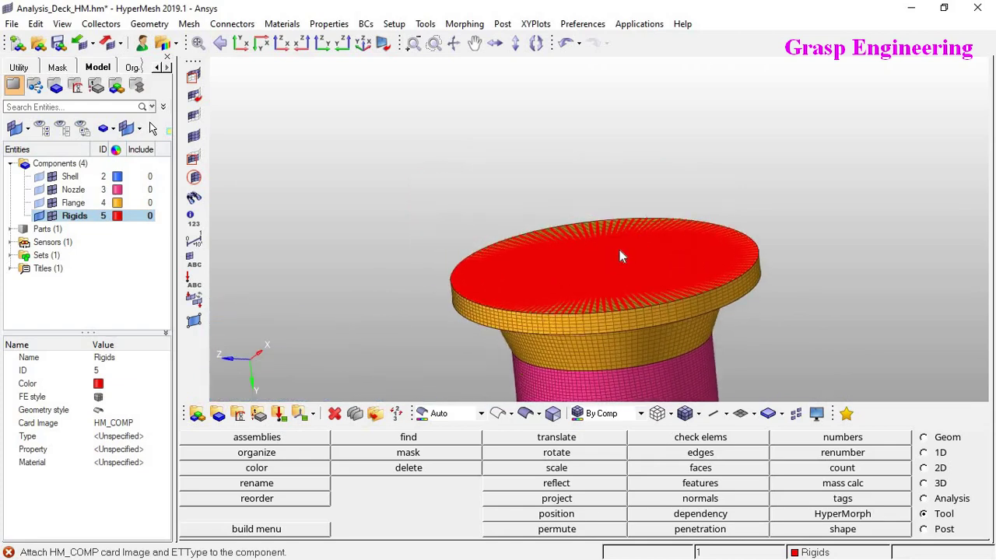
pyautogui.click(73, 202)
pyautogui.click(69, 216)
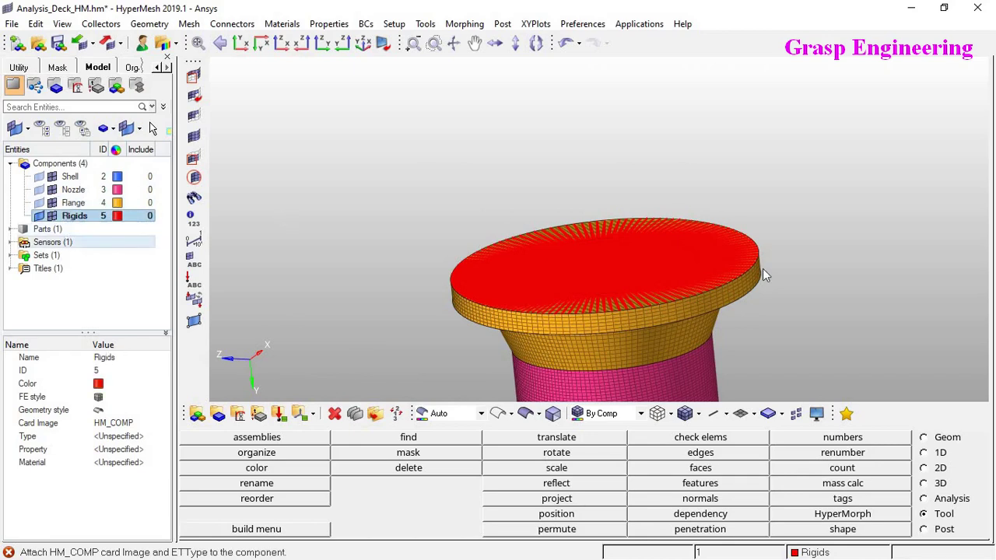
pyautogui.click(924, 438)
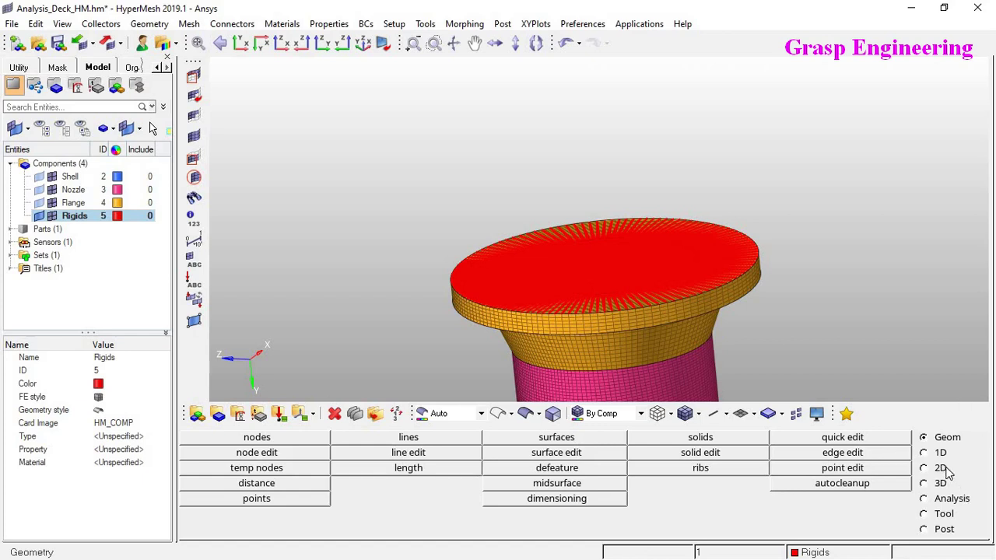
pyautogui.click(925, 484)
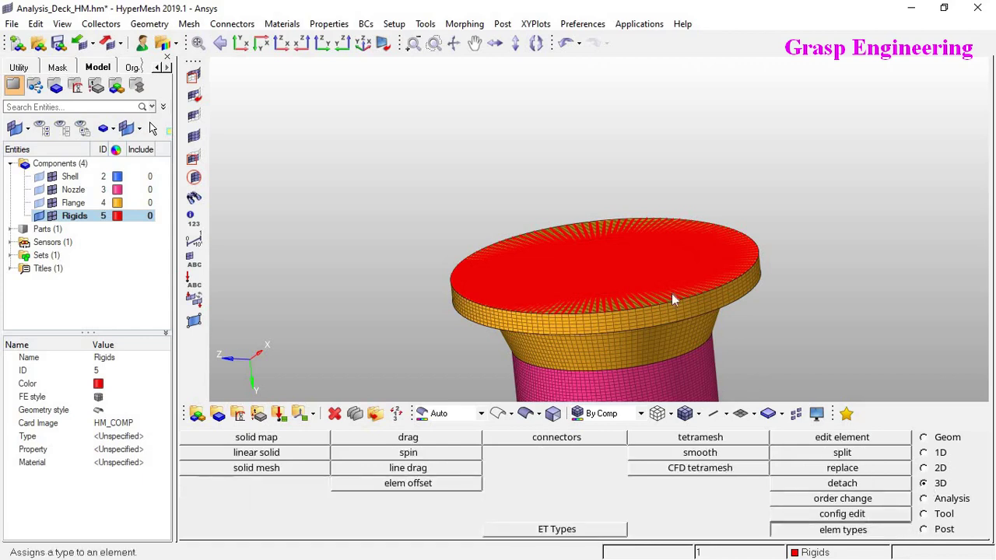
pyautogui.click(657, 267)
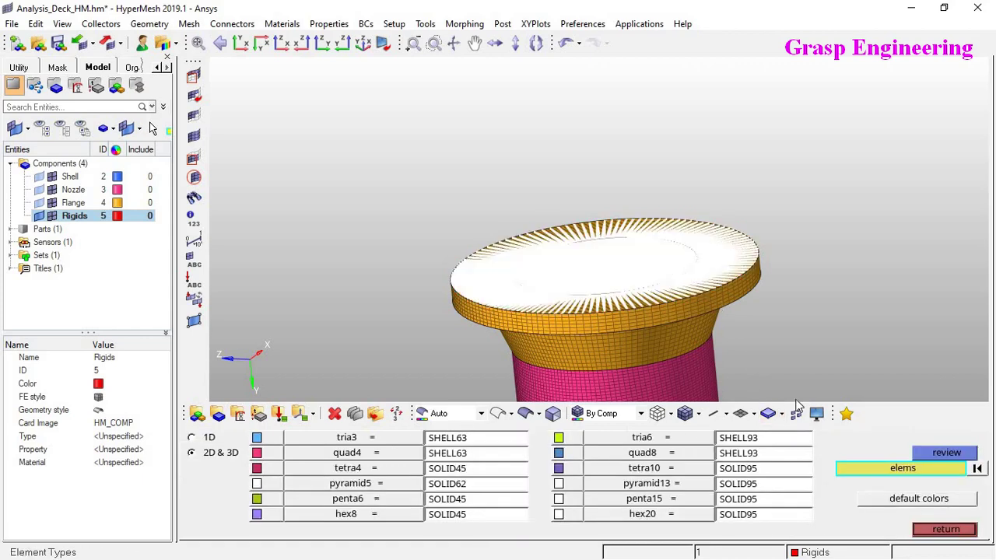
pyautogui.click(956, 455)
pyautogui.scroll(-6, 705, 272)
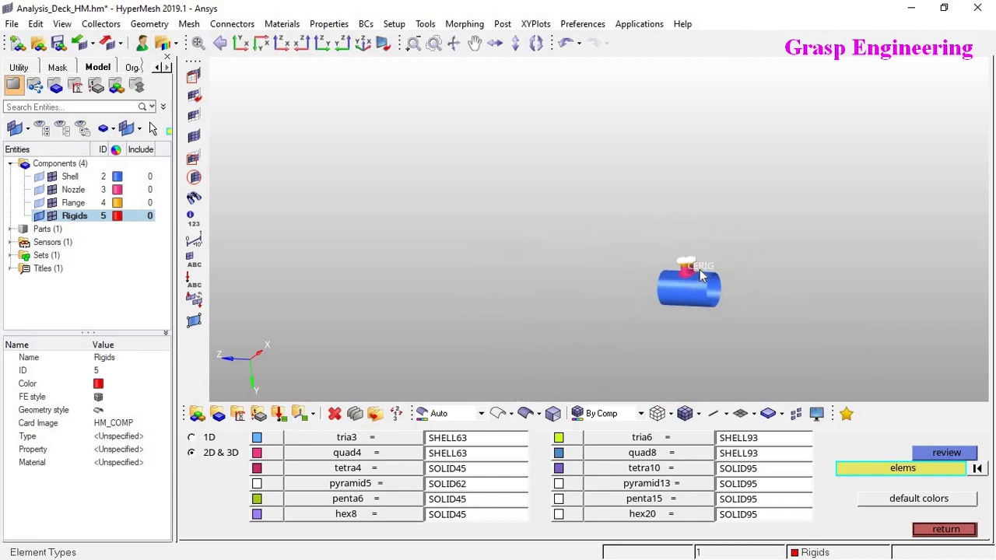
pyautogui.click(945, 530)
# - Create a mass element on the central independent node of the rigid element at the flange face
pyautogui.scroll(5, 628, 253)
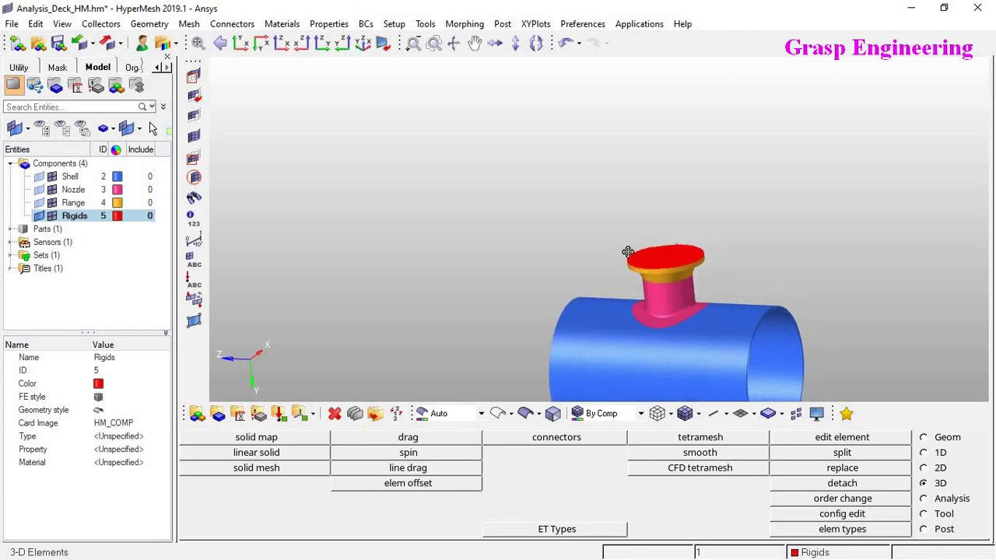
pyautogui.keyDown('ctrl'); pyautogui.moveTo(628, 253); pyautogui.dragTo(641, 252); pyautogui.keyUp('ctrl')
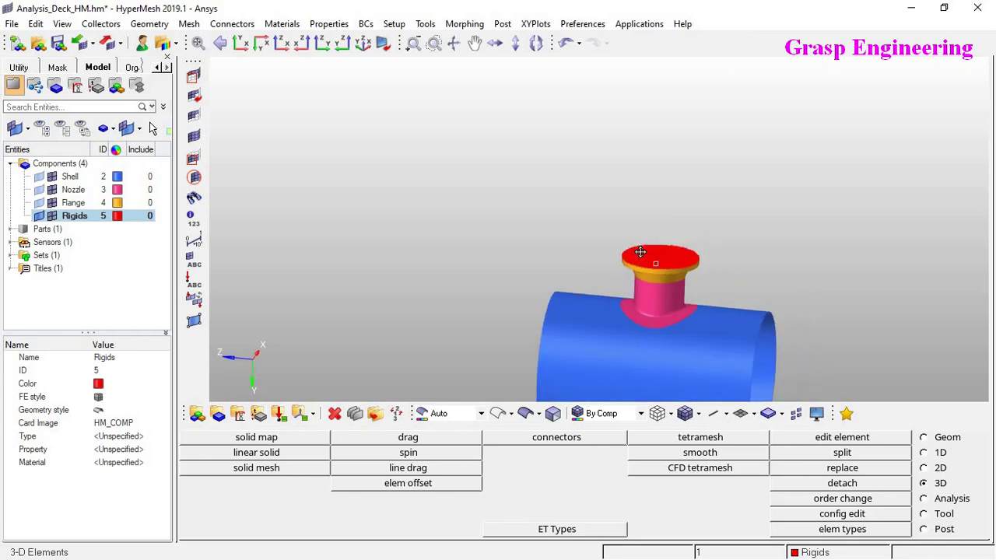
pyautogui.click(940, 453)
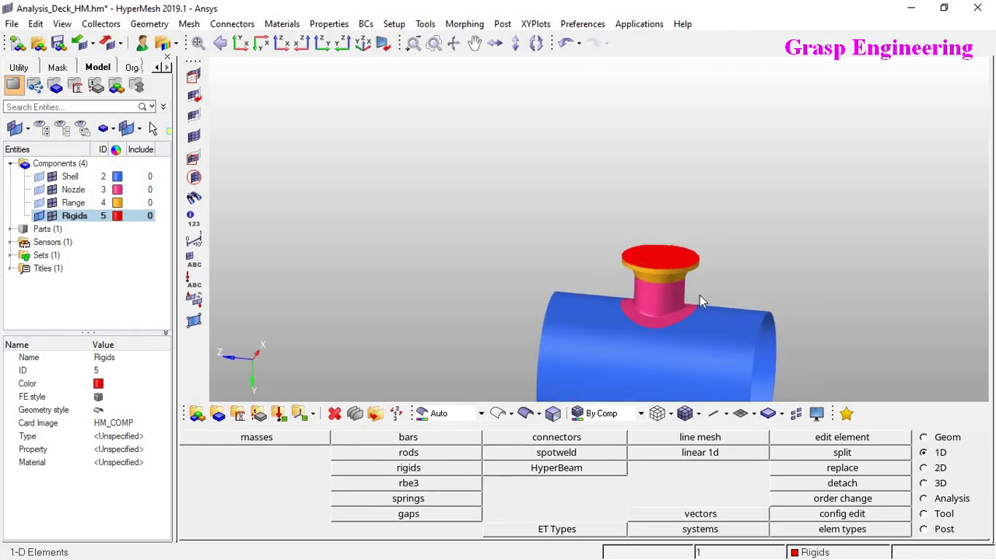
pyautogui.scroll(8, 700, 295)
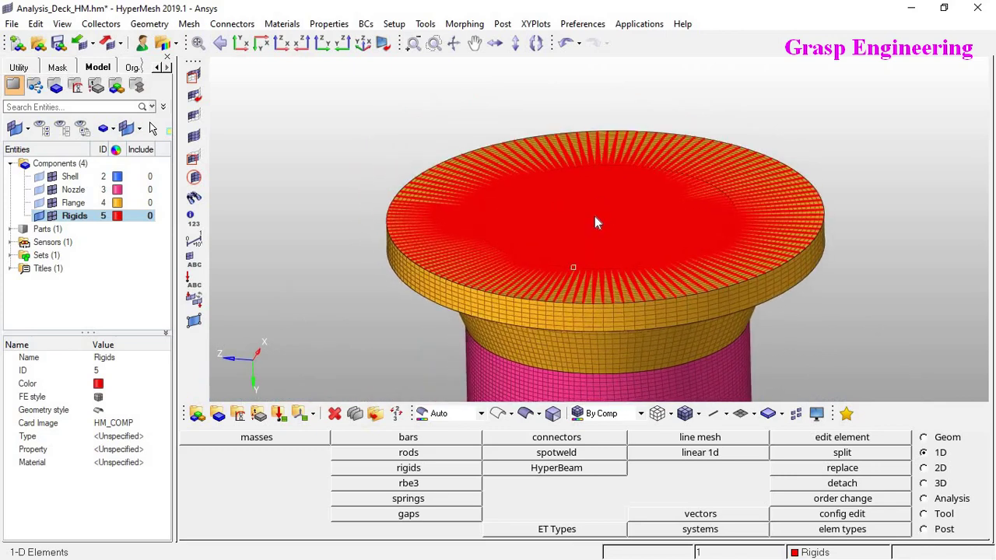
pyautogui.click(264, 438)
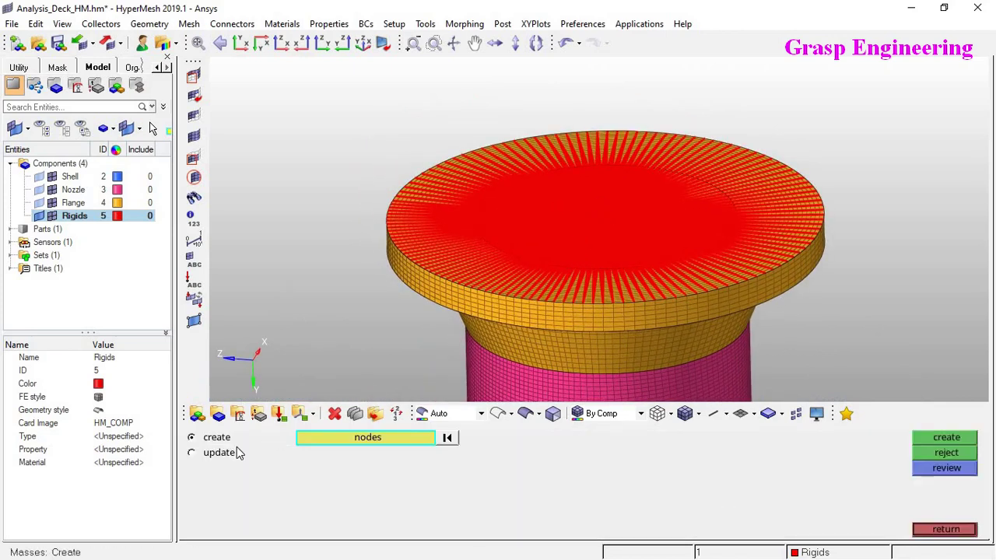
pyautogui.click(603, 221)
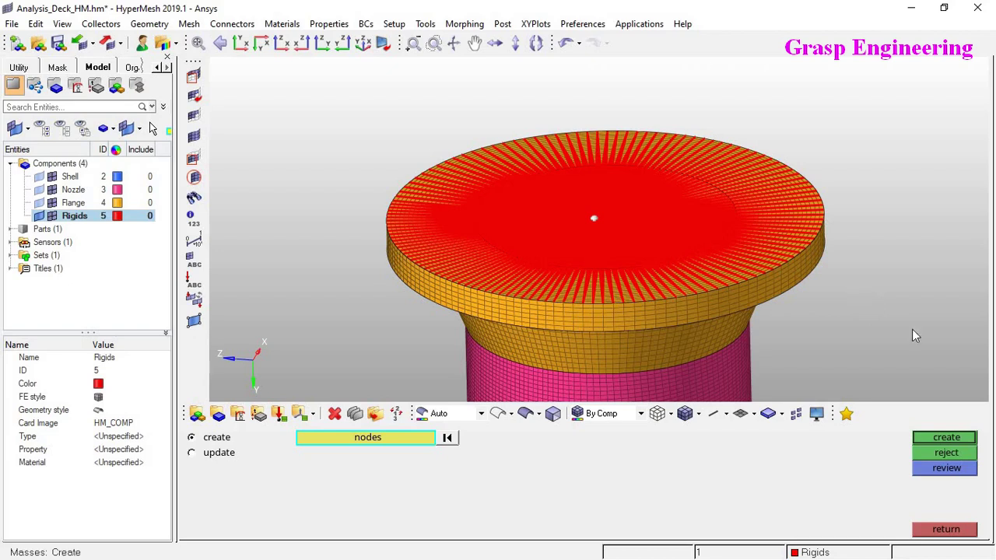
pyautogui.click(947, 438)
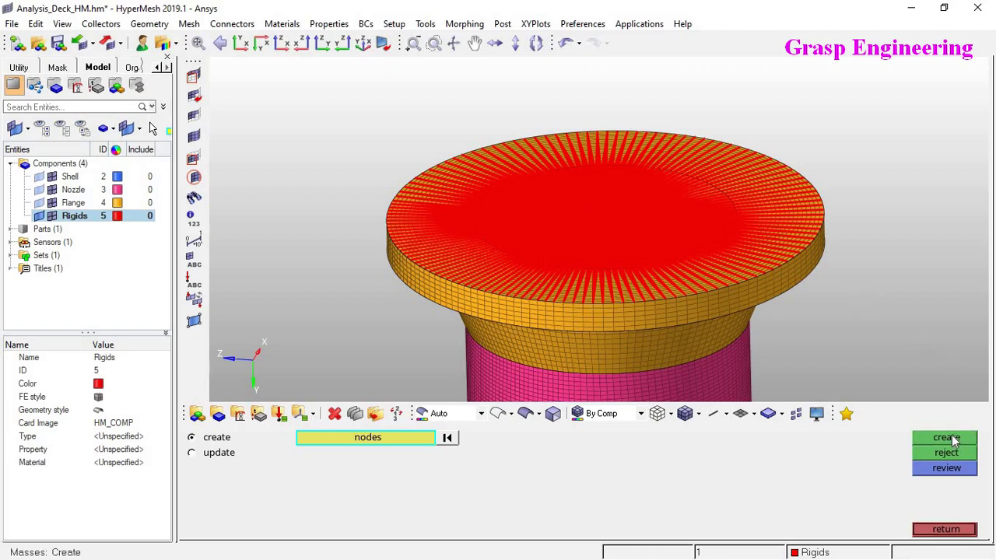
pyautogui.click(945, 530)
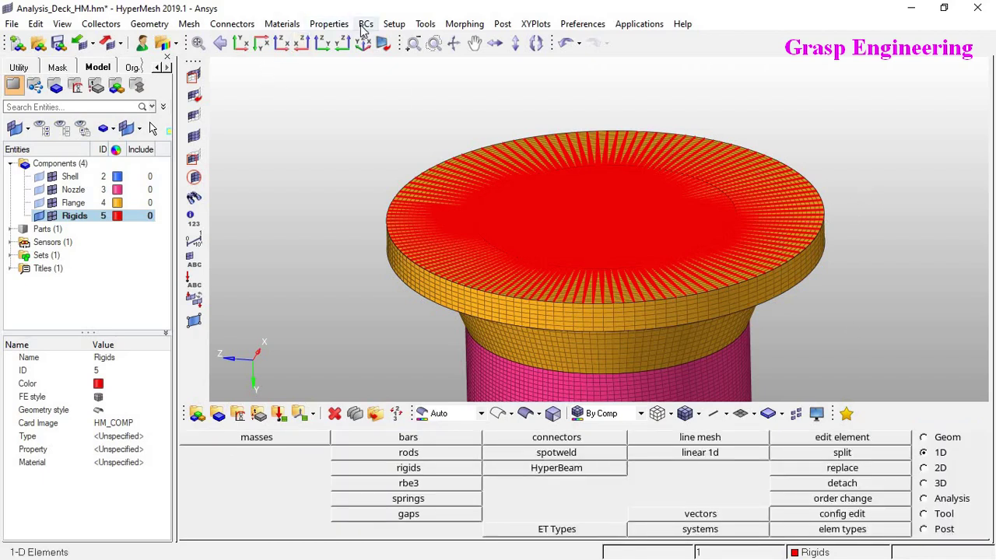
# - Create a second ET type using the MASS21 element type and close the ET type table
pyautogui.click(329, 24)
pyautogui.click(425, 23)
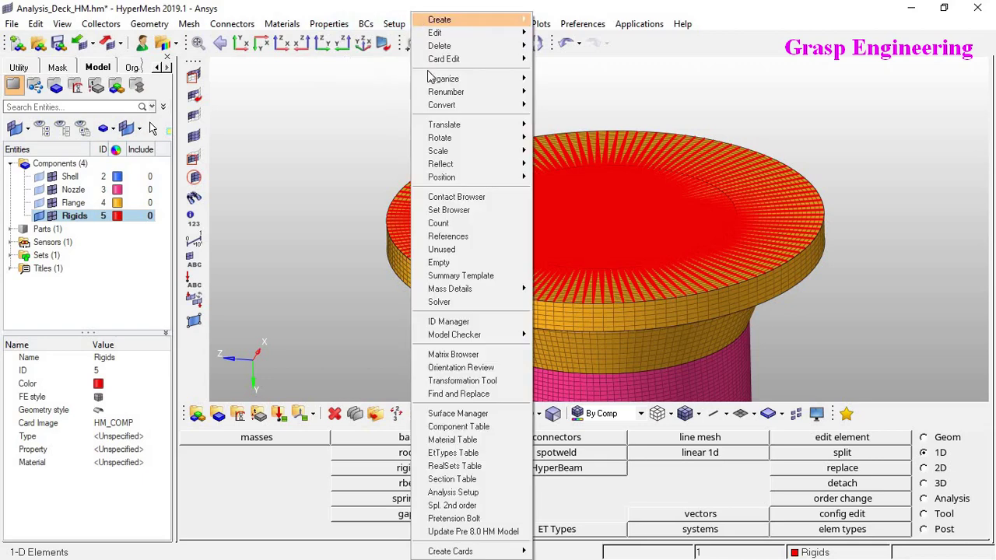
pyautogui.click(440, 453)
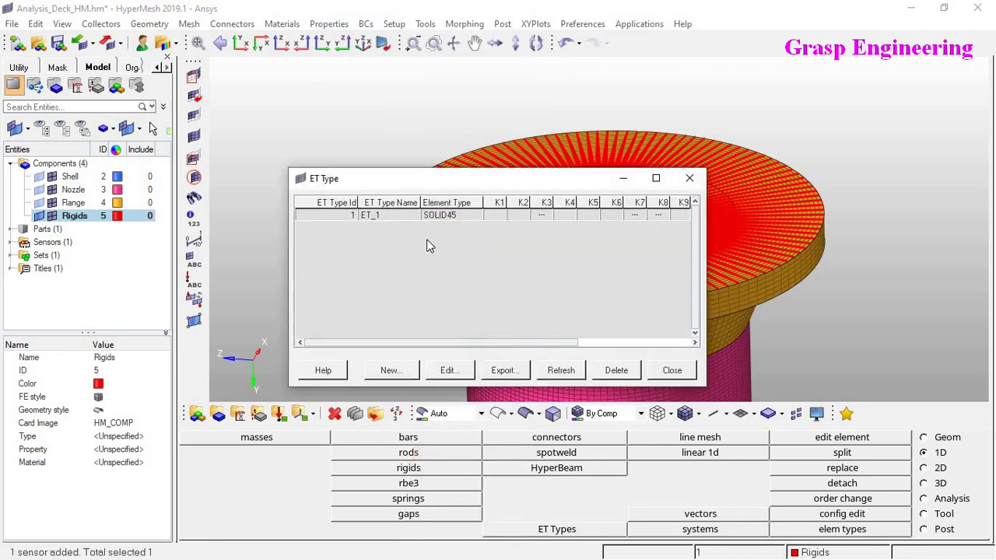
pyautogui.click(391, 370)
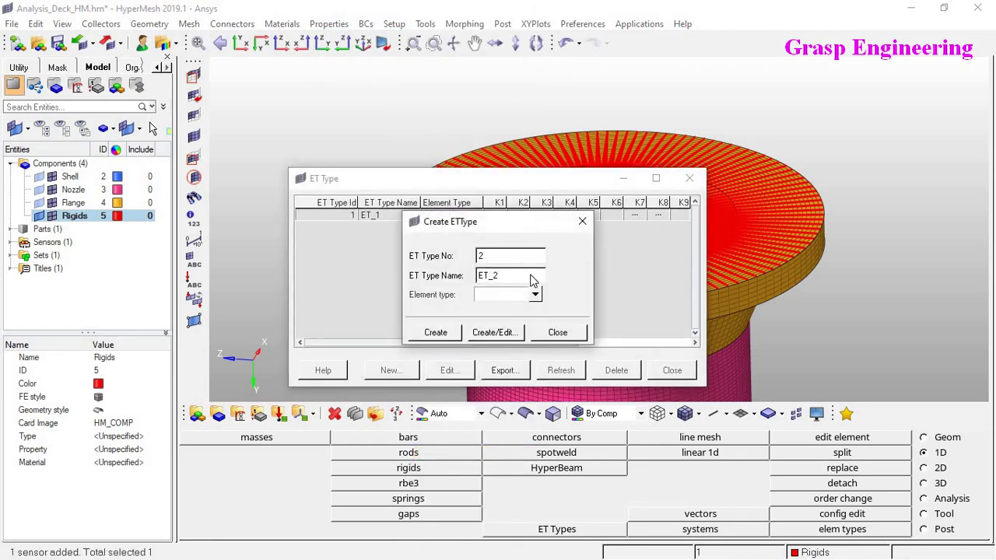
pyautogui.click(536, 295)
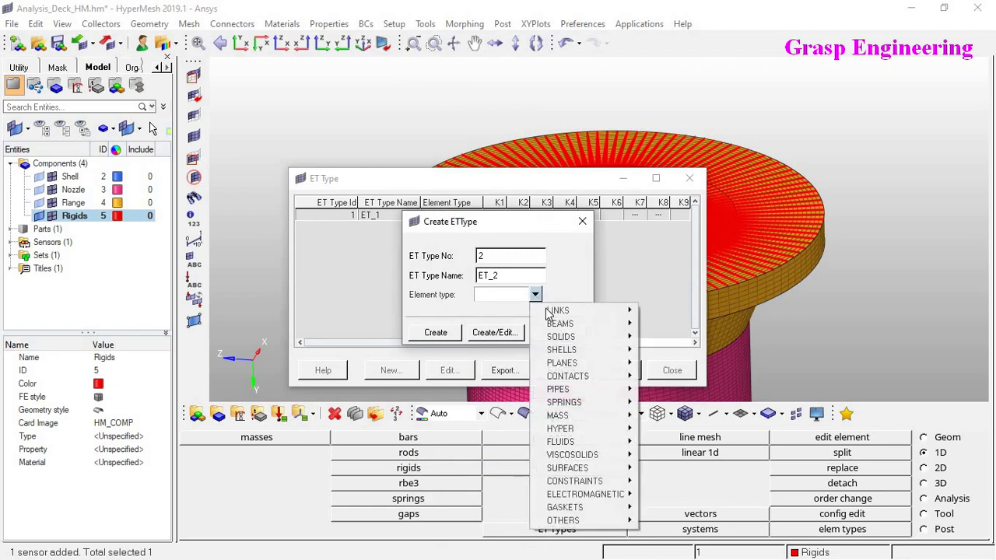
pyautogui.moveTo(559, 416)
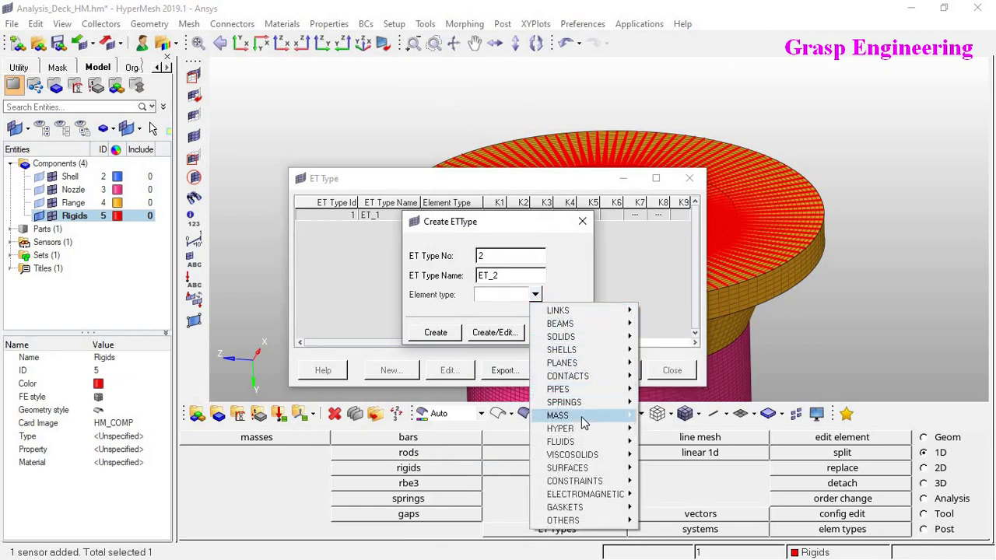
pyautogui.click(667, 415)
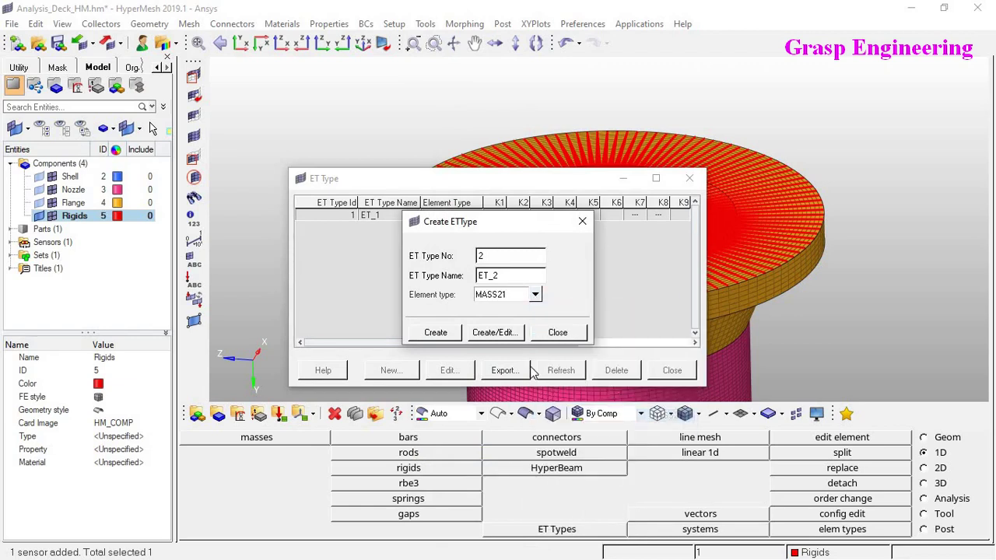
pyautogui.click(446, 339)
pyautogui.click(560, 334)
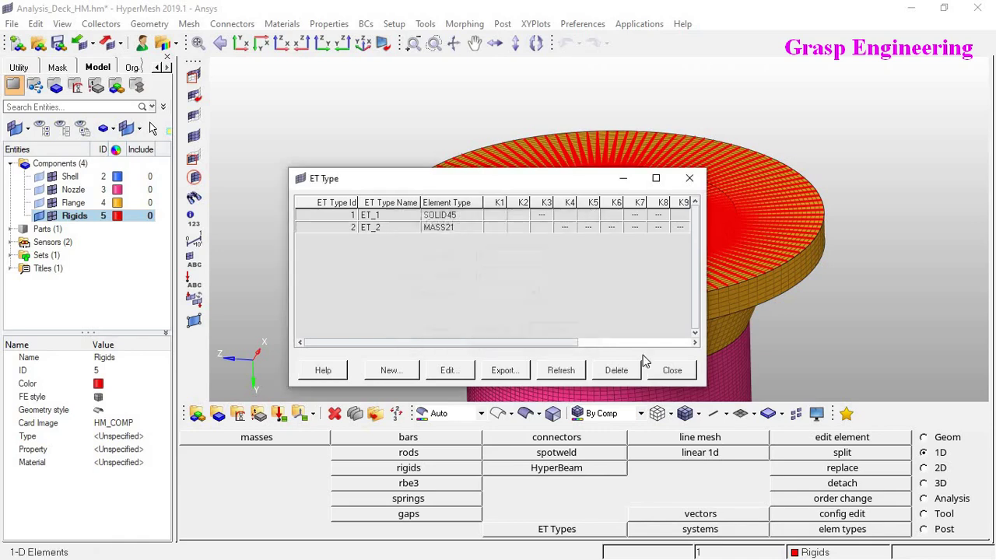
pyautogui.click(671, 370)
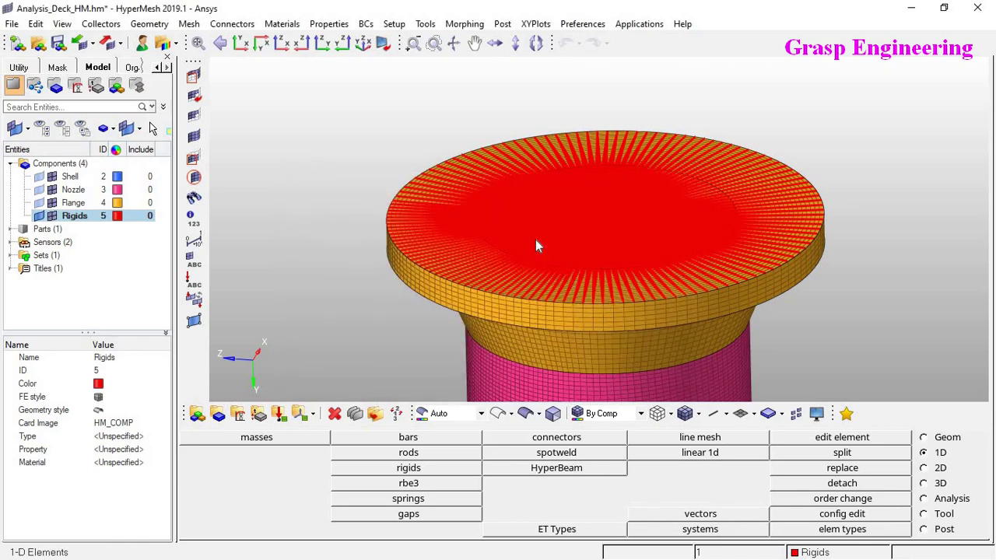
pyautogui.click(52, 217)
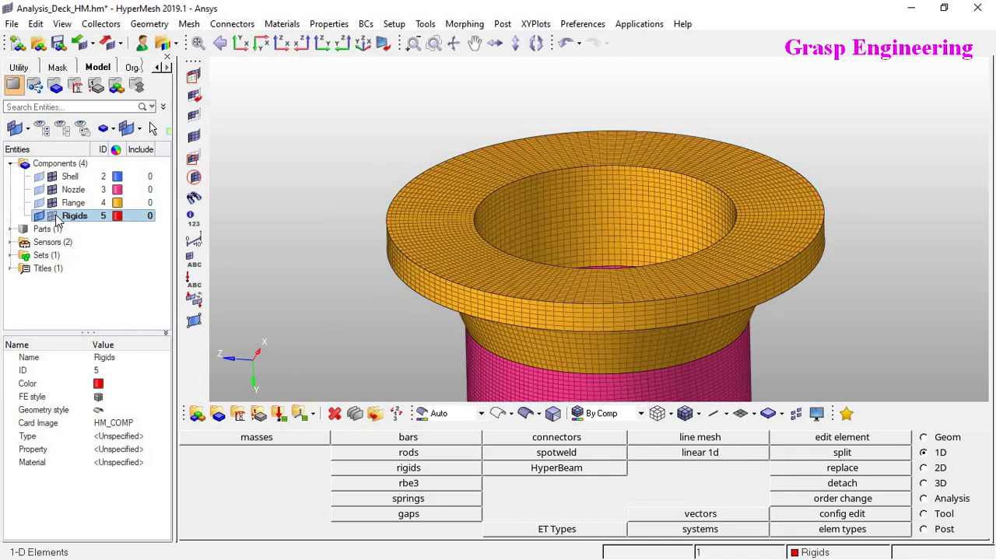
pyautogui.click(52, 216)
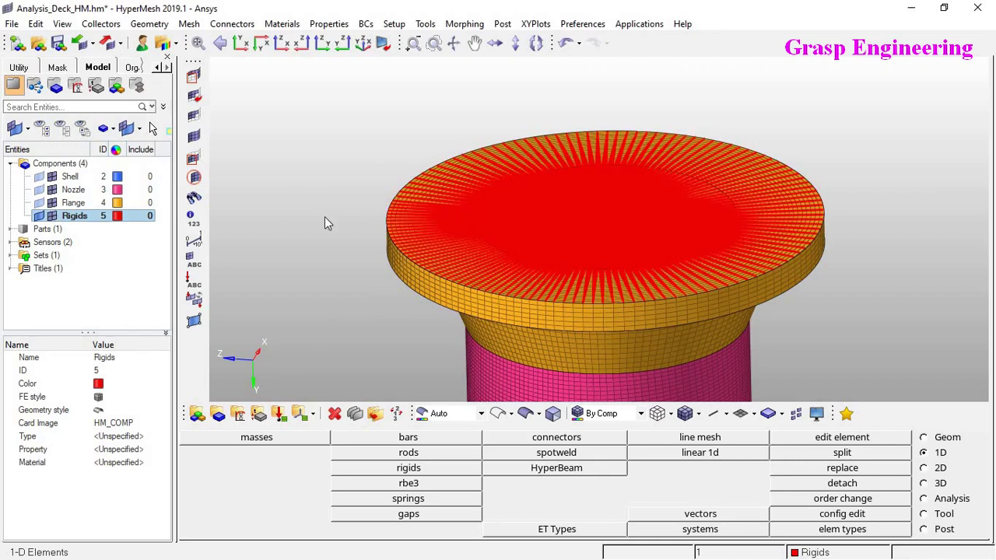
# - Create a real set for the SOLID45 element type in the real sets table
pyautogui.click(403, 25)
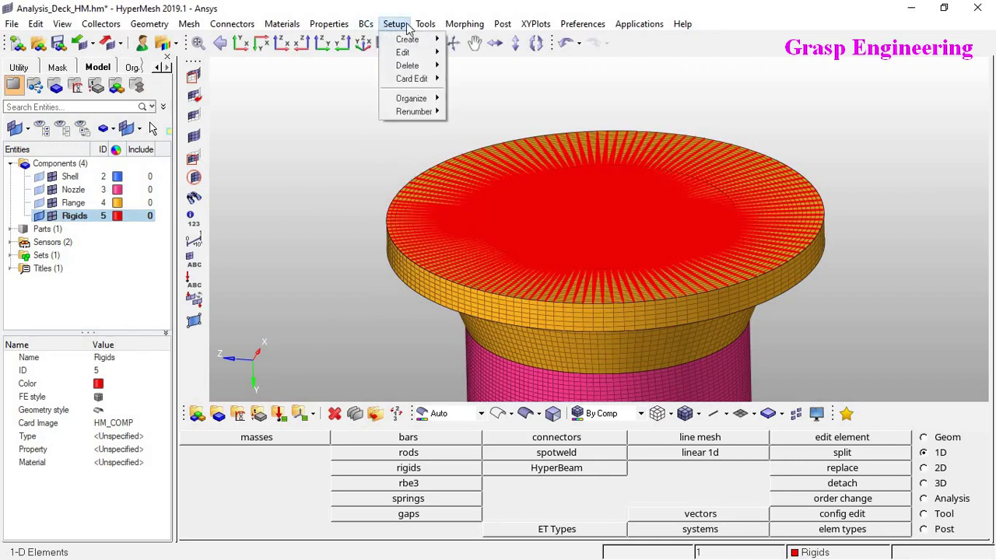
pyautogui.moveTo(425, 24)
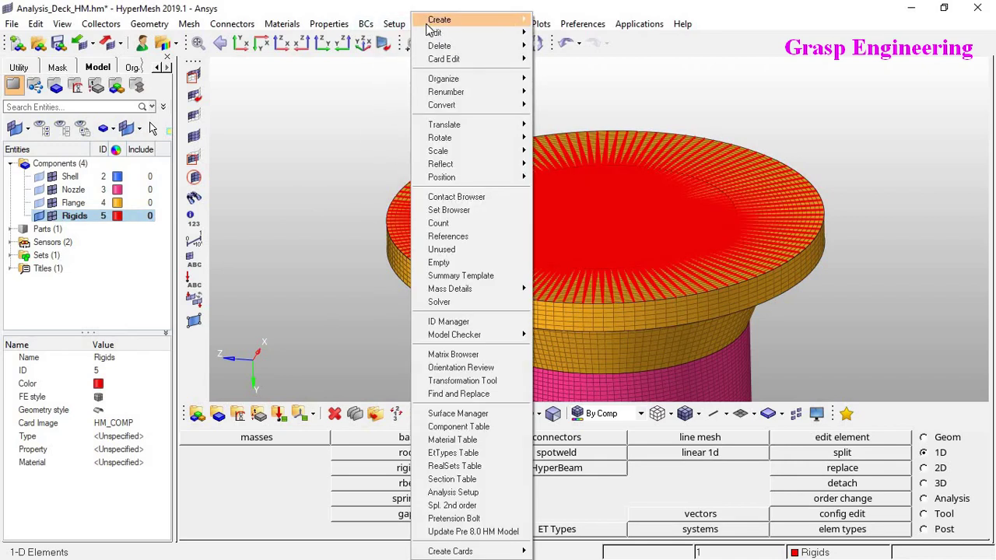
pyautogui.click(457, 466)
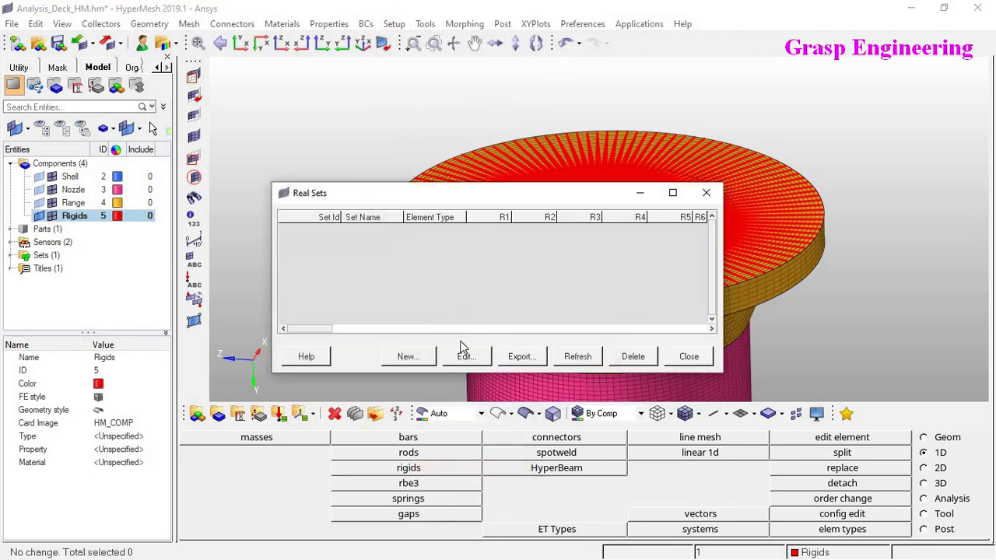
pyautogui.click(408, 357)
pyautogui.click(535, 295)
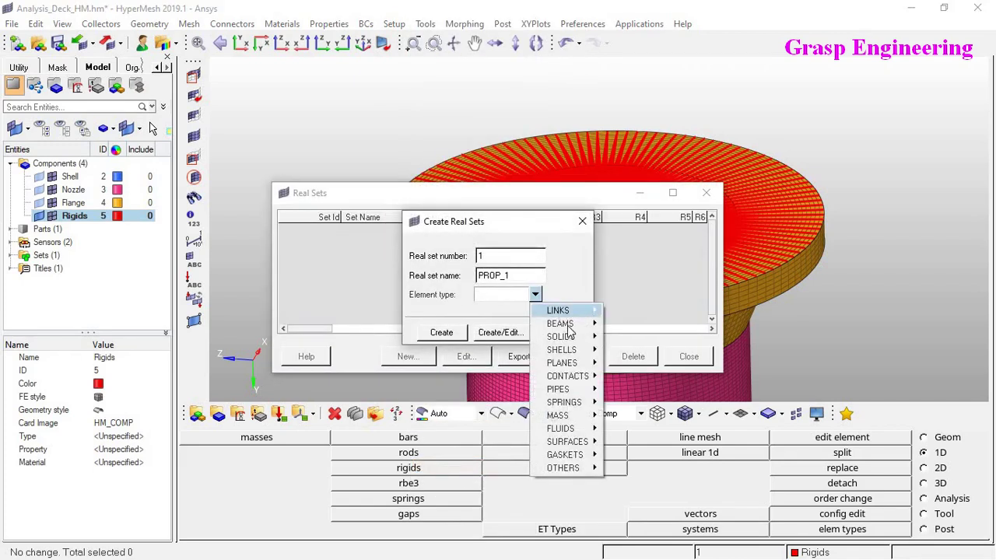
pyautogui.moveTo(576, 337)
pyautogui.click(634, 337)
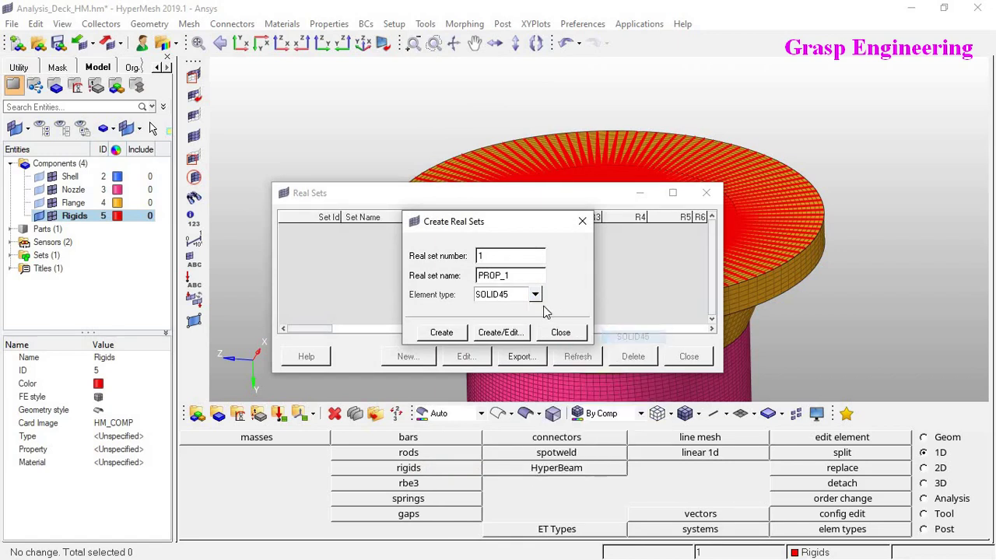
pyautogui.click(442, 338)
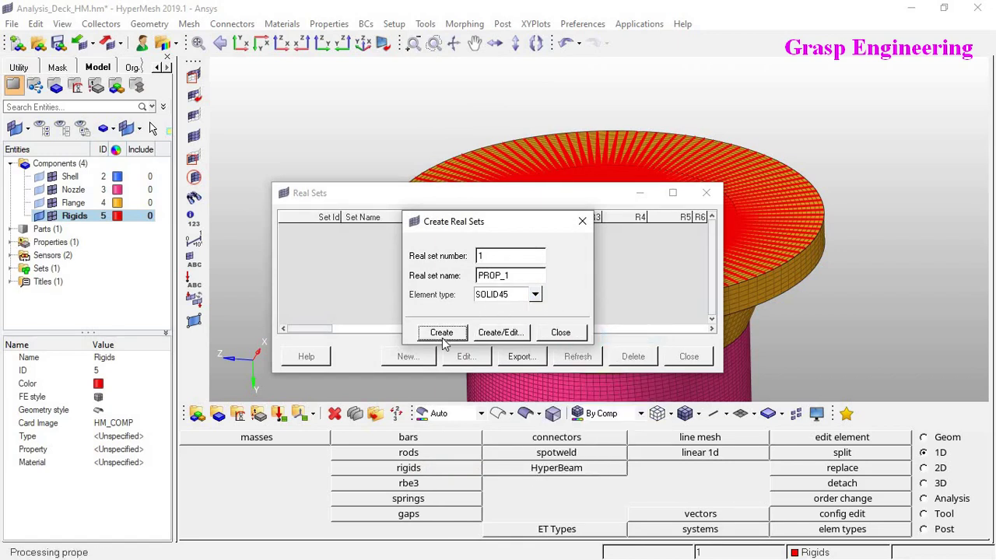
# - Create a second real set for the MASS21 element type and close the real sets table
pyautogui.click(536, 295)
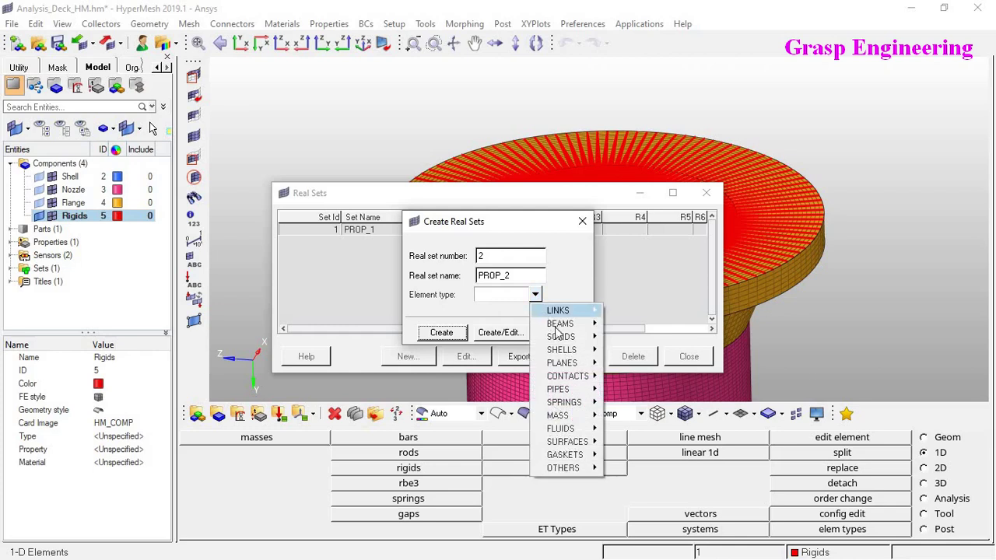
pyautogui.moveTo(580, 415)
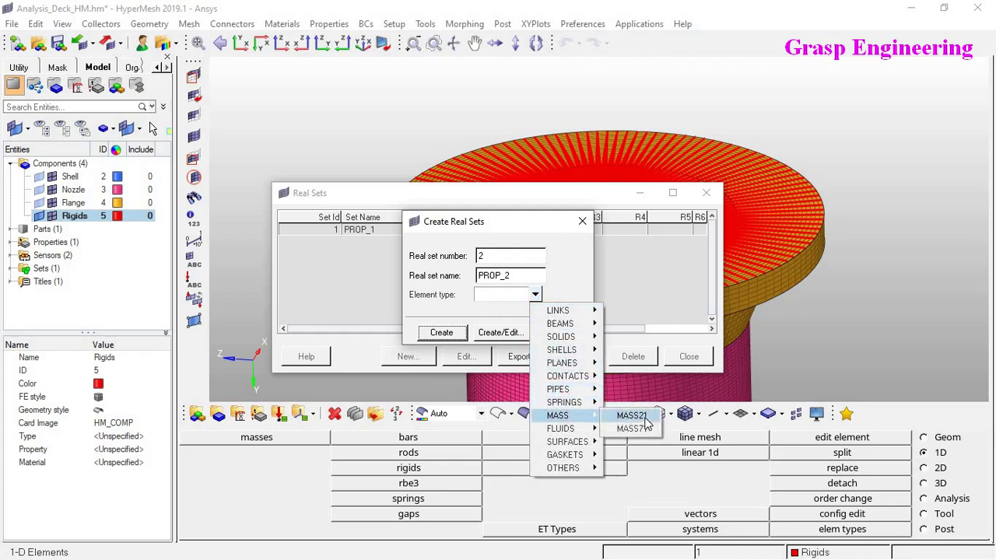
pyautogui.click(647, 416)
pyautogui.click(445, 337)
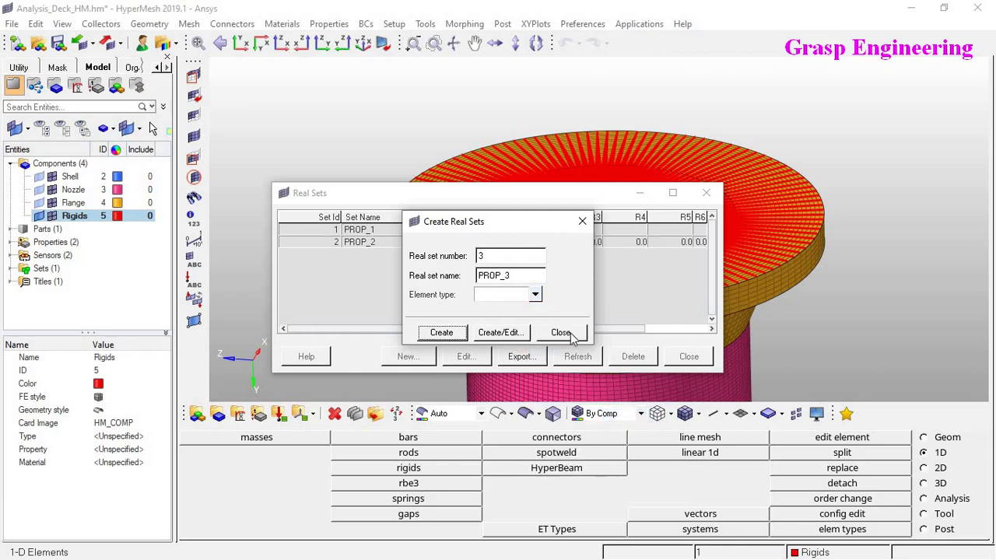
pyautogui.click(560, 332)
pyautogui.click(688, 357)
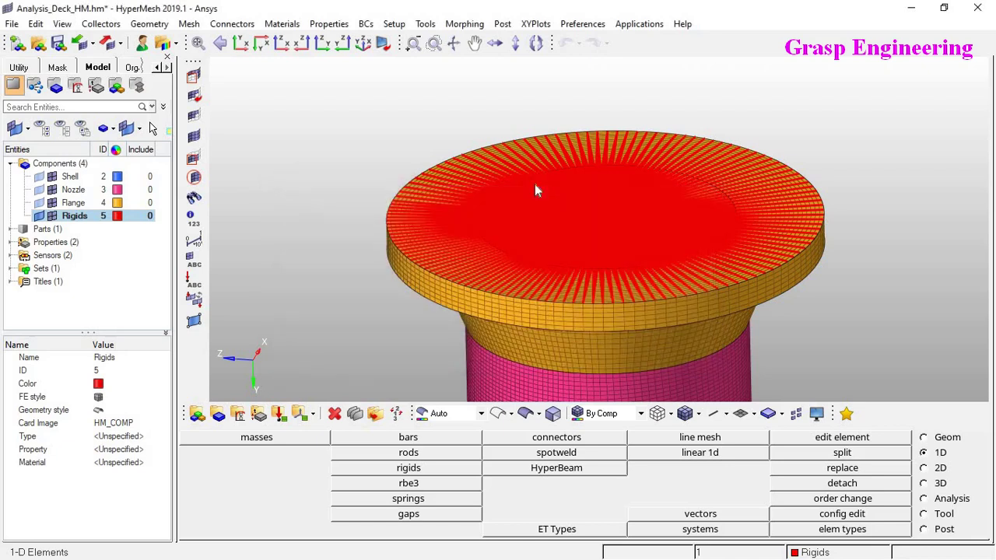
# - Bring up the component table for all components and make it editable
pyautogui.click(425, 24)
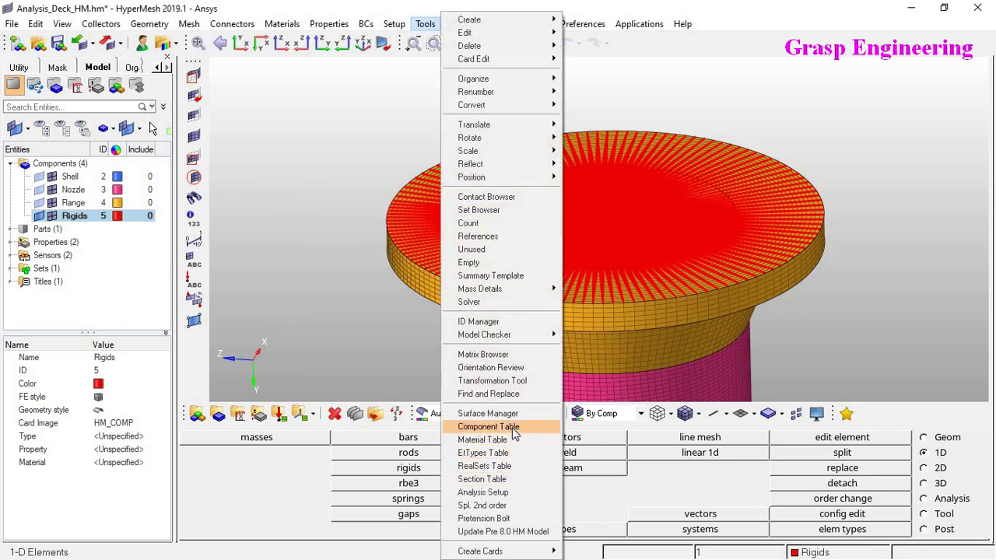
pyautogui.click(489, 426)
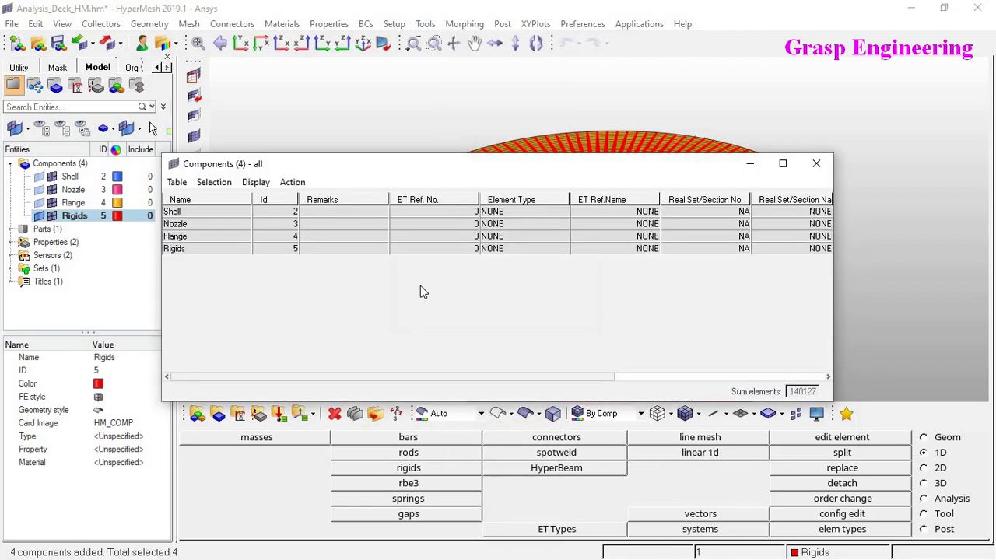
pyautogui.moveTo(382, 169); pyautogui.dragTo(480, 167)
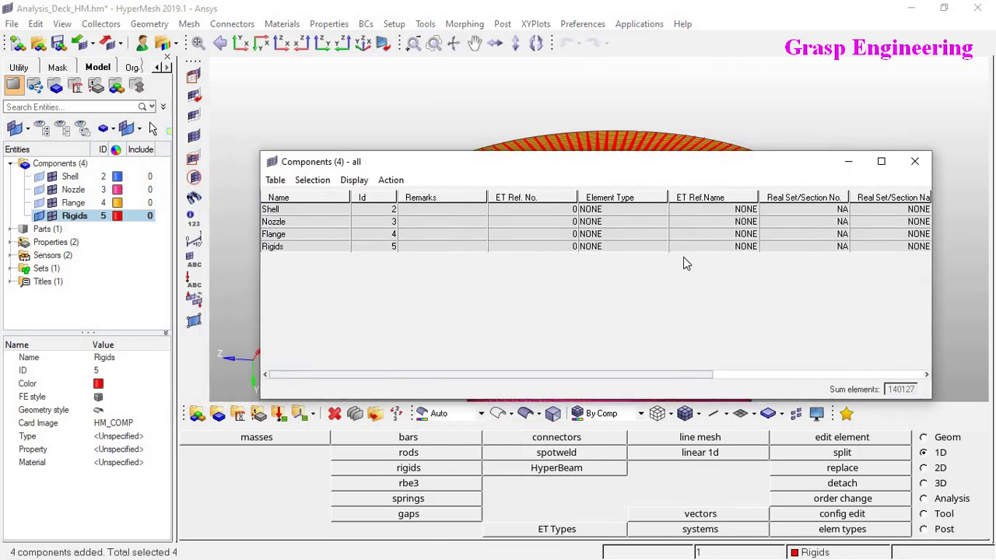
pyautogui.click(293, 209)
pyautogui.click(291, 222)
pyautogui.click(290, 235)
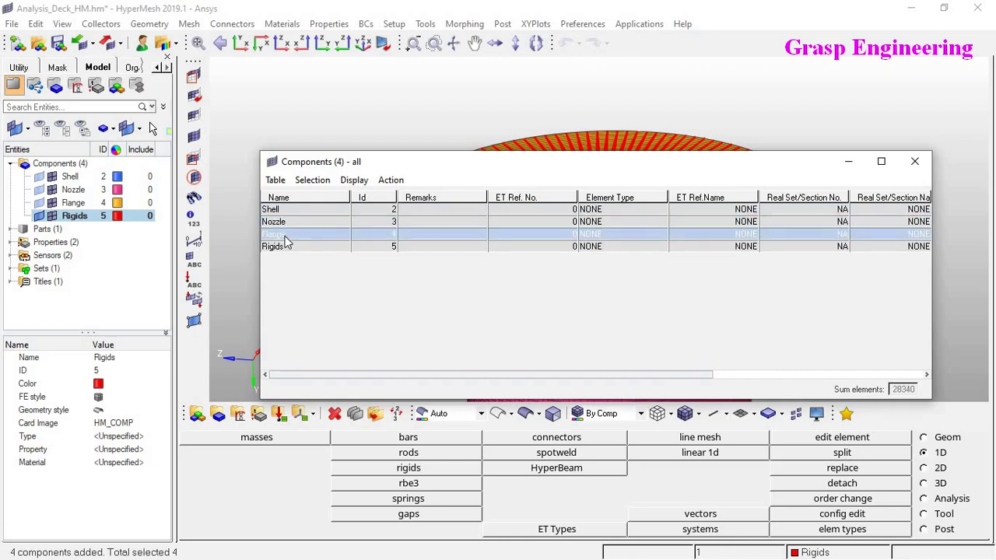
pyautogui.click(280, 211)
pyautogui.keyDown('shift'); pyautogui.click(288, 224); pyautogui.keyUp('shift')
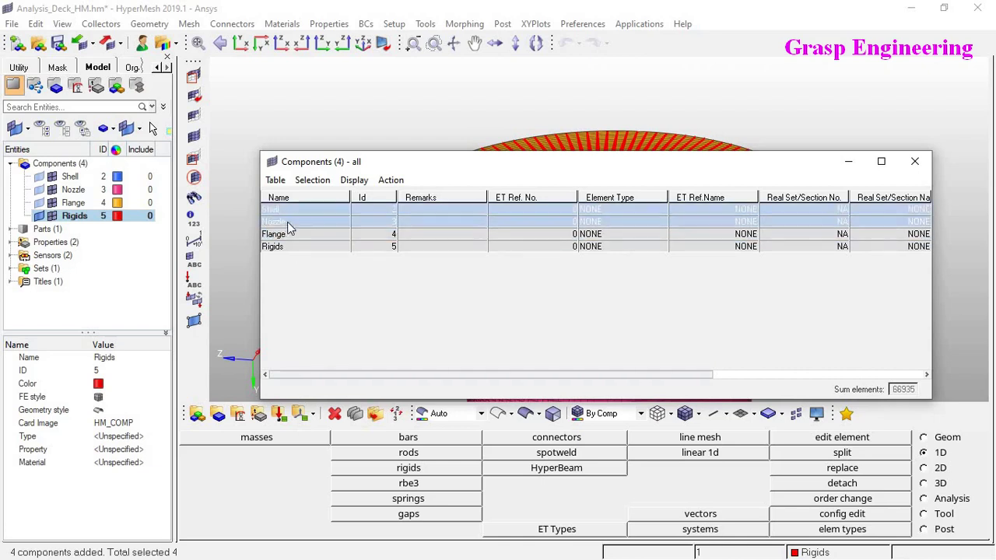
pyautogui.keyDown('shift'); pyautogui.click(284, 235); pyautogui.keyUp('shift')
pyautogui.click(276, 180)
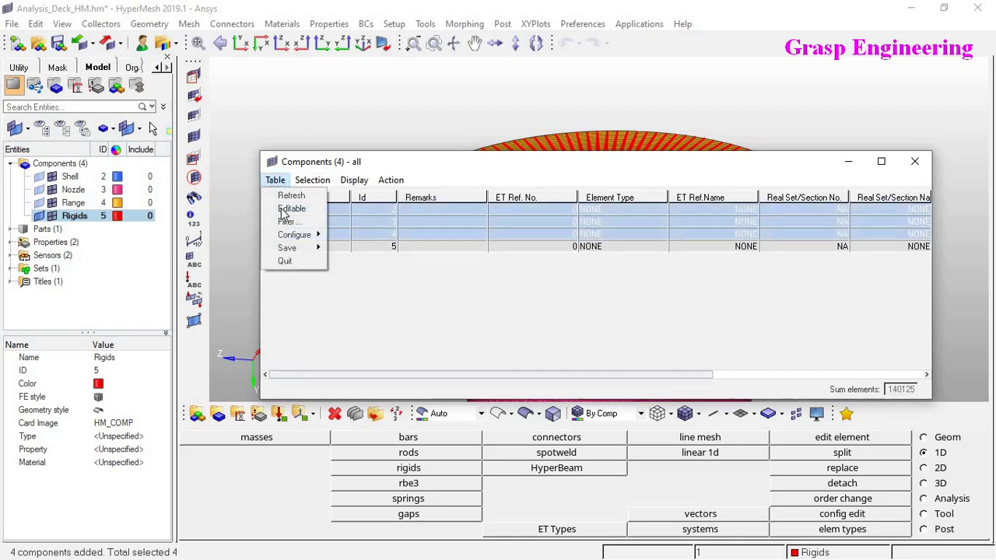
pyautogui.click(285, 210)
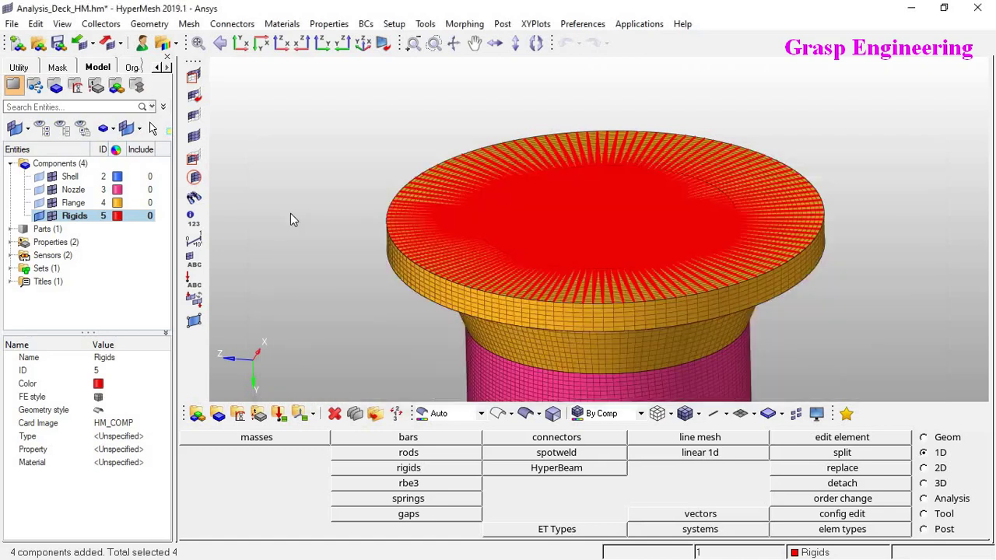
# - Try sorting the components by name and selecting several component rows together in the editable table
pyautogui.click(201, 222)
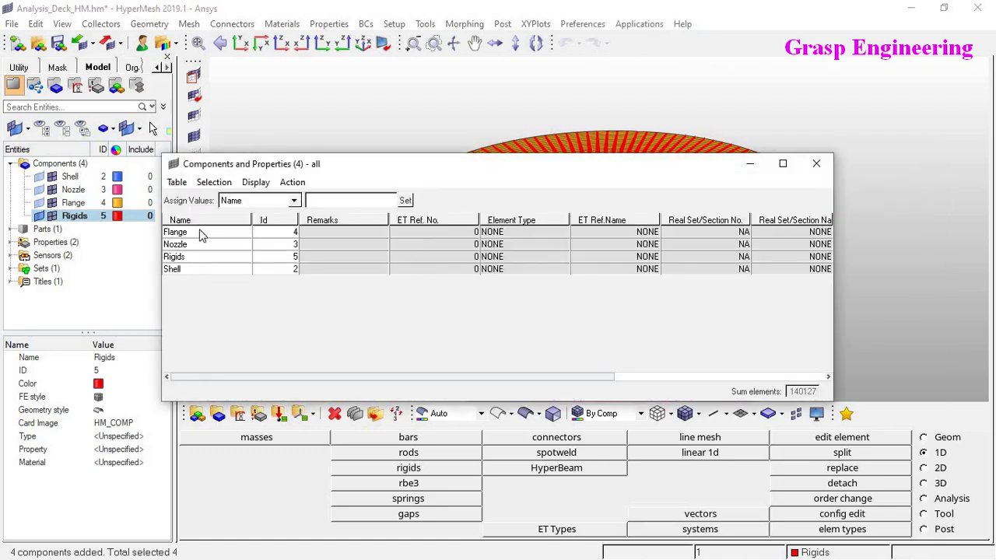
pyautogui.click(207, 221)
pyautogui.click(199, 232)
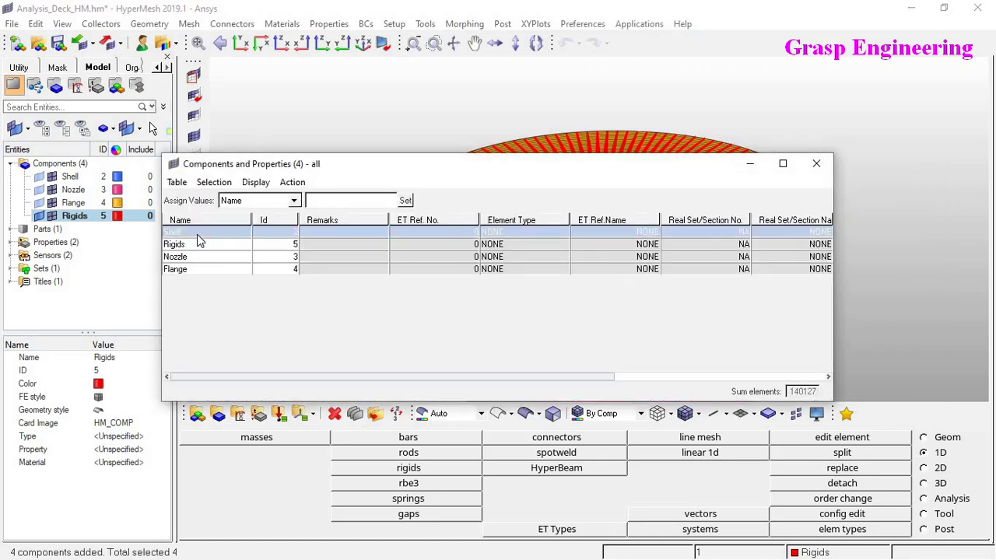
pyautogui.click(208, 222)
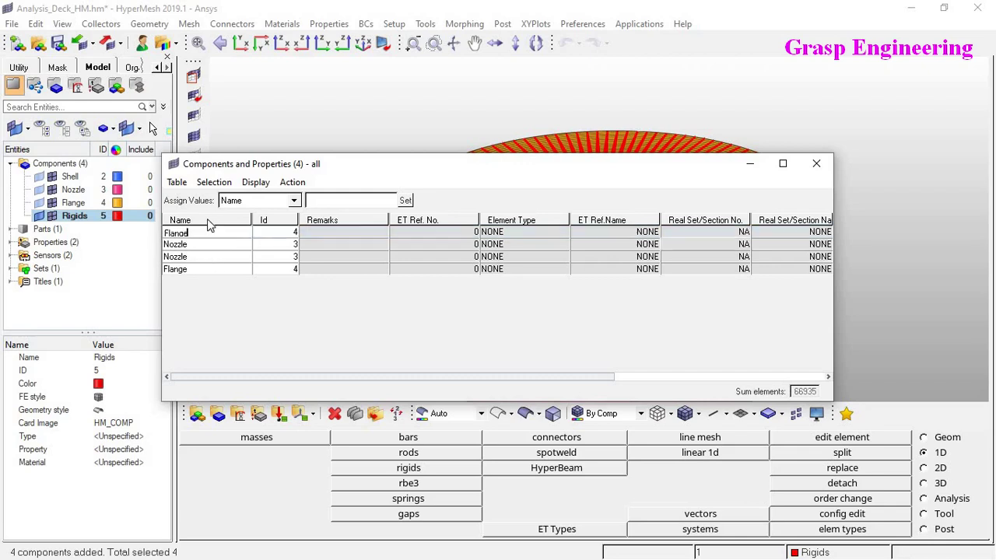
pyautogui.moveTo(195, 247); pyautogui.dragTo(194, 236)
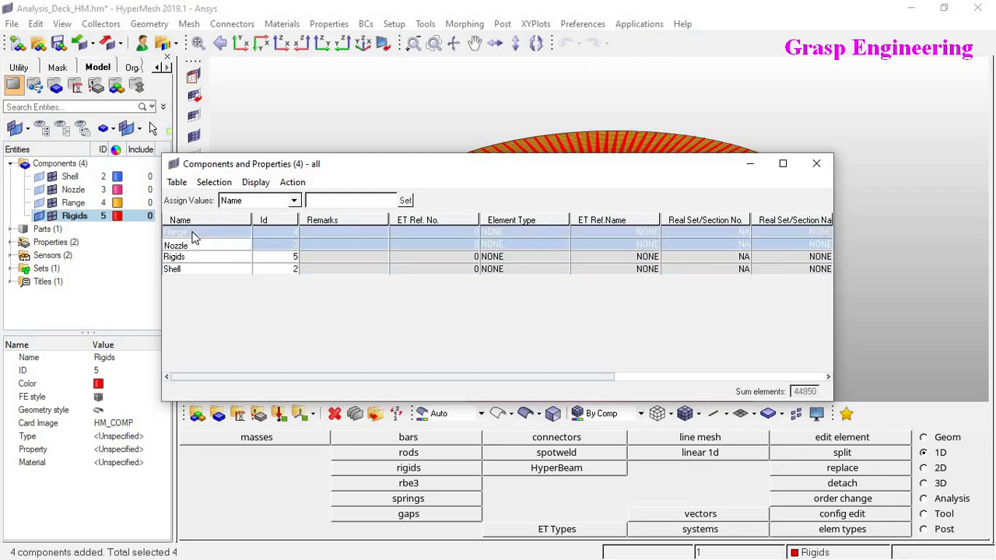
pyautogui.keyDown('ctrl'); pyautogui.click(194, 232); pyautogui.keyUp('ctrl')
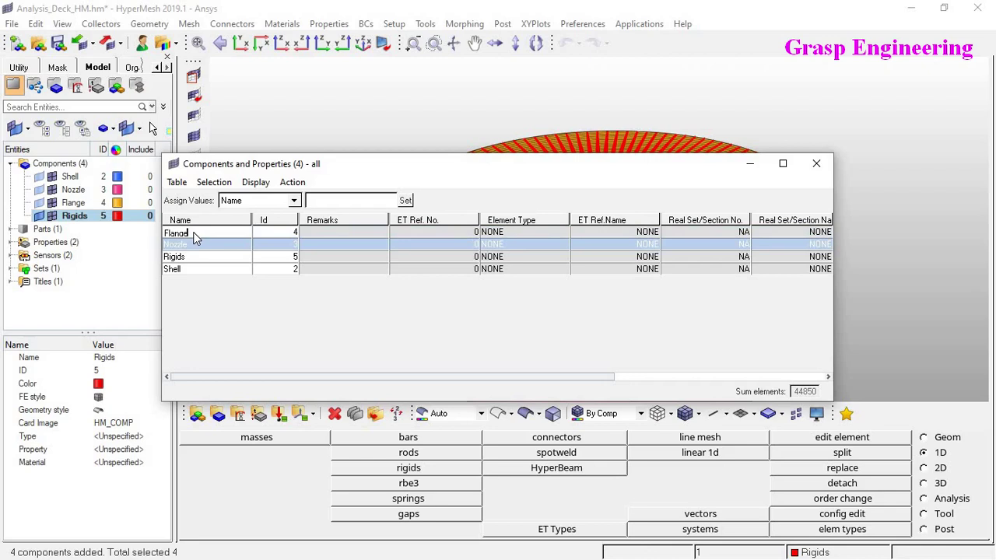
pyautogui.click(189, 247)
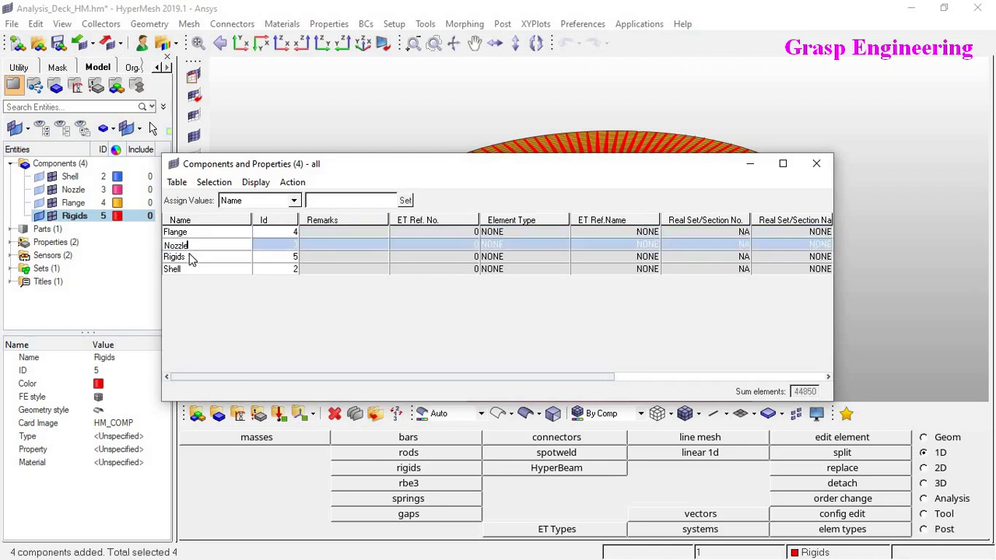
pyautogui.click(191, 258)
# - Assign the ET reference 1-(ET_1)SOLID45 to the Flange component in the component table
pyautogui.click(199, 233)
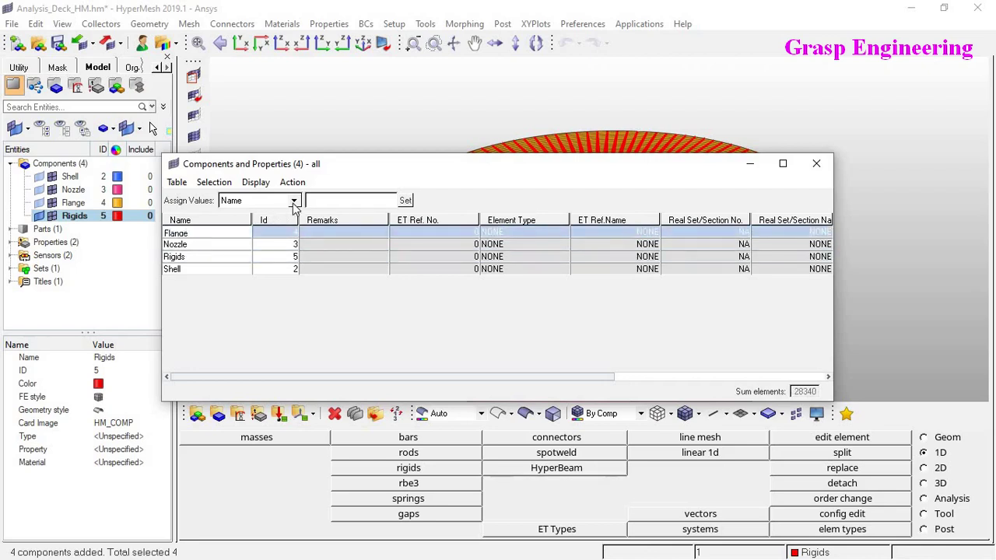
pyautogui.click(294, 202)
pyautogui.click(241, 235)
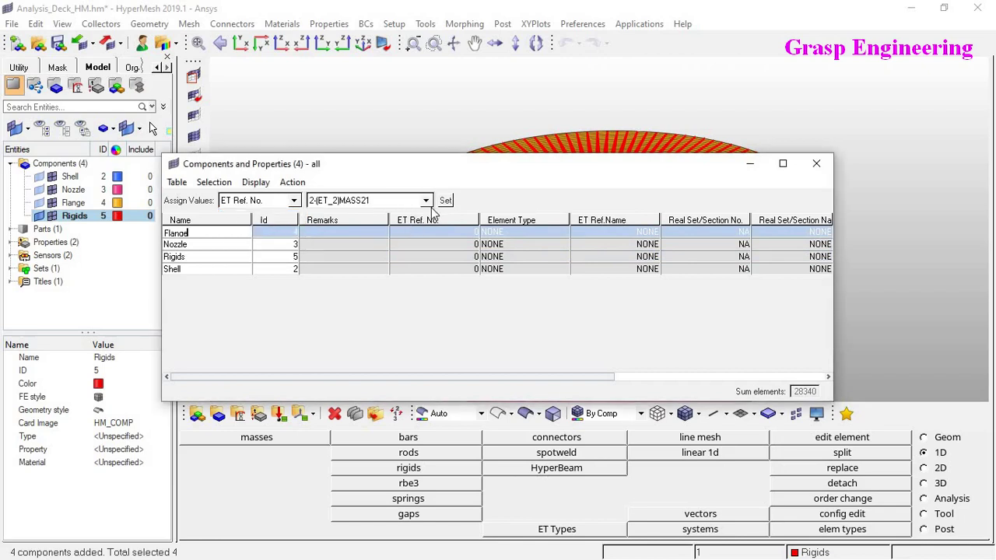
pyautogui.click(426, 200)
pyautogui.click(351, 226)
pyautogui.click(446, 201)
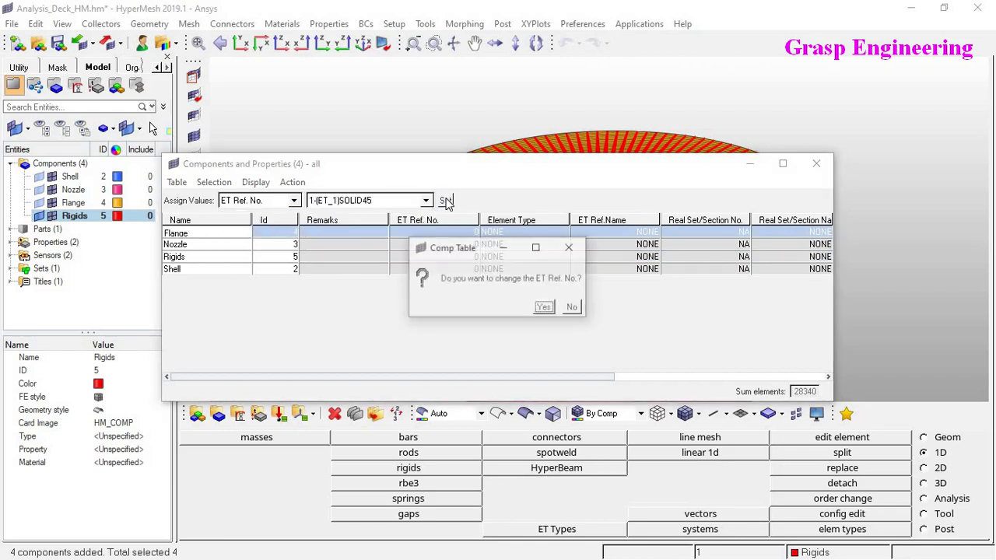
pyautogui.click(543, 315)
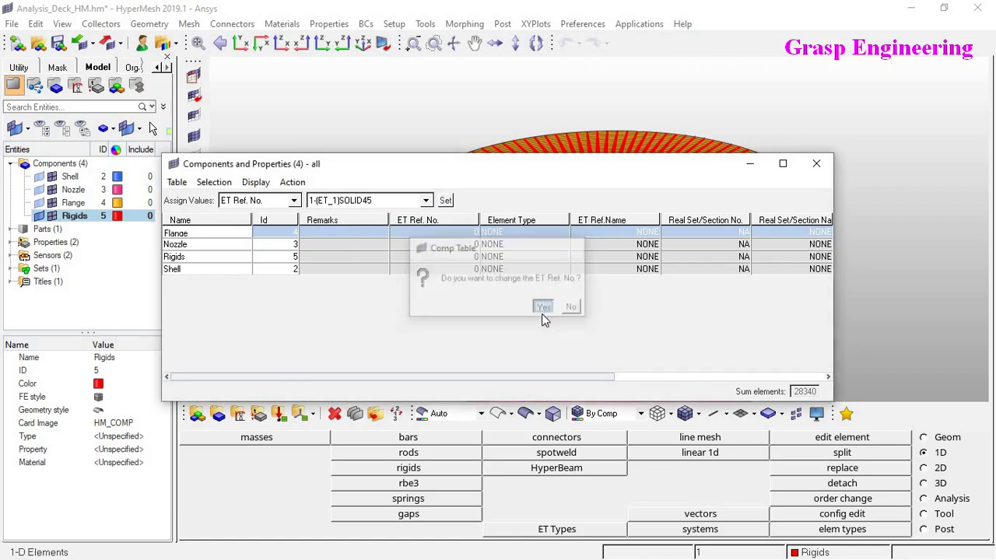
# - Assign the real set 1-(PROP_1)SOLID45 to the Flange component
pyautogui.click(294, 201)
pyautogui.click(245, 247)
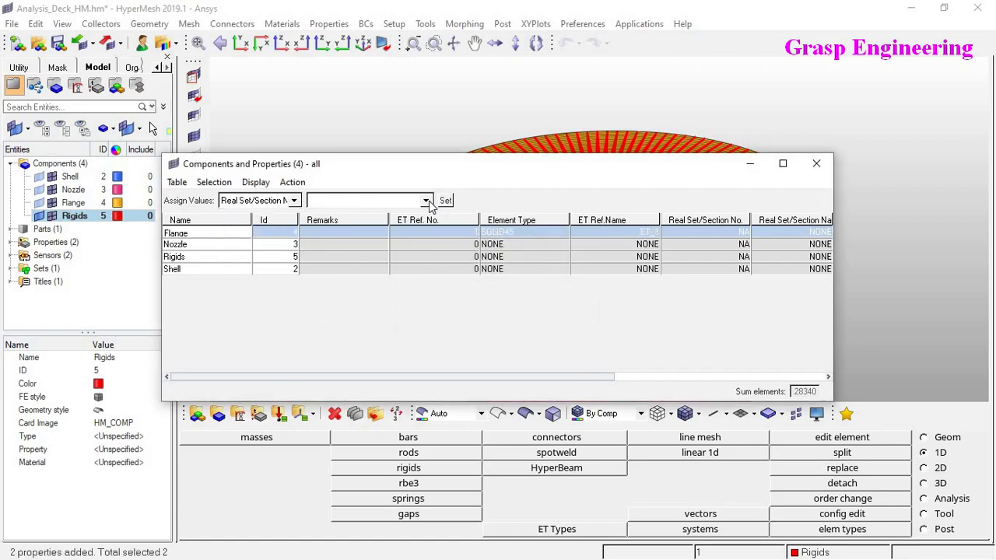
pyautogui.click(426, 201)
pyautogui.click(369, 216)
pyautogui.click(446, 200)
pyautogui.click(562, 308)
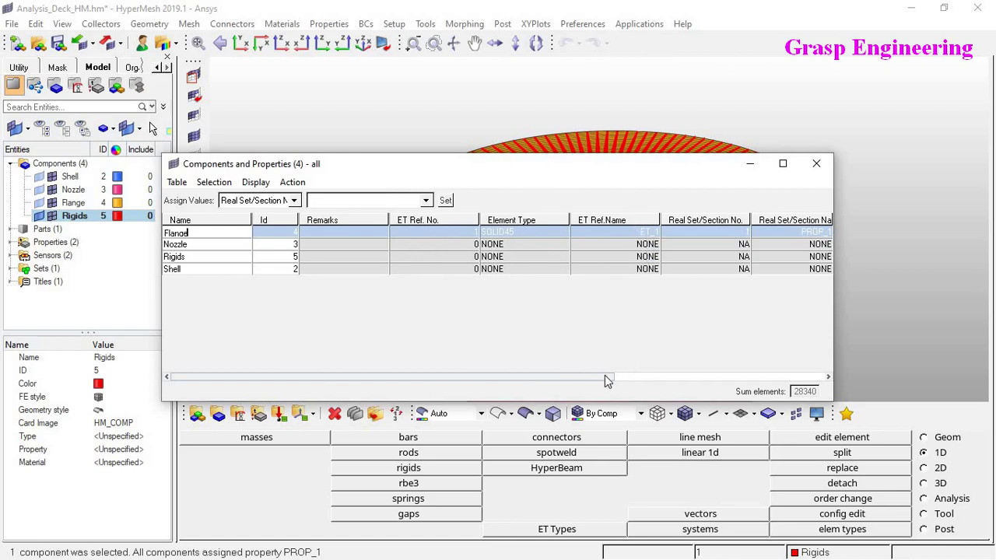
pyautogui.click(793, 232)
# - Try assigning the ET reference 2-(ET_2)MASS21 to the Nozzle component
pyautogui.click(215, 246)
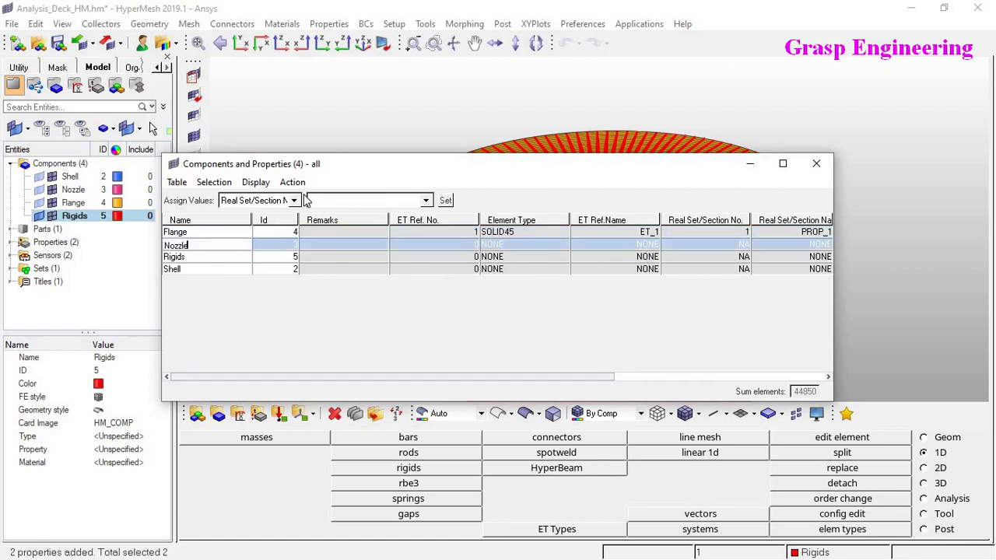
pyautogui.click(294, 201)
pyautogui.click(262, 226)
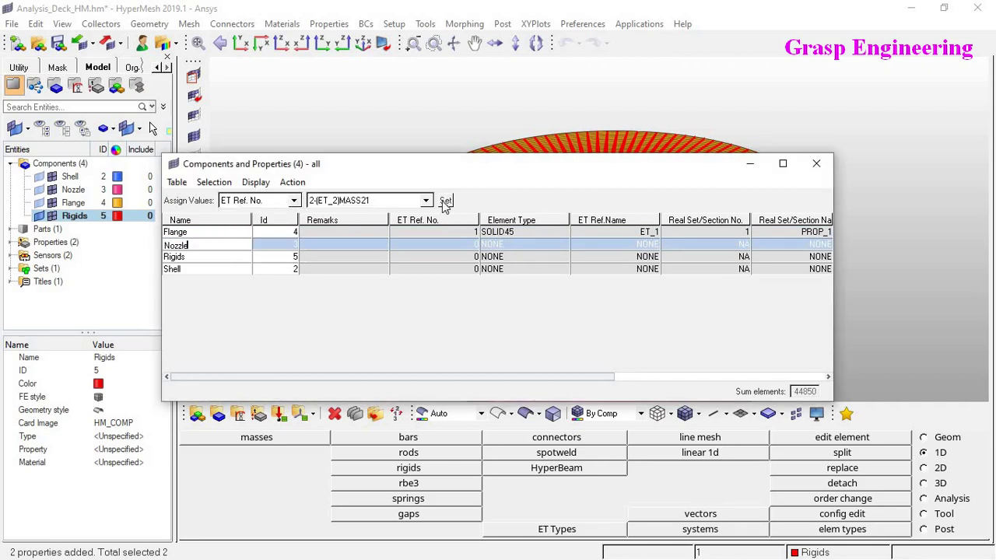
pyautogui.click(445, 201)
pyautogui.click(544, 308)
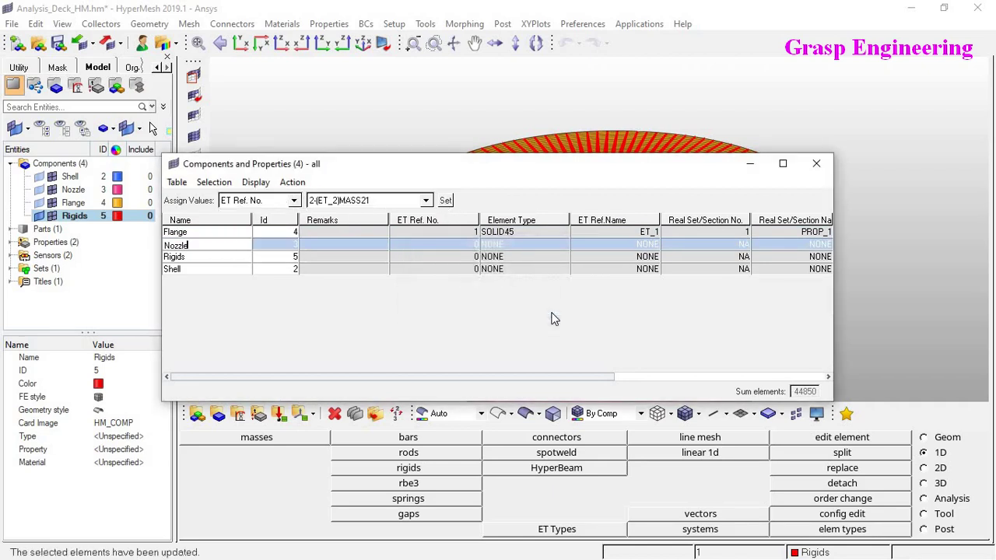
pyautogui.click(291, 201)
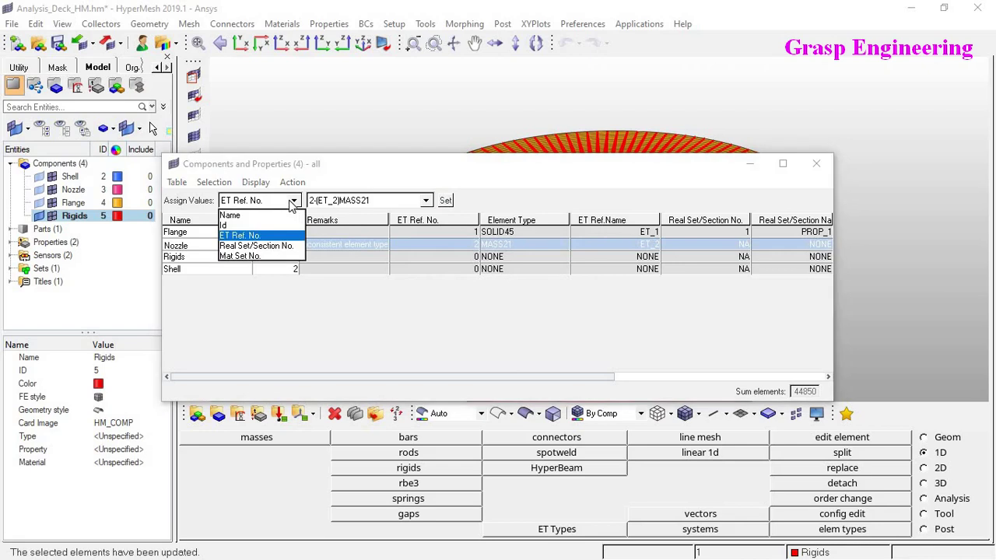
pyautogui.click(351, 302)
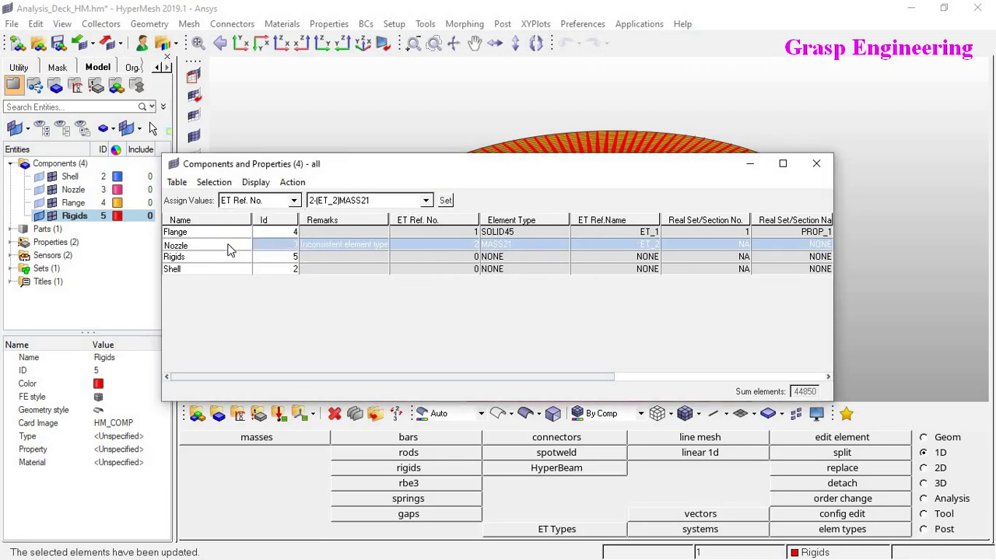
# - Change the Nozzle component's ET reference to 1-(ET_1)SOLID45
pyautogui.click(427, 200)
pyautogui.click(374, 303)
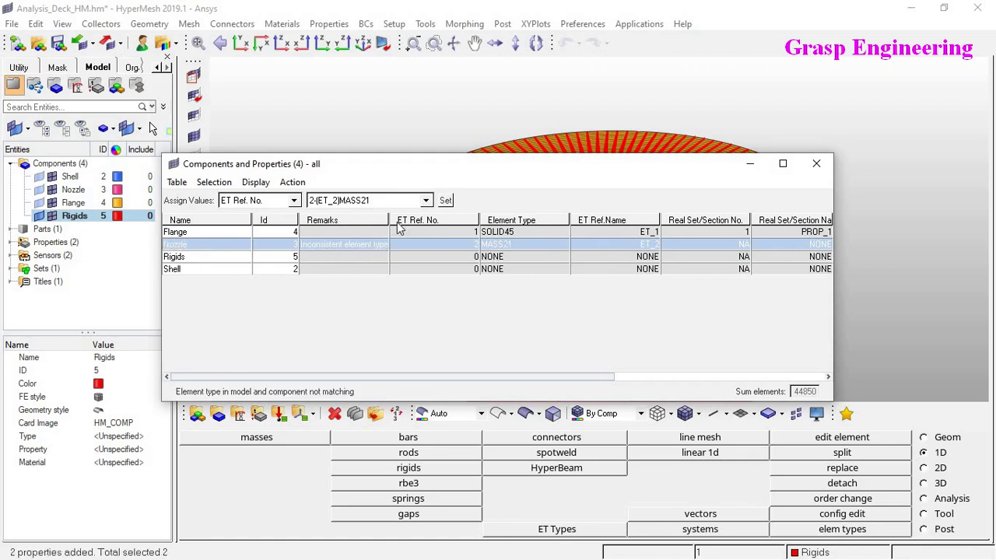
pyautogui.click(426, 201)
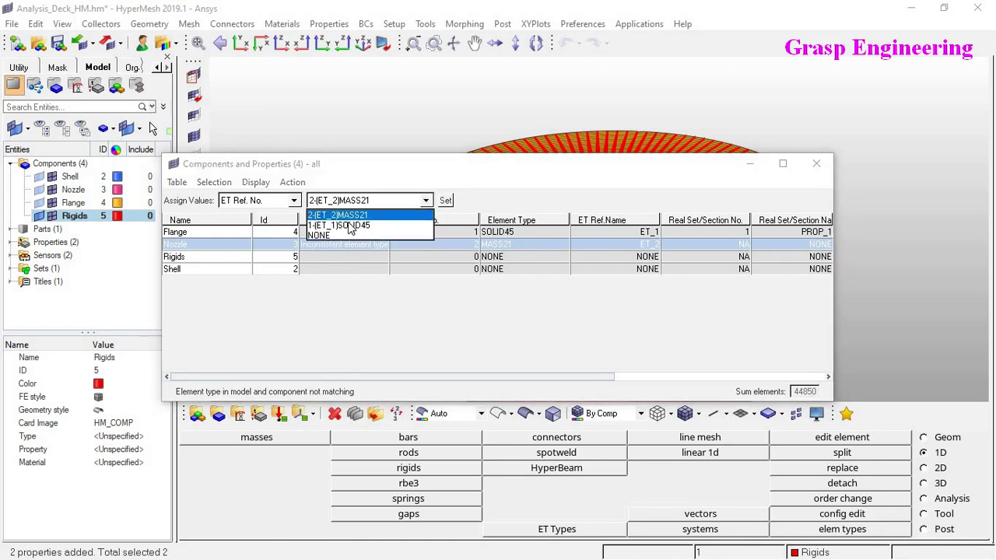
pyautogui.click(354, 226)
pyautogui.click(446, 201)
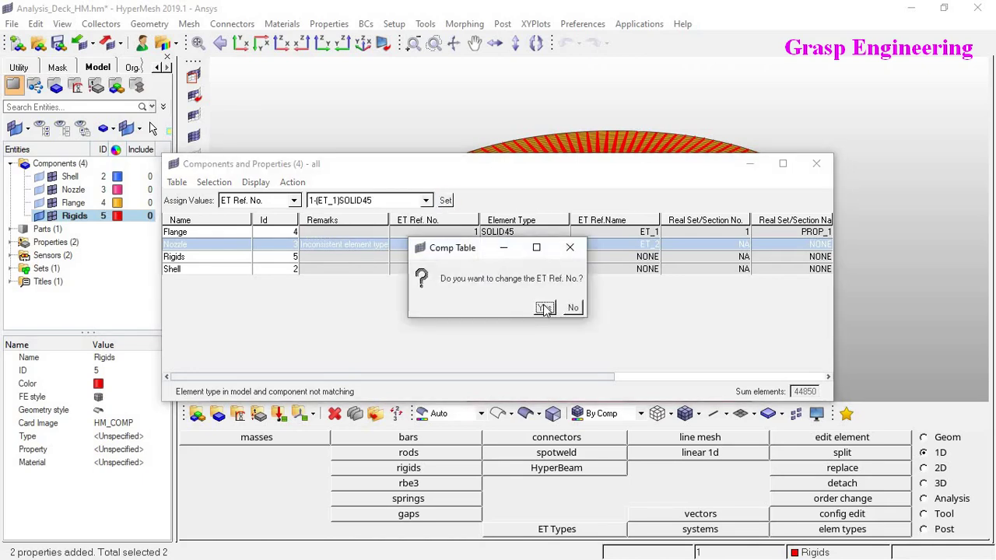
pyautogui.click(545, 308)
# - Assign the ET reference 1-(ET_1)SOLID45 to the Shell component
pyautogui.click(241, 257)
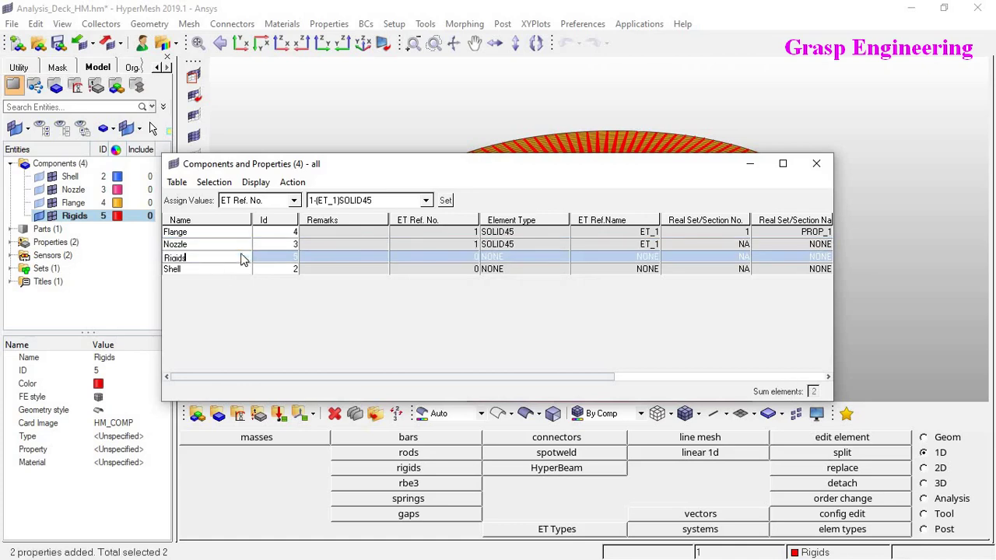
pyautogui.click(210, 270)
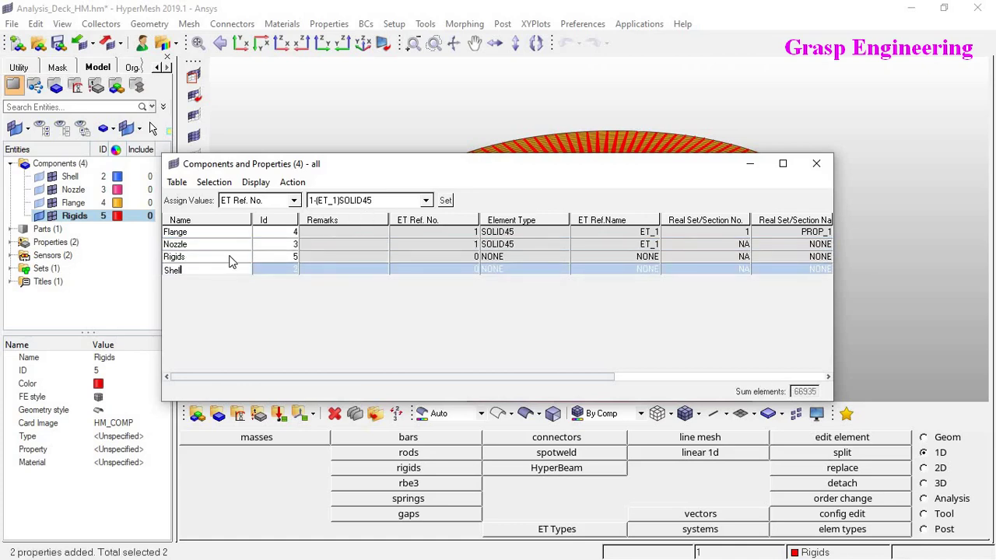
pyautogui.click(446, 201)
pyautogui.click(546, 309)
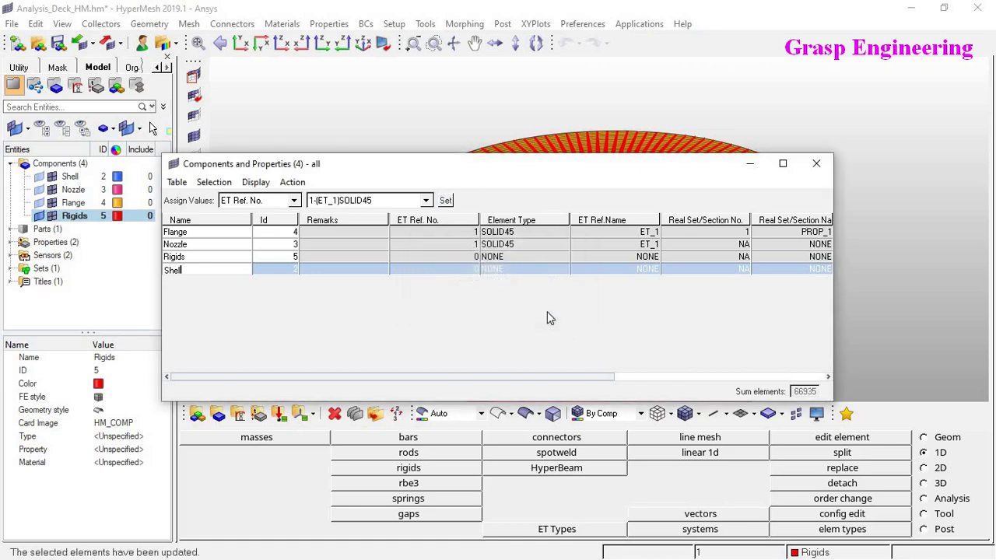
# - Assign the real set 1-(PROP_1)SOLID45 to the Shell component
pyautogui.click(294, 201)
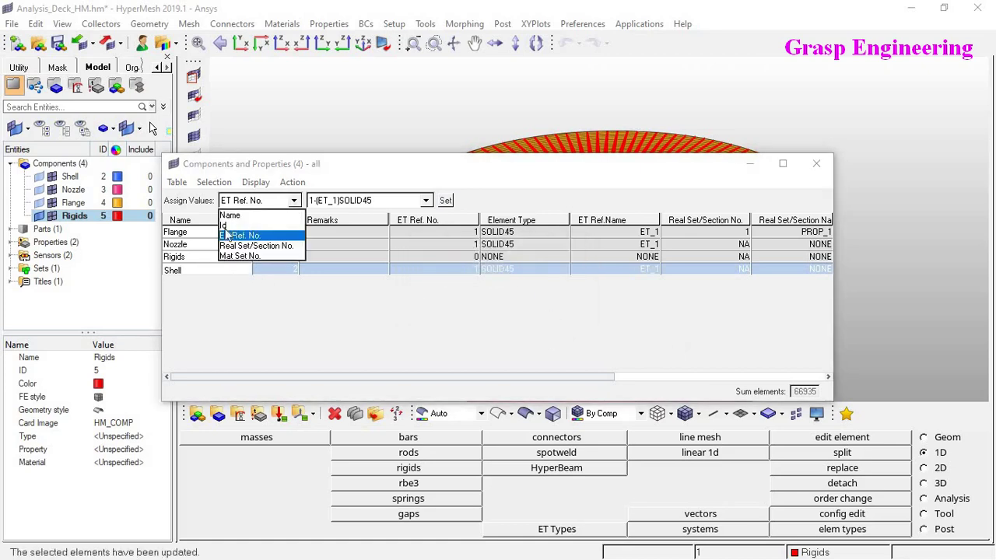
pyautogui.click(237, 237)
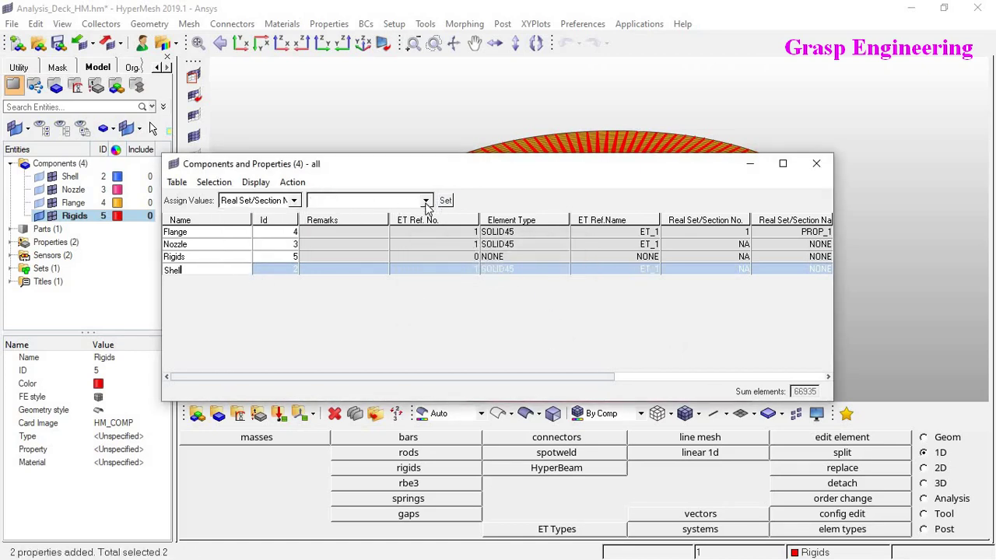
pyautogui.click(426, 200)
pyautogui.click(366, 214)
pyautogui.click(445, 201)
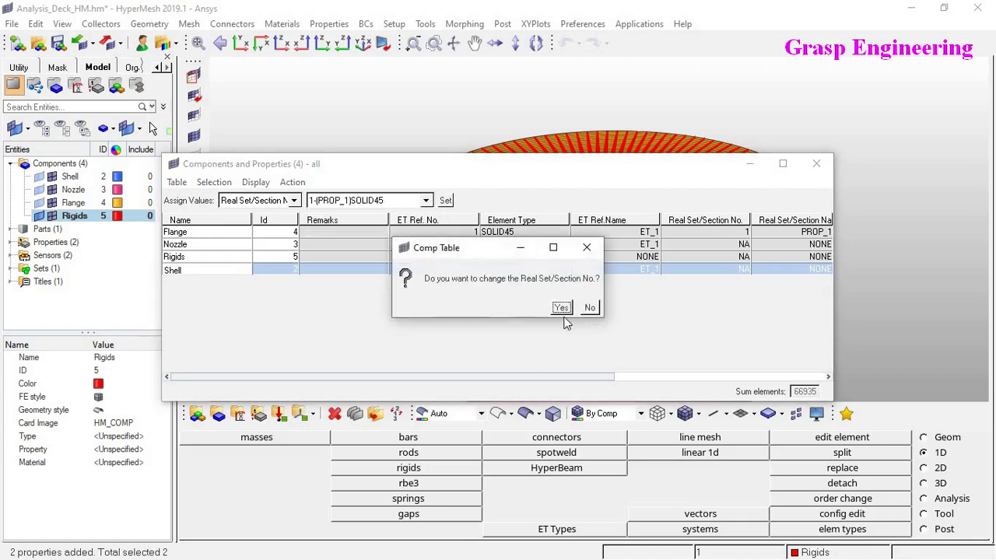
pyautogui.click(562, 308)
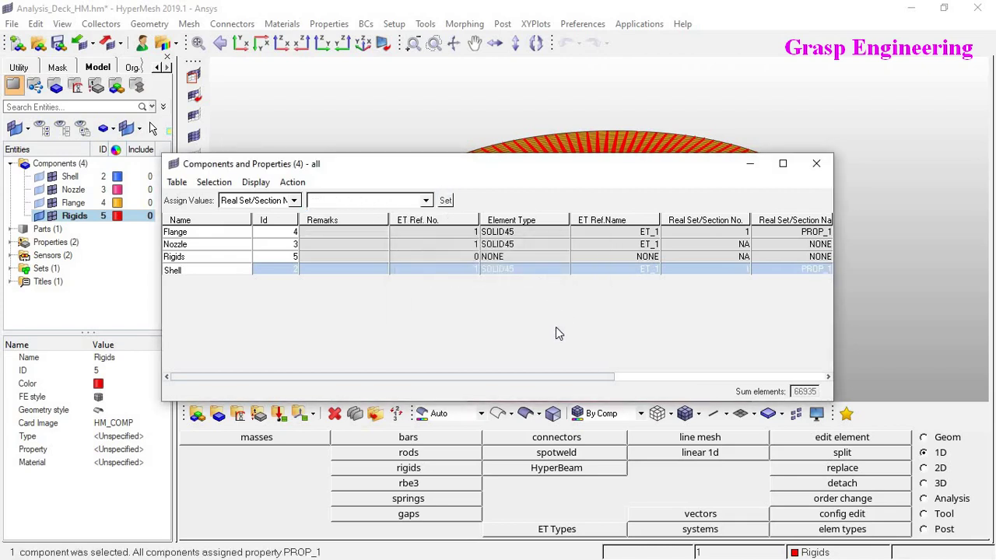
# - Assign the real set 1-(PROP_1)SOLID45 to the Nozzle component
pyautogui.click(195, 246)
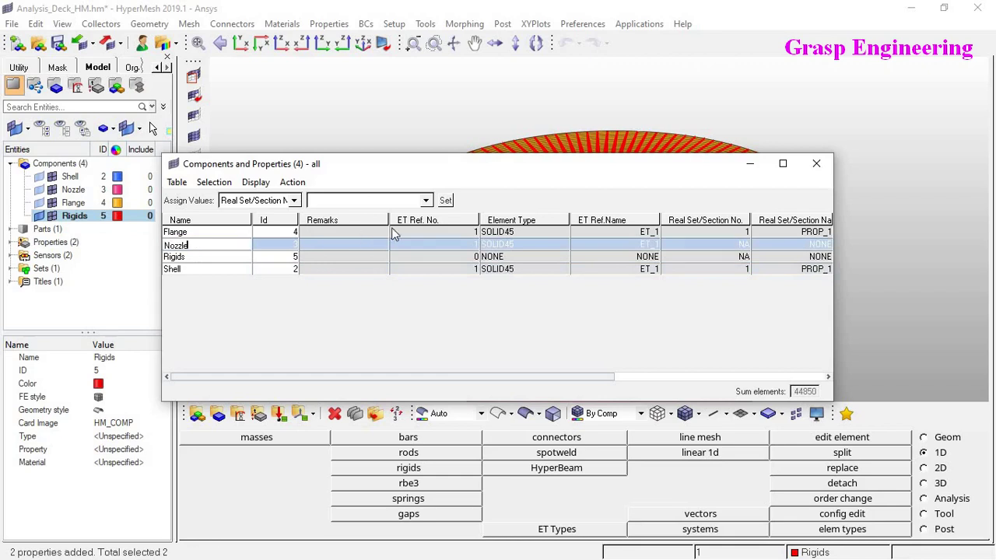
pyautogui.click(426, 201)
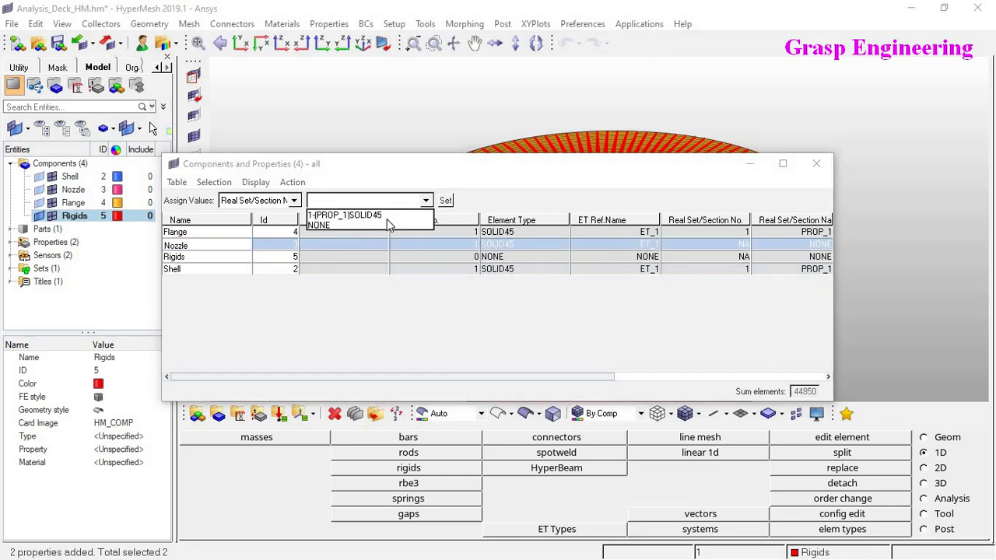
pyautogui.click(351, 216)
pyautogui.click(446, 202)
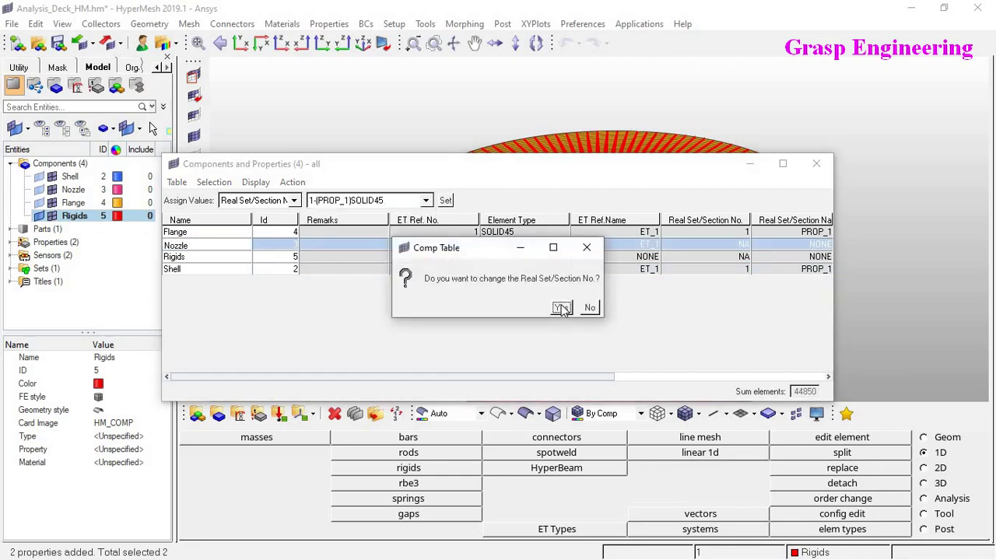
pyautogui.click(561, 306)
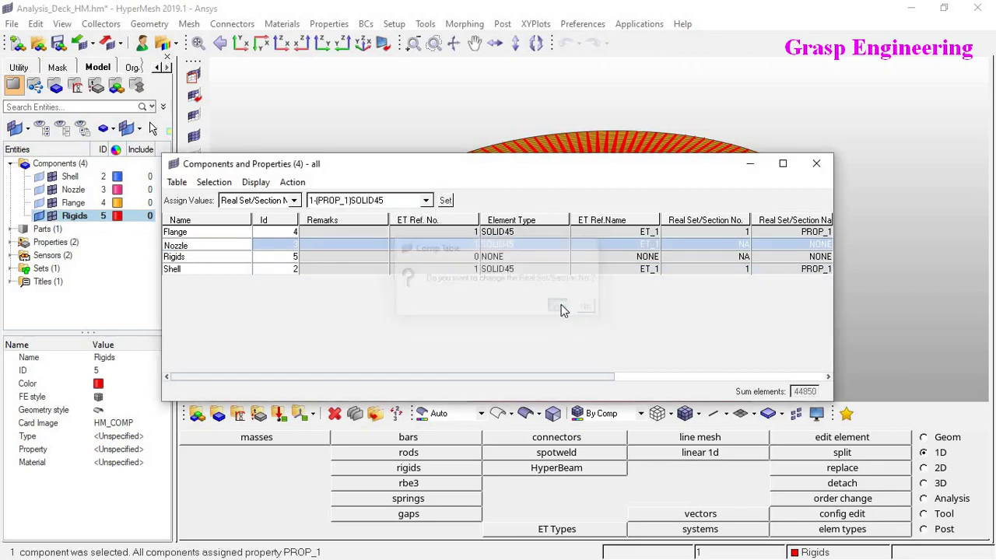
# - Assign the ET reference 2-(ET_2)MASS21 to the Rigids component
pyautogui.click(645, 379)
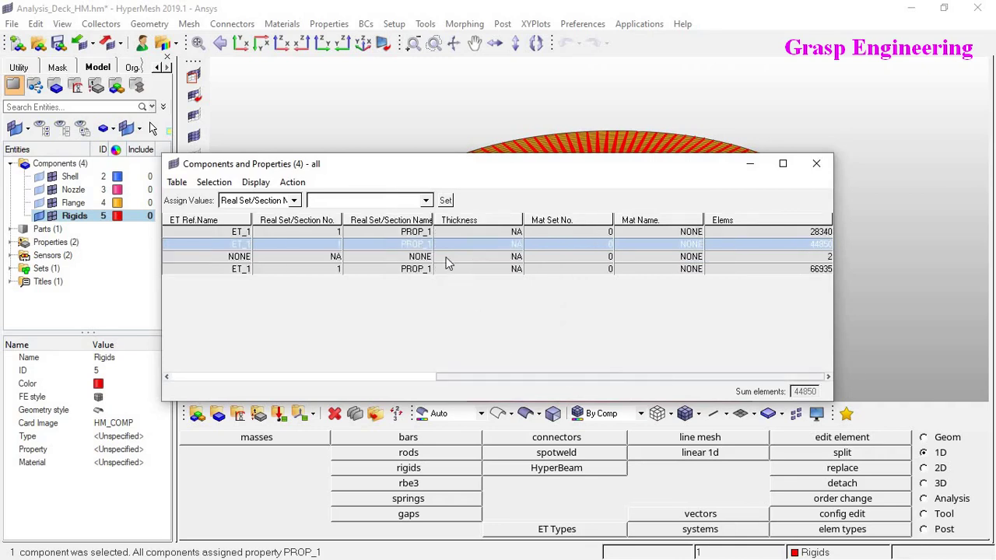
pyautogui.click(405, 258)
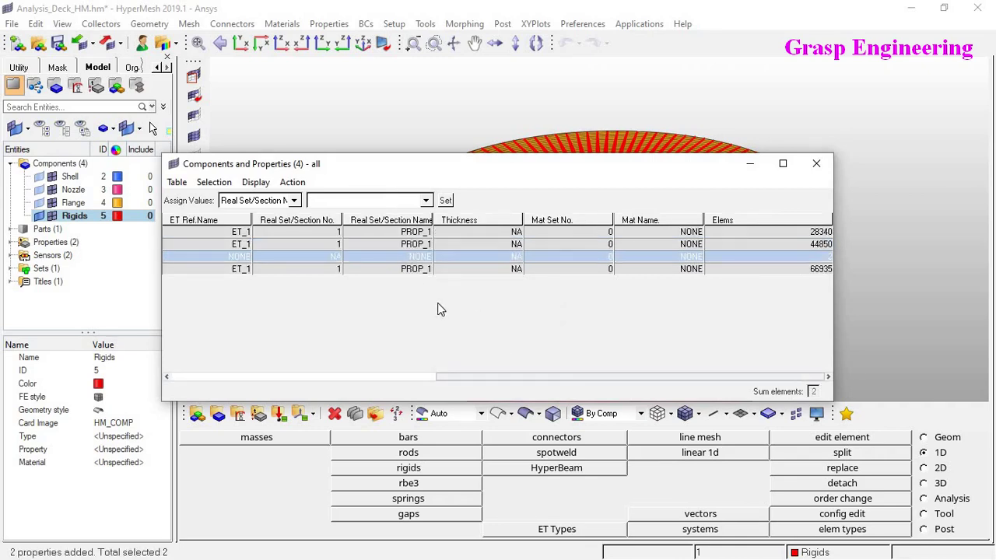
pyautogui.click(398, 379)
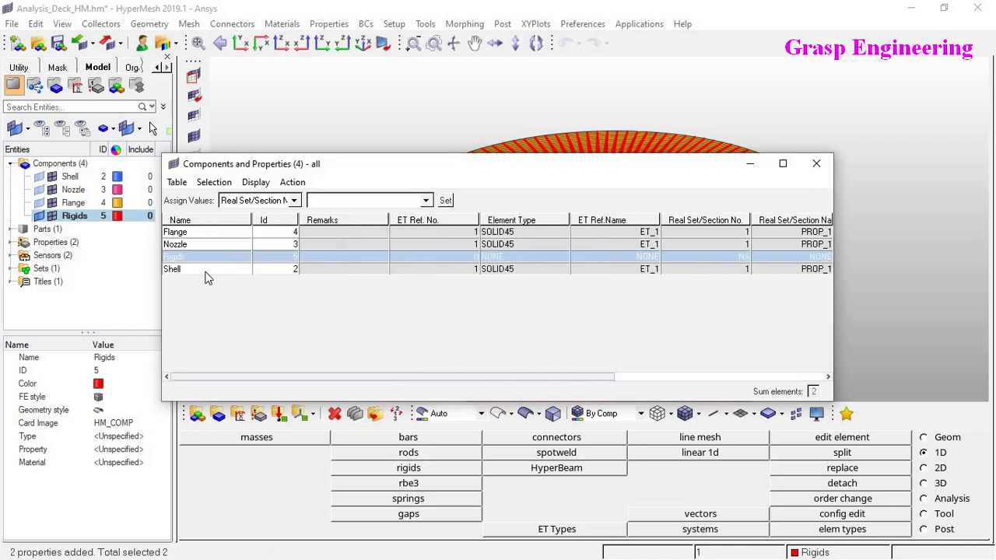
pyautogui.click(294, 201)
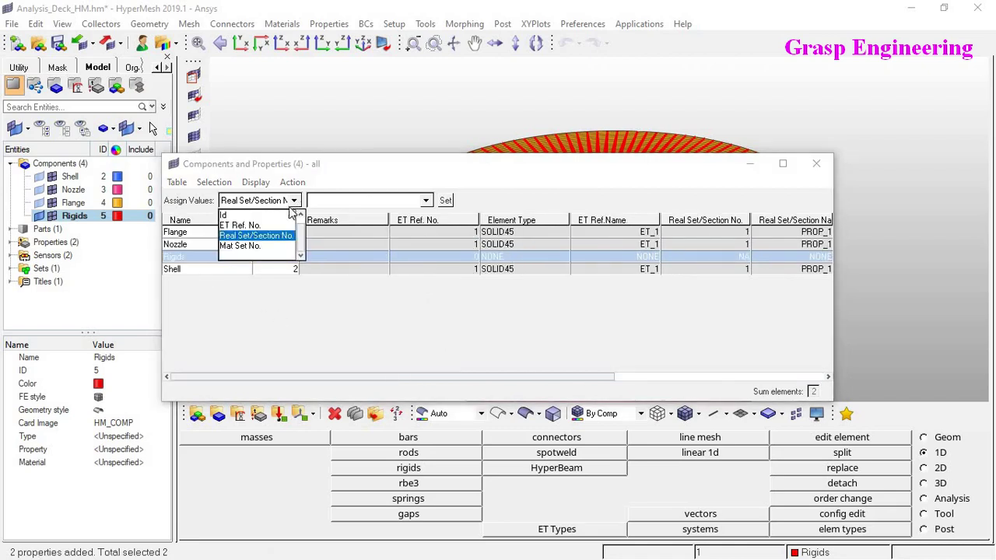
pyautogui.click(242, 225)
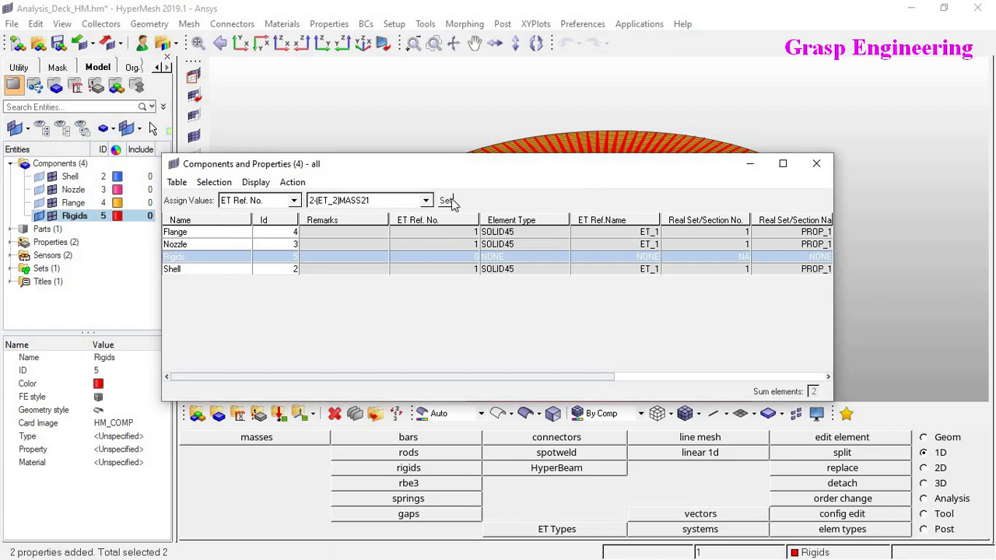
pyautogui.click(449, 201)
pyautogui.click(546, 310)
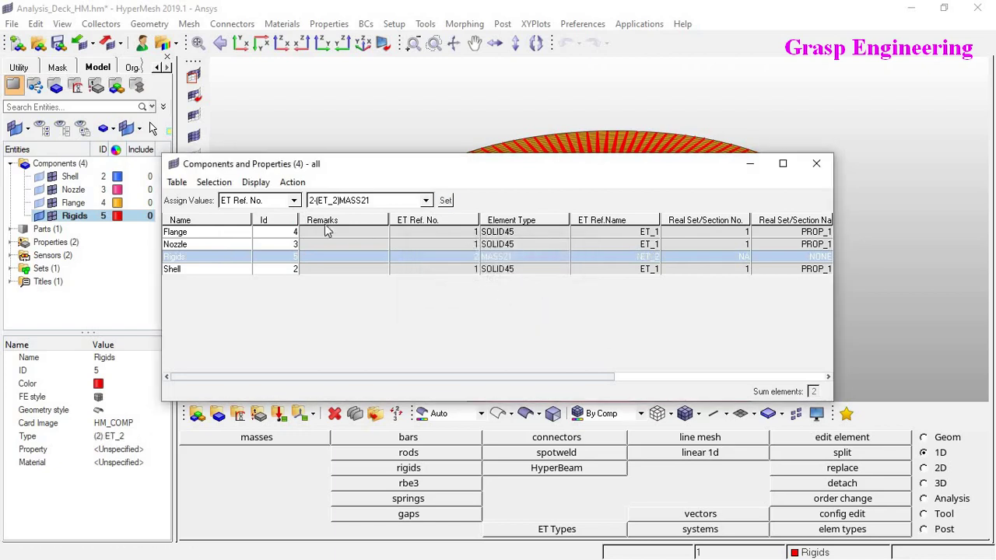
# - Assign the real set 2-(PROP_2)MASS21 to the Rigids component and sort the component table by element type
pyautogui.click(292, 201)
pyautogui.click(254, 247)
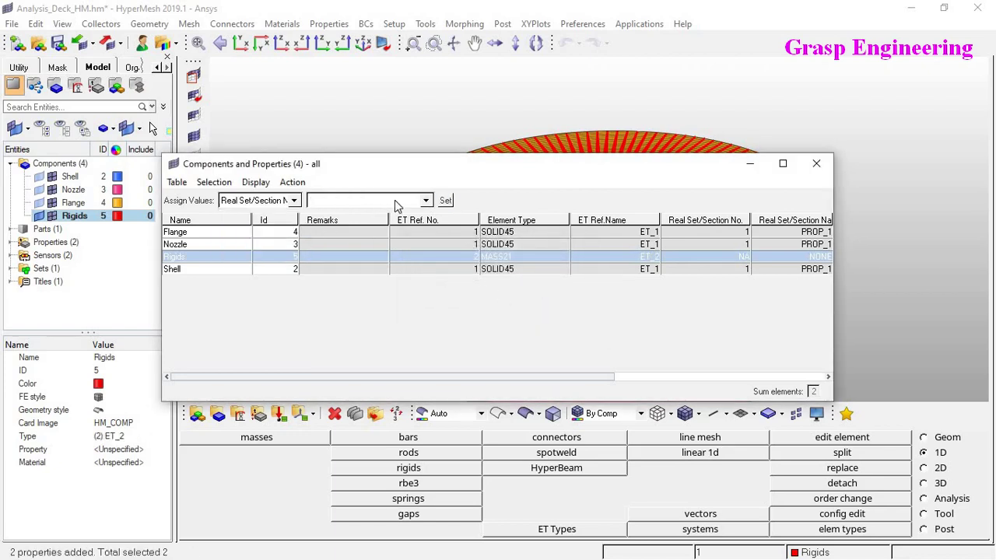
pyautogui.click(403, 202)
pyautogui.click(378, 217)
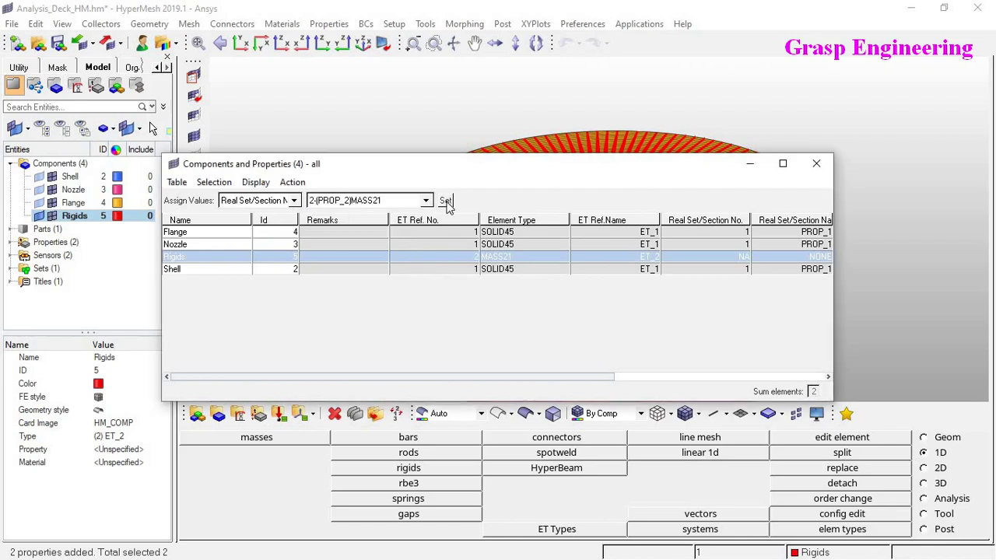
pyautogui.click(446, 201)
pyautogui.click(562, 309)
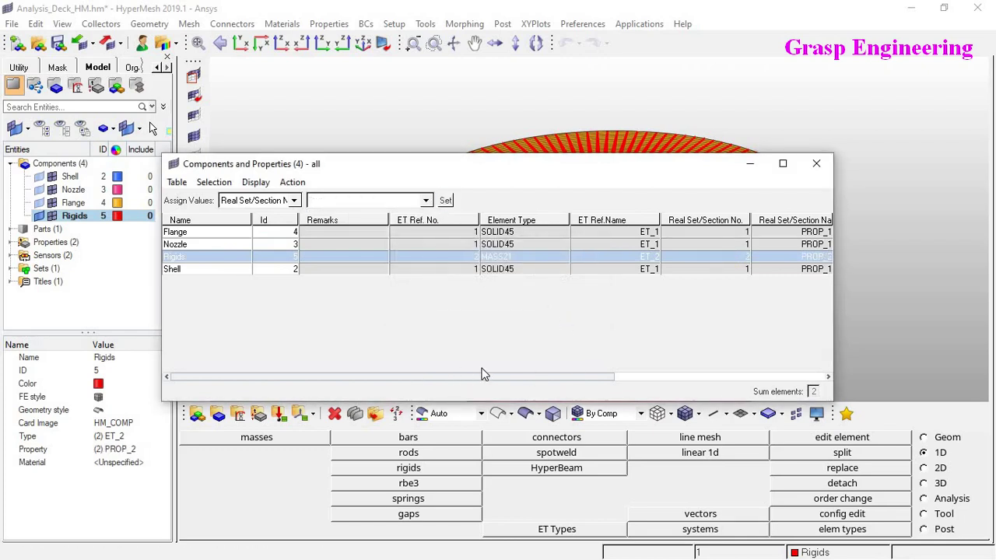
pyautogui.click(514, 223)
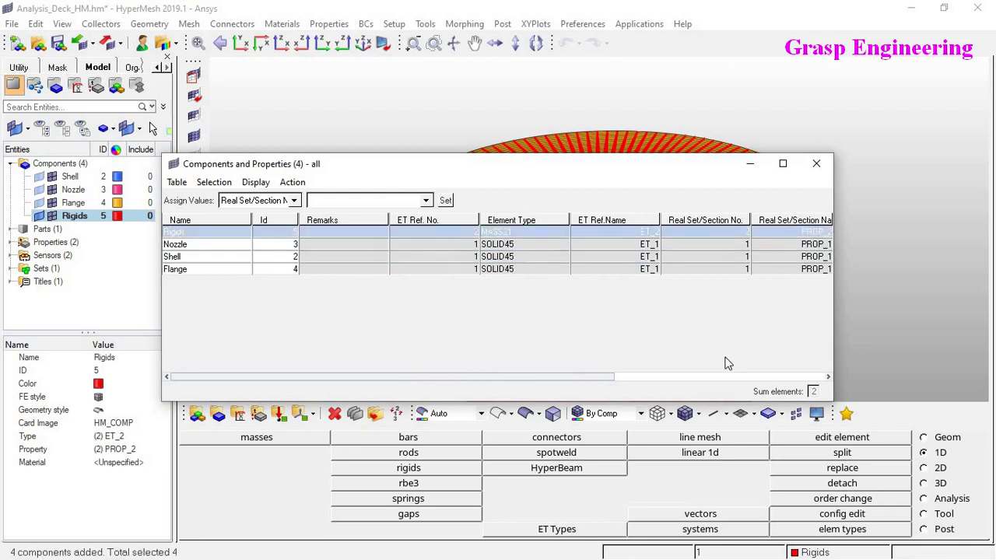
# - Review the section, thickness and material assignments in the Components and Properties table and close it
pyautogui.click(625, 378)
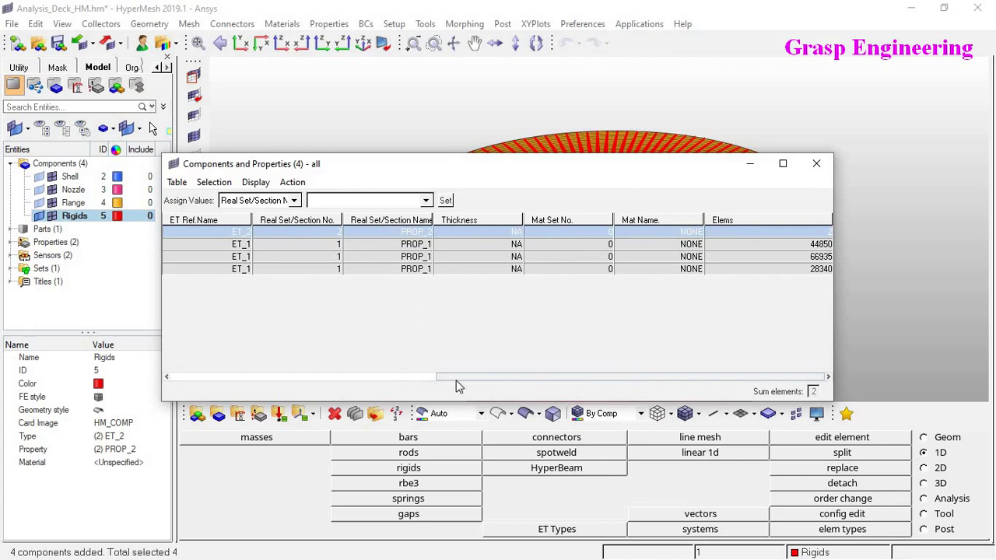
pyautogui.click(431, 378)
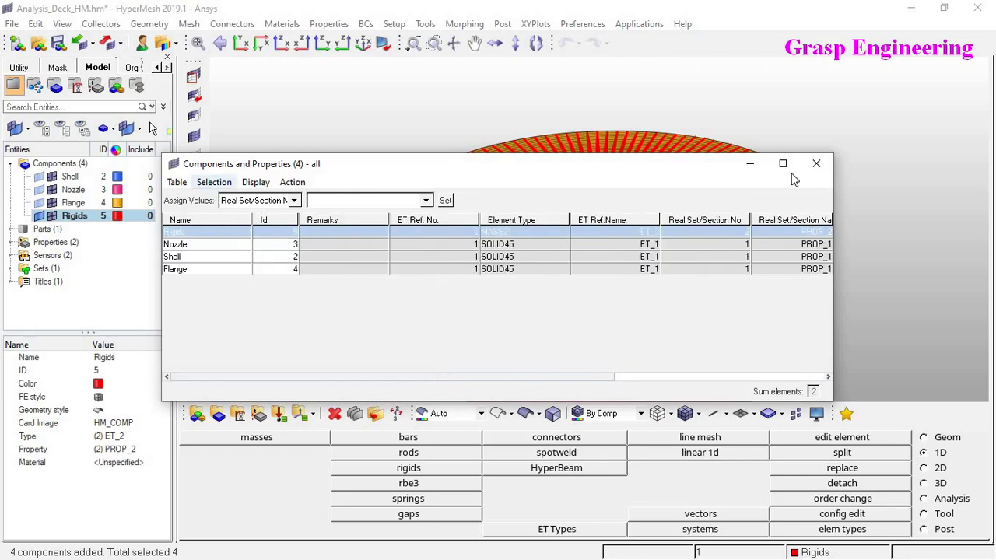
pyautogui.click(817, 163)
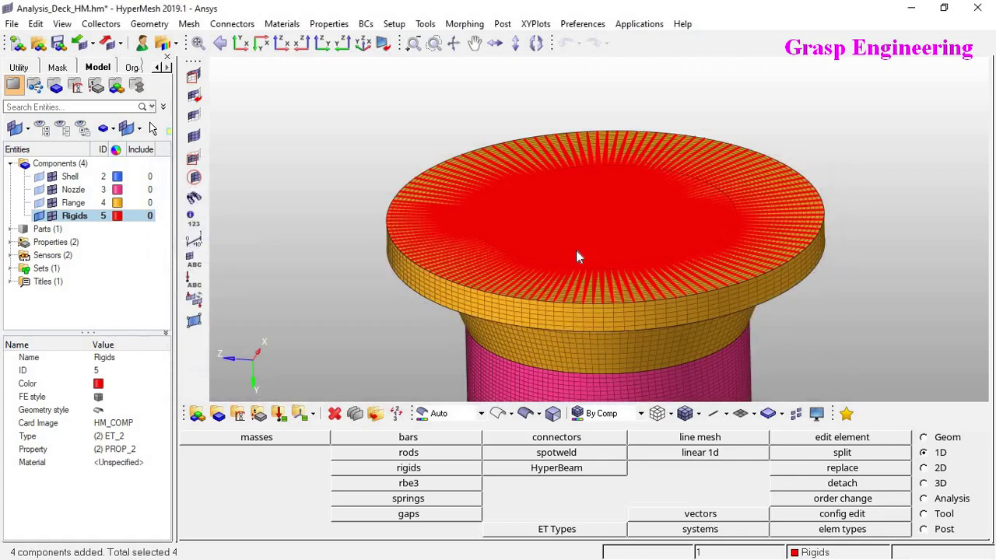
pyautogui.scroll(-5, 483, 281)
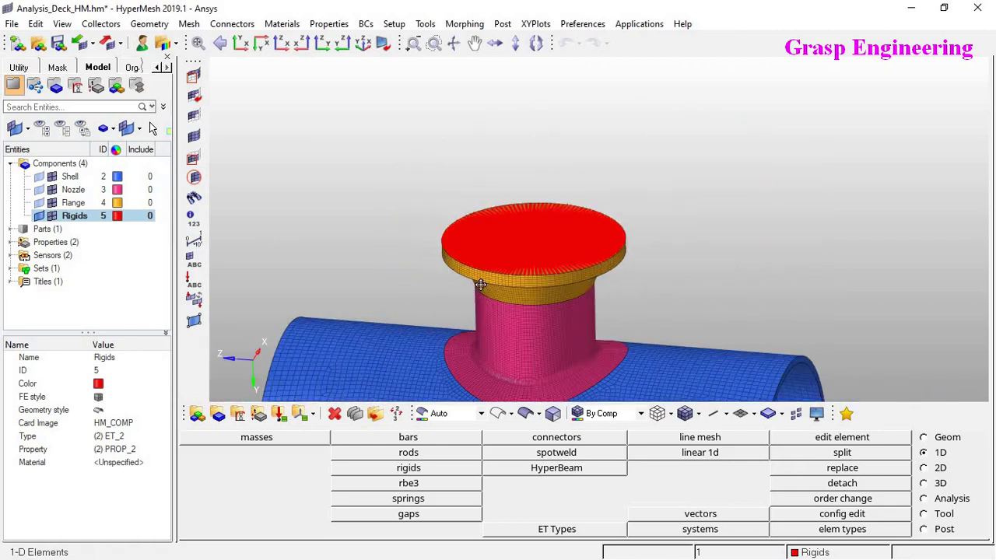
pyautogui.keyDown('ctrl'); pyautogui.moveTo(539, 207); pyautogui.dragTo(619, 141, button='right'); pyautogui.keyUp('ctrl')
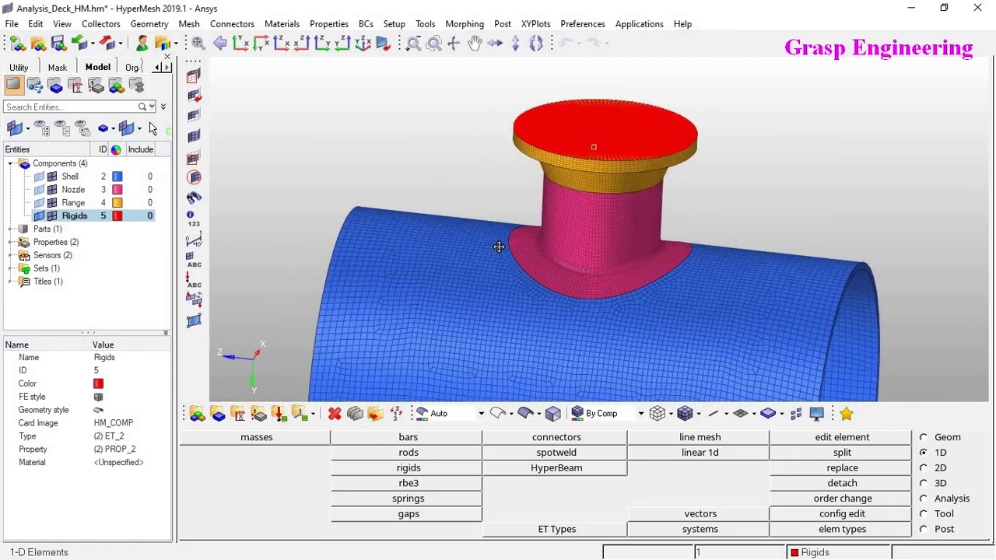
pyautogui.click(425, 24)
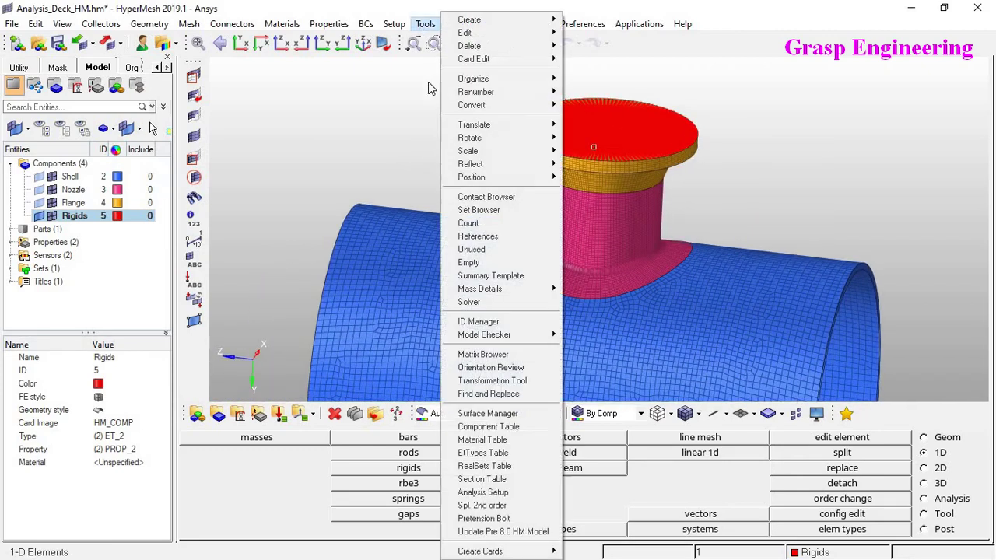
pyautogui.click(283, 480)
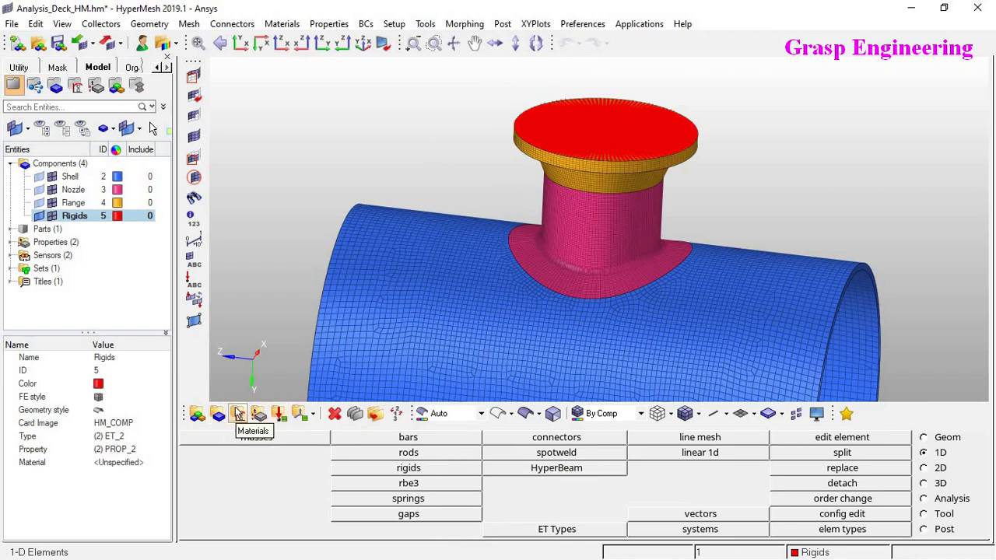
pyautogui.click(259, 413)
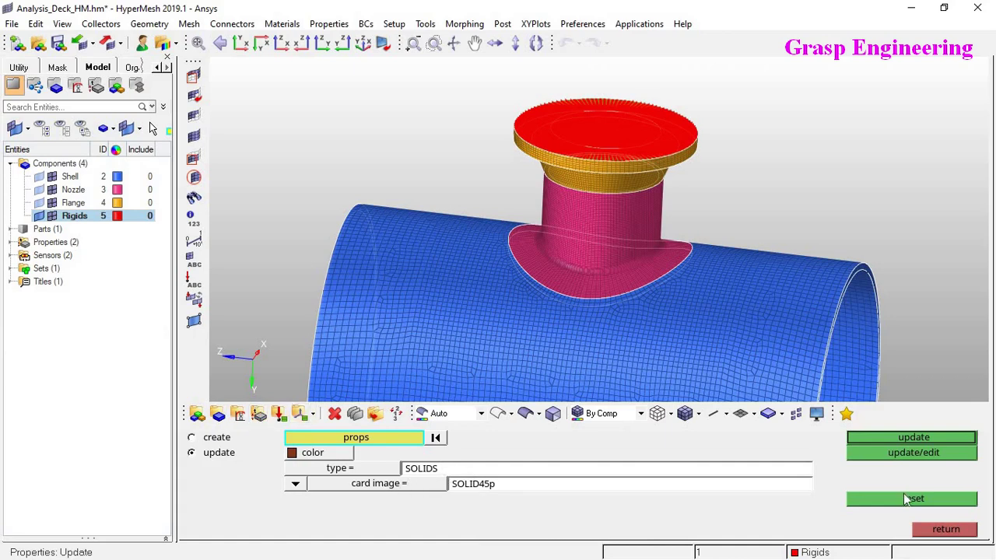
pyautogui.click(935, 534)
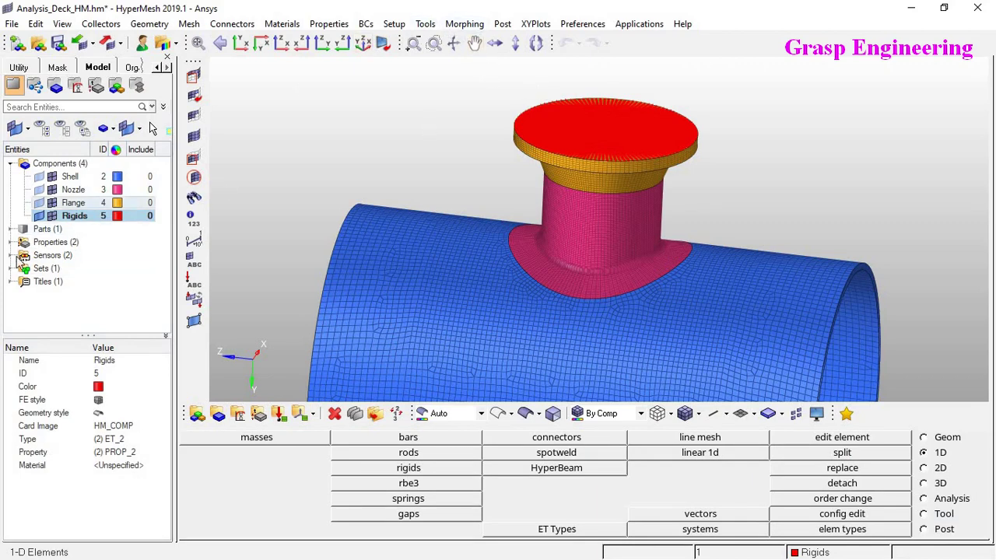
# - Expand the Properties folder in the model browser to view the defined properties
pyautogui.click(51, 236)
pyautogui.click(53, 242)
pyautogui.rightClick(50, 242)
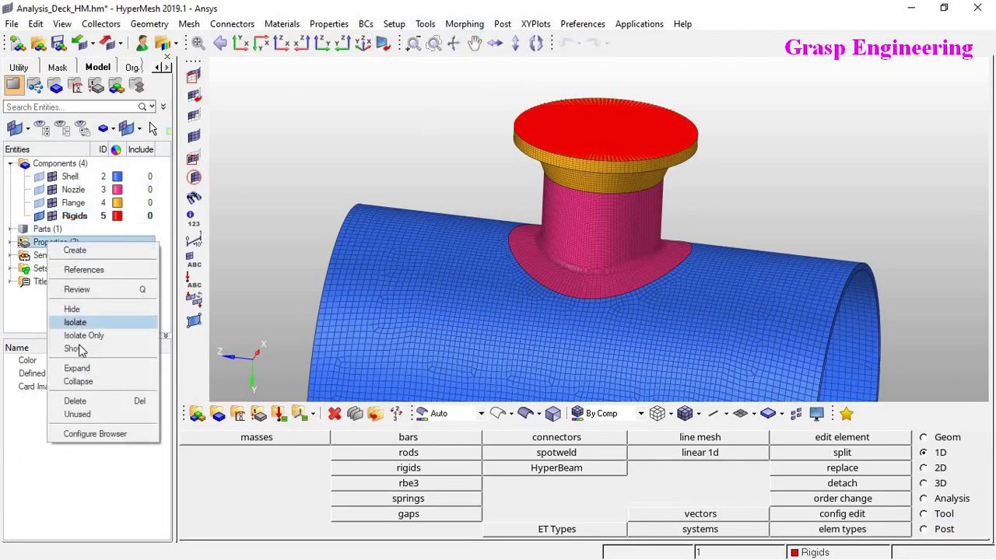
pyautogui.click(78, 368)
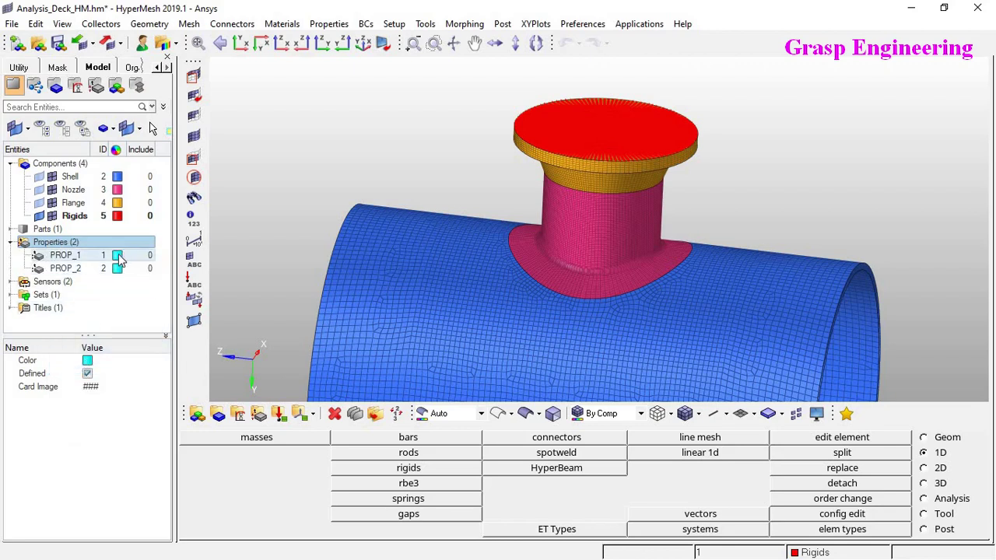
# - Create a material named Structural_Steel with the MATERIAL card image and open its card for editing
pyautogui.click(238, 415)
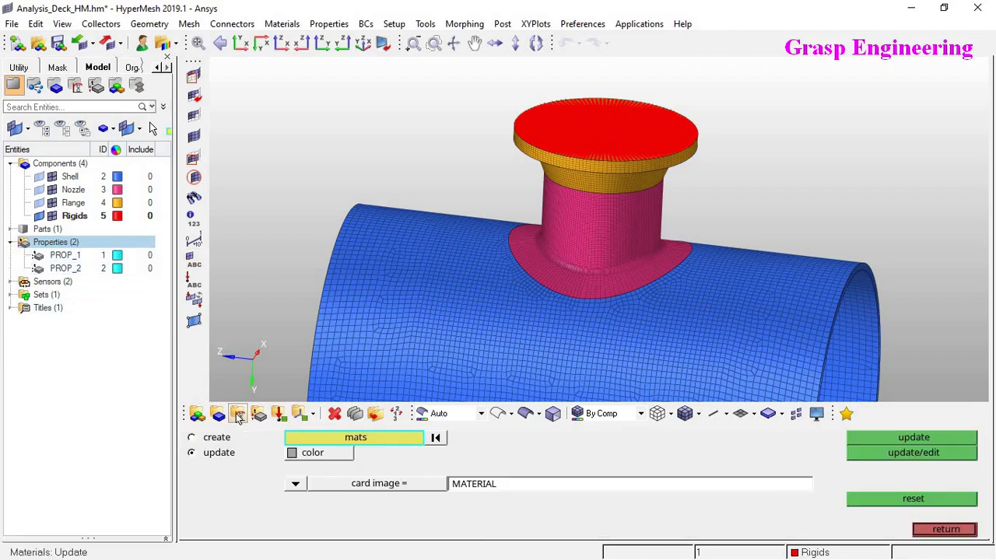
pyautogui.click(193, 437)
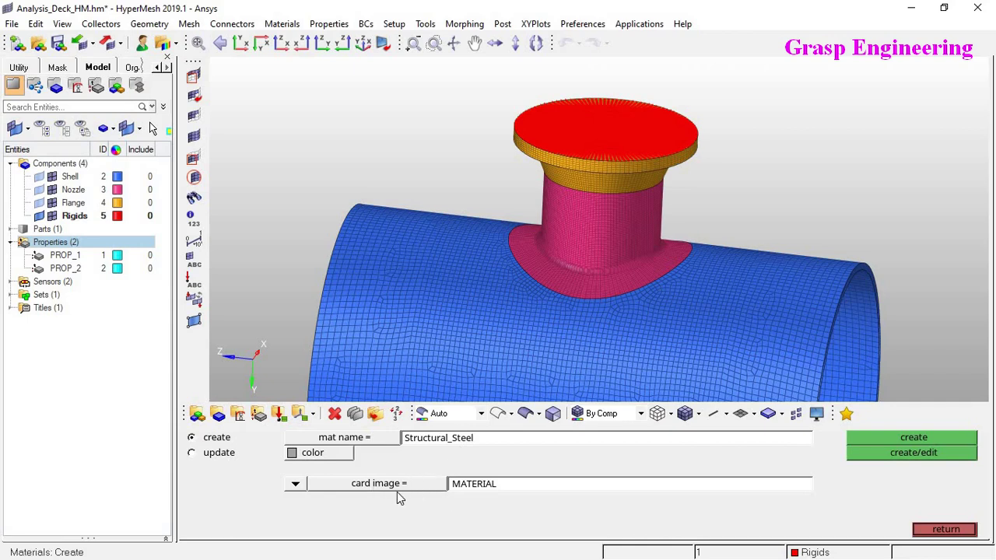
pyautogui.click(445, 490)
pyautogui.click(462, 481)
pyautogui.click(871, 454)
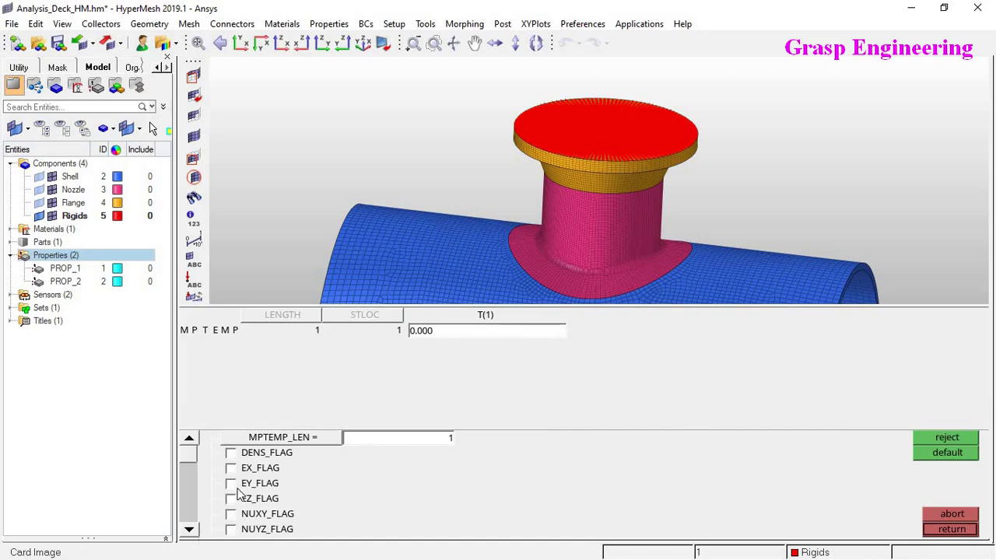
# - Enable DENS_FLAG on the new material card and enter a density of 7850
pyautogui.click(230, 454)
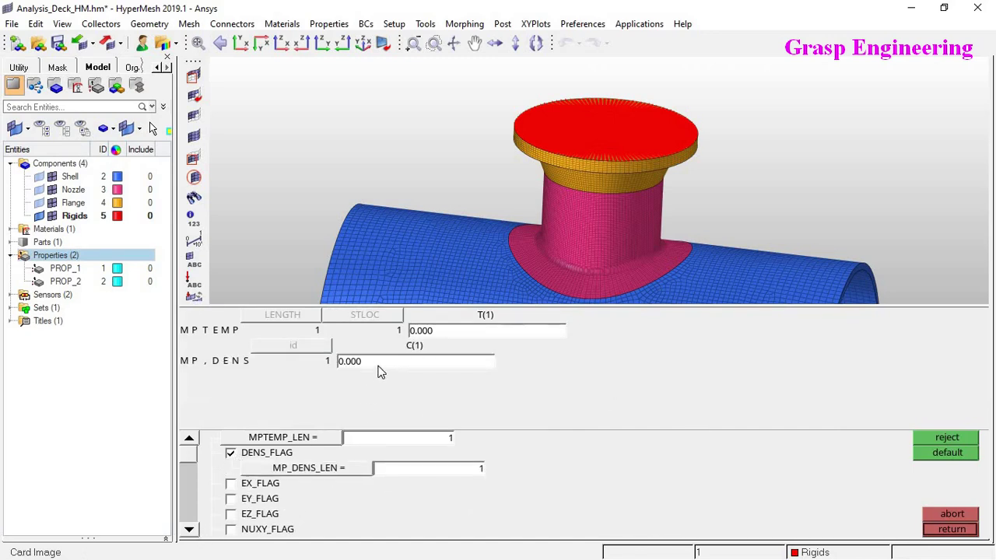
pyautogui.click(371, 362)
pyautogui.write('7850')
pyautogui.press('Return')
# - Look through the material property flags listed below the density option
pyautogui.click(189, 530)
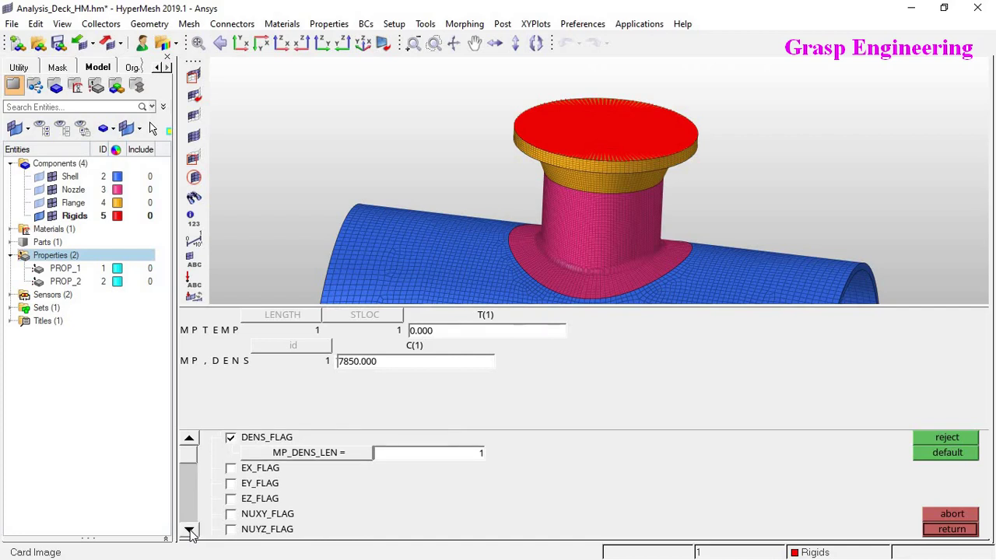
pyautogui.click(189, 530)
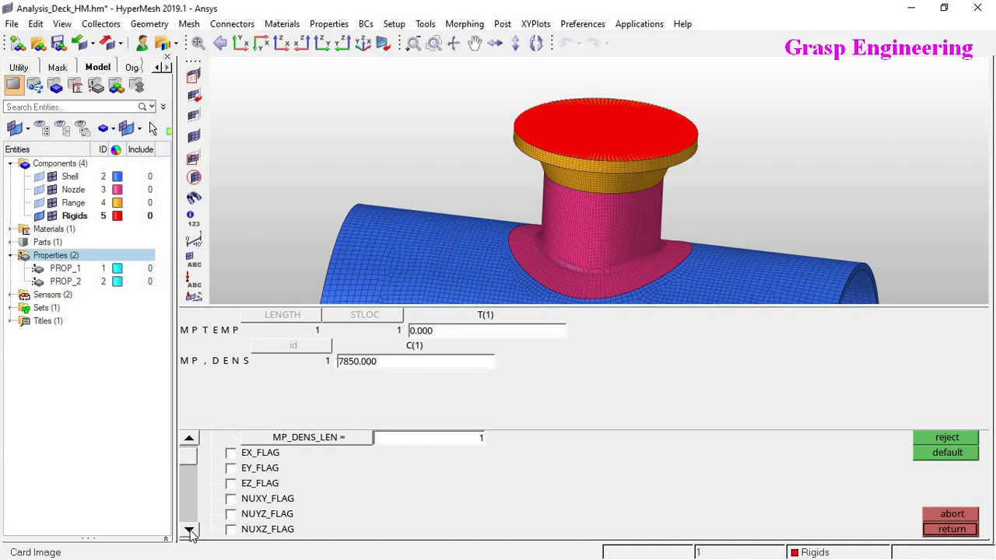
pyautogui.click(189, 530)
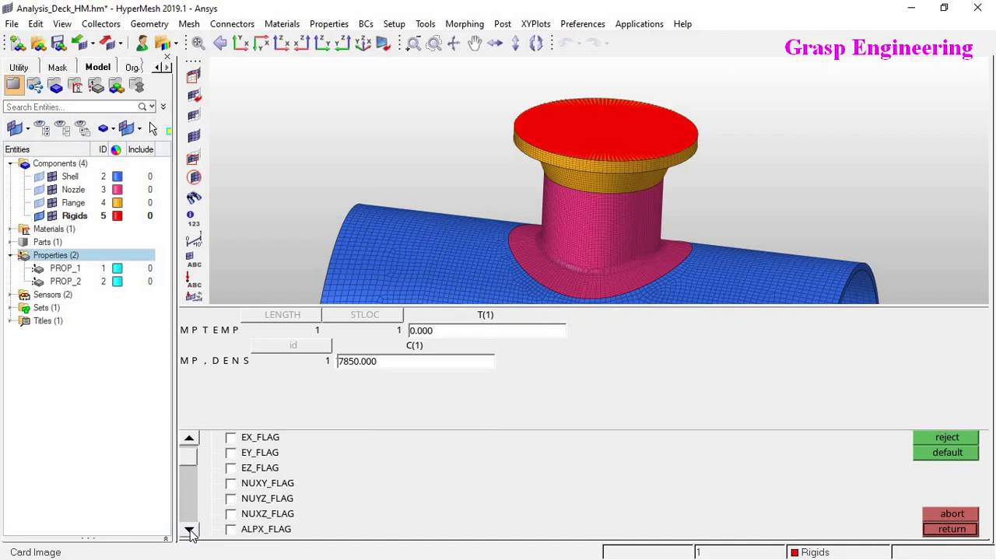
pyautogui.click(190, 530)
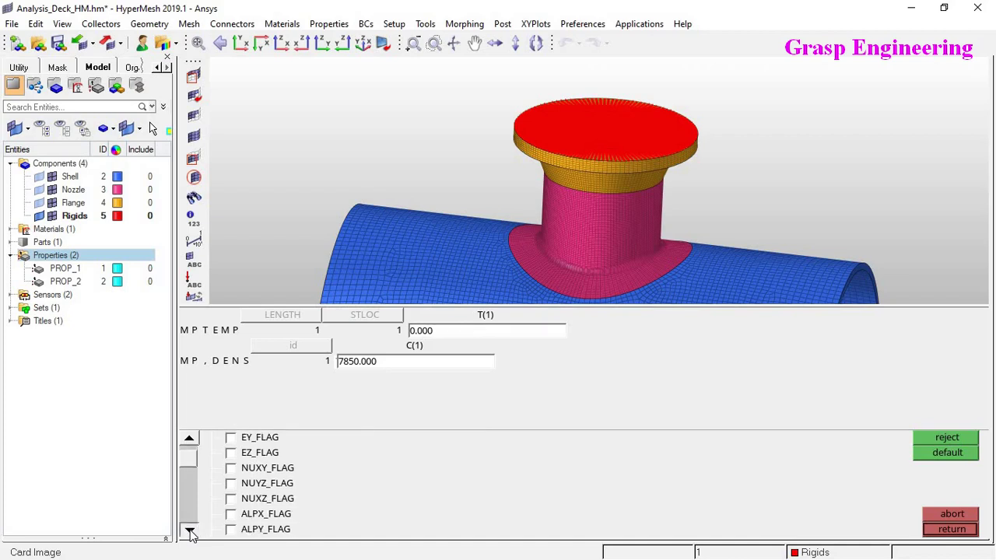
pyautogui.click(189, 530)
pyautogui.click(189, 530)
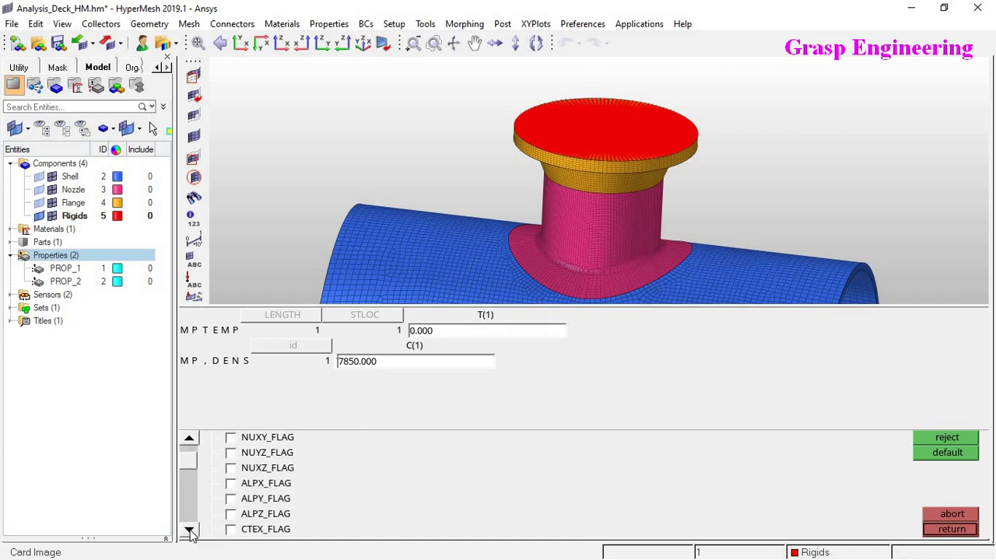
pyautogui.click(195, 441)
pyautogui.click(194, 442)
pyautogui.click(194, 441)
pyautogui.click(195, 441)
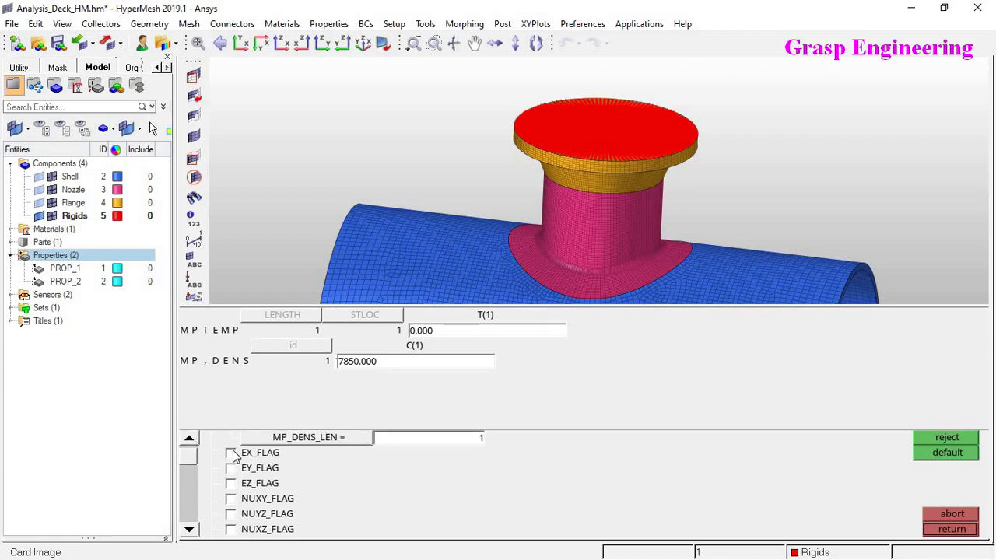
# - Enable EX_FLAG and try to set MP_EX_LEN to 200000
pyautogui.click(231, 454)
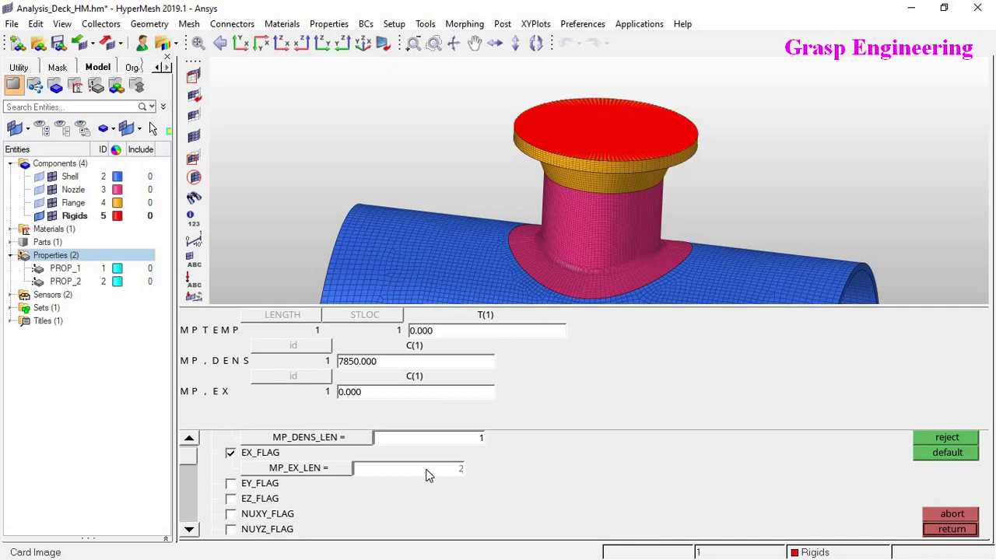
pyautogui.write('e5')
pyautogui.press('Return')
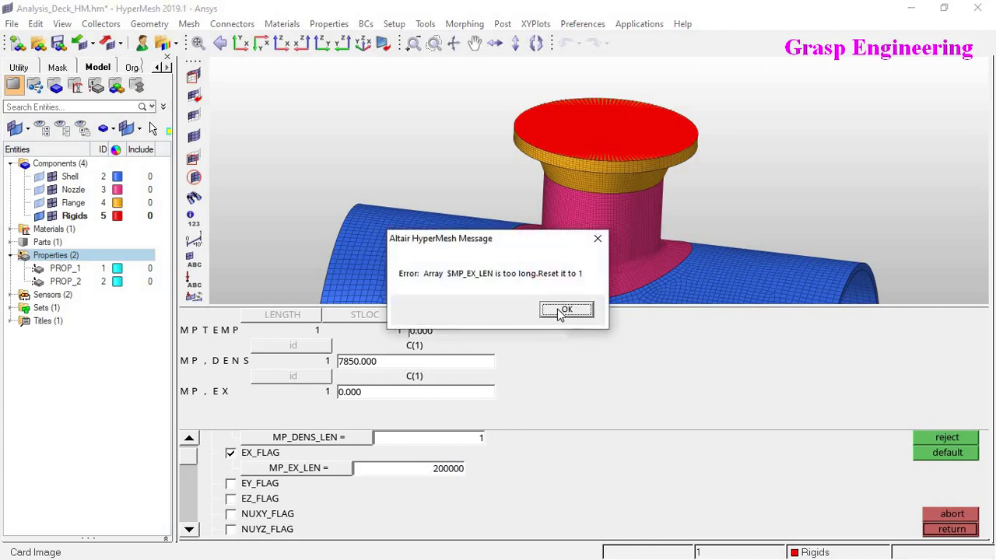
pyautogui.click(565, 310)
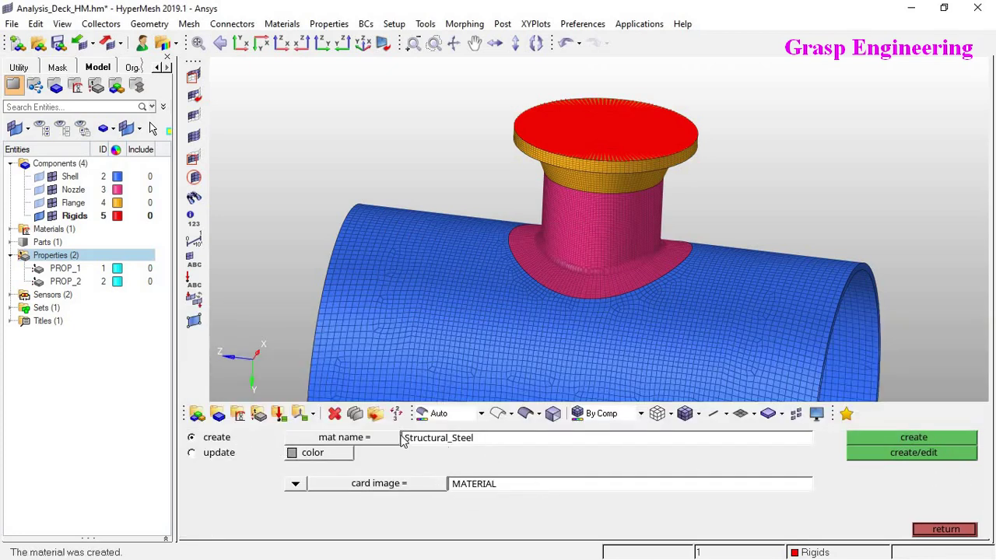
# - Reopen the Structural_Steel material card for editing through the material update option
pyautogui.click(227, 459)
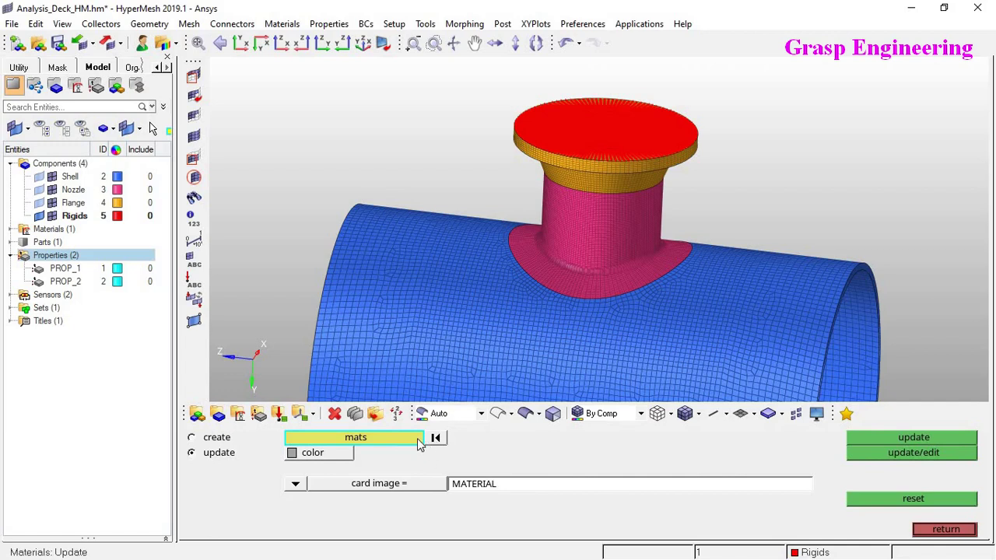
pyautogui.click(420, 440)
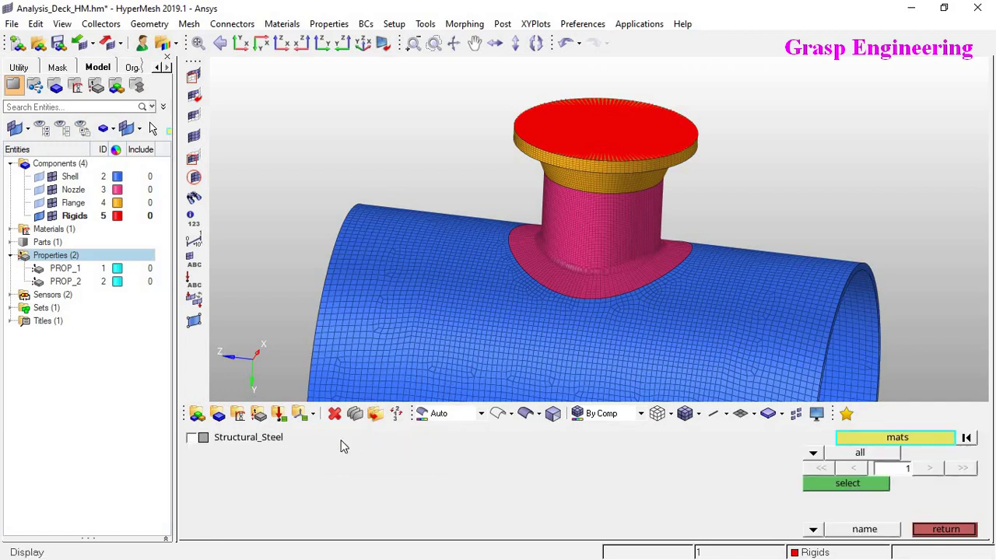
pyautogui.click(192, 440)
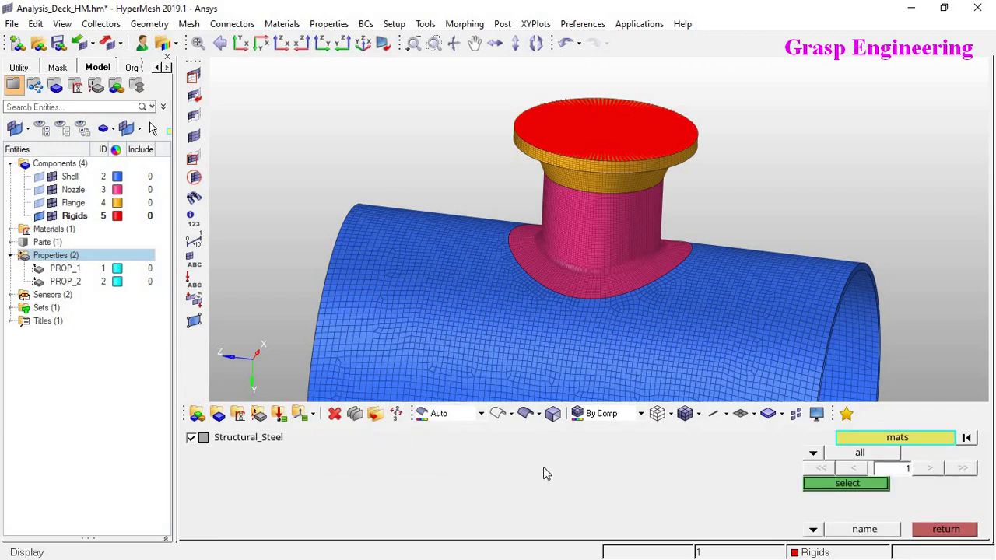
pyautogui.click(825, 485)
pyautogui.click(908, 458)
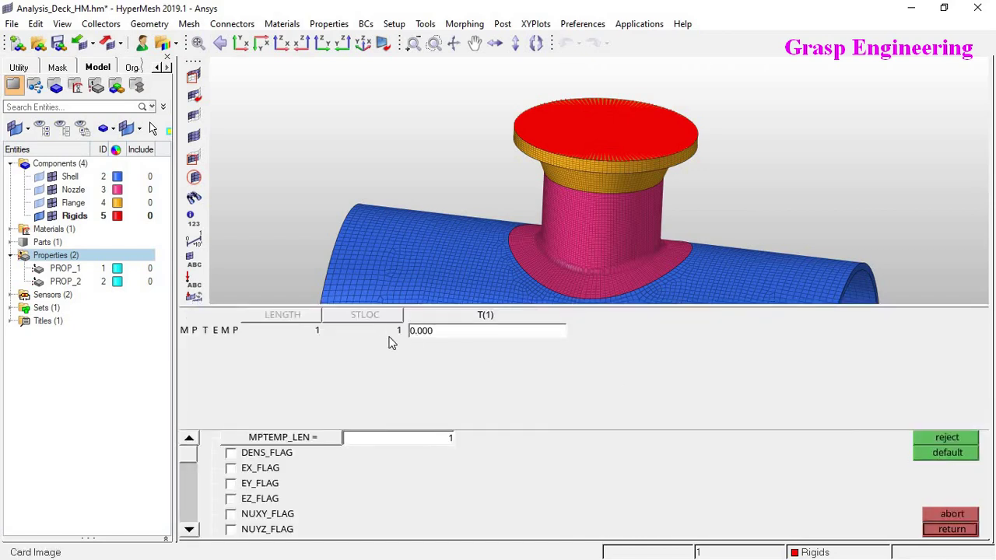
# - Enable DENS_FLAG for Structural_Steel and set the MP,DENS value to 7850
pyautogui.click(231, 453)
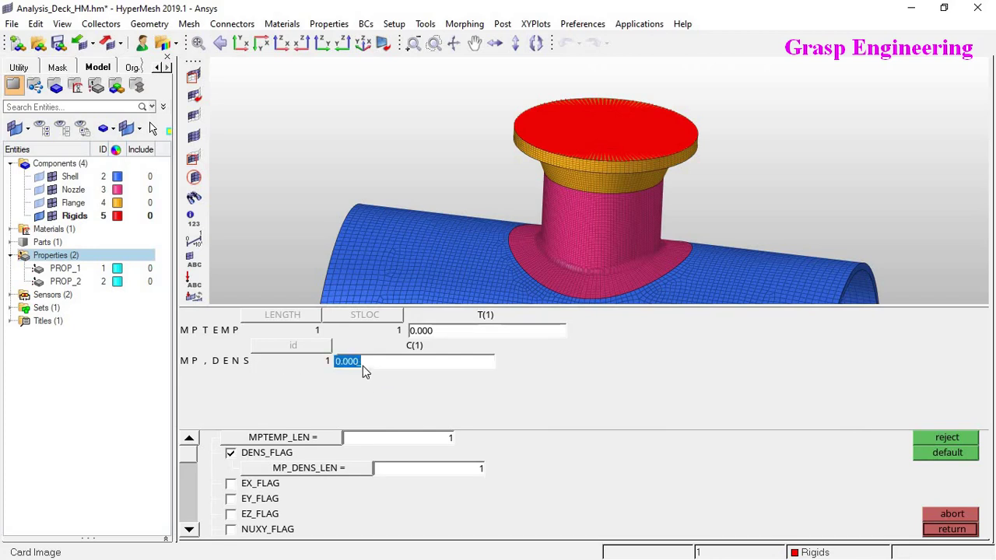
pyautogui.click(363, 366)
pyautogui.write('7850')
pyautogui.press('Return')
# - Enable EX_FLAG for Structural_Steel and set the MP,EX elastic modulus to 200000
pyautogui.click(230, 484)
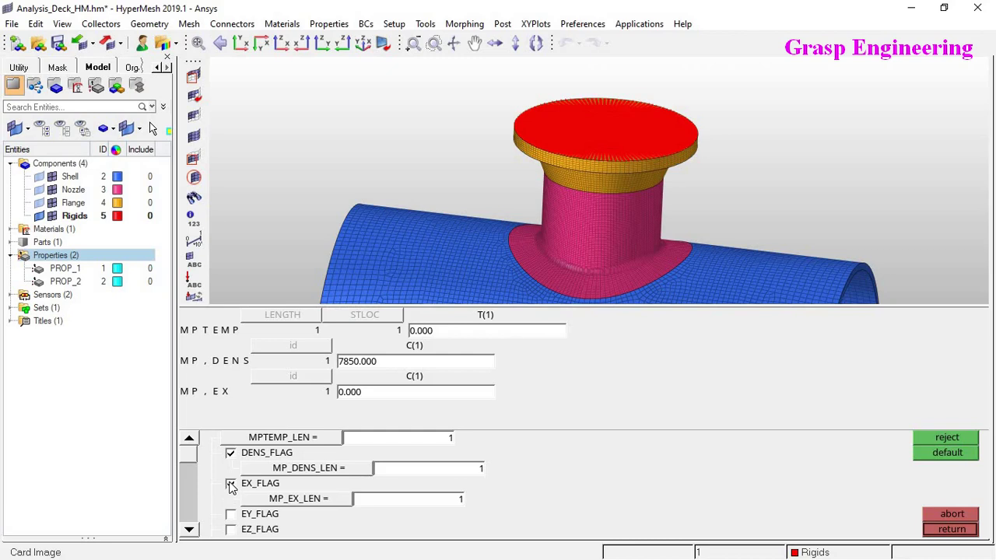
pyautogui.click(372, 395)
pyautogui.press('Return')
# - Enable NUXY_FLAG for Structural_Steel and set the MP,NUXY Poisson's ratio to 0.3
pyautogui.click(189, 530)
pyautogui.click(189, 530)
pyautogui.click(189, 530)
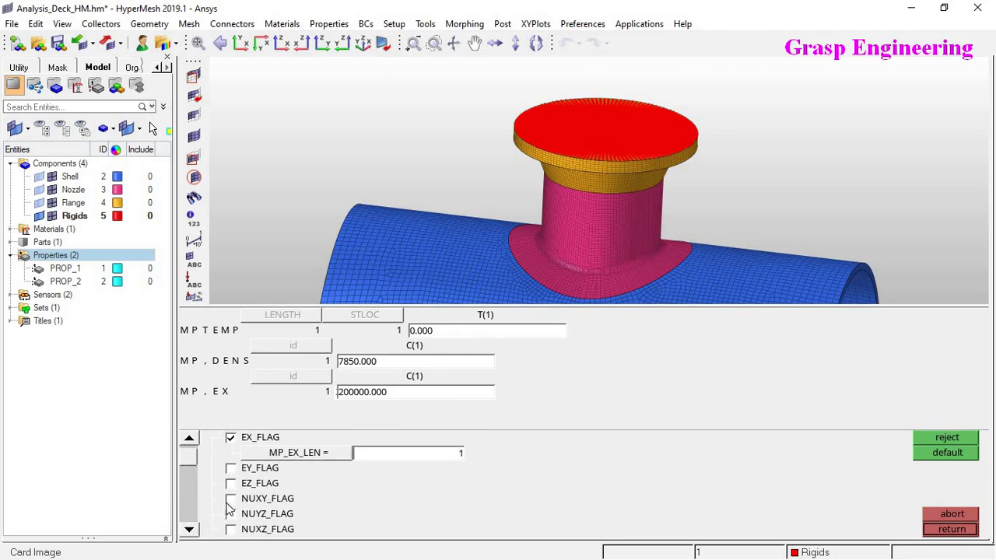
pyautogui.click(232, 499)
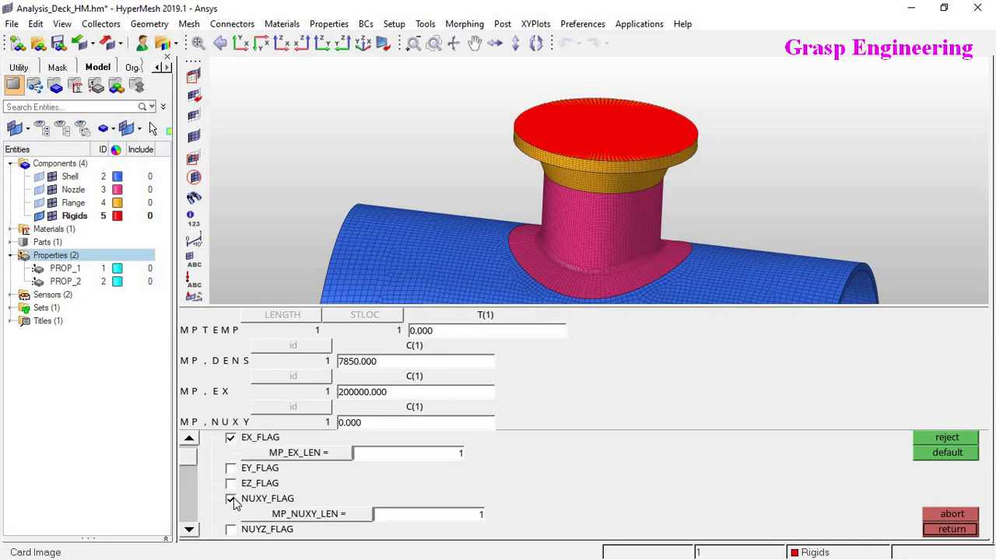
pyautogui.click(369, 425)
pyautogui.write('0.3')
pyautogui.press('Return')
# - Examine the remaining material property flags, including the thermal expansion and reference temperature options
pyautogui.click(192, 531)
pyautogui.scroll(-1, 238, 516)
pyautogui.click(190, 530)
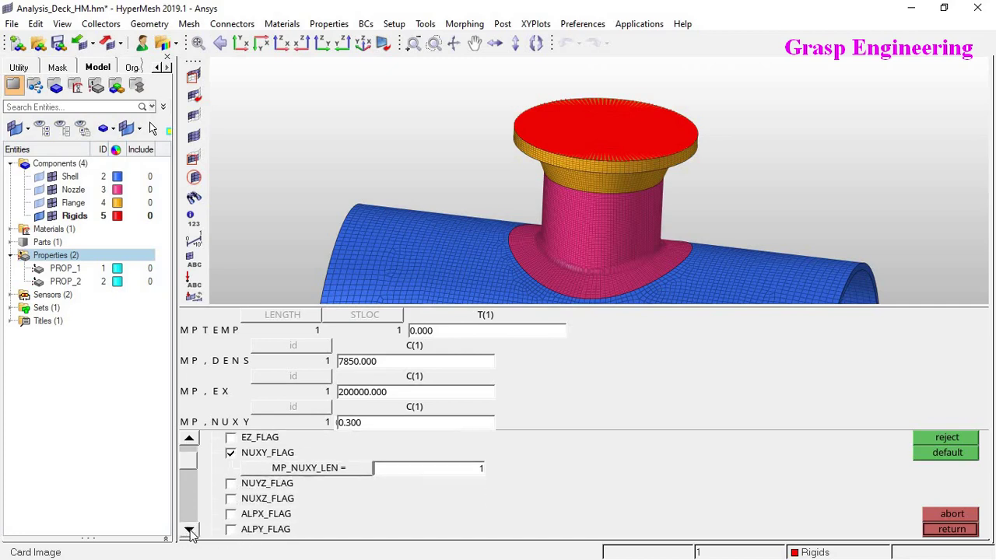
pyautogui.click(189, 530)
pyautogui.click(189, 530)
pyautogui.click(189, 531)
pyautogui.click(189, 531)
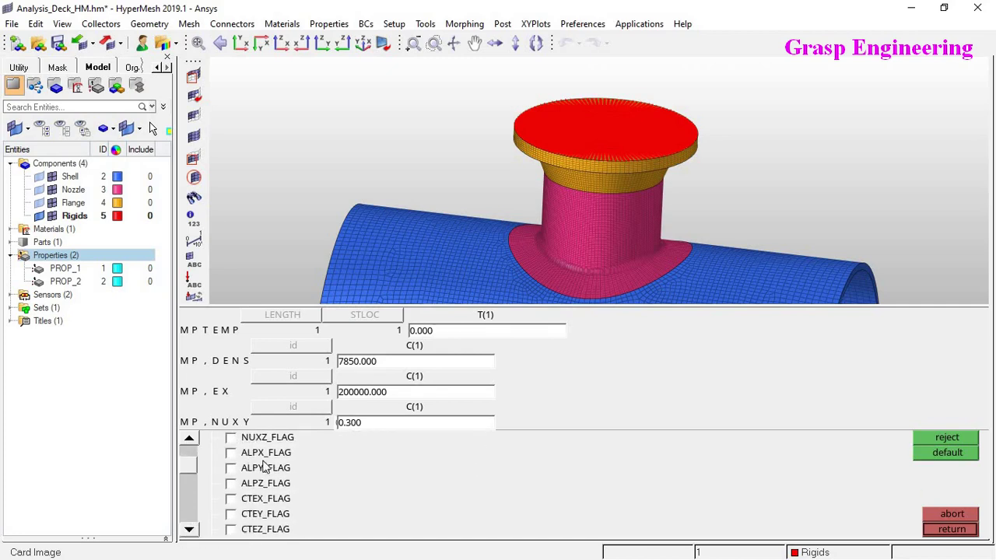
pyautogui.click(190, 531)
pyautogui.click(189, 531)
pyautogui.click(189, 531)
pyautogui.click(189, 531)
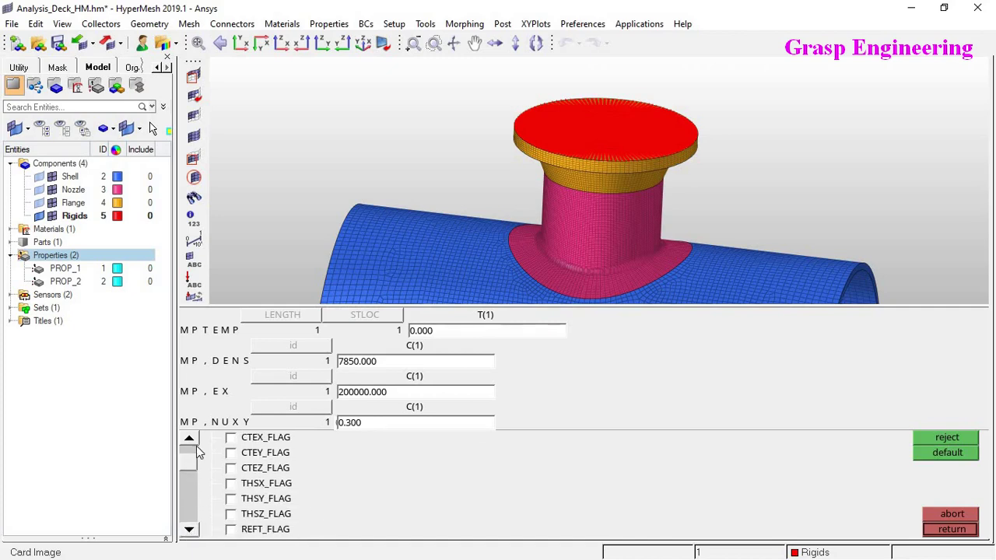
# - Finish editing the Structural_Steel card and go back to the material update settings
pyautogui.click(197, 446)
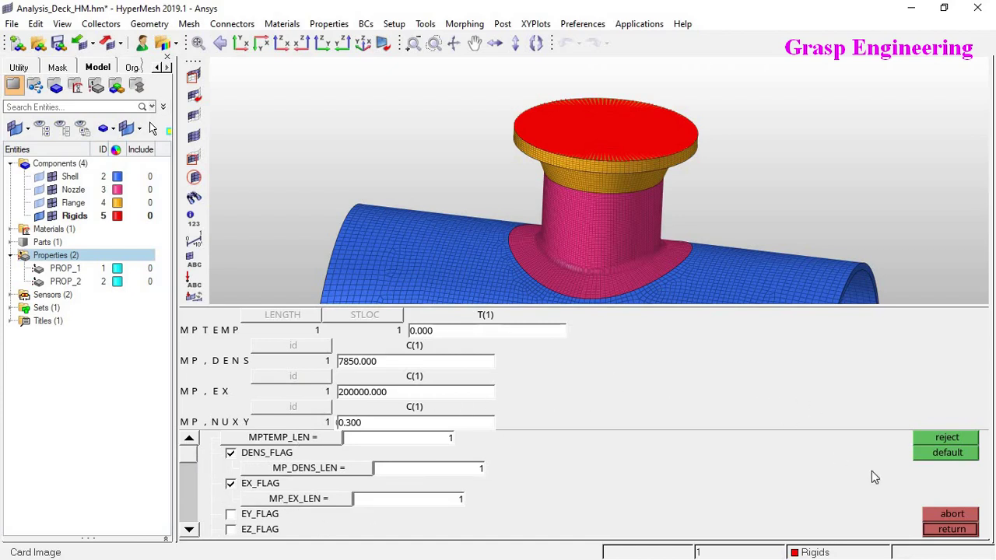
pyautogui.click(937, 532)
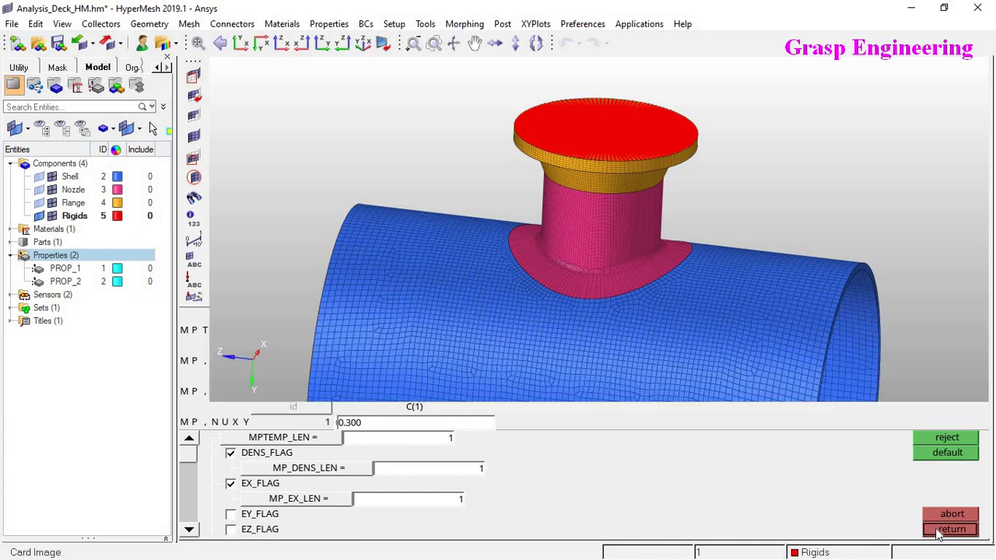
pyautogui.click(933, 441)
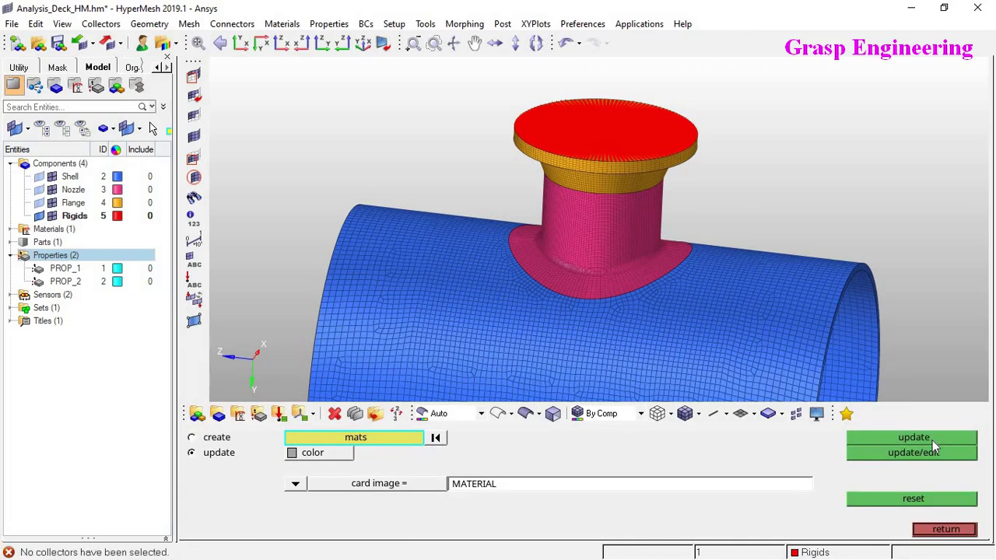
pyautogui.click(226, 440)
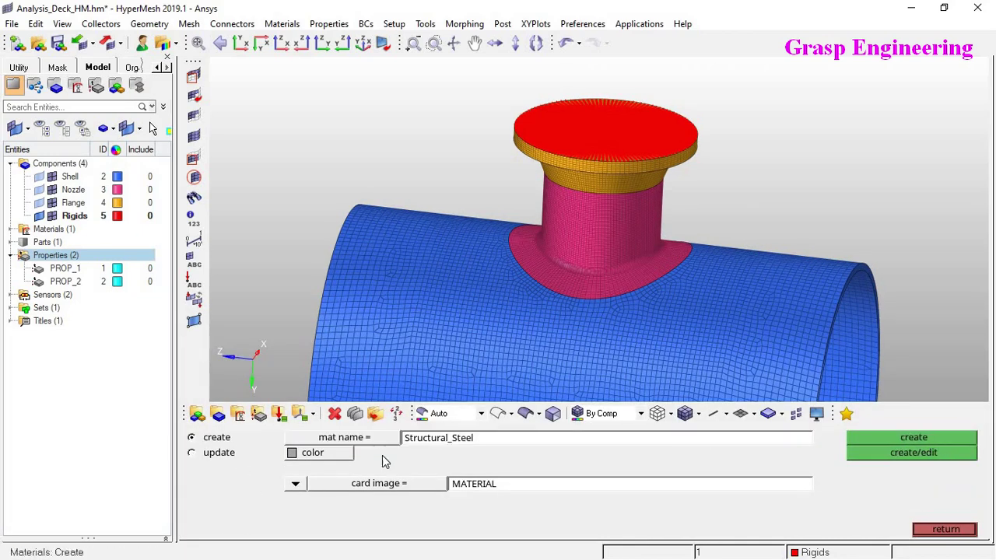
pyautogui.click(379, 442)
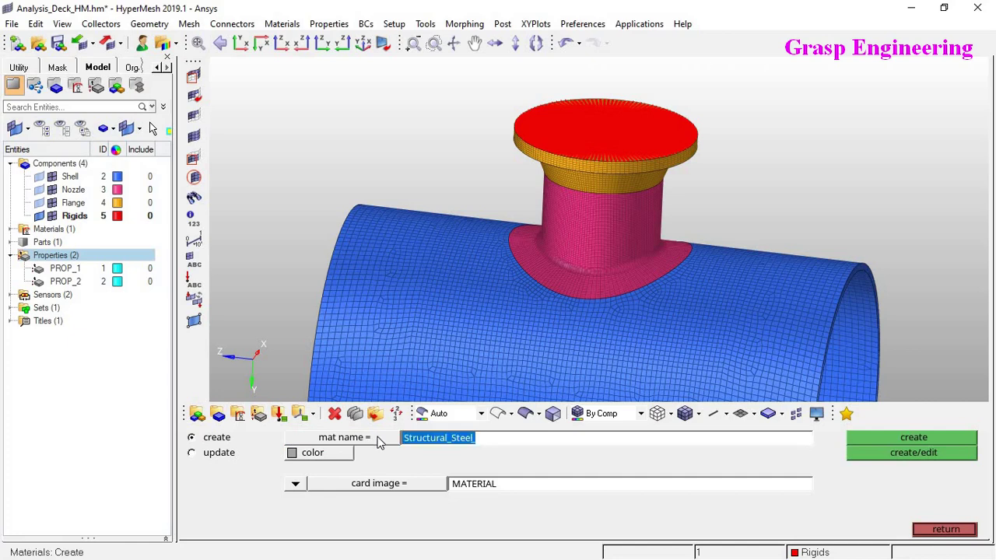
pyautogui.click(303, 445)
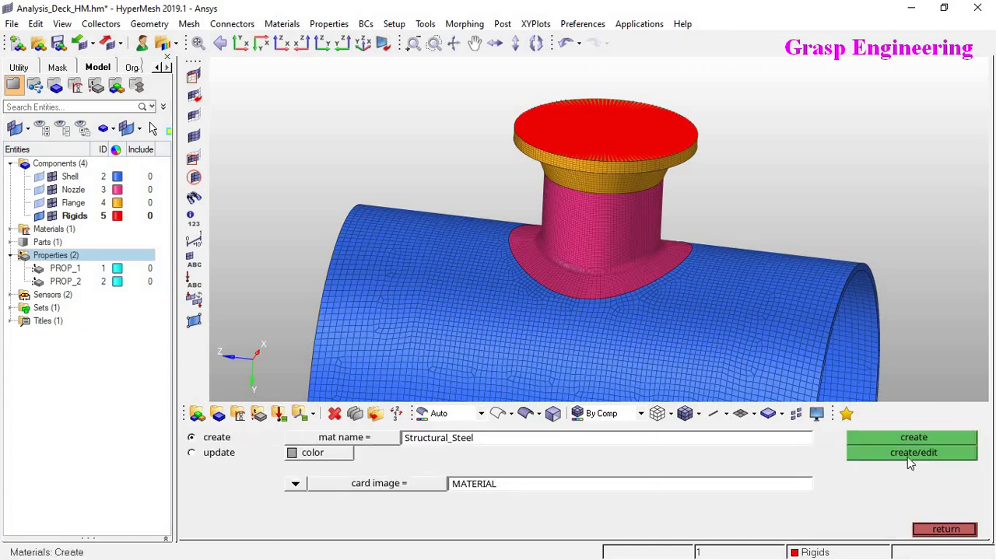
# - Reopen the Structural_Steel material card, check its density, elastic modulus and Poisson's ratio, and leave the material definition
pyautogui.click(192, 453)
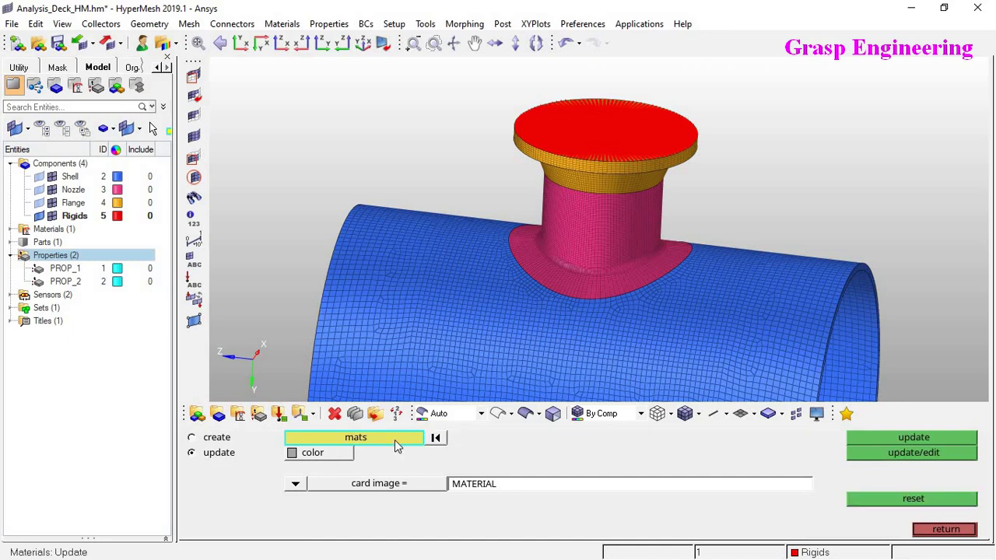
pyautogui.click(396, 441)
pyautogui.click(849, 484)
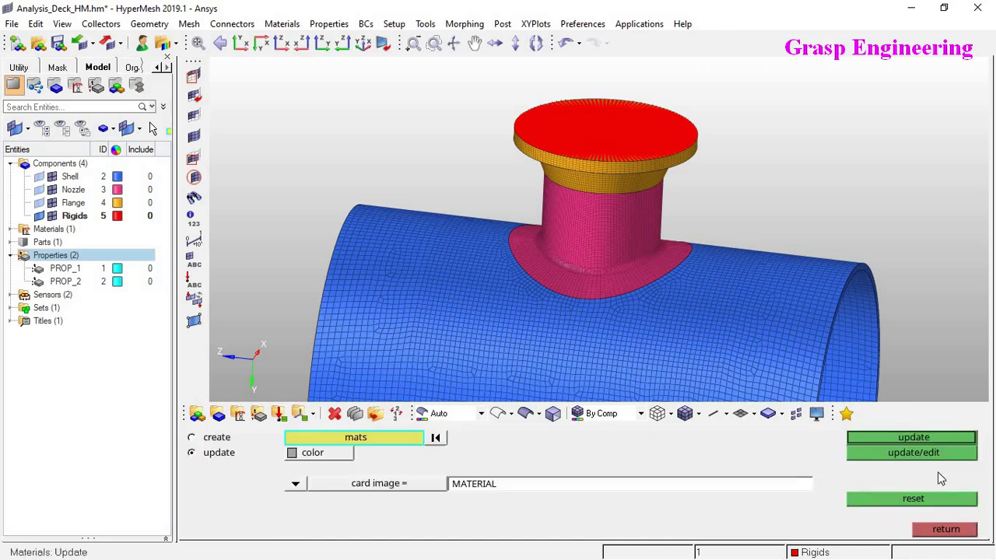
pyautogui.click(938, 454)
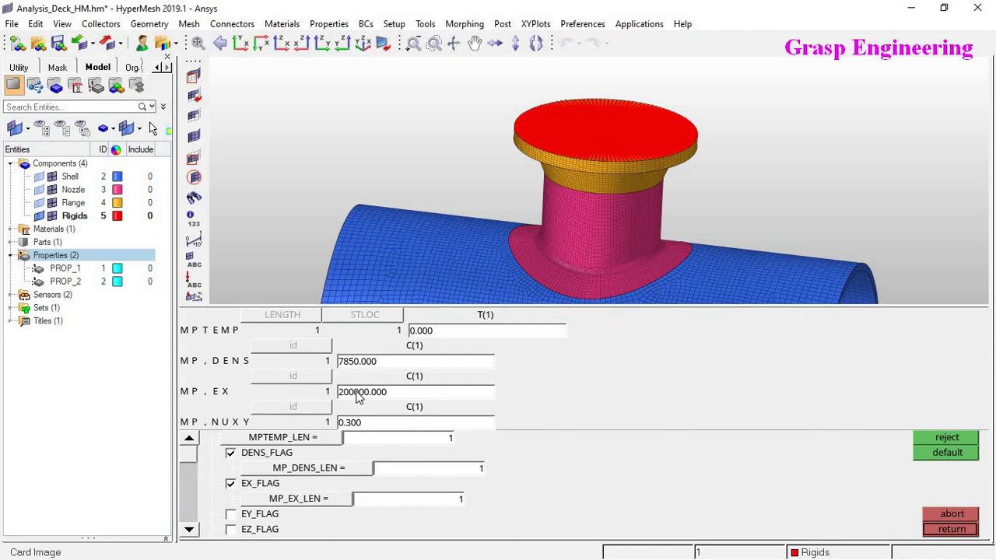
pyautogui.click(952, 530)
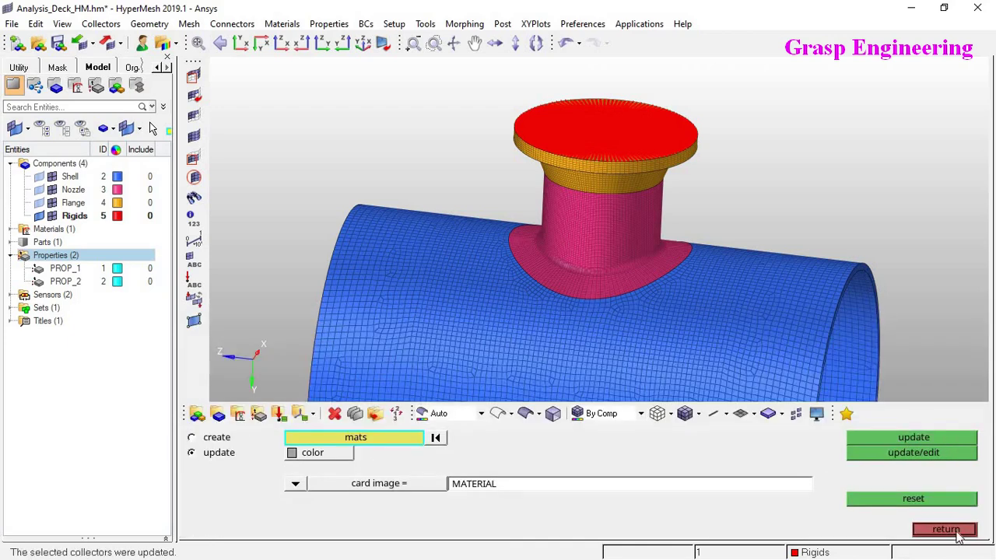
pyautogui.click(947, 530)
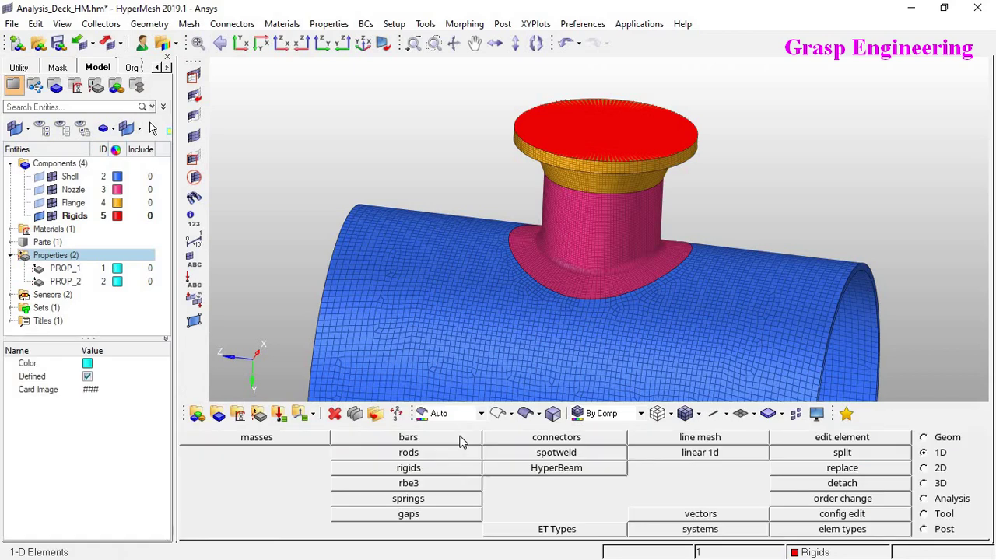
# - In the component table, assign 1-Structural_Steel as the Mat Set No. of the Shell, Nozzle and Flange components
pyautogui.click(425, 24)
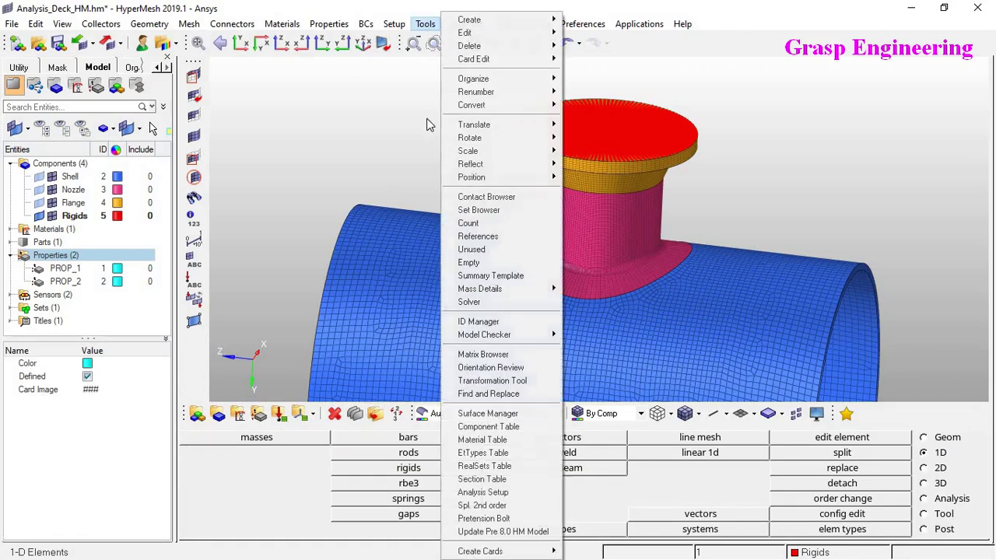
pyautogui.click(484, 427)
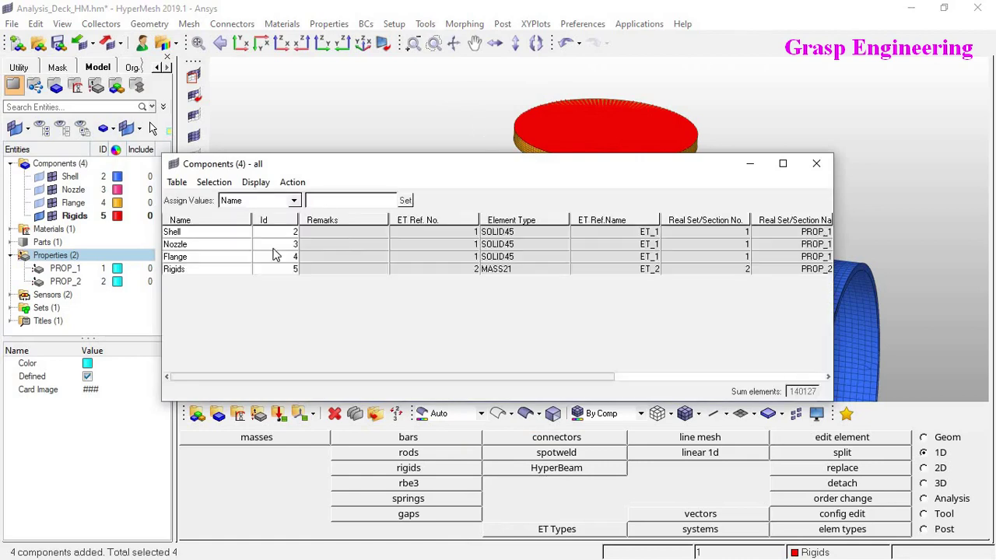
pyautogui.click(217, 233)
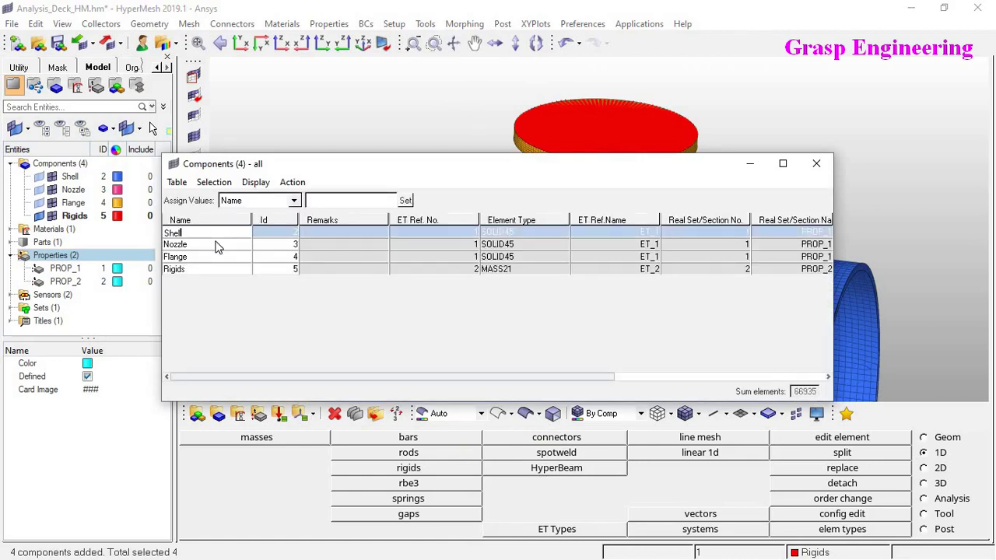
pyautogui.keyDown('ctrl'); pyautogui.click(218, 245); pyautogui.keyUp('ctrl')
pyautogui.keyDown('ctrl'); pyautogui.click(204, 260); pyautogui.keyUp('ctrl')
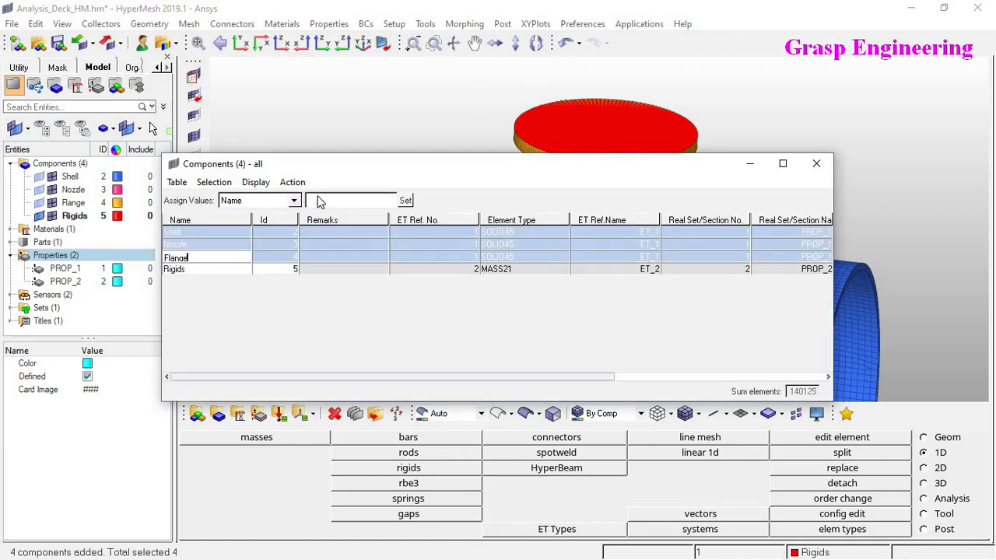
pyautogui.click(294, 201)
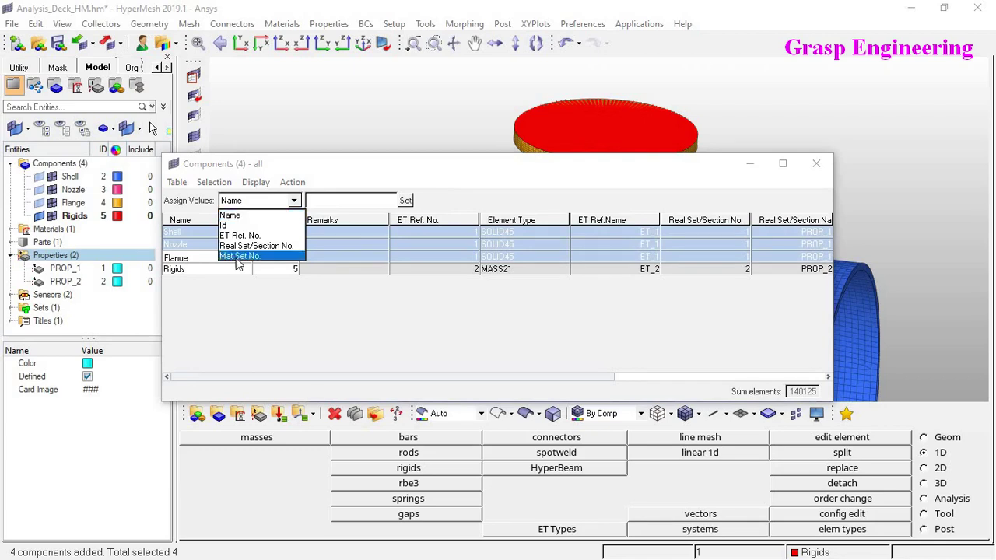
pyautogui.click(238, 256)
pyautogui.click(447, 201)
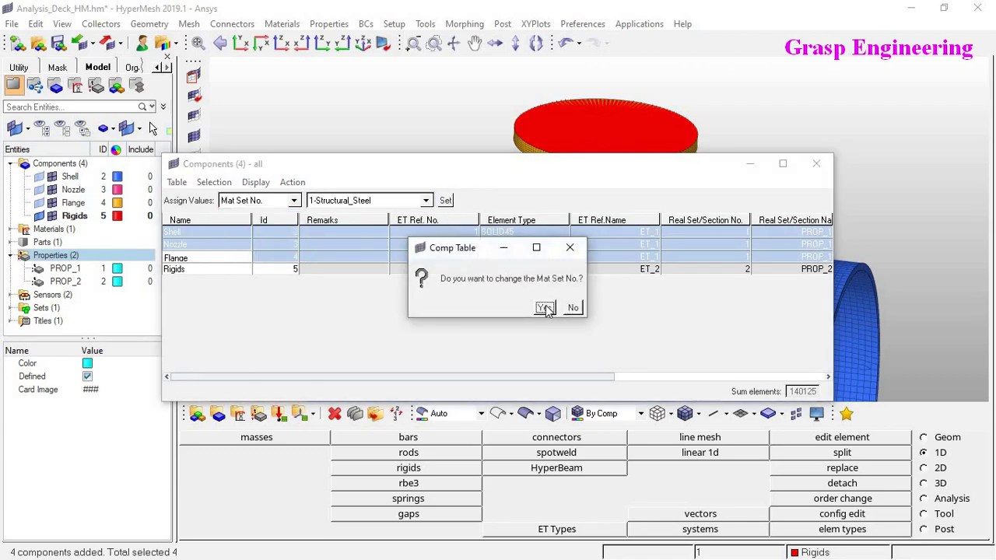
pyautogui.click(546, 307)
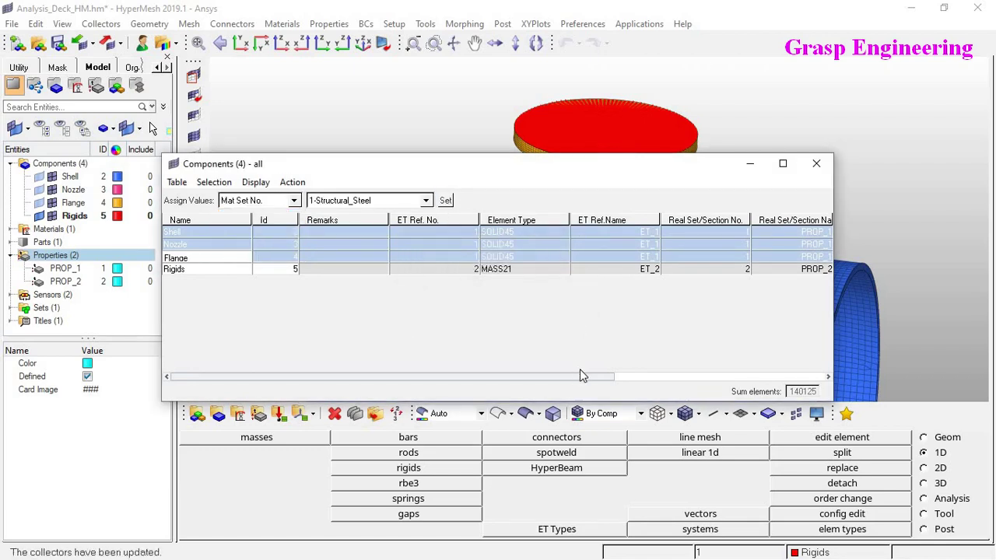
# - Check the material columns and the Rigids row in the component table, and close the table
pyautogui.click(626, 376)
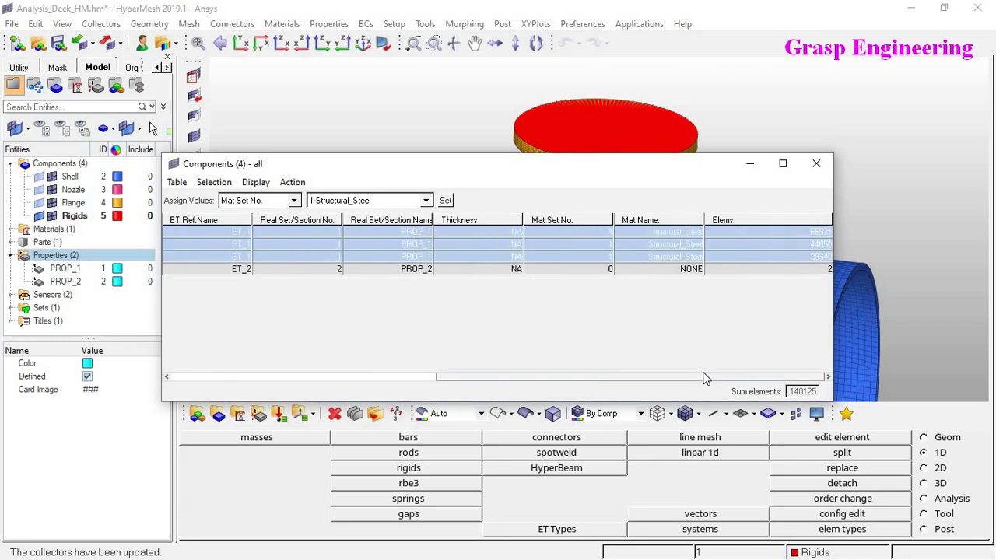
pyautogui.click(422, 383)
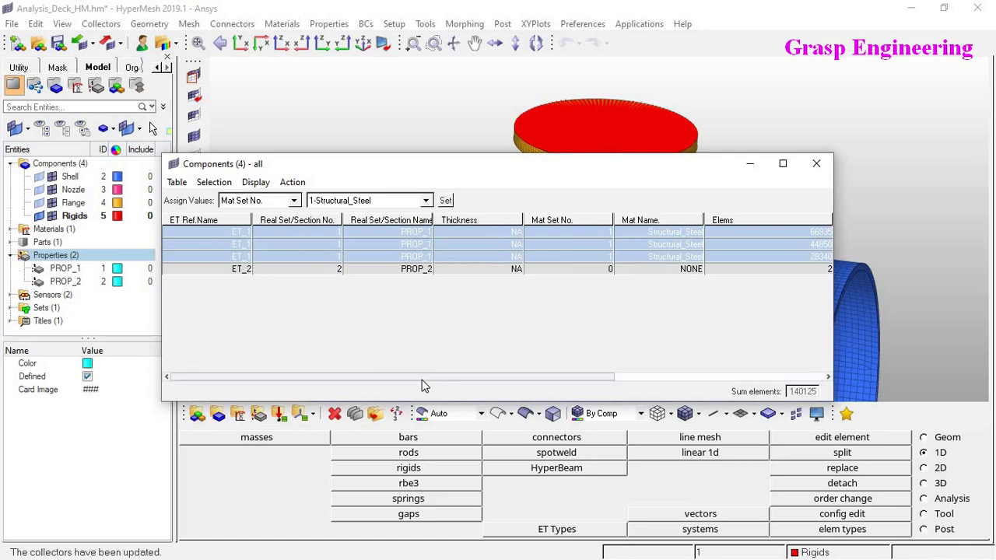
pyautogui.click(197, 272)
pyautogui.click(197, 272)
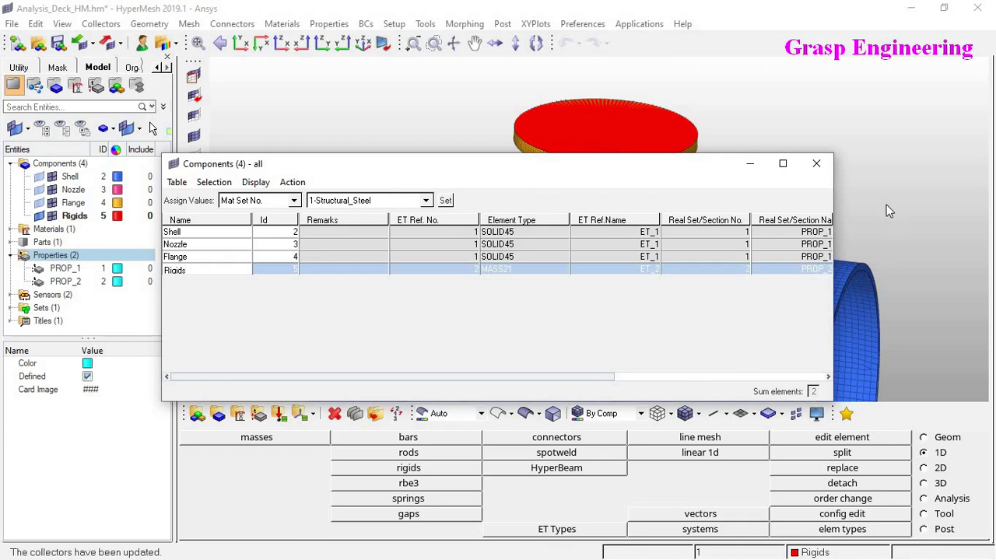
pyautogui.click(817, 163)
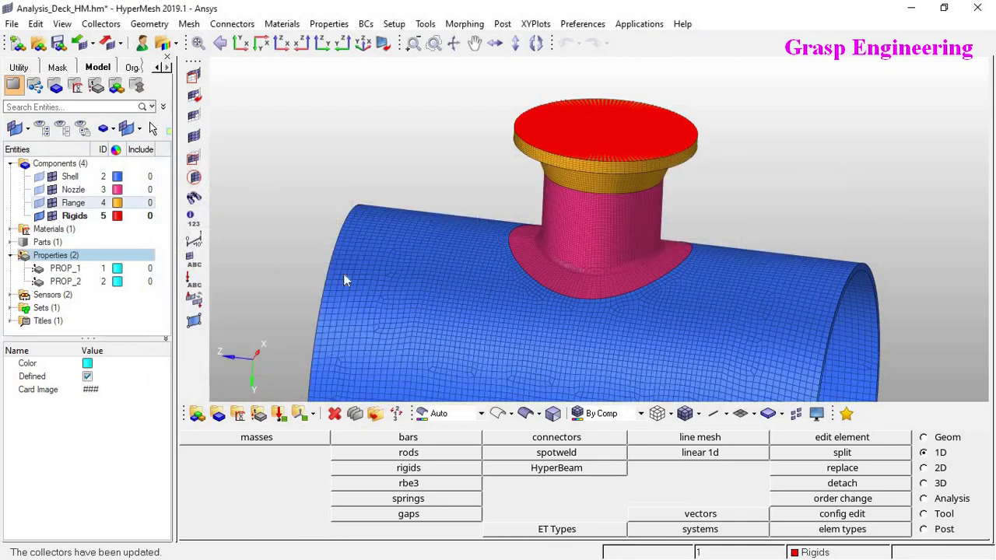
# - Inspect the property and material assignment options for the Shell component without changing them, and check the Nozzle component's attributes
pyautogui.click(425, 24)
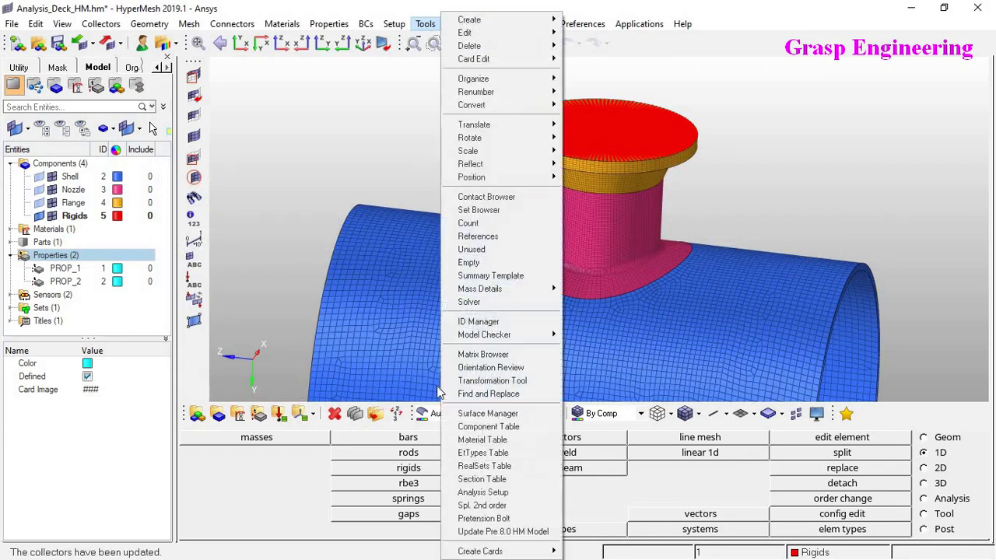
pyautogui.click(317, 185)
pyautogui.click(69, 177)
pyautogui.rightClick(70, 177)
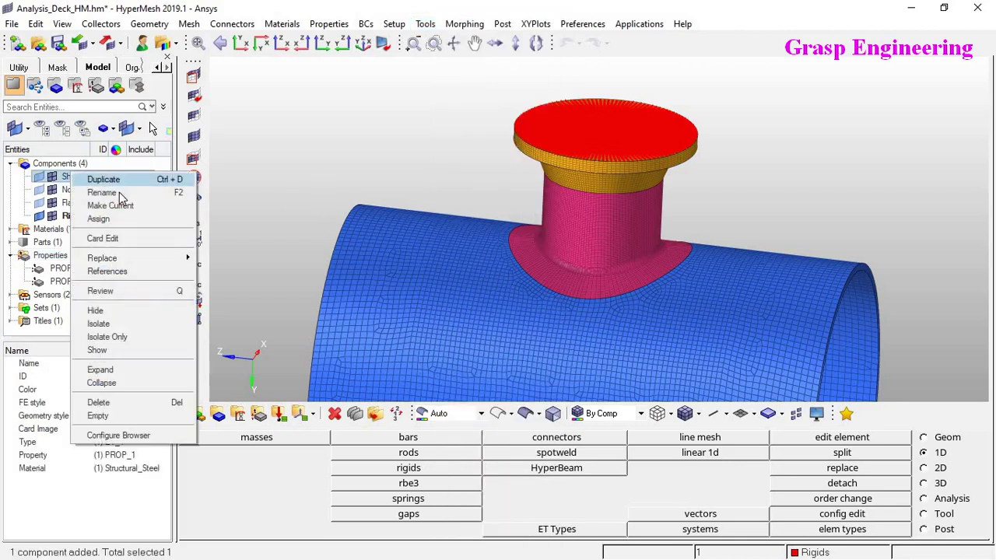
pyautogui.click(118, 219)
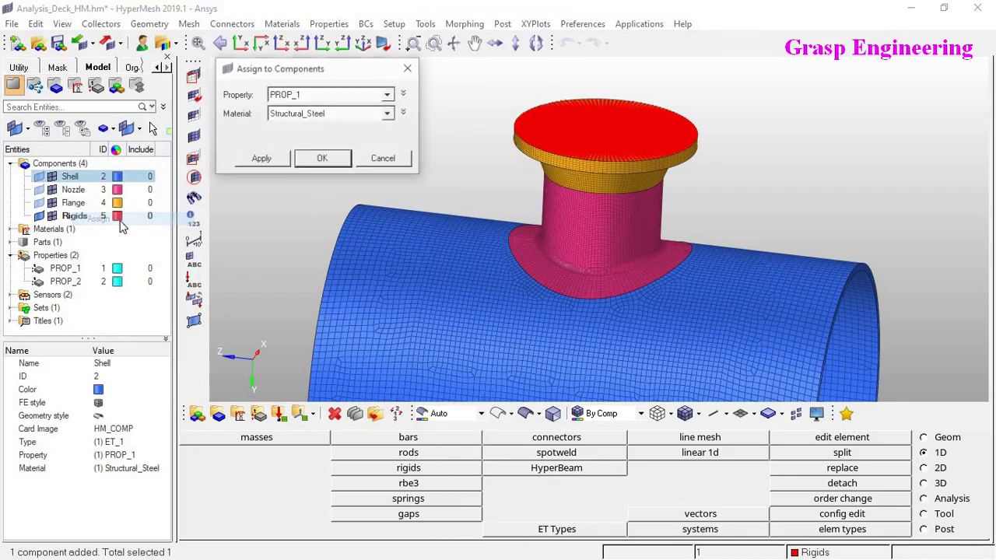
pyautogui.click(334, 94)
pyautogui.click(311, 134)
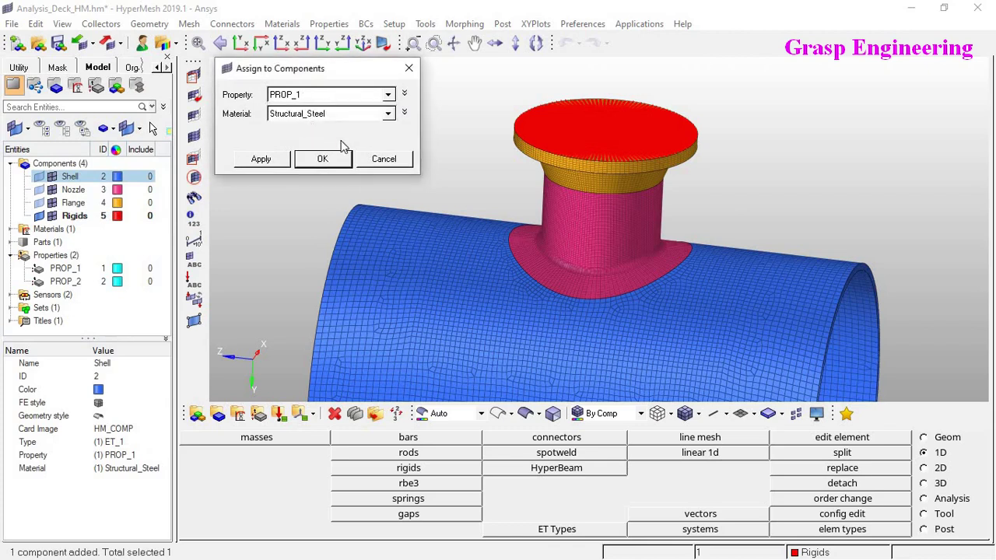
pyautogui.click(400, 163)
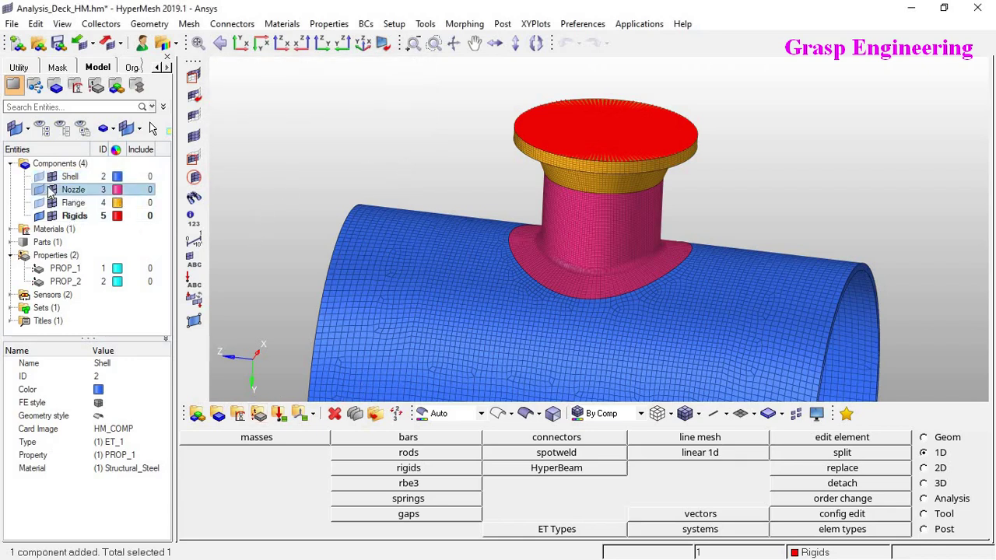
pyautogui.click(73, 190)
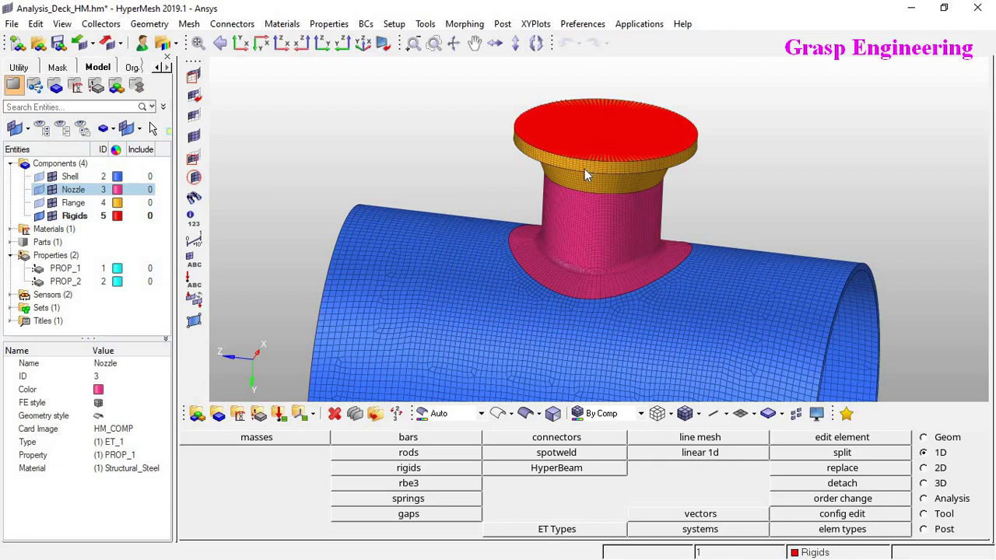
# - Start a non-ordered entity set of nodes named Z_Nega for the analysis model
pyautogui.scroll(-4, 574, 207)
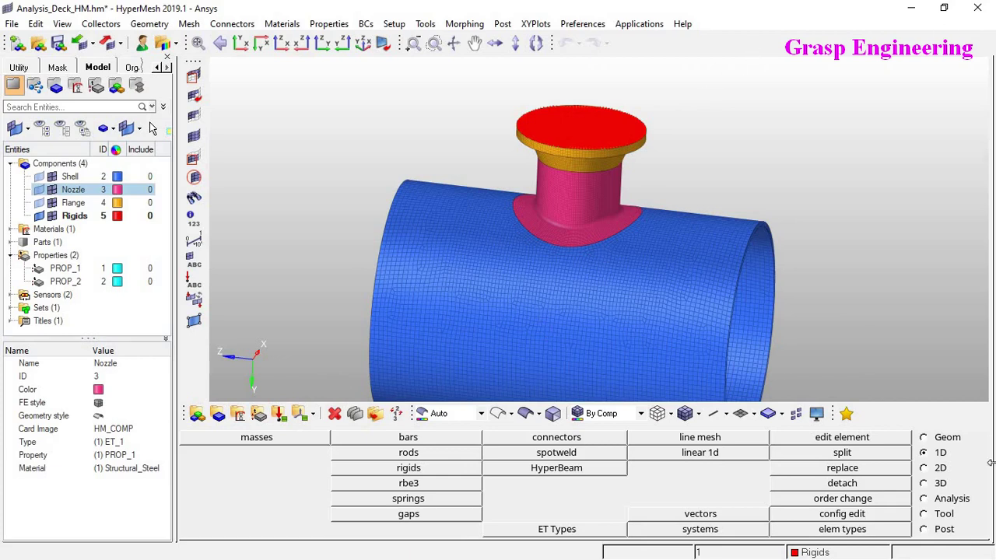
pyautogui.click(925, 500)
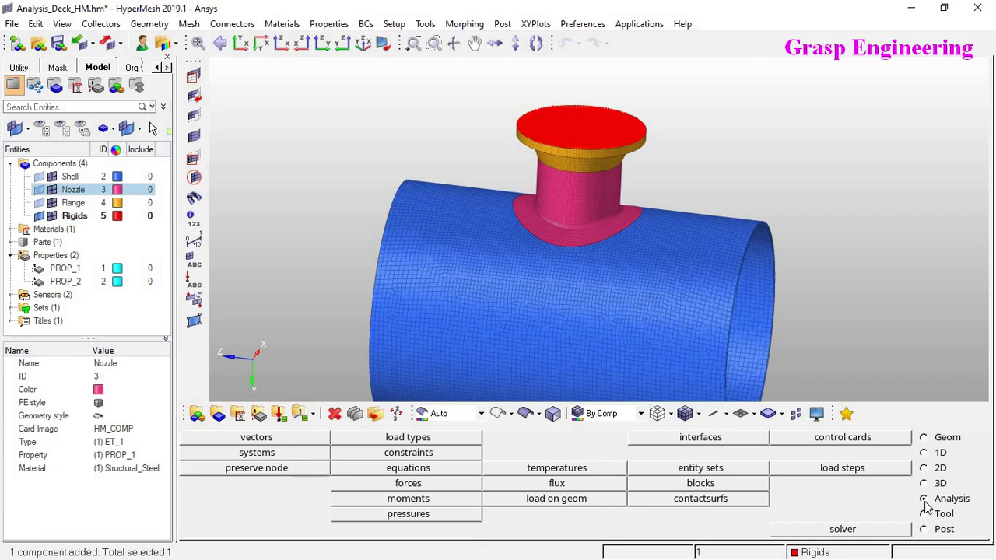
pyautogui.scroll(-3, 561, 242)
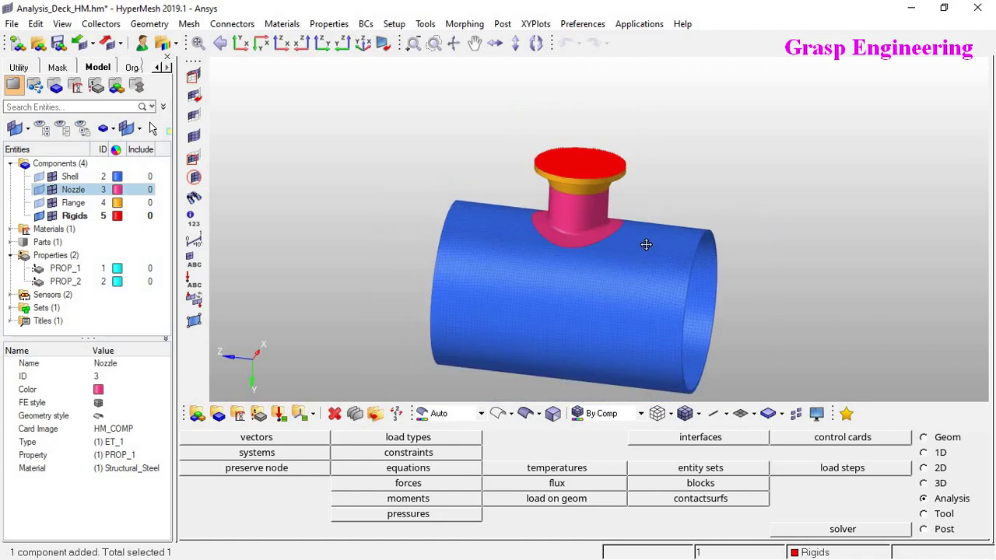
pyautogui.keyDown('ctrl'); pyautogui.moveTo(607, 268); pyautogui.dragTo(619, 249, button='right'); pyautogui.keyUp('ctrl')
pyautogui.keyDown('ctrl'); pyautogui.moveTo(619, 250); pyautogui.dragTo(650, 257); pyautogui.keyUp('ctrl')
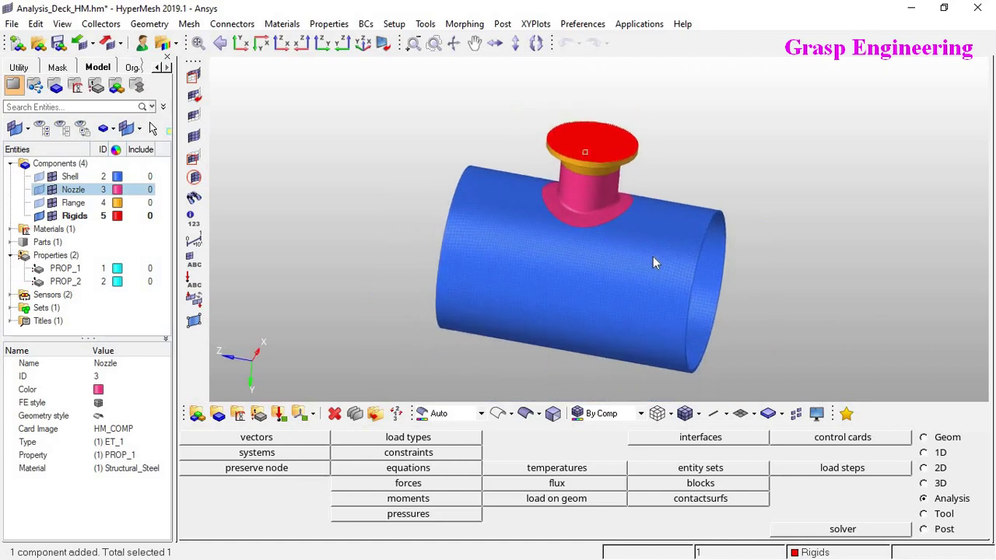
pyautogui.click(729, 470)
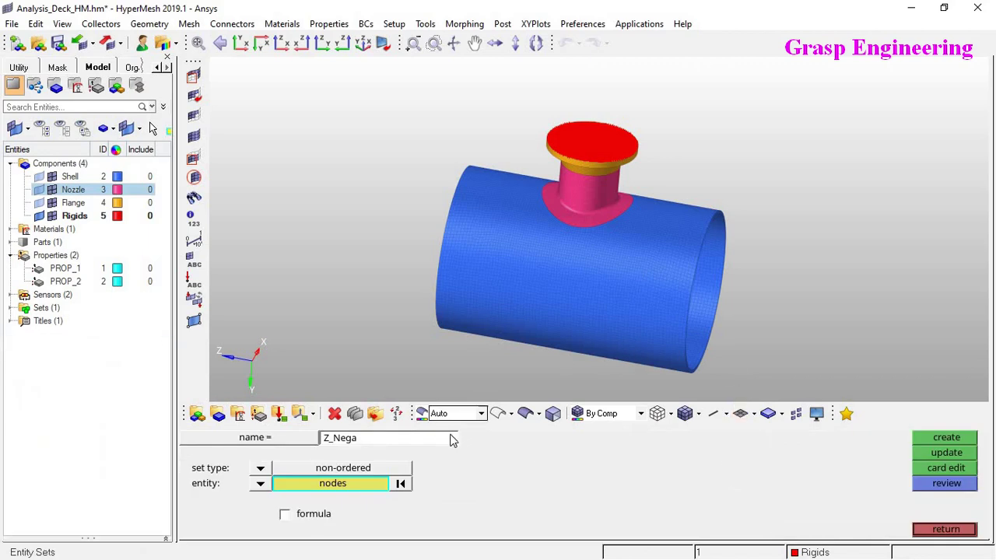
pyautogui.moveTo(744, 267)
pyautogui.keyDown('ctrl'); pyautogui.mouseDown()
pyautogui.moveTo(716, 244)
pyautogui.moveTo(565, 283)
pyautogui.moveTo(563, 294)
pyautogui.mouseUp(); pyautogui.keyUp('ctrl')
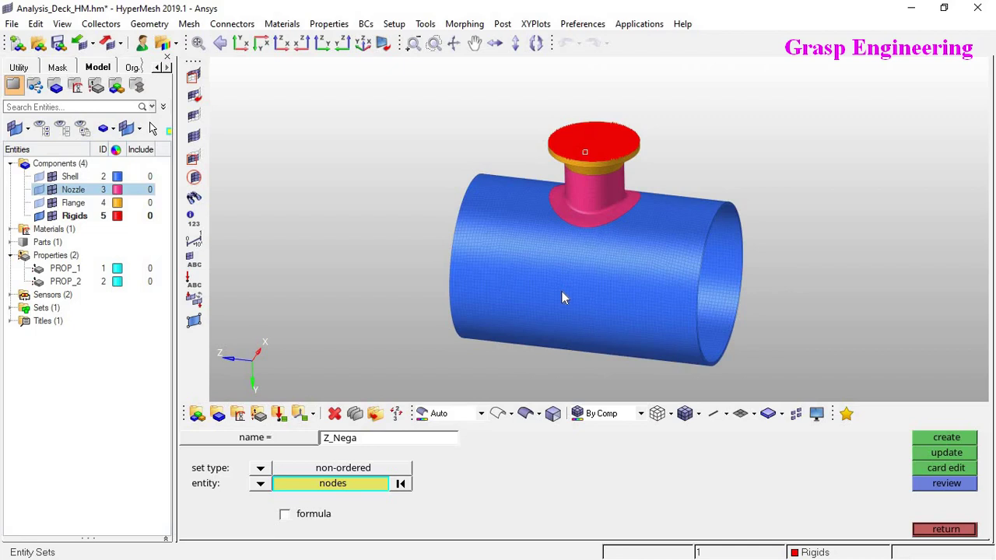
pyautogui.click(361, 438)
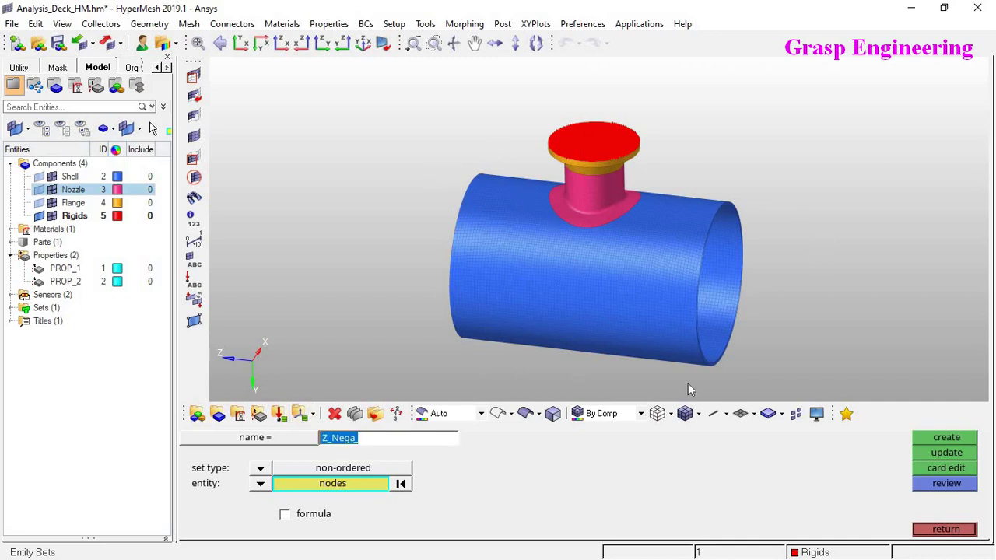
# - Select all nodes on the shell's negative-Z end face by face, and create the Z_Nega set from them
pyautogui.scroll(6, 737, 354)
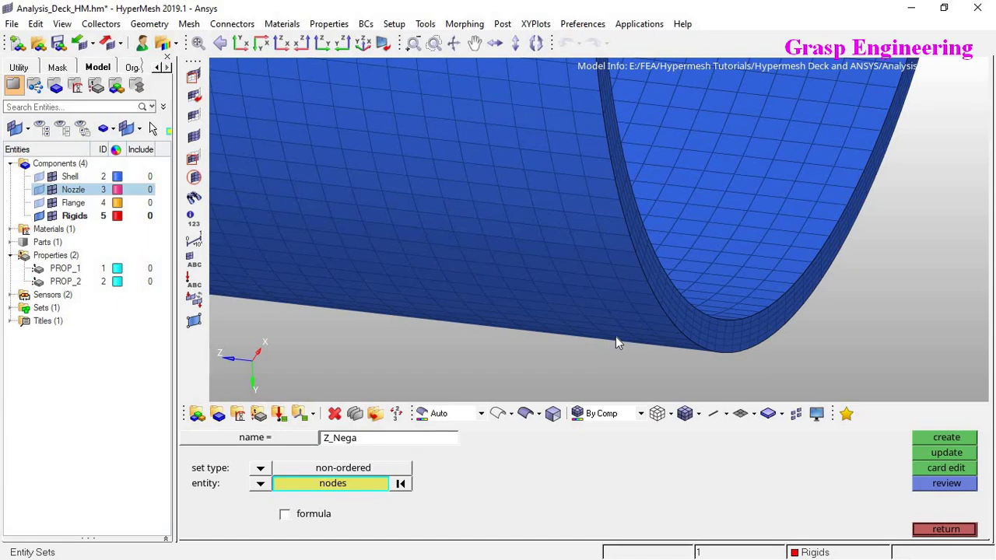
pyautogui.scroll(-6, 597, 356)
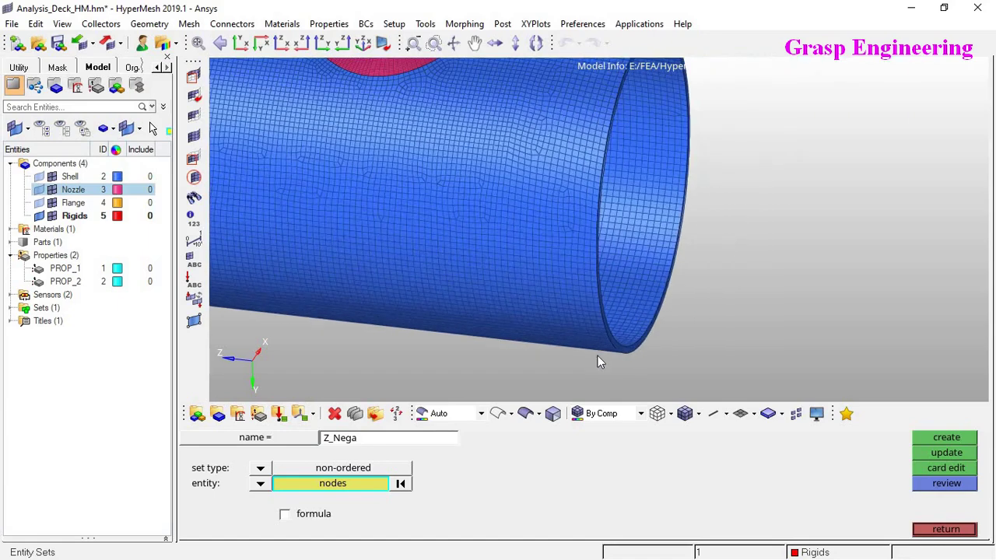
pyautogui.scroll(4, 570, 286)
pyautogui.scroll(2, 570, 286)
pyautogui.click(595, 196)
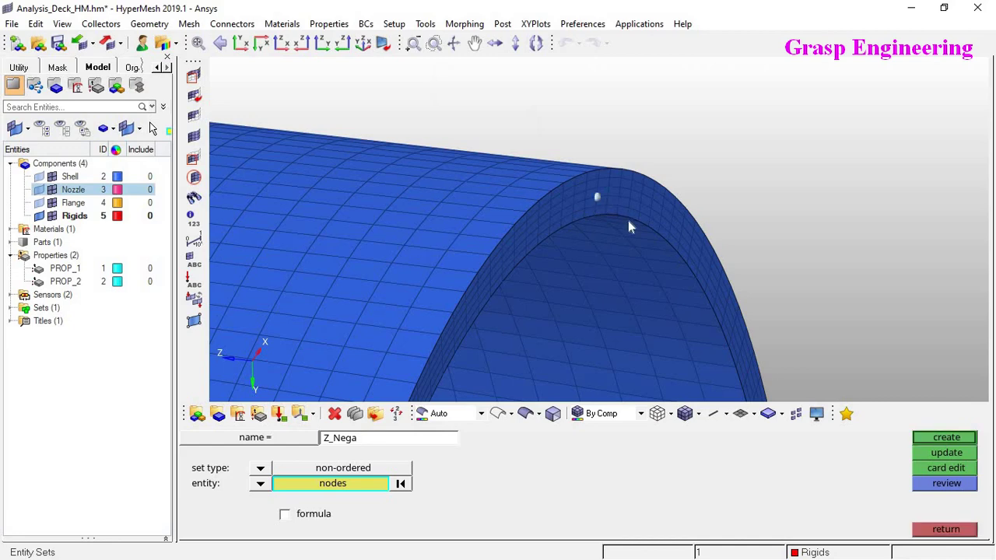
pyautogui.click(646, 497)
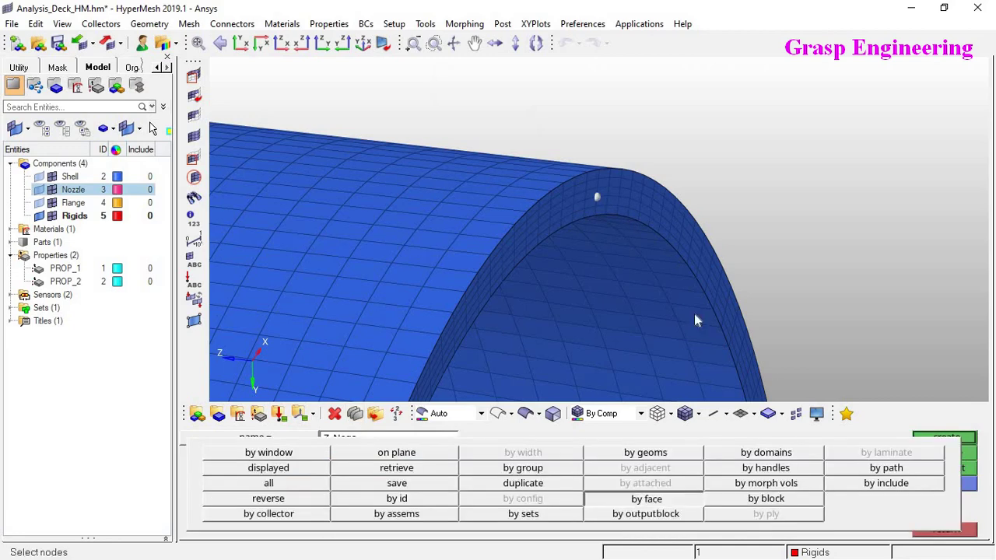
pyautogui.scroll(-6, 688, 256)
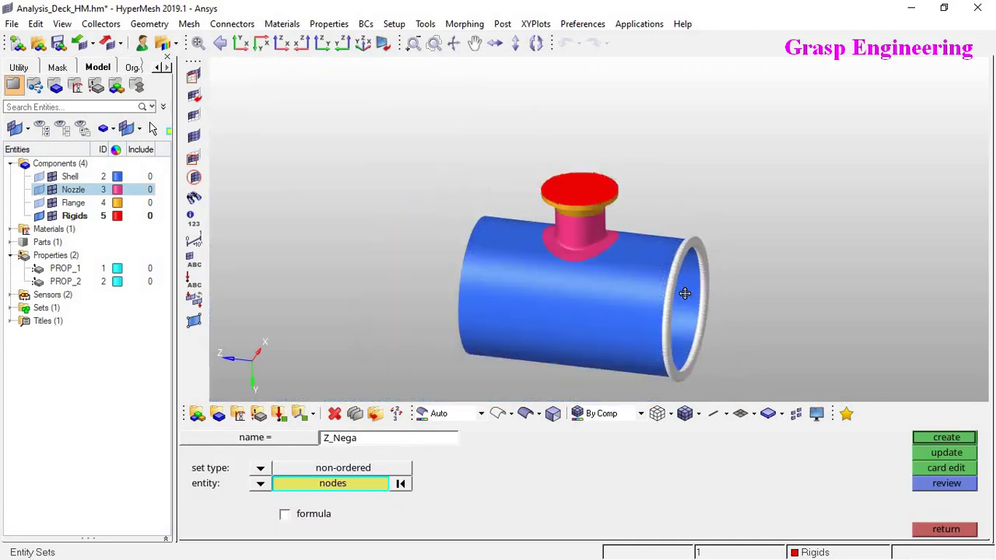
pyautogui.click(948, 438)
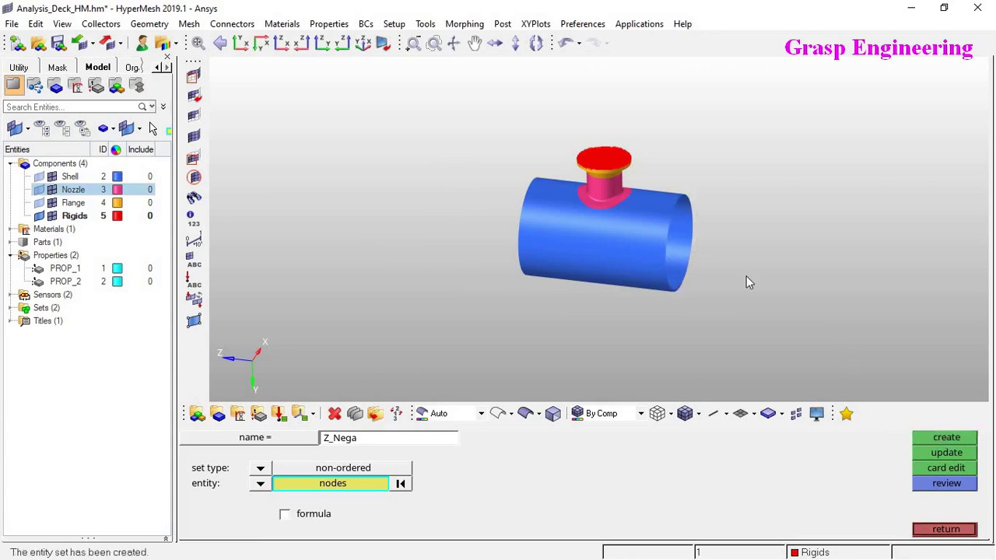
# - Create a node set named Z_Posi from all nodes on the shell's positive-Z end face, selected by face
pyautogui.click(381, 442)
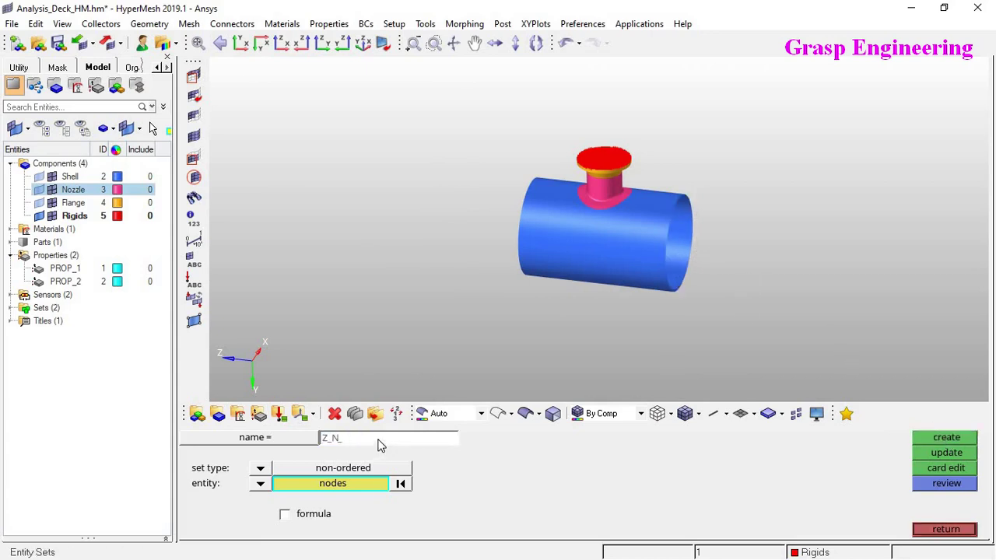
pyautogui.press('BackSpace')
pyautogui.keyDown('ctrl'); pyautogui.moveTo(651, 355); pyautogui.dragTo(555, 251); pyautogui.keyUp('ctrl')
pyautogui.keyDown('ctrl'); pyautogui.scroll(6, 541, 206); pyautogui.keyUp('ctrl')
pyautogui.keyDown('ctrl'); pyautogui.moveTo(635, 205); pyautogui.dragTo(922, 245); pyautogui.keyUp('ctrl')
pyautogui.keyDown('ctrl'); pyautogui.scroll(6, 530, 263); pyautogui.keyUp('ctrl')
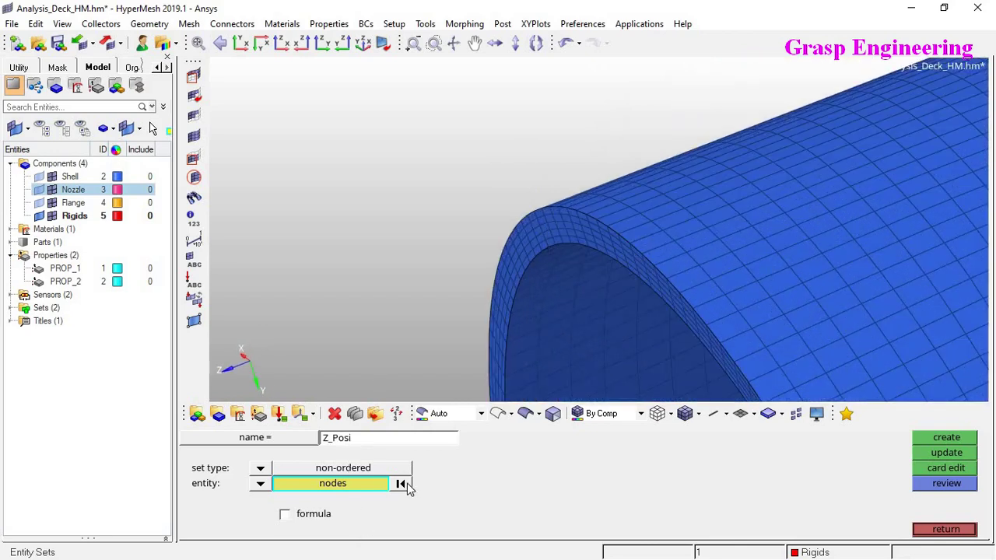
pyautogui.click(520, 241)
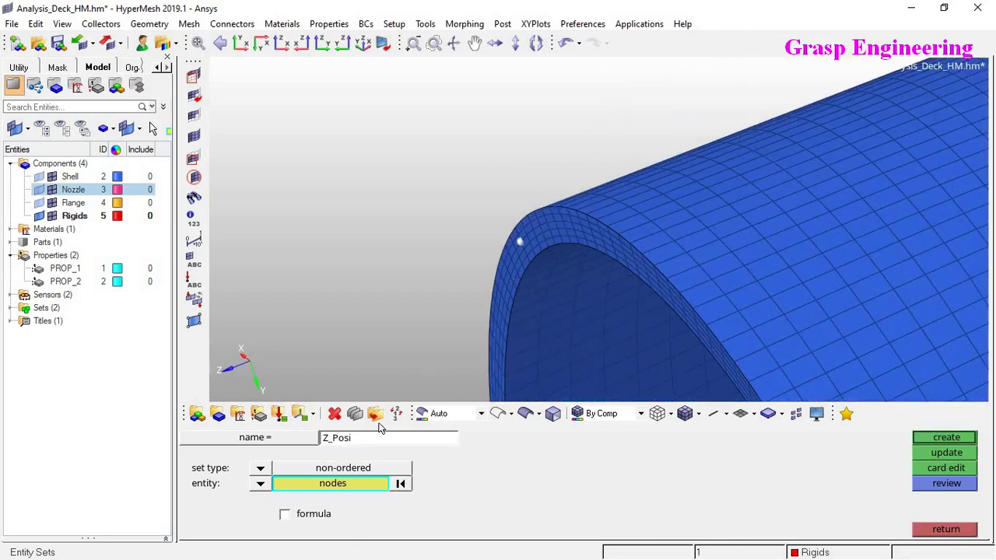
pyautogui.click(345, 485)
pyautogui.click(701, 499)
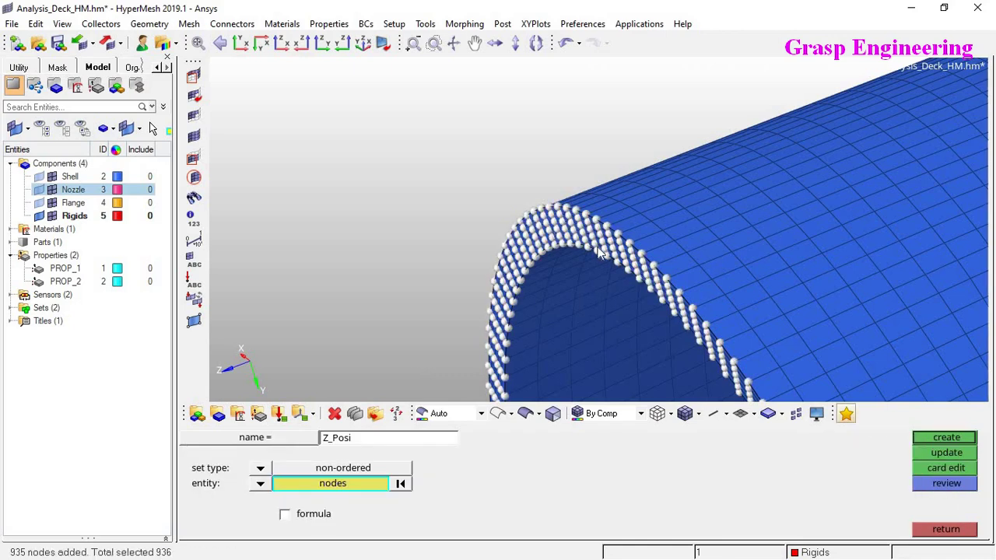
pyautogui.click(939, 439)
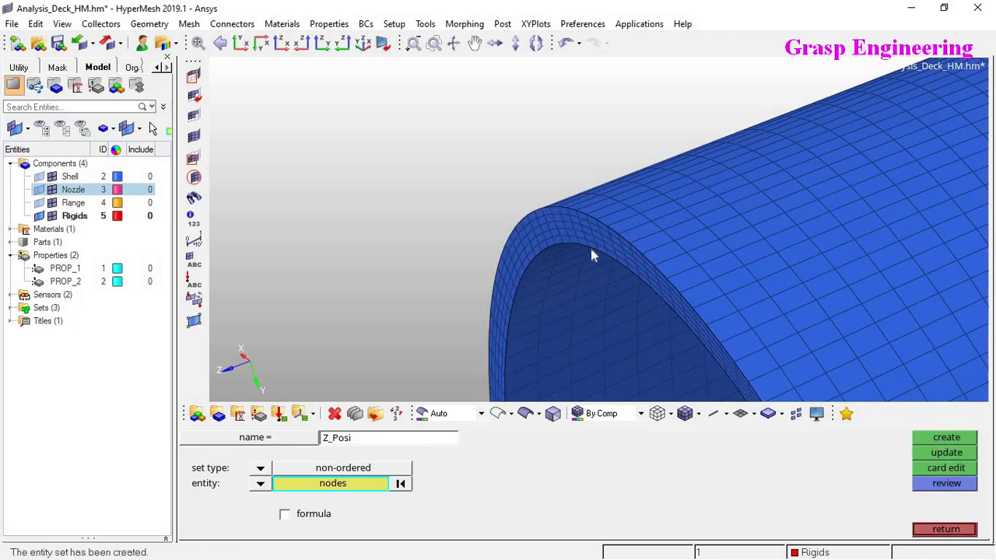
# - Hide the Rigids component's elements to expose the flange's outer face
pyautogui.keyDown('ctrl'); pyautogui.scroll(-10, 556, 249); pyautogui.keyUp('ctrl')
pyautogui.keyDown('ctrl'); pyautogui.moveTo(564, 321); pyautogui.dragTo(539, 319); pyautogui.keyUp('ctrl')
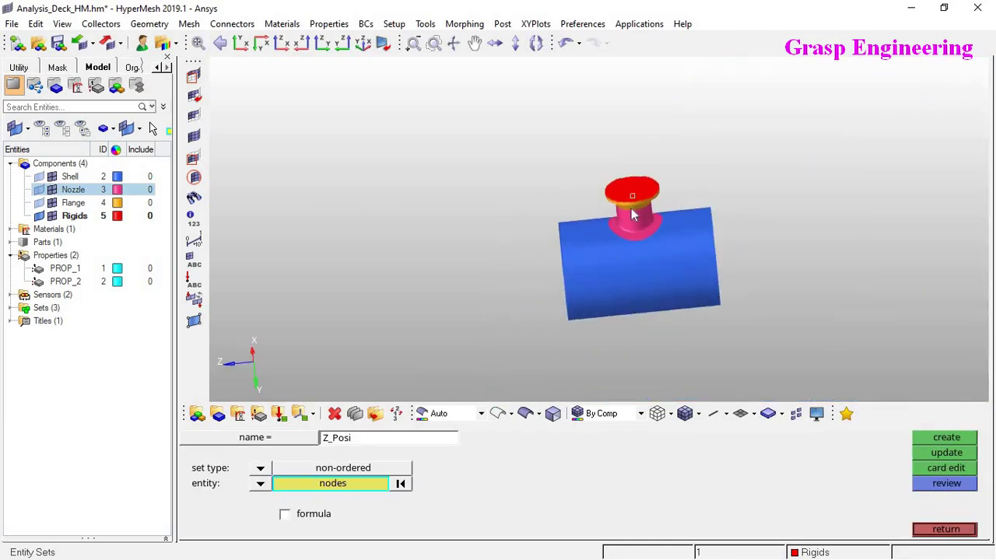
pyautogui.keyDown('ctrl'); pyautogui.scroll(3, 635, 215); pyautogui.keyUp('ctrl')
pyautogui.keyDown('ctrl'); pyautogui.scroll(6, 651, 158); pyautogui.keyUp('ctrl')
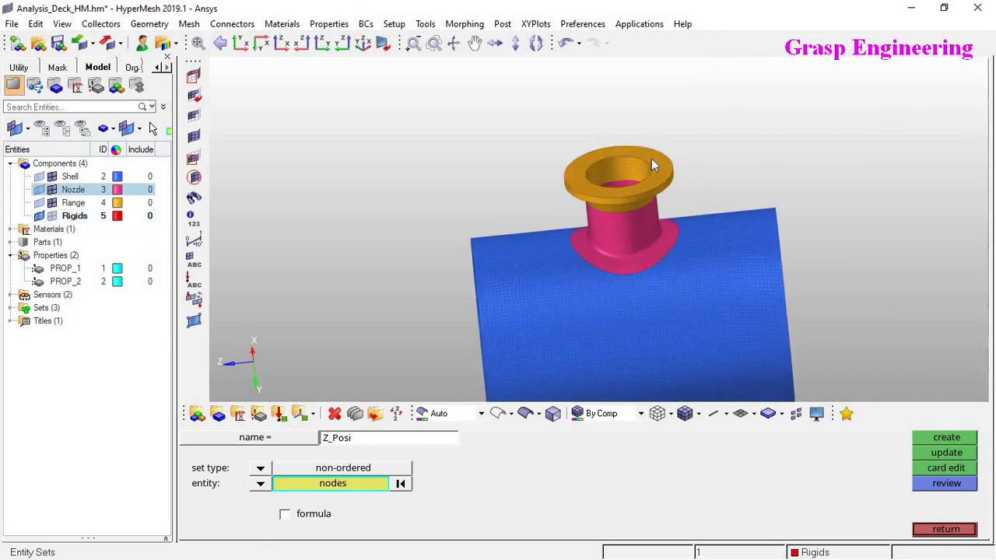
pyautogui.keyDown('ctrl'); pyautogui.scroll(-2, 537, 249); pyautogui.keyUp('ctrl')
pyautogui.keyDown('ctrl'); pyautogui.moveTo(538, 249); pyautogui.dragTo(571, 276); pyautogui.keyUp('ctrl')
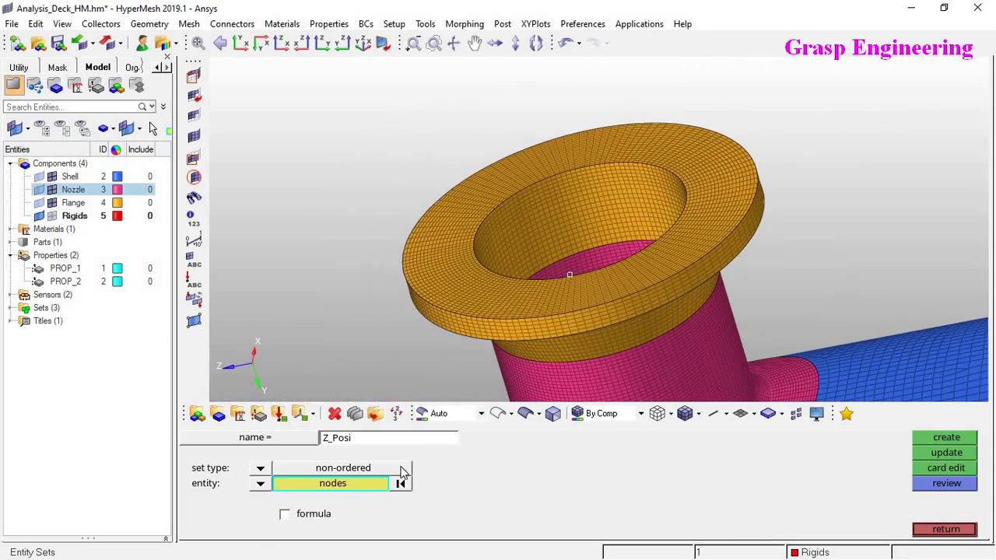
# - Create a node set named Nozzle_Face from all nodes on the flange's outer face, selected by face
pyautogui.click(362, 441)
pyautogui.write('No_')
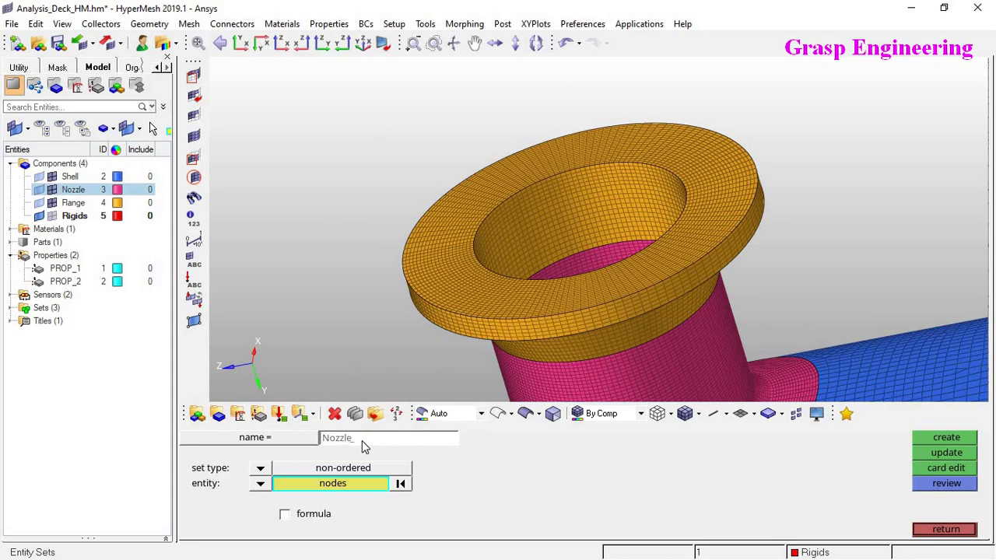
pyautogui.write('zzle_Face')
pyautogui.press('Return')
pyautogui.click(460, 280)
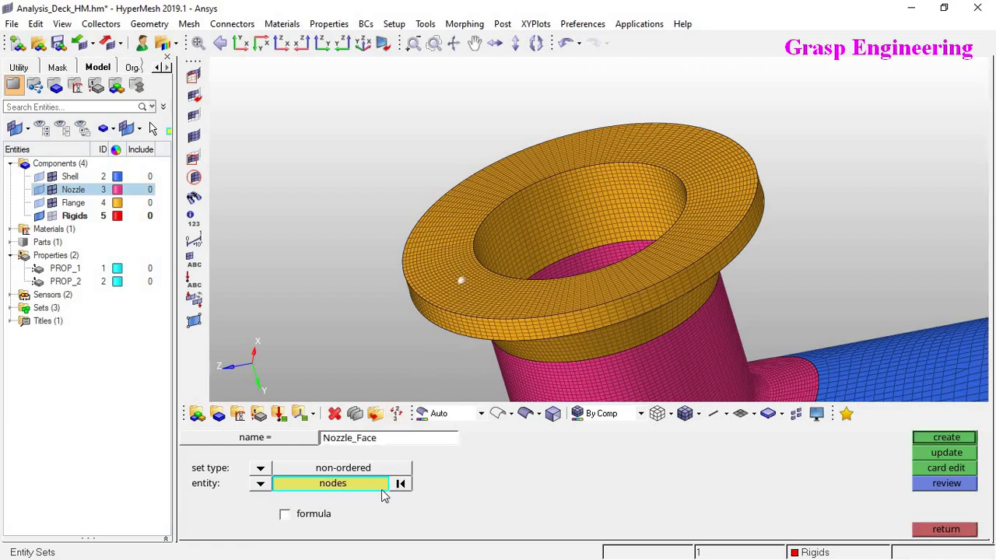
pyautogui.click(377, 486)
pyautogui.click(639, 498)
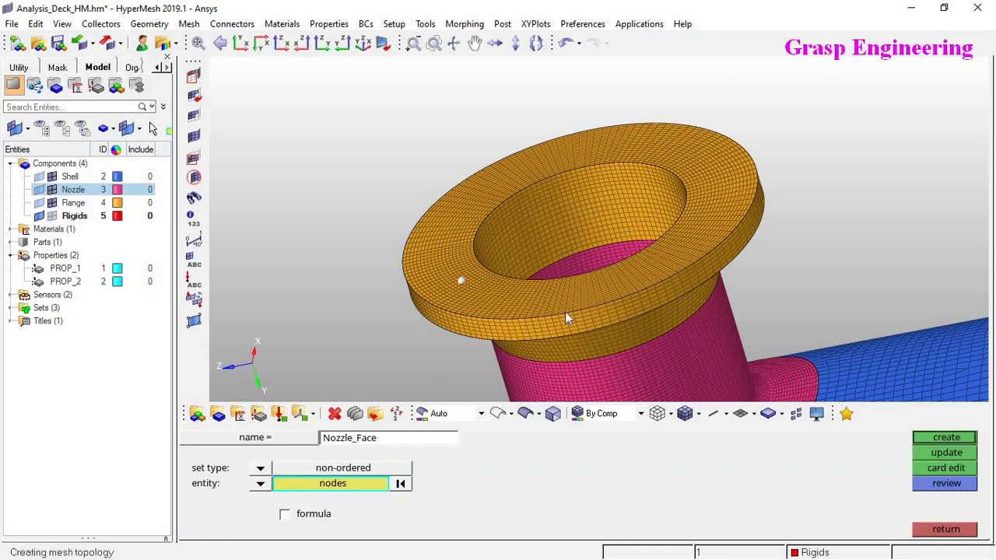
pyautogui.click(947, 438)
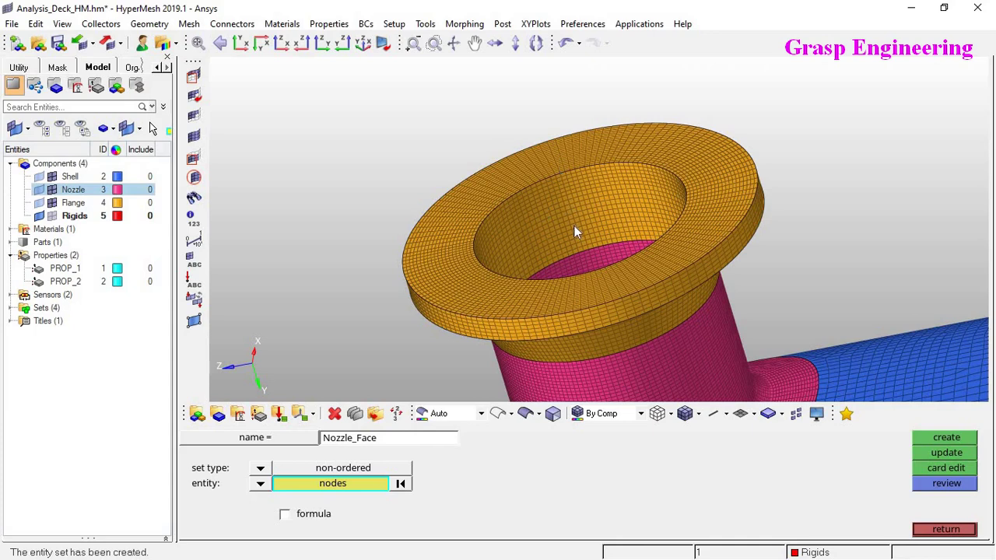
pyautogui.moveTo(574, 231)
pyautogui.keyDown('ctrl'); pyautogui.mouseDown()
pyautogui.moveTo(491, 207)
pyautogui.moveTo(536, 222)
pyautogui.moveTo(623, 223)
pyautogui.moveTo(589, 229)
pyautogui.mouseUp(); pyautogui.keyUp('ctrl')
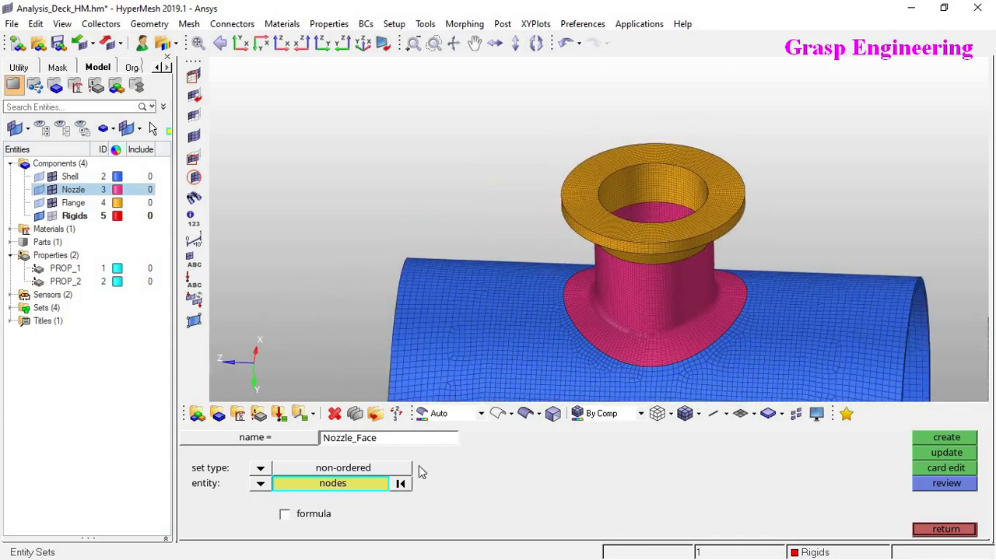
pyautogui.keyDown('ctrl'); pyautogui.moveTo(607, 289); pyautogui.dragTo(516, 207); pyautogui.keyUp('ctrl')
pyautogui.keyDown('ctrl'); pyautogui.scroll(-3, 516, 207); pyautogui.keyUp('ctrl')
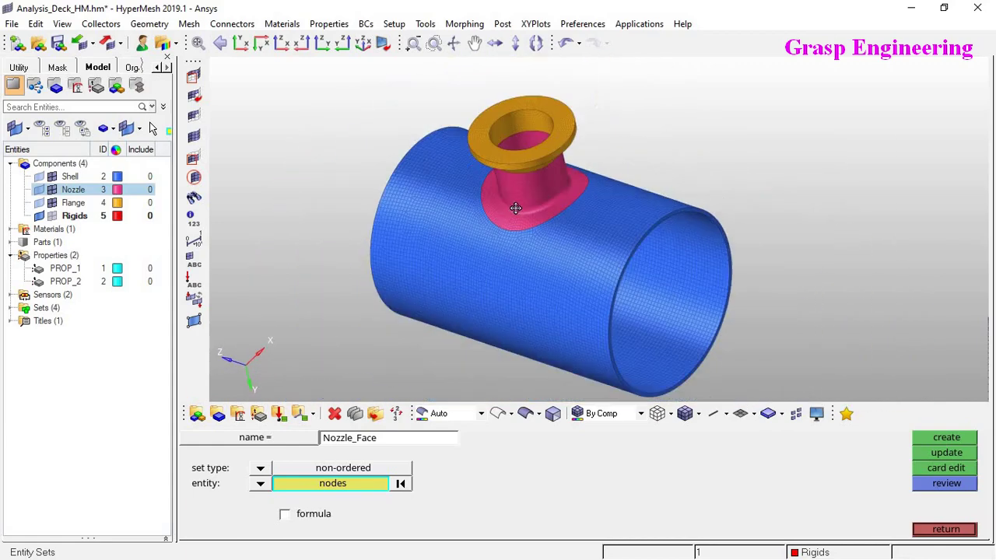
pyautogui.keyDown('ctrl'); pyautogui.moveTo(491, 141); pyautogui.dragTo(481, 136, button='right'); pyautogui.keyUp('ctrl')
pyautogui.keyDown('ctrl'); pyautogui.moveTo(481, 136); pyautogui.dragTo(608, 304); pyautogui.keyUp('ctrl')
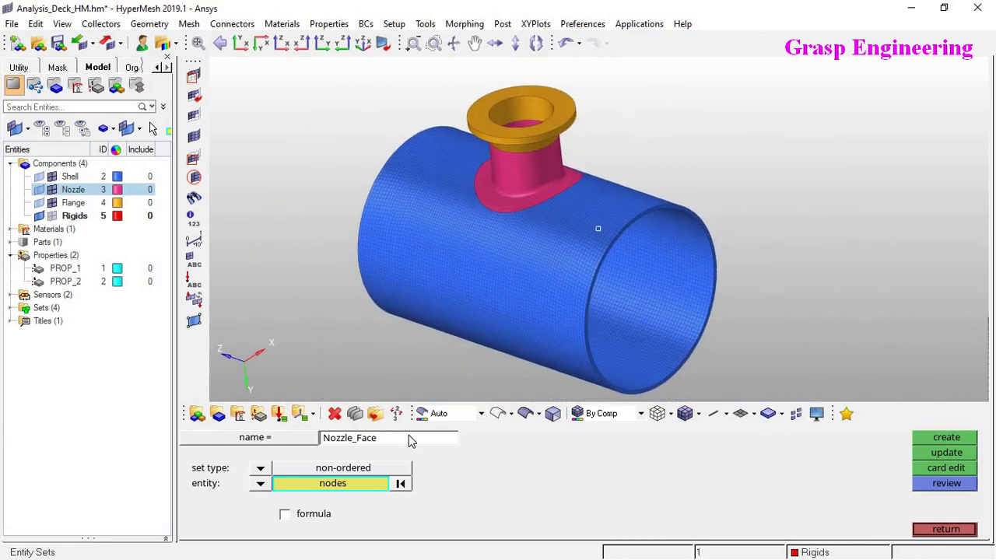
# - Name the new node entity set Internal_Pressure
pyautogui.click(407, 437)
pyautogui.press('BackSpace')
pyautogui.write('Internal_')
pyautogui.write('Pre_')
pyautogui.write('ssure')
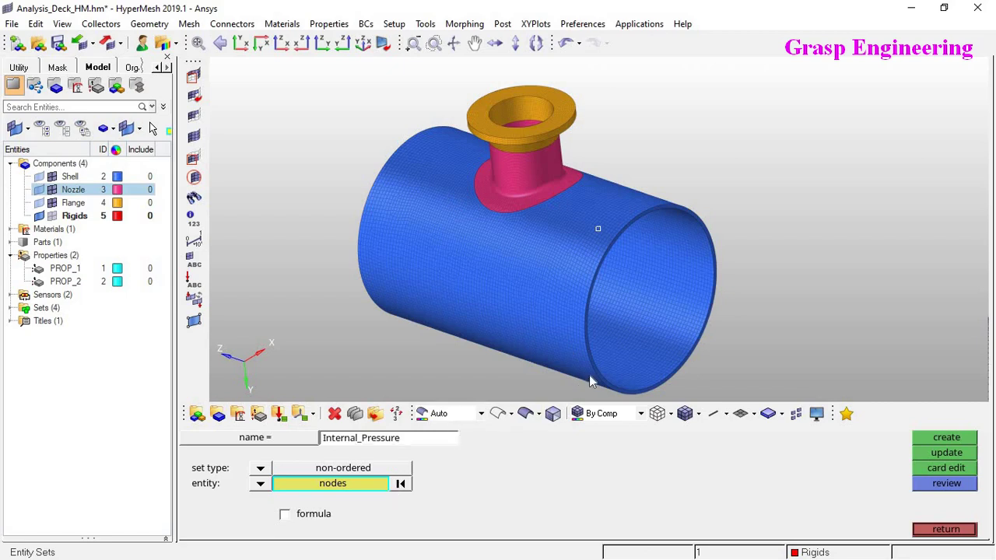
# - Pick a node on the shell's inner surface and extend the selection by face to the connected internal surfaces
pyautogui.click(629, 347)
pyautogui.click(369, 484)
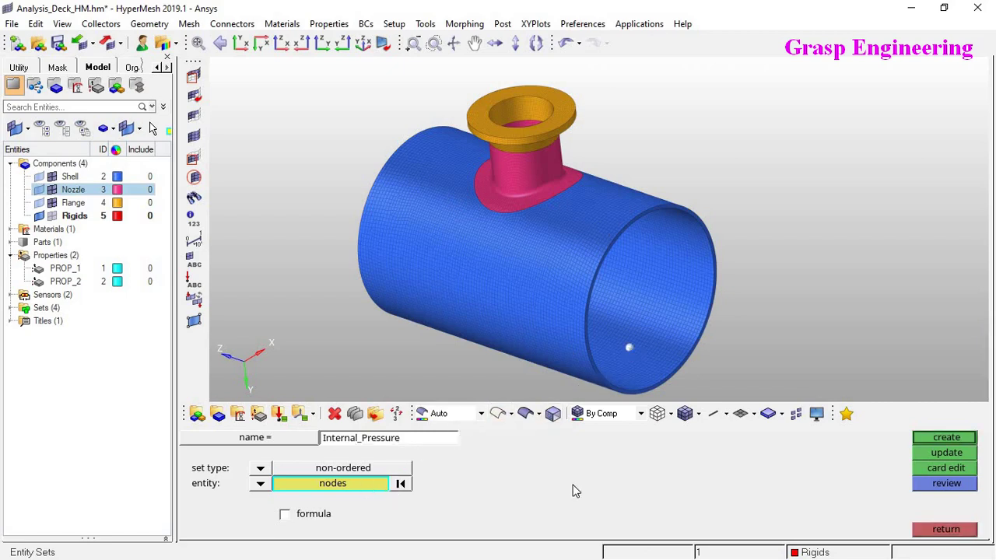
pyautogui.click(646, 493)
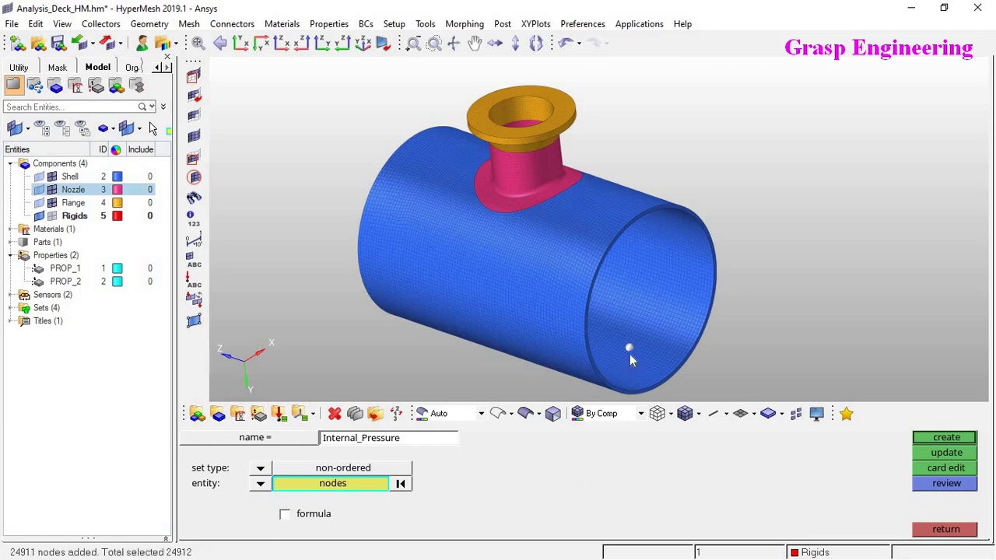
# - Check the selected nodes inside the shell and nozzle bore, and create the Internal_Pressure node set
pyautogui.scroll(3, 652, 216)
pyautogui.scroll(5, 653, 216)
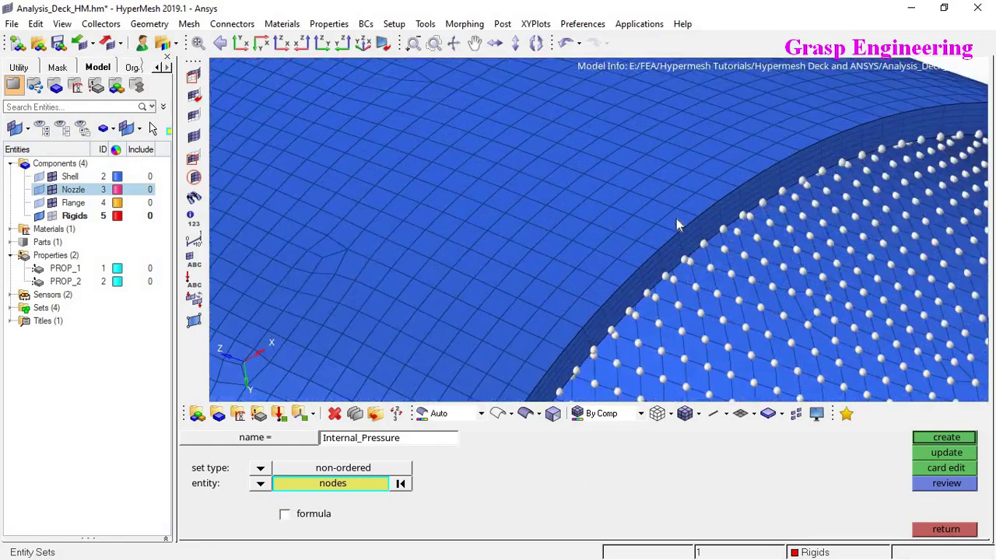
pyautogui.scroll(1, 676, 305)
pyautogui.keyDown('ctrl'); pyautogui.scroll(-7, 676, 304); pyautogui.keyUp('ctrl')
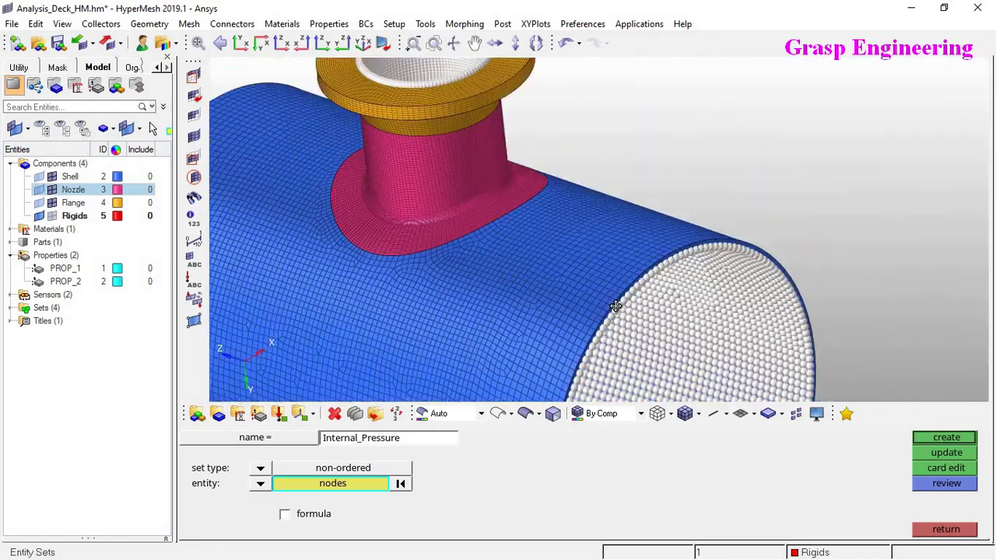
pyautogui.keyDown('ctrl'); pyautogui.moveTo(531, 279); pyautogui.dragTo(561, 295); pyautogui.keyUp('ctrl')
pyautogui.scroll(5, 425, 178)
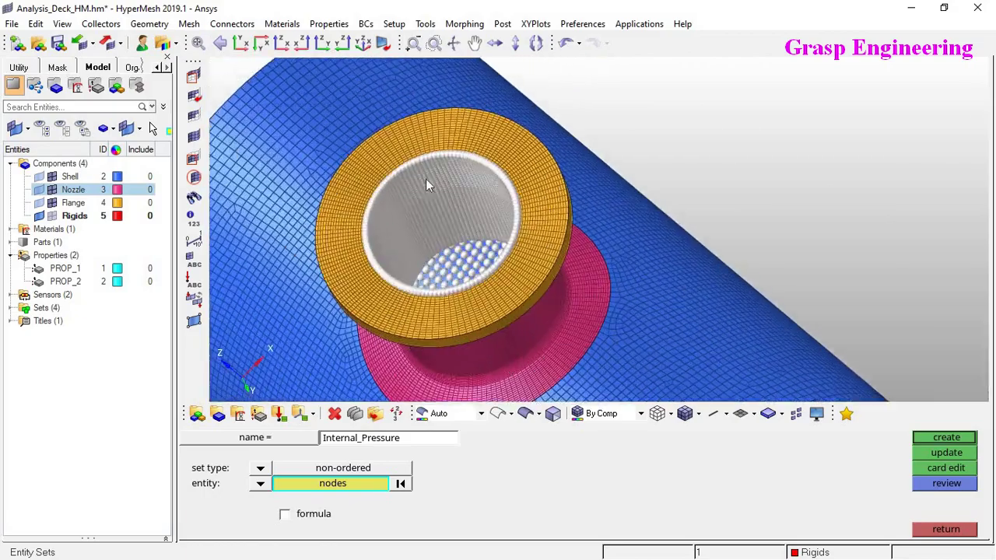
pyautogui.scroll(-4, 452, 182)
pyautogui.keyDown('ctrl'); pyautogui.moveTo(453, 183); pyautogui.dragTo(476, 200); pyautogui.keyUp('ctrl')
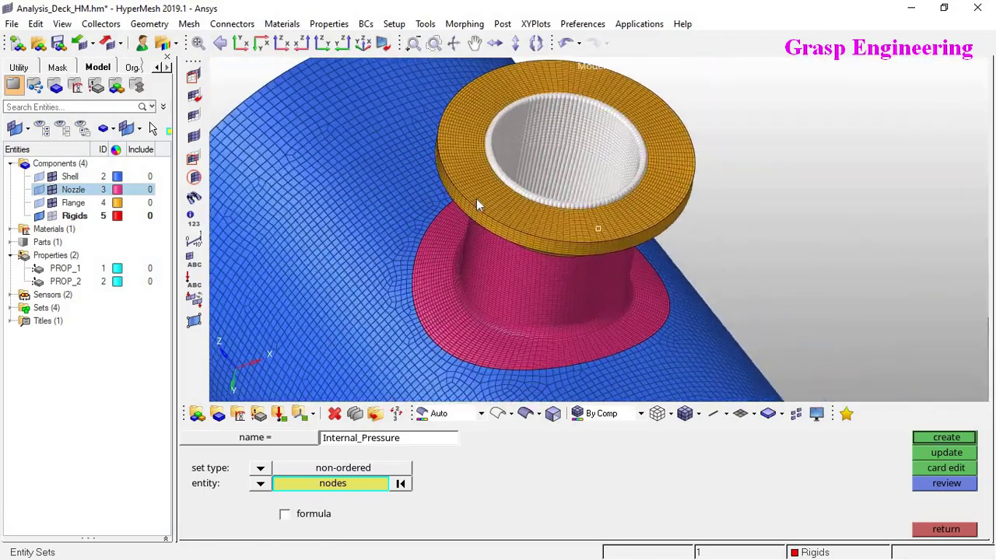
pyautogui.keyDown('ctrl'); pyautogui.scroll(-5, 477, 200); pyautogui.keyUp('ctrl')
pyautogui.keyDown('ctrl'); pyautogui.moveTo(549, 309); pyautogui.dragTo(537, 261); pyautogui.keyUp('ctrl')
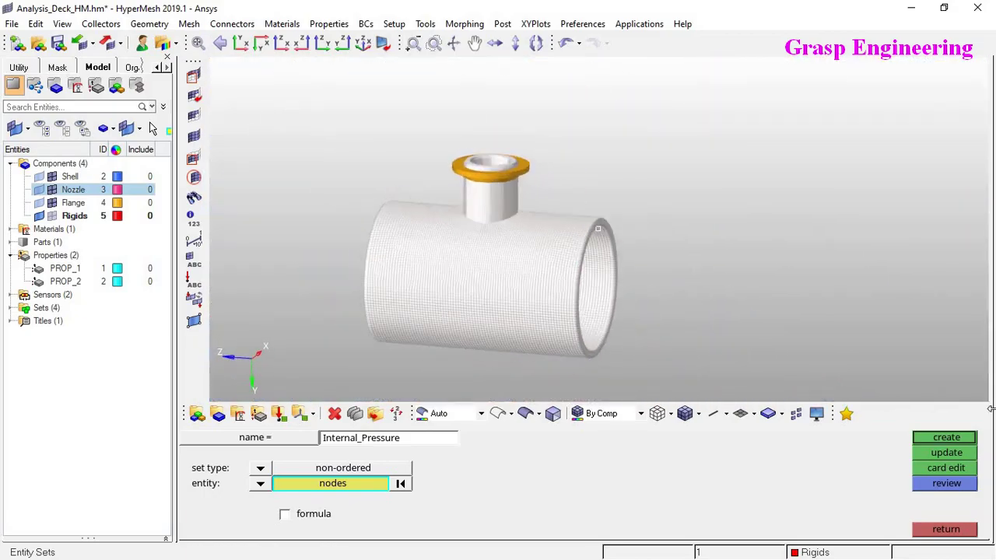
pyautogui.click(963, 438)
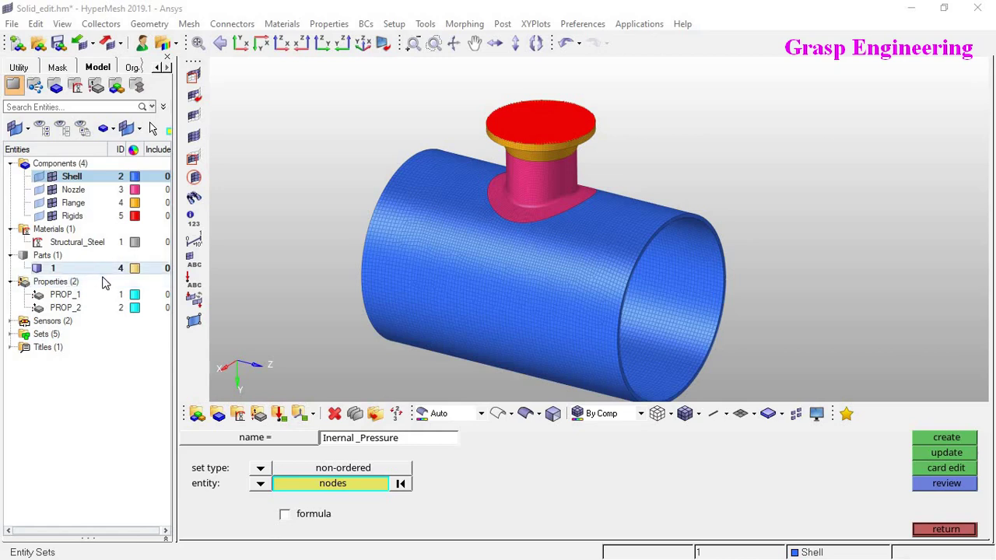
# - Expand the Sets folder in the model browser to list its entity sets
pyautogui.click(55, 336)
pyautogui.rightClick(54, 335)
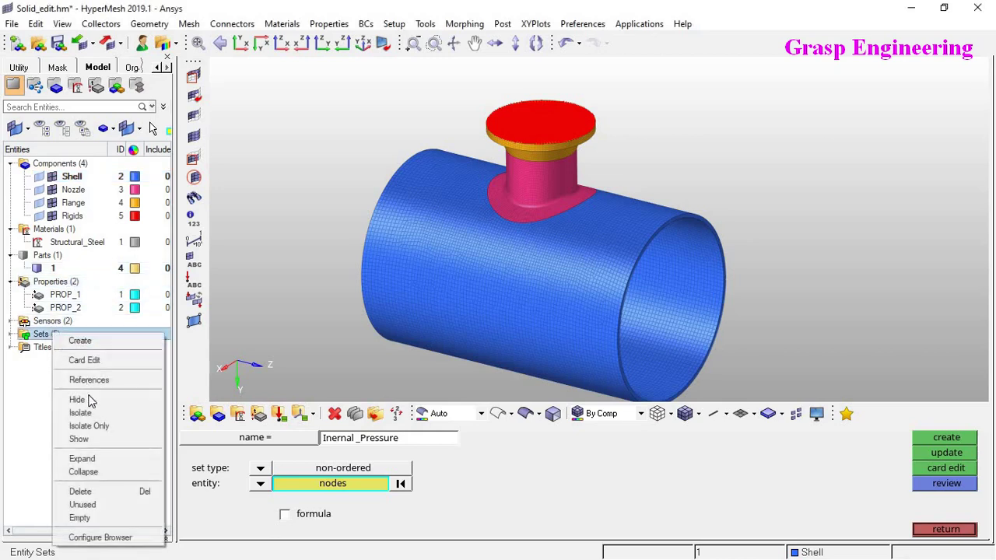
pyautogui.click(84, 458)
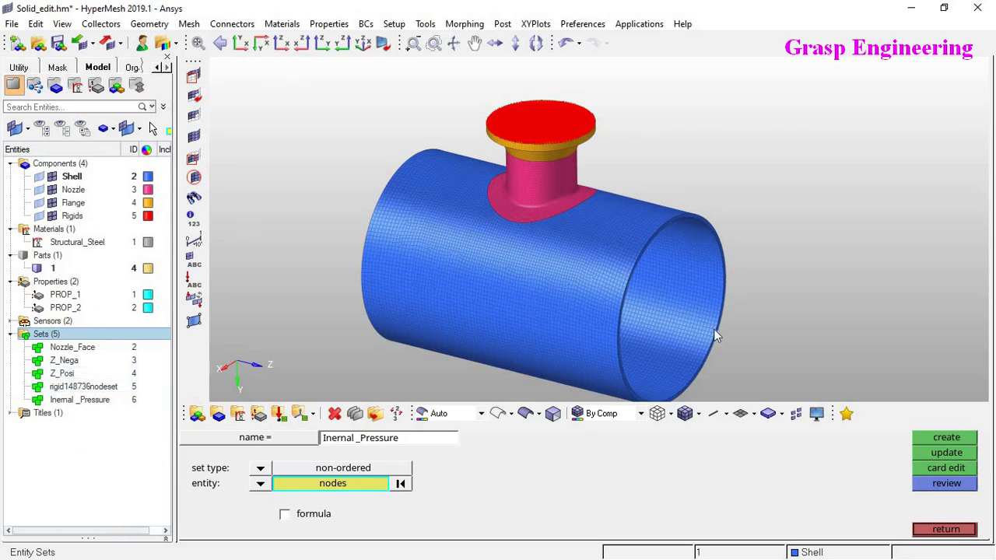
# - Review the node locations of the Nozzle_Face, Z_Nega, Z_Posi and internal pressure sets, and leave the entity sets panel
pyautogui.click(947, 483)
pyautogui.click(360, 443)
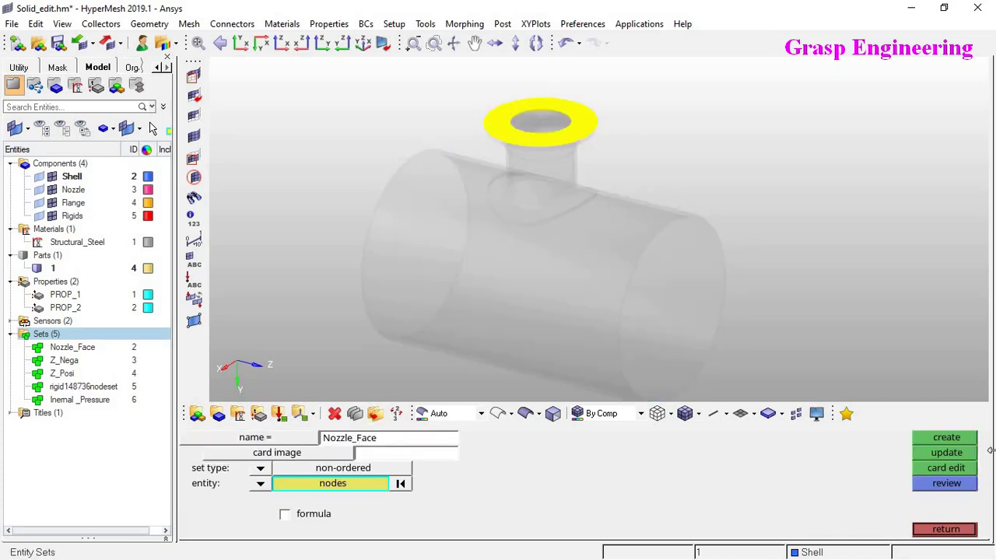
pyautogui.click(950, 485)
pyautogui.click(329, 458)
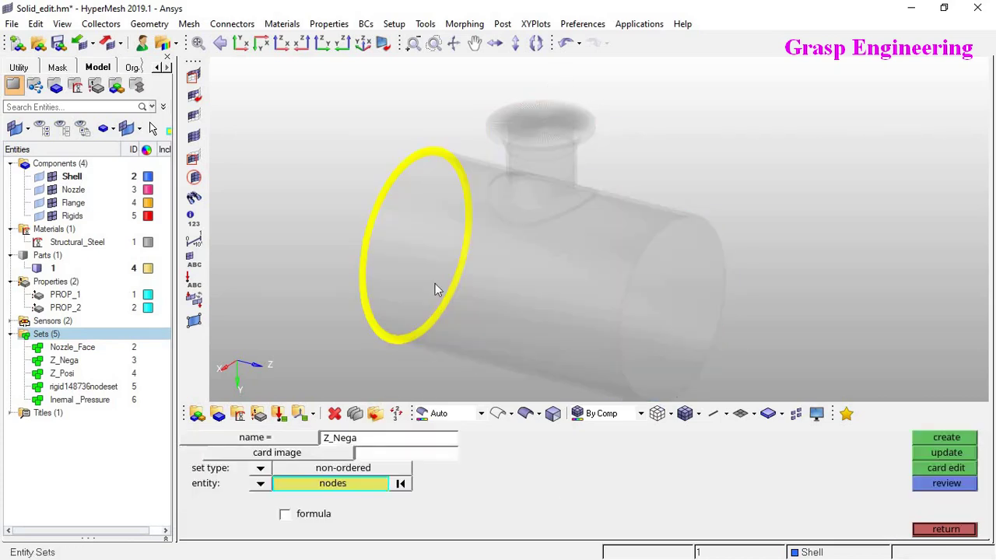
pyautogui.click(946, 486)
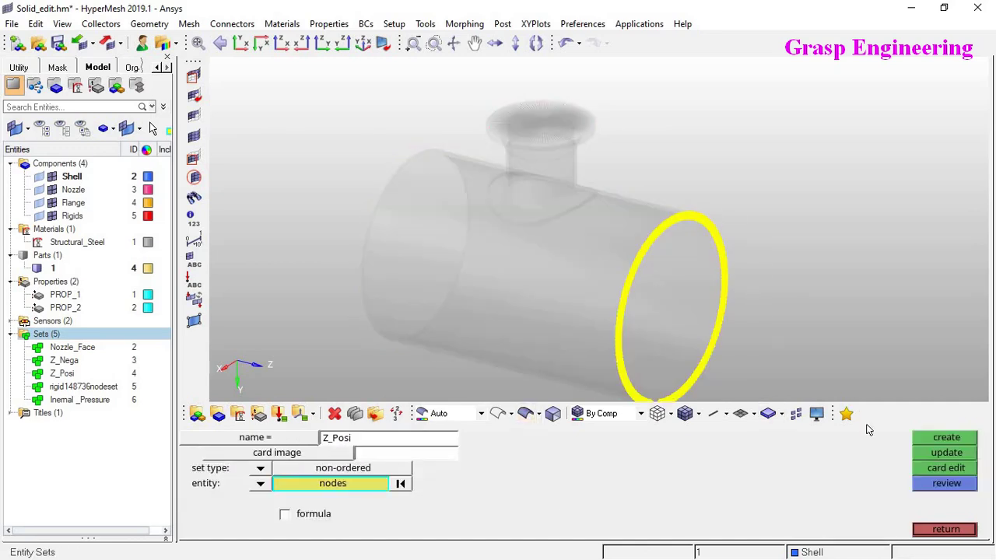
pyautogui.click(947, 483)
pyautogui.click(325, 502)
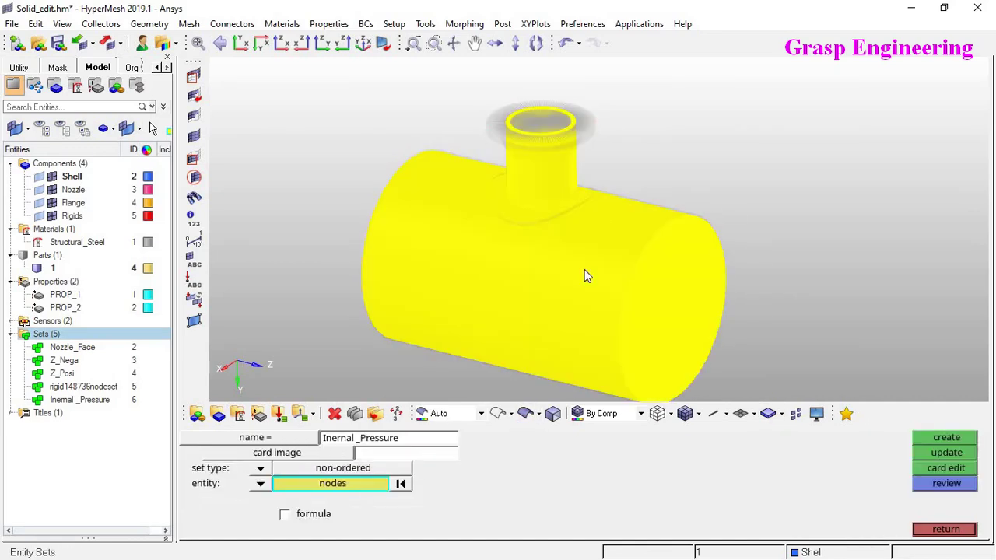
pyautogui.click(945, 487)
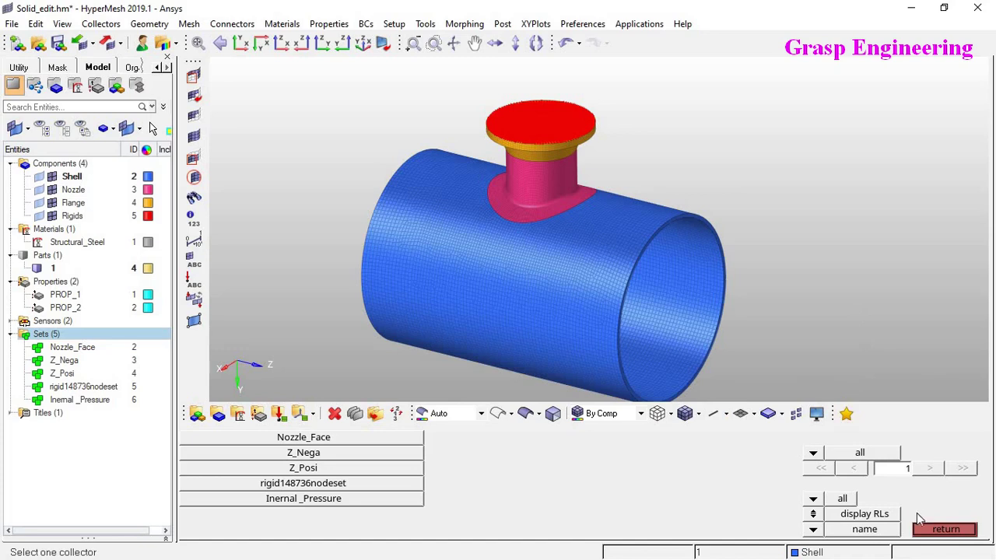
pyautogui.click(946, 529)
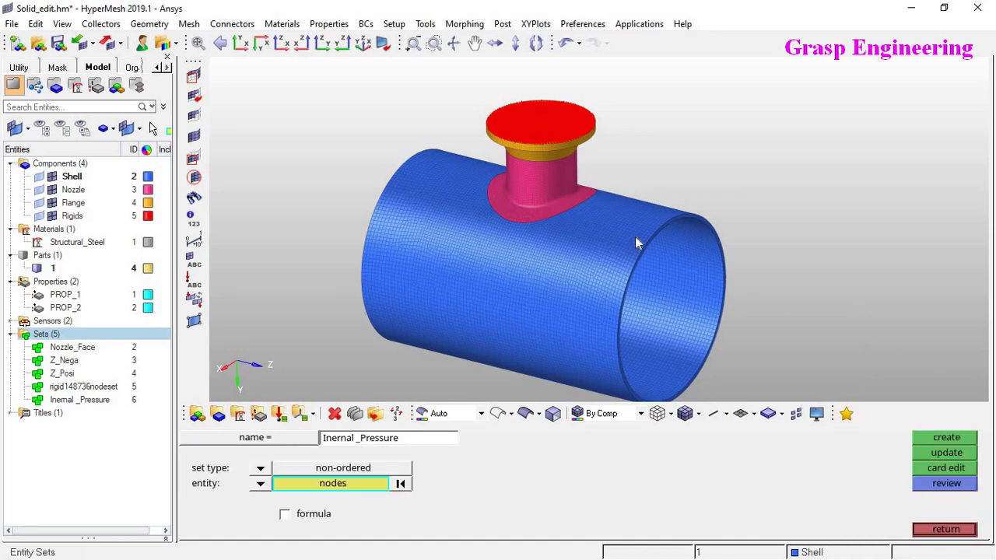
pyautogui.click(944, 529)
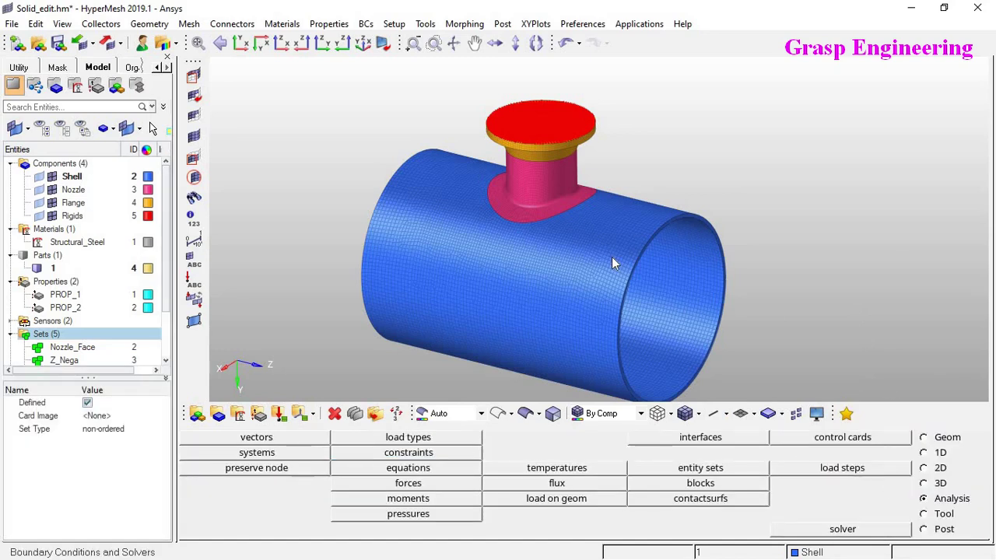
pyautogui.scroll(-3, 554, 249)
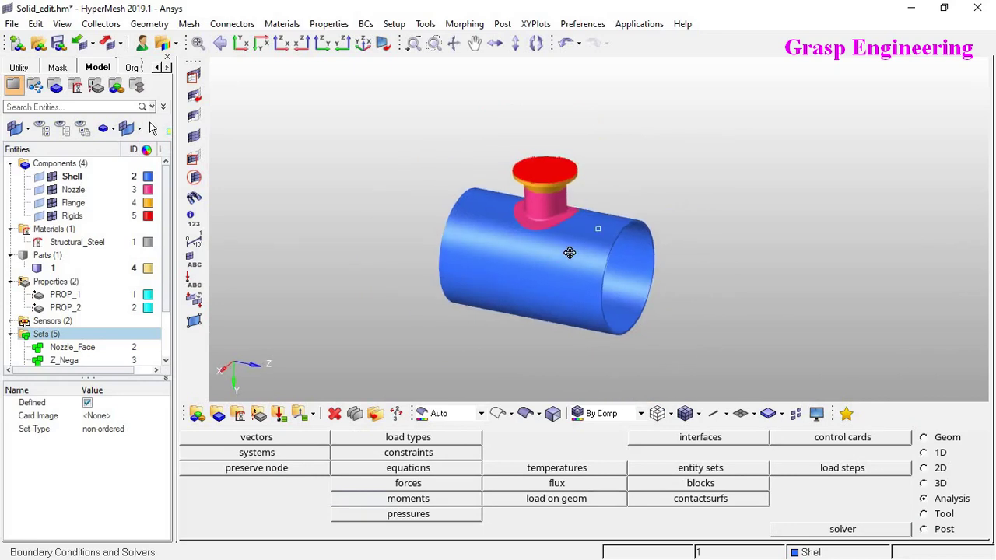
pyautogui.keyDown('ctrl'); pyautogui.moveTo(529, 226); pyautogui.dragTo(523, 223, button='right'); pyautogui.keyUp('ctrl')
pyautogui.scroll(2, 523, 223)
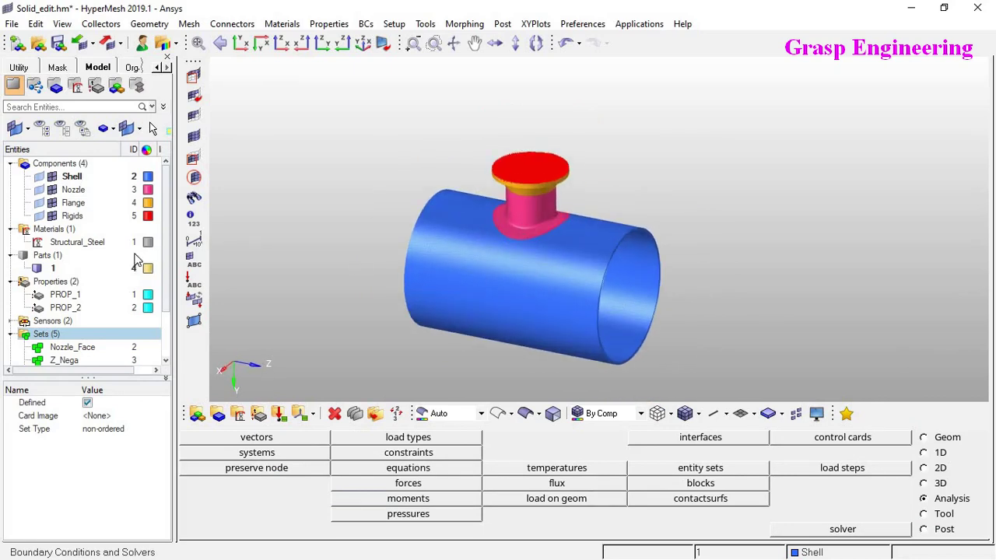
pyautogui.scroll(3, 507, 255)
pyautogui.scroll(-2, 475, 234)
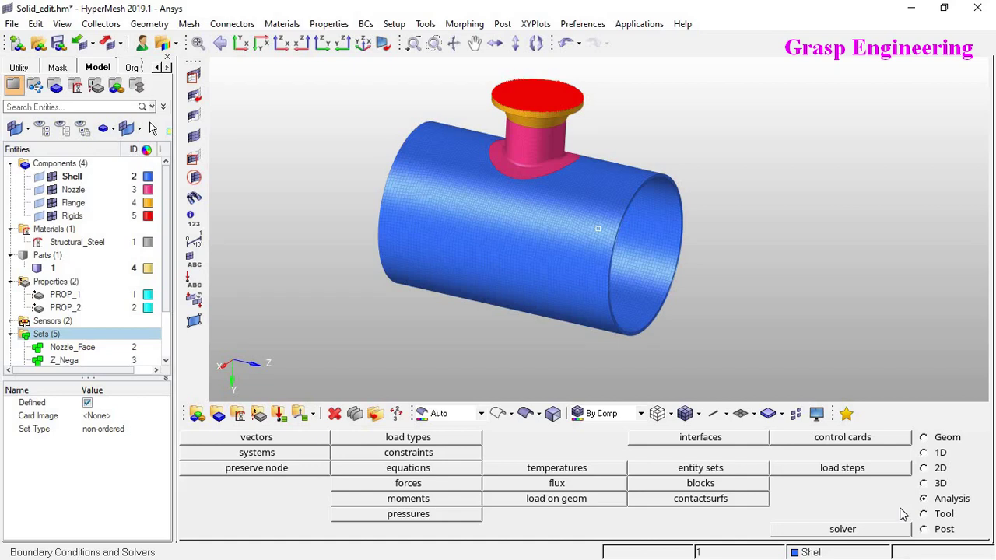
# - Start a new load collector and name it Internal_Pressure
pyautogui.click(281, 416)
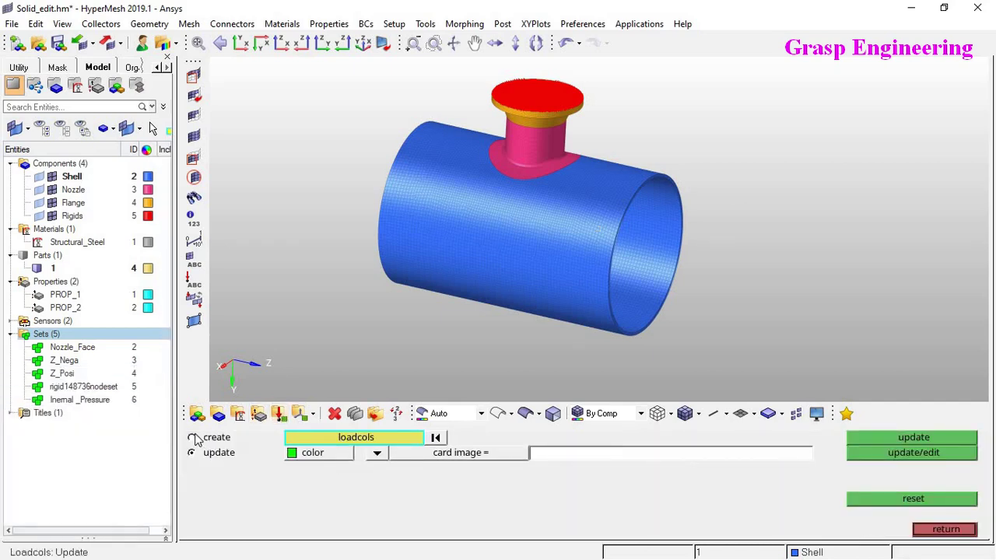
pyautogui.click(192, 437)
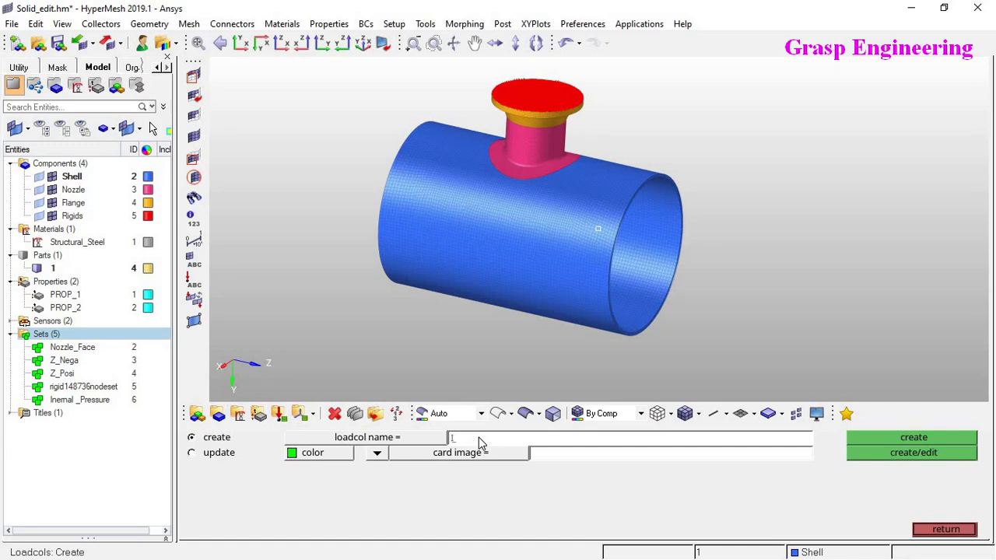
pyautogui.write('ternal_Pressure')
# - Set the load collector's color to magenta, create it without a card image, and leave the collector panel
pyautogui.click(406, 456)
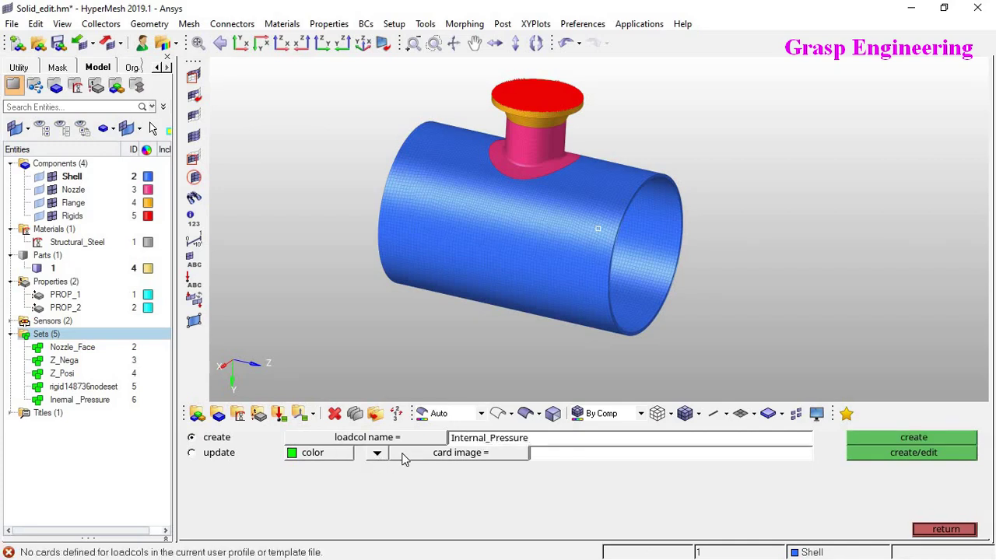
pyautogui.click(380, 469)
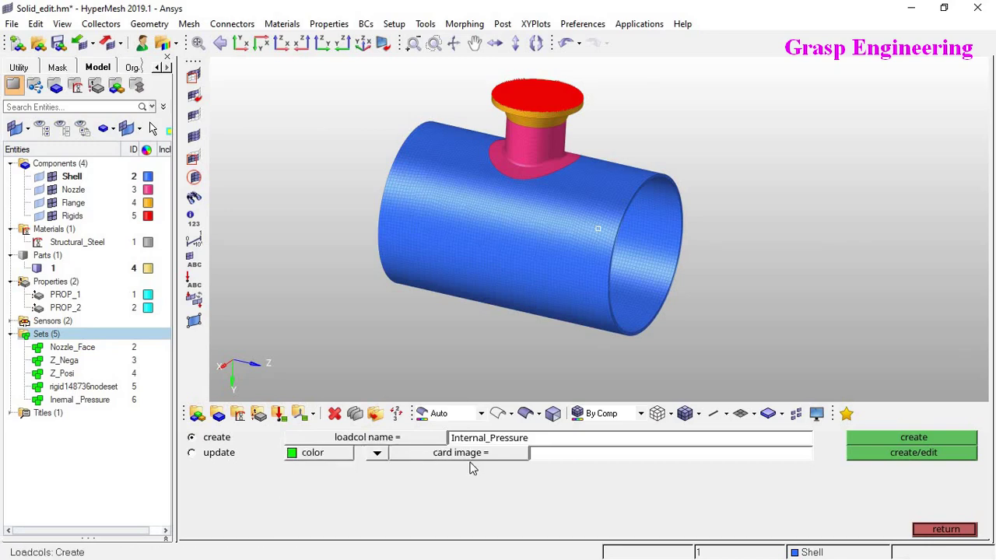
pyautogui.click(318, 456)
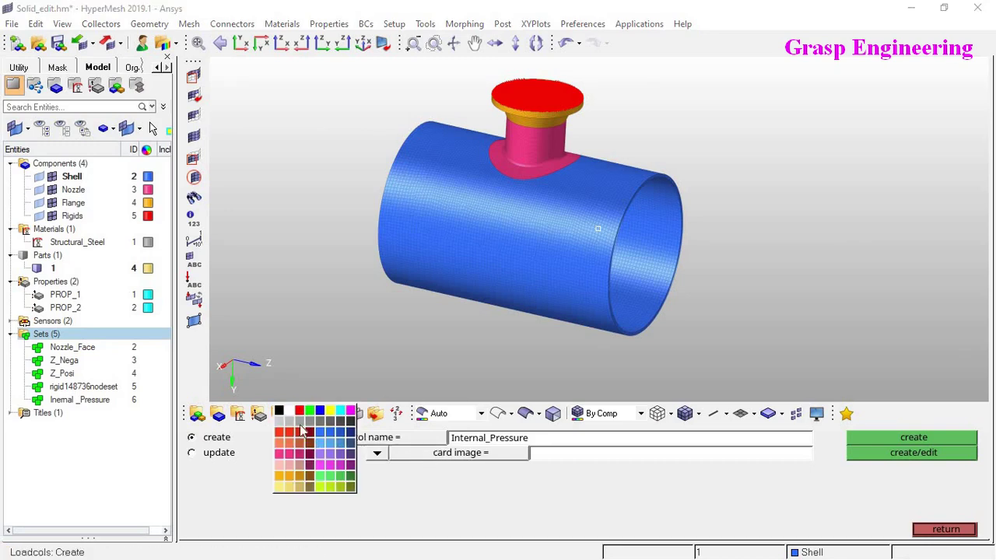
pyautogui.click(322, 465)
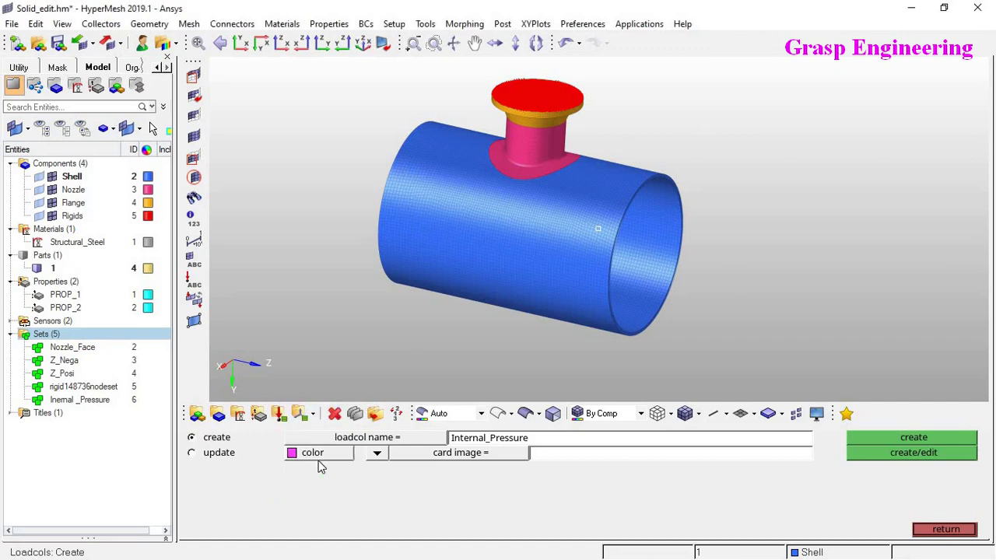
pyautogui.click(947, 440)
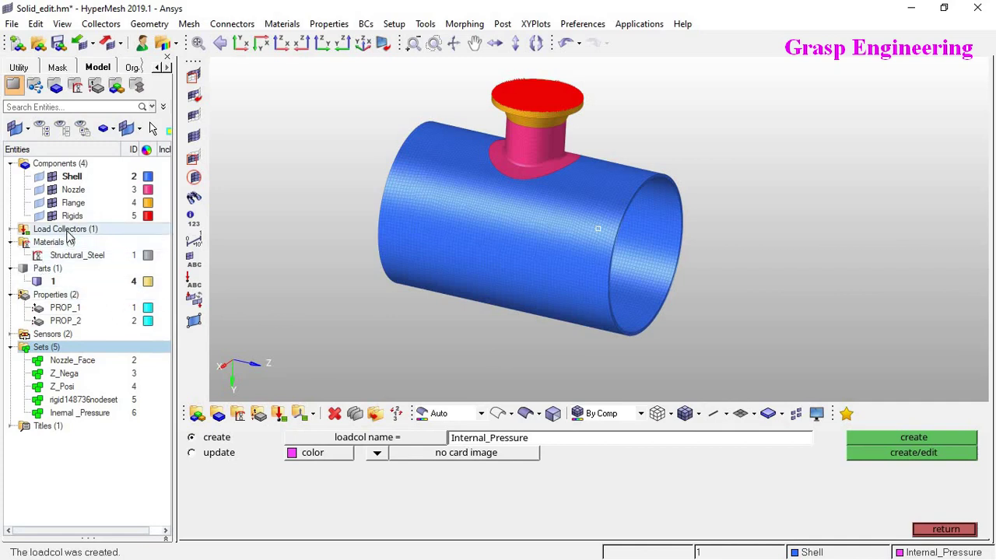
pyautogui.click(968, 534)
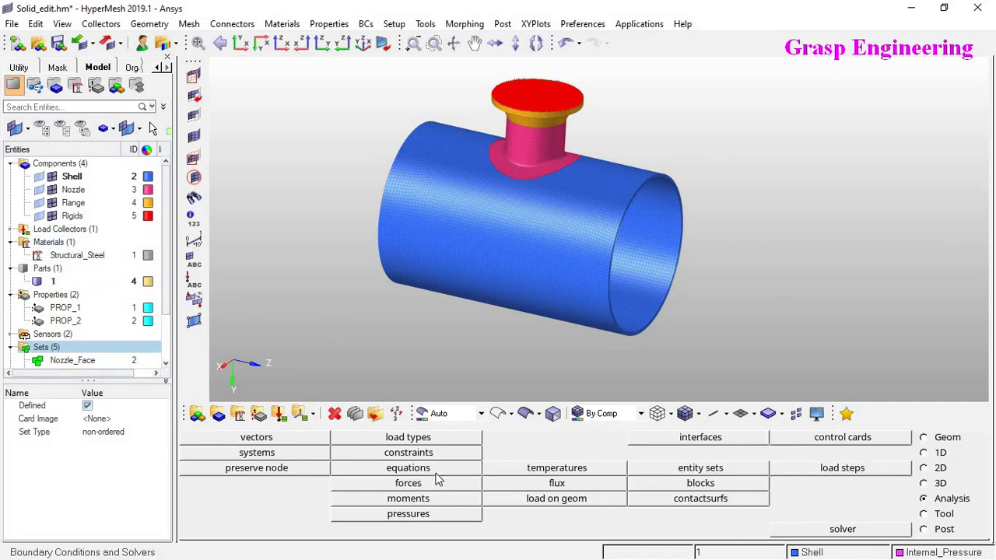
# - Start creating a pressure load and set its target entity type to elems
pyautogui.click(426, 514)
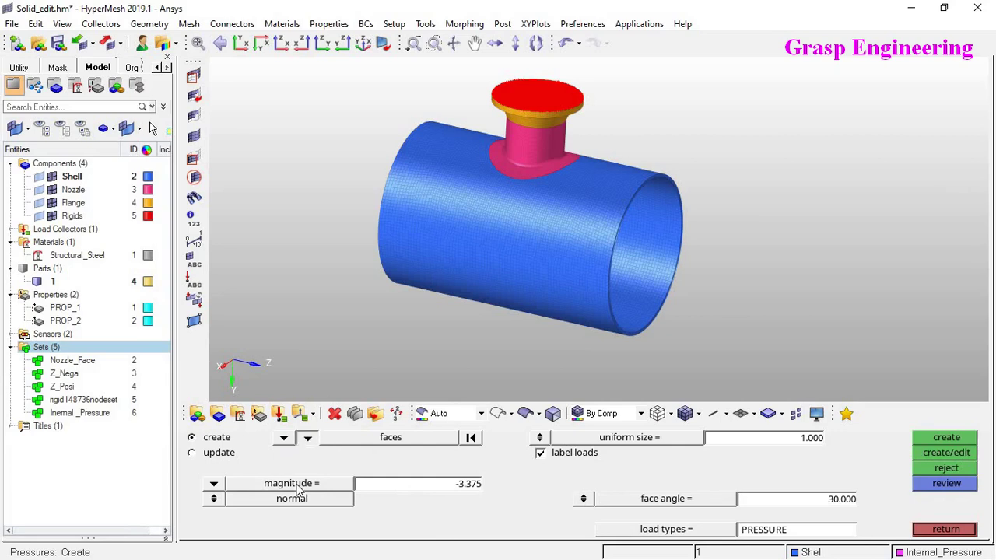
pyautogui.click(307, 438)
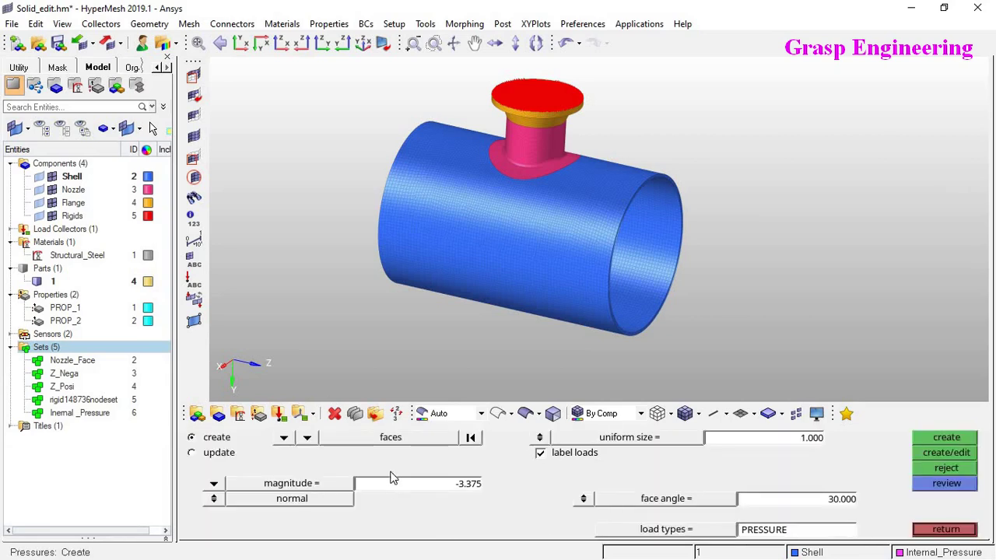
pyautogui.click(284, 438)
pyautogui.click(293, 455)
pyautogui.click(308, 438)
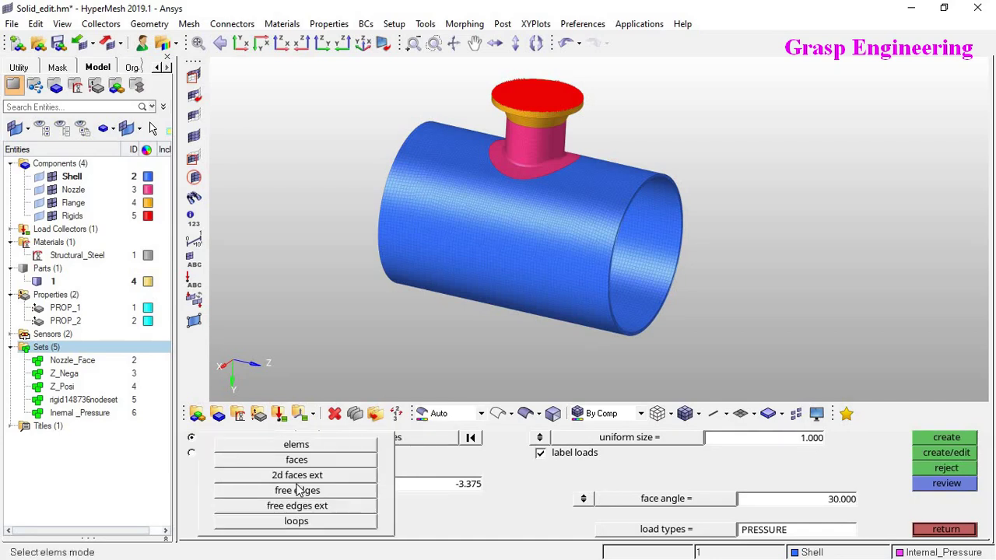
pyautogui.click(318, 447)
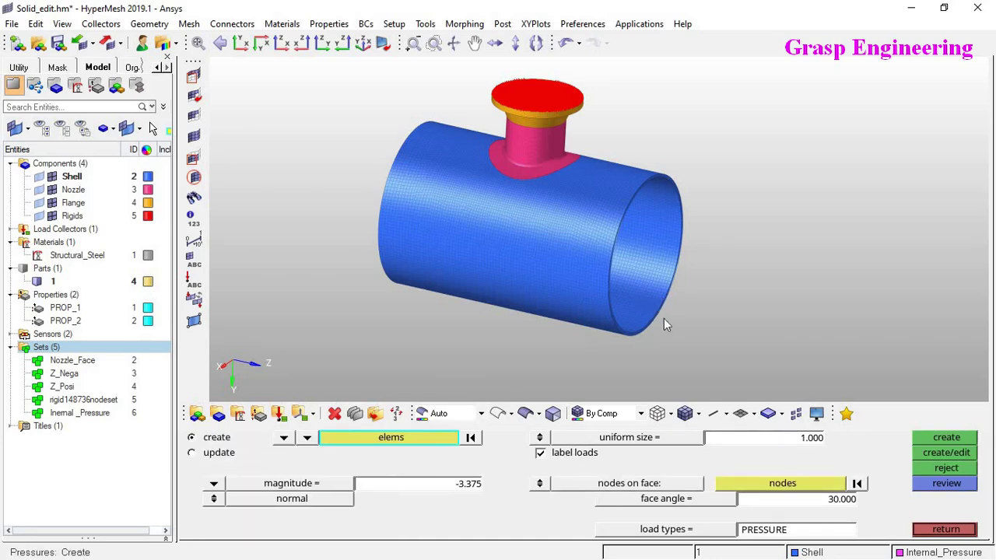
# - Try to select the shell's inner-surface elements by face for the pressure load, clearing the selection for a second attempt
pyautogui.click(394, 438)
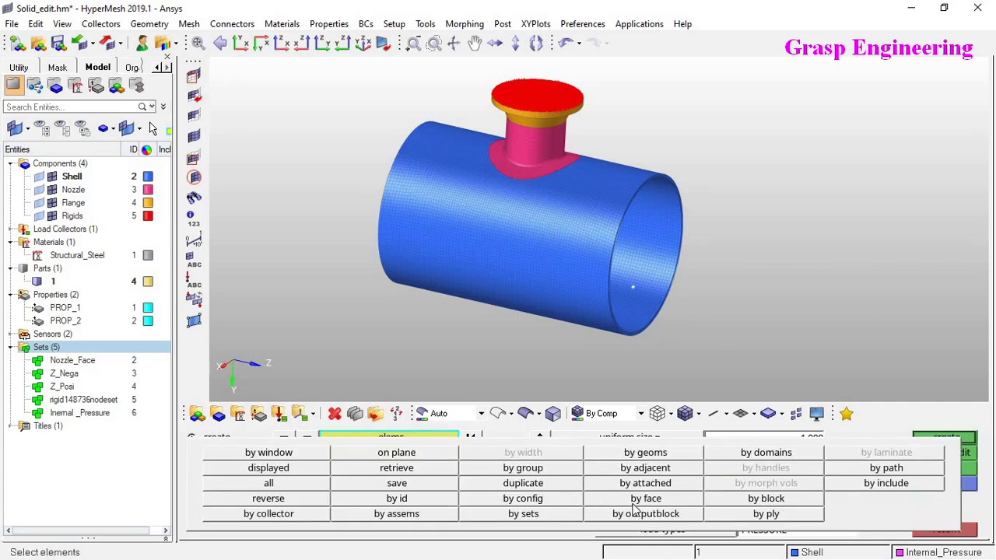
pyautogui.click(642, 500)
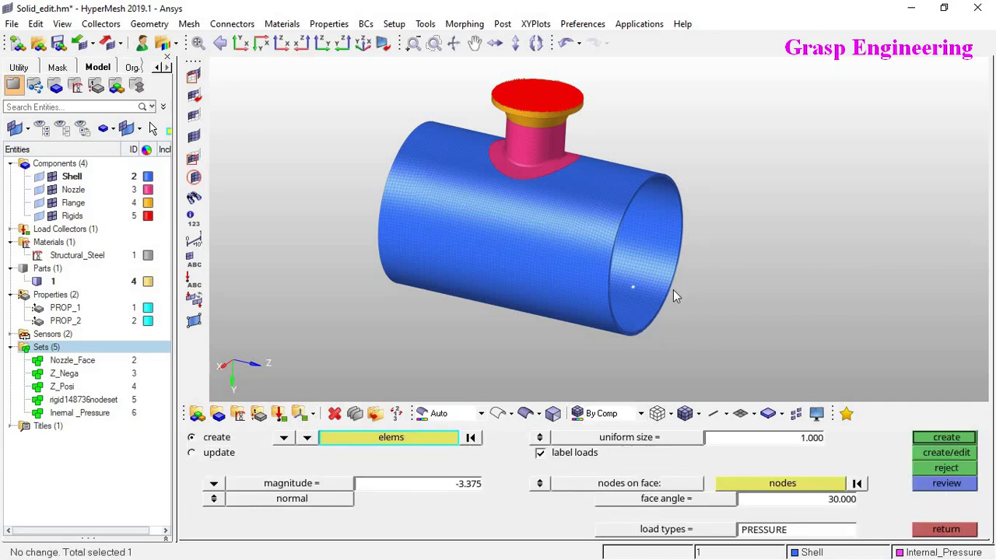
pyautogui.scroll(5, 650, 276)
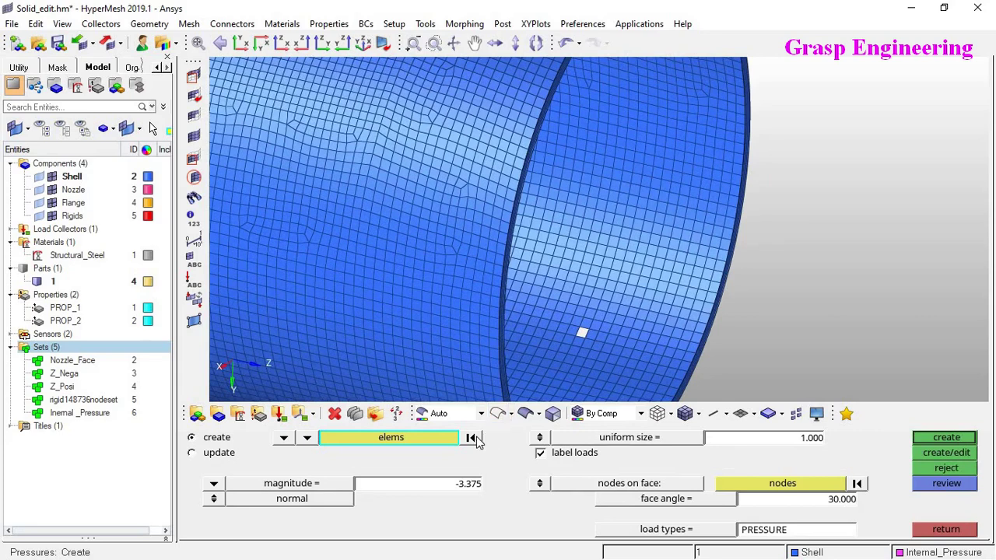
pyautogui.click(476, 438)
pyautogui.click(424, 441)
pyautogui.click(634, 499)
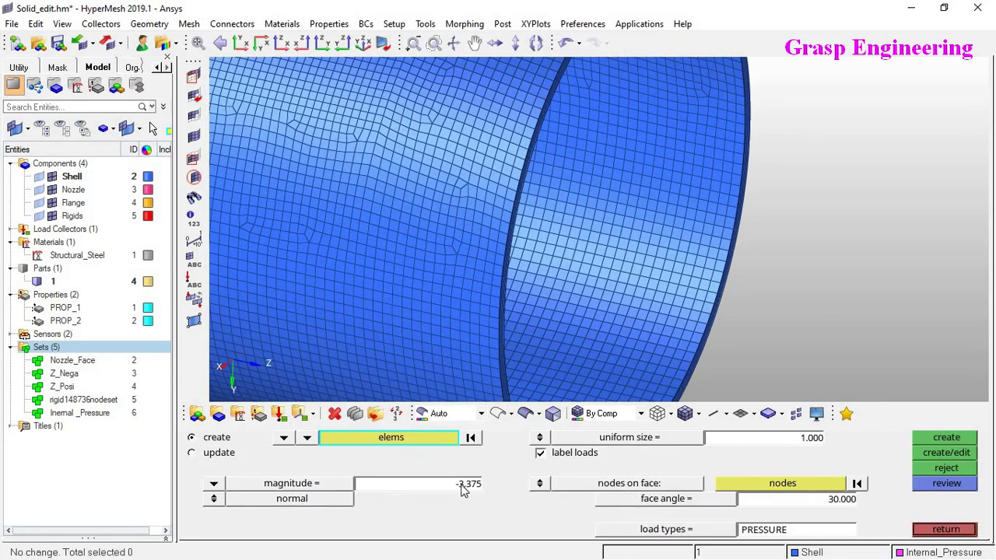
pyautogui.click(388, 440)
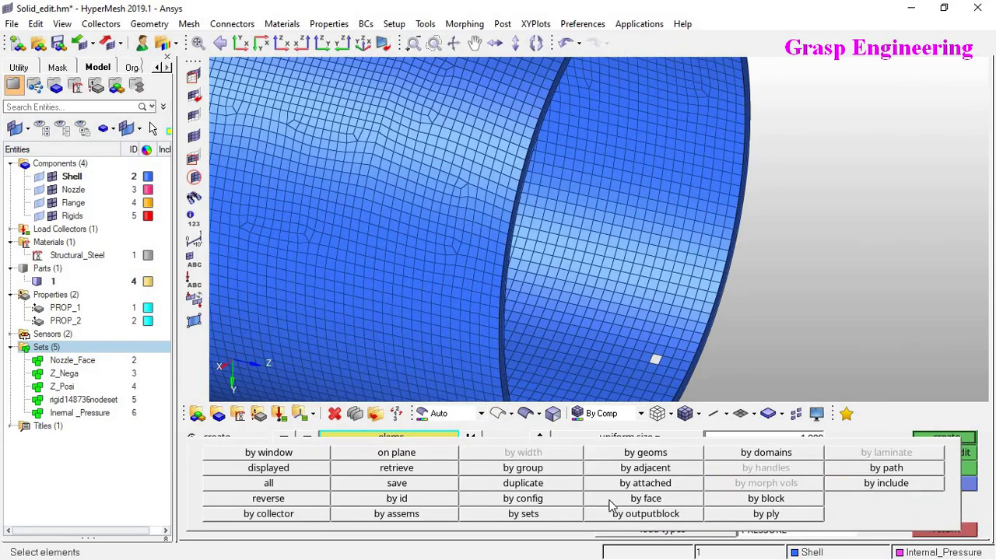
pyautogui.click(304, 517)
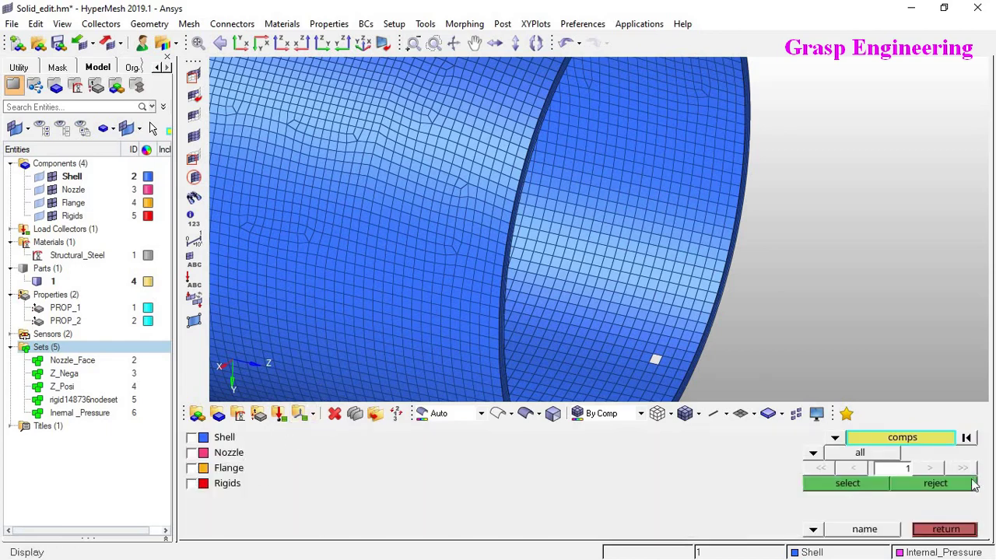
pyautogui.click(967, 488)
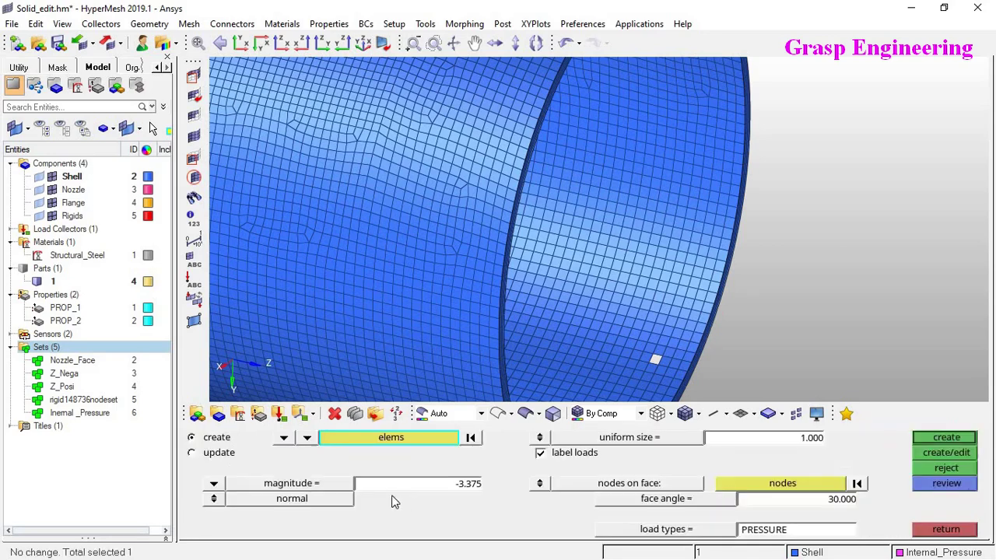
pyautogui.click(423, 442)
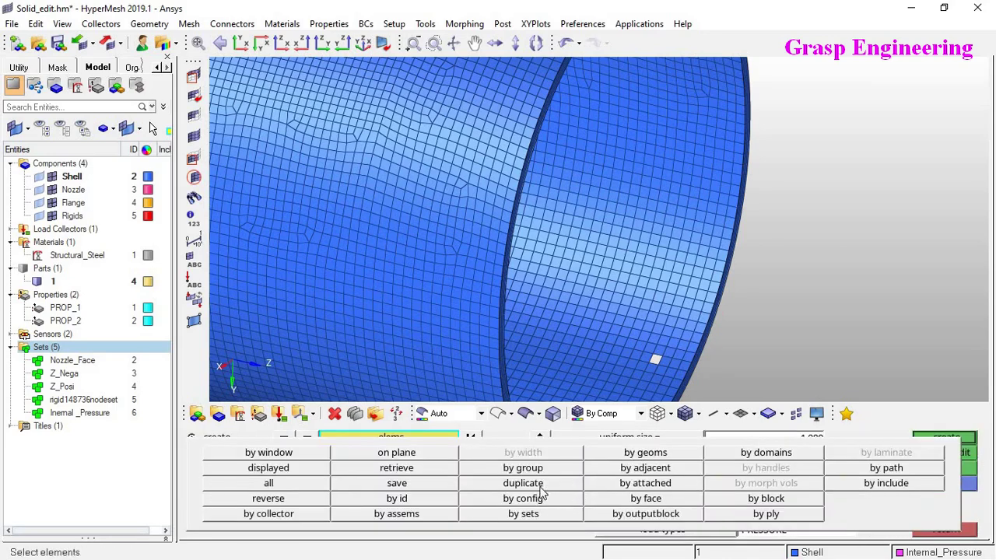
pyautogui.click(524, 514)
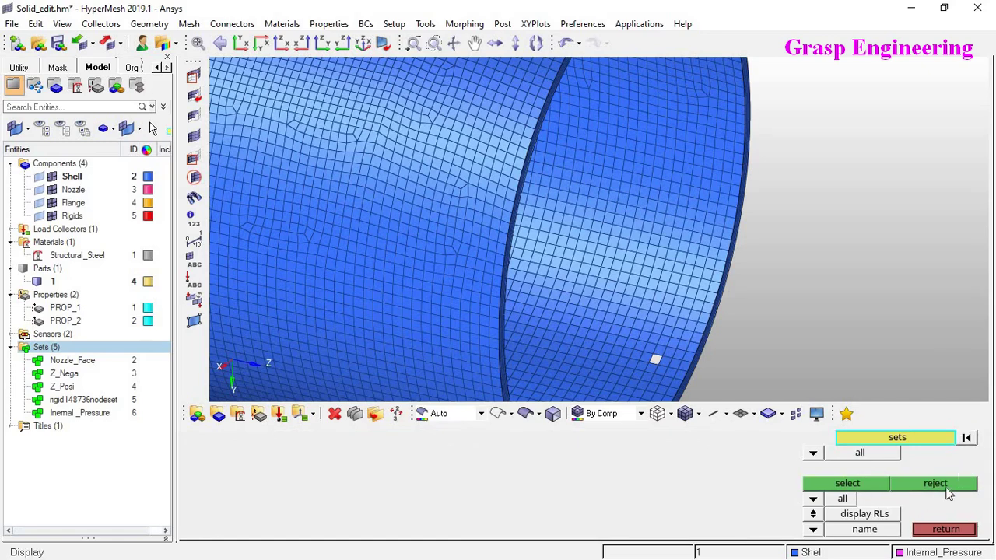
pyautogui.click(954, 487)
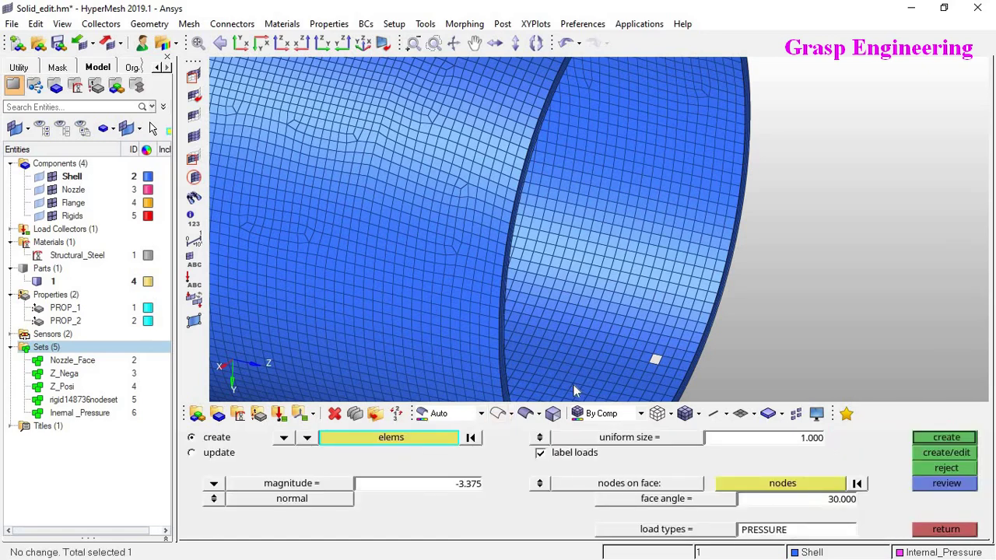
# - Clear the element selection and try extending it by face from another element on the shell's inner surface
pyautogui.click(563, 369)
pyautogui.click(471, 440)
pyautogui.click(545, 363)
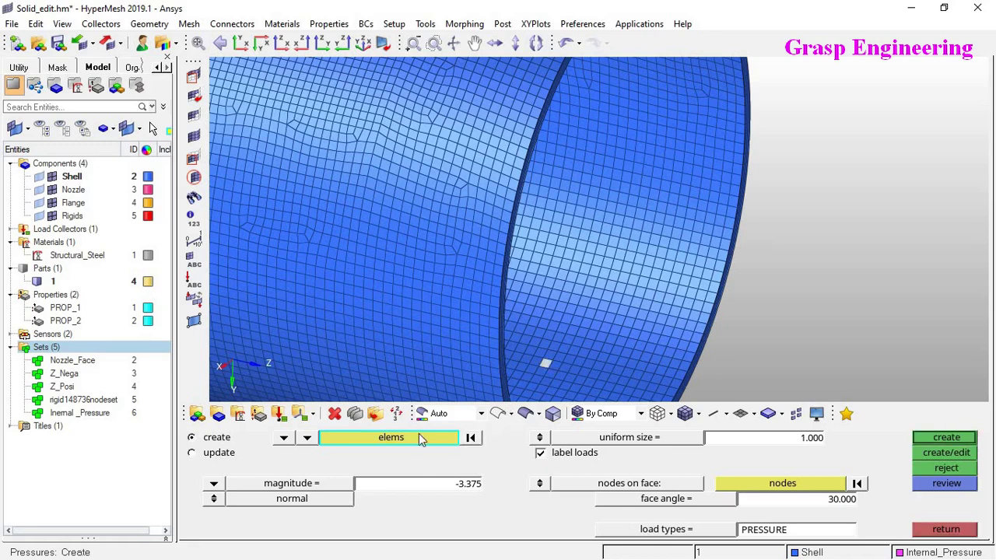
pyautogui.click(424, 438)
pyautogui.click(633, 500)
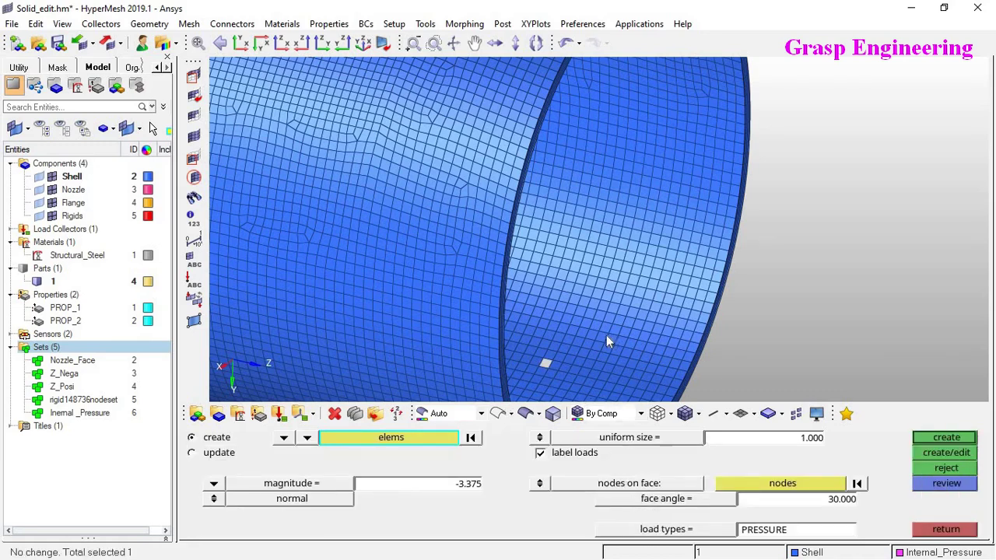
# - Hide the Rigids component and switch the pressure load's target entity type to faces
pyautogui.press('f')
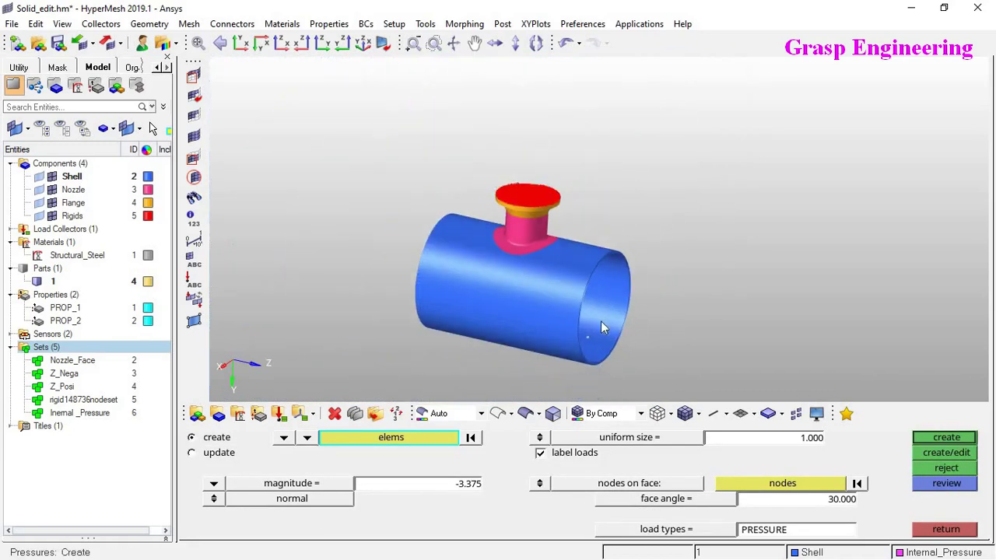
pyautogui.click(52, 215)
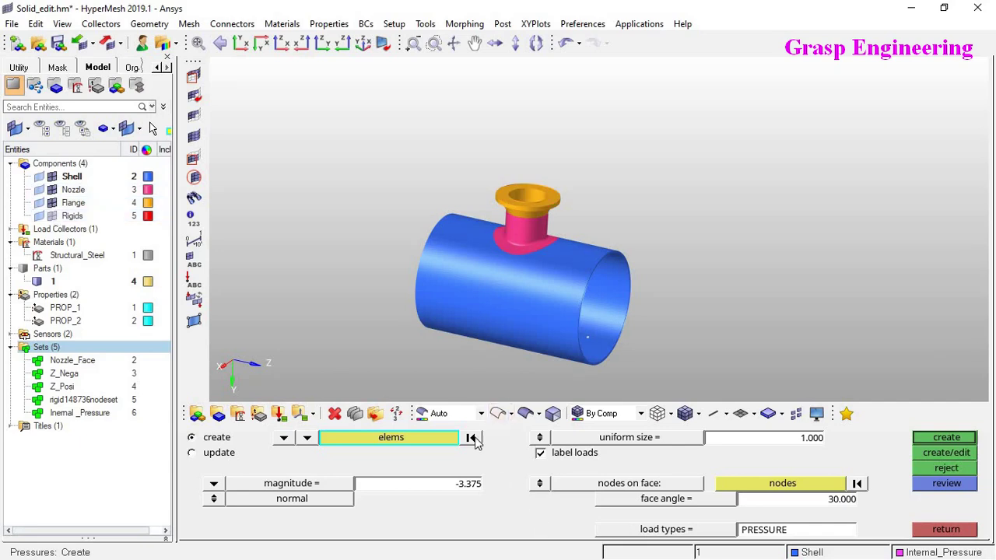
pyautogui.click(286, 438)
pyautogui.click(291, 455)
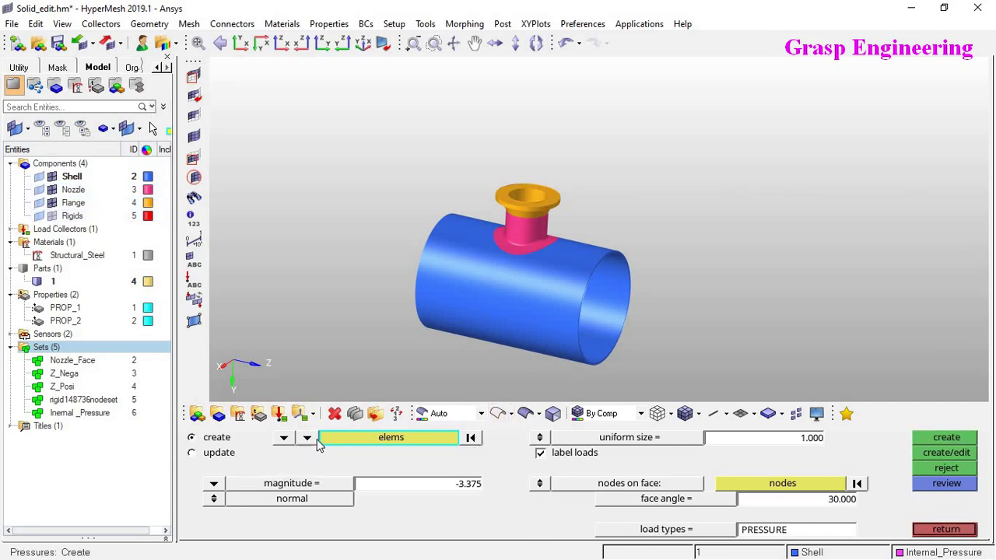
pyautogui.click(307, 438)
pyautogui.click(295, 458)
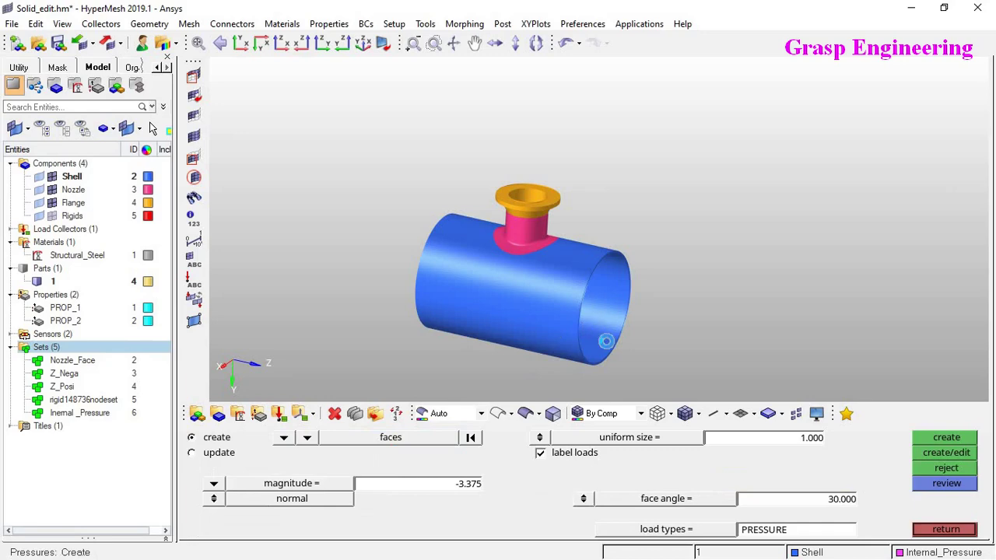
# - Select the continuous inner faces of the shell, nozzle and flange using the 30-degree face angle
pyautogui.click(607, 347)
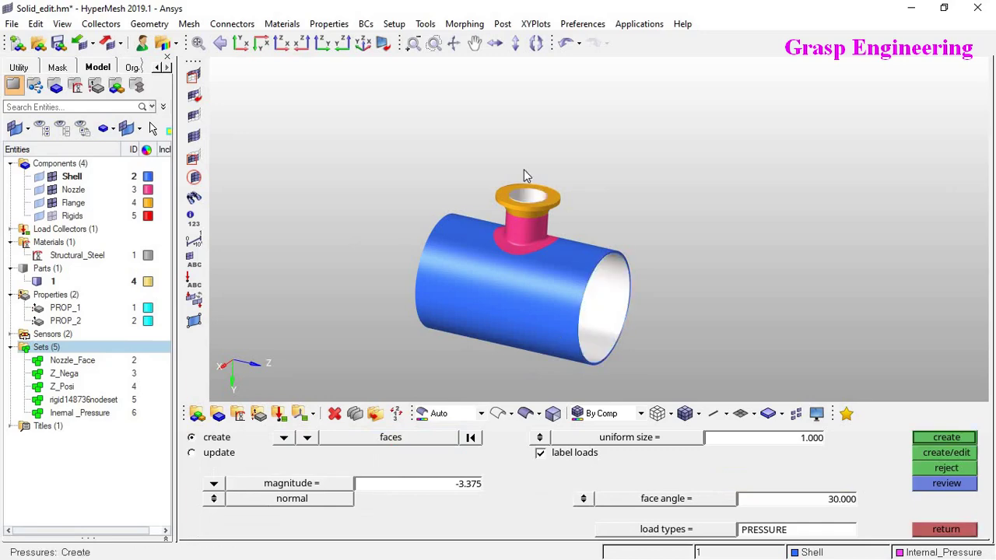
pyautogui.scroll(10, 527, 178)
pyautogui.scroll(-10, 498, 199)
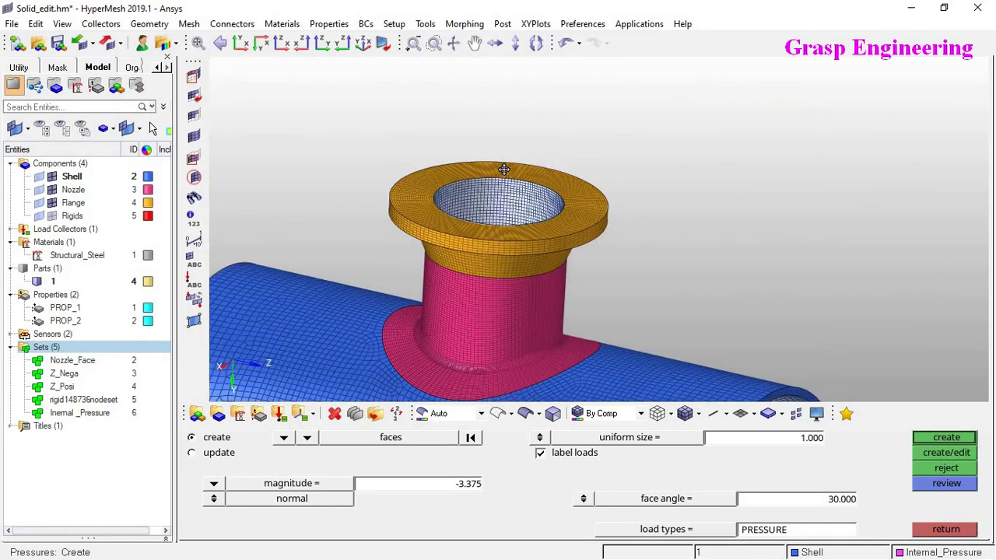
# - Set the pressure magnitude to 8 and the uniform size of the load arrows to 5
pyautogui.click(459, 485)
pyautogui.write('8')
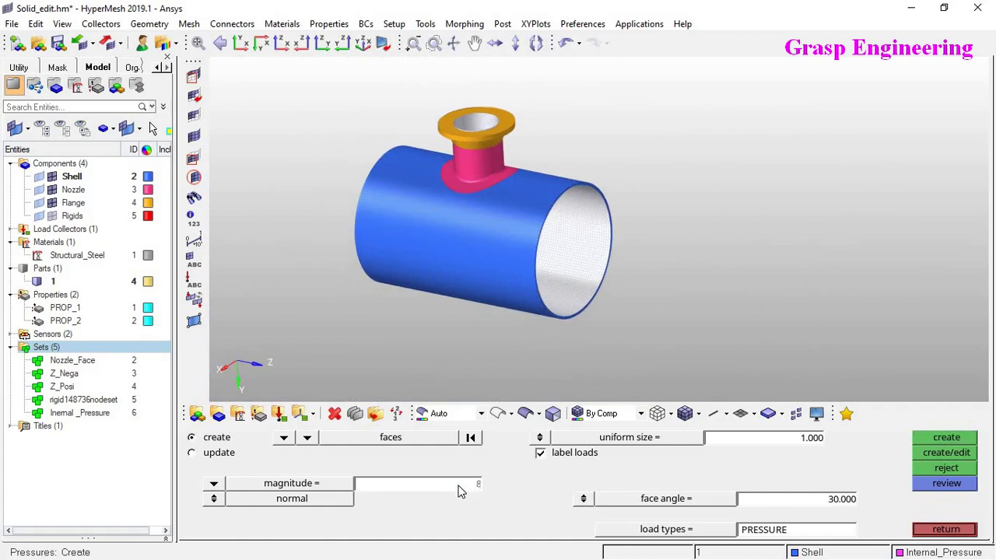
pyautogui.press('Return')
pyautogui.scroll(4, 559, 191)
pyautogui.scroll(6, 558, 190)
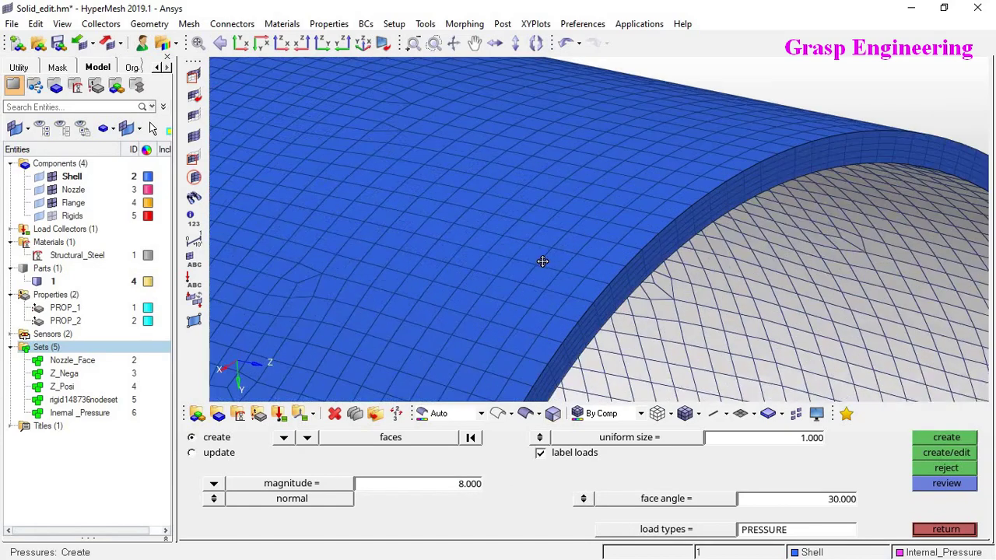
pyautogui.scroll(-10, 491, 215)
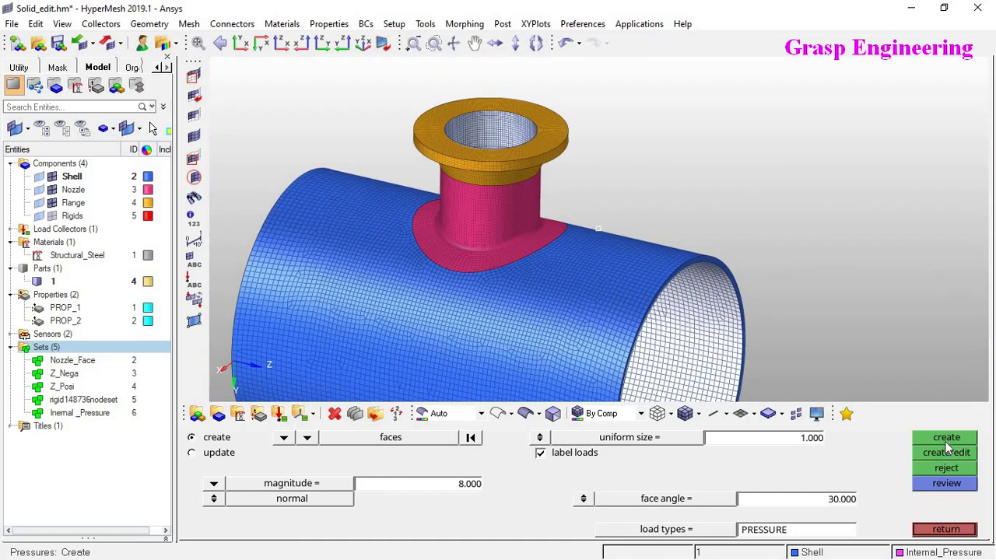
pyautogui.click(791, 440)
pyautogui.write('5.000')
pyautogui.keyDown('ctrl'); pyautogui.moveTo(726, 213); pyautogui.dragTo(692, 118, button='right'); pyautogui.keyUp('ctrl')
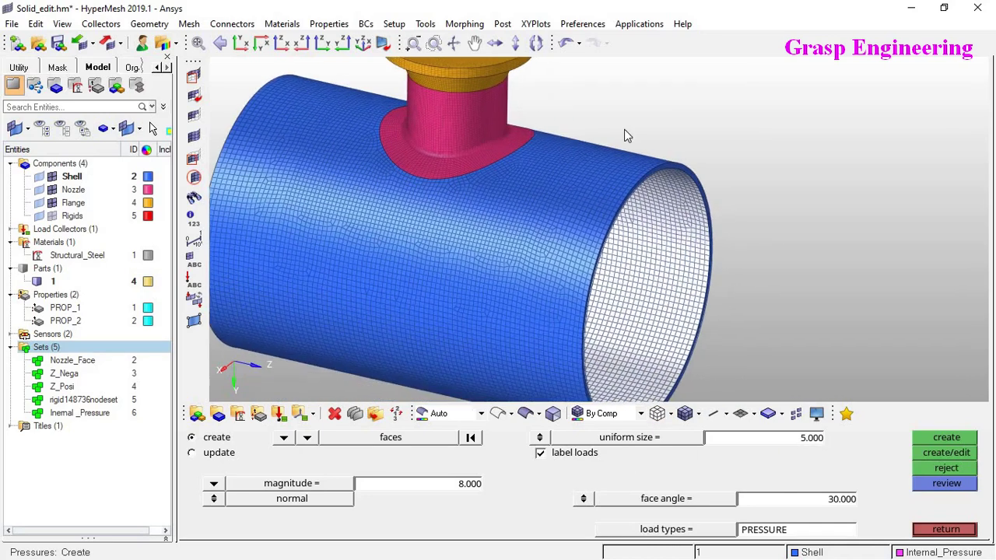
# - Check the face angle and individual selection options, and create the pressure load on the selected inner faces
pyautogui.scroll(5, 712, 227)
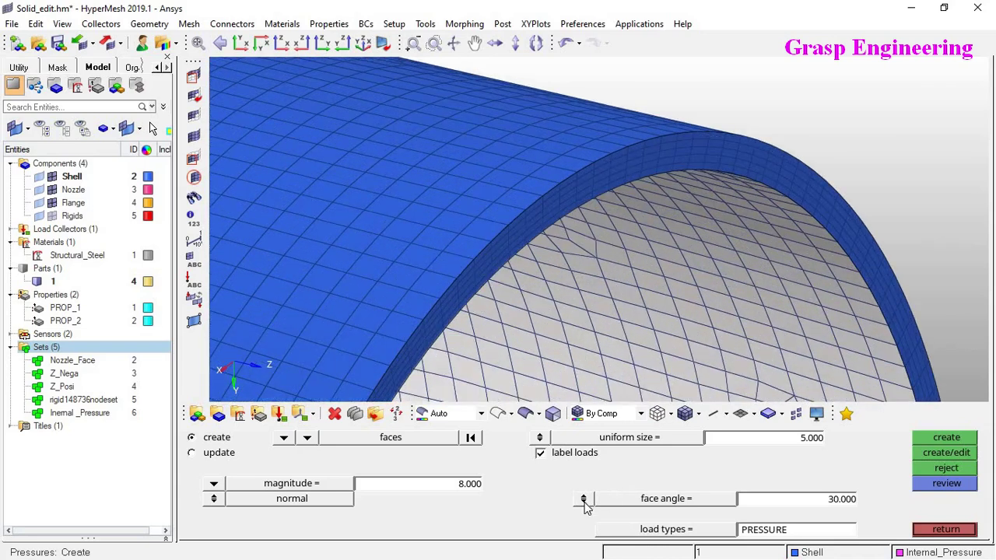
pyautogui.click(583, 500)
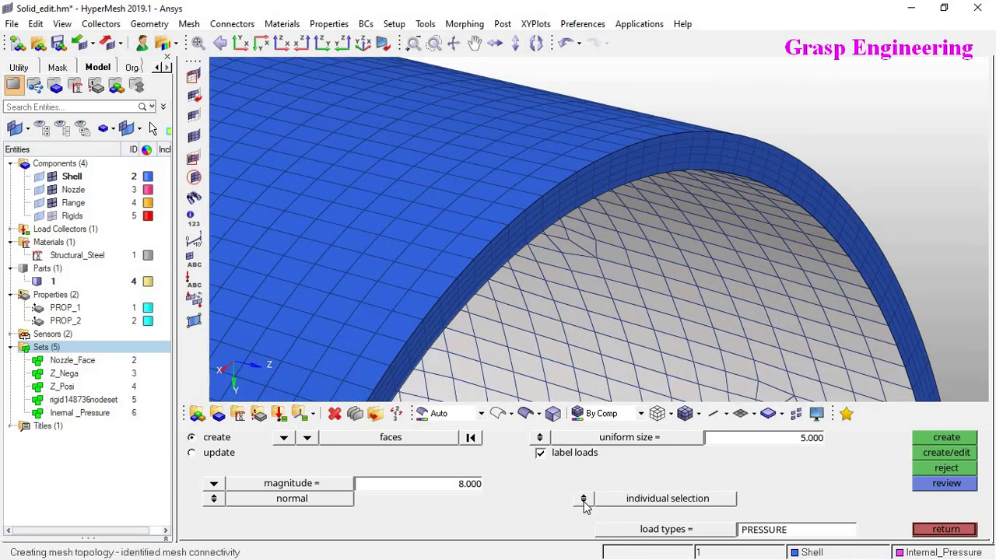
pyautogui.click(584, 500)
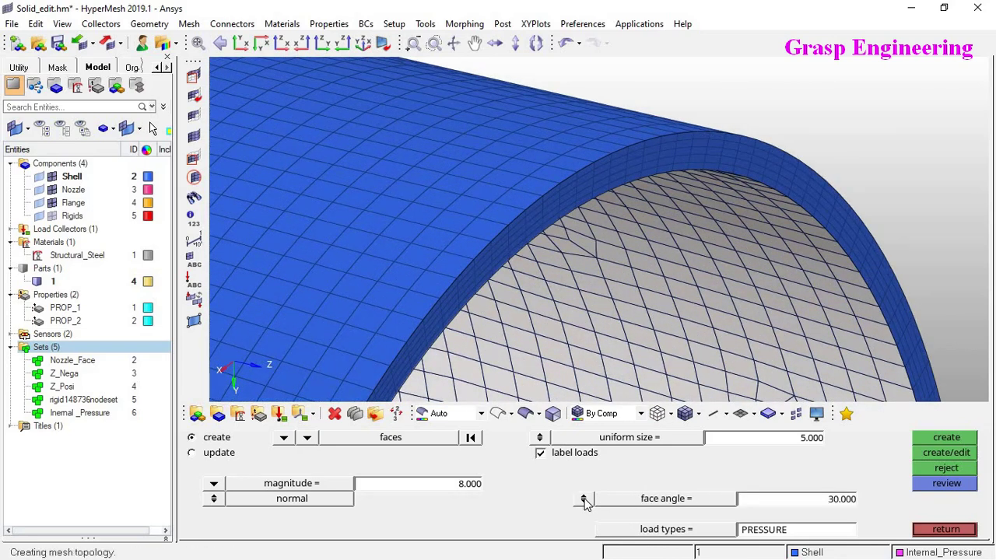
pyautogui.click(584, 501)
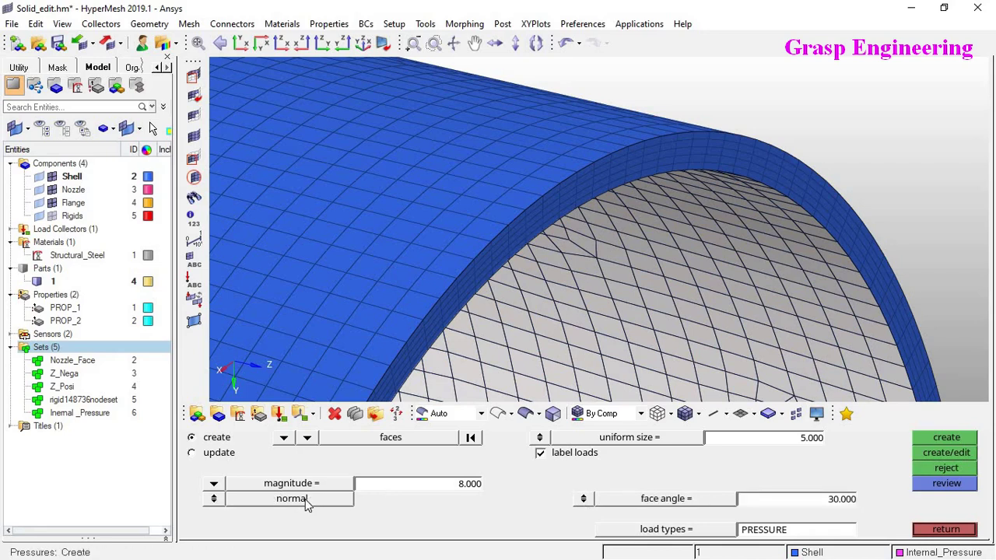
pyautogui.click(940, 436)
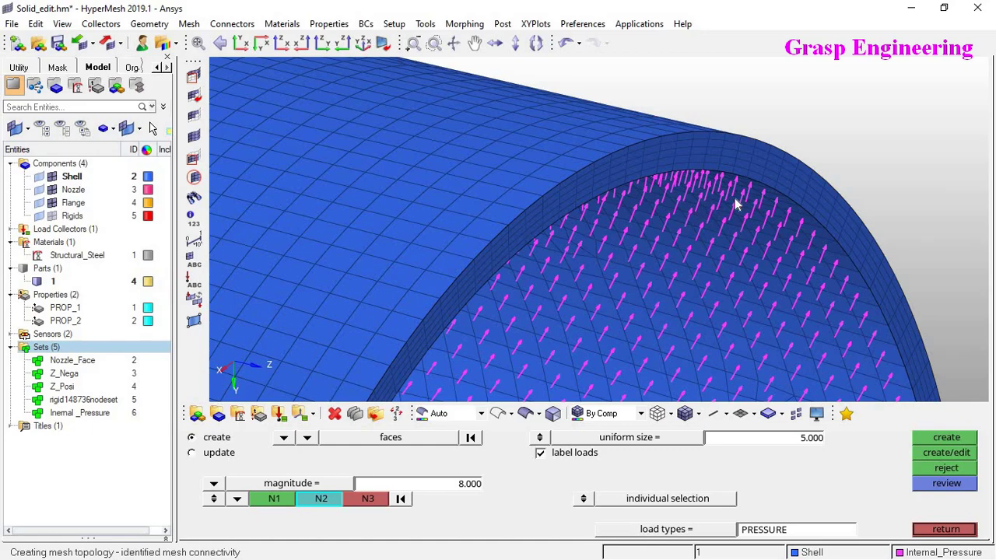
# - Turn on the load labels and examine the direction and values of the pressure arrows on the shell's inner surface
pyautogui.scroll(4, 743, 200)
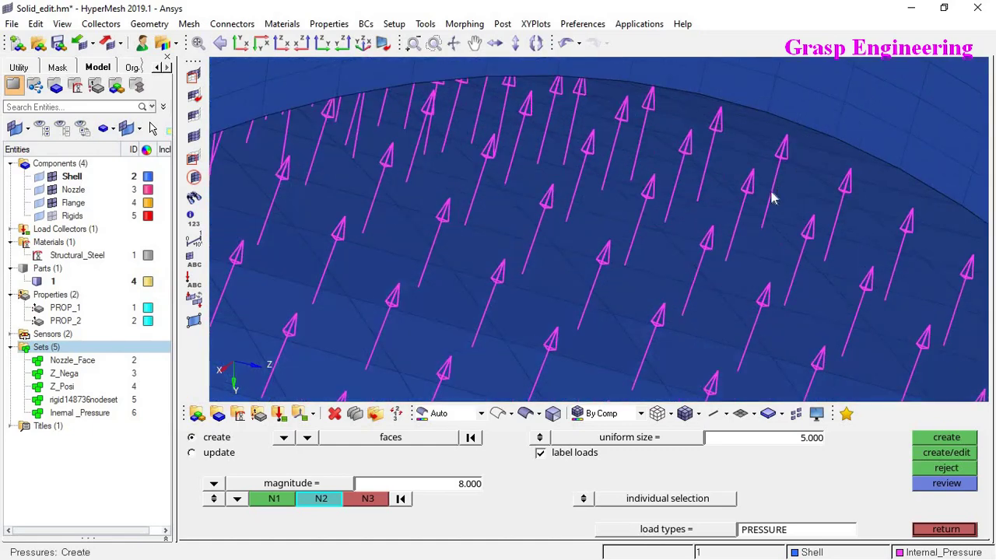
pyautogui.scroll(-4, 771, 196)
pyautogui.moveTo(771, 194)
pyautogui.keyDown('ctrl'); pyautogui.mouseDown()
pyautogui.moveTo(782, 228)
pyautogui.moveTo(727, 209)
pyautogui.moveTo(675, 227)
pyautogui.moveTo(686, 242)
pyautogui.moveTo(214, 300)
pyautogui.mouseUp(); pyautogui.keyUp('ctrl')
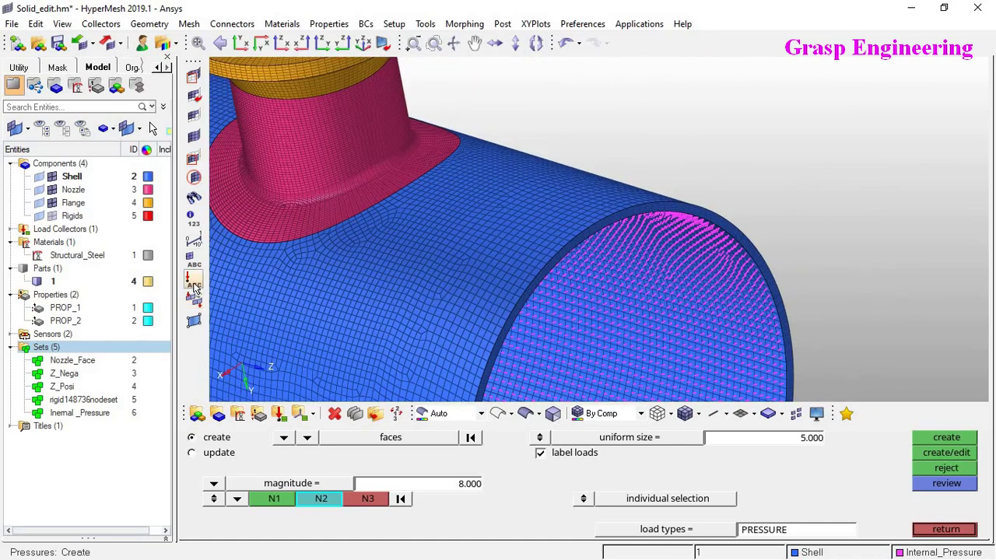
pyautogui.click(195, 288)
pyautogui.keyDown('ctrl'); pyautogui.scroll(5, 730, 236); pyautogui.keyUp('ctrl')
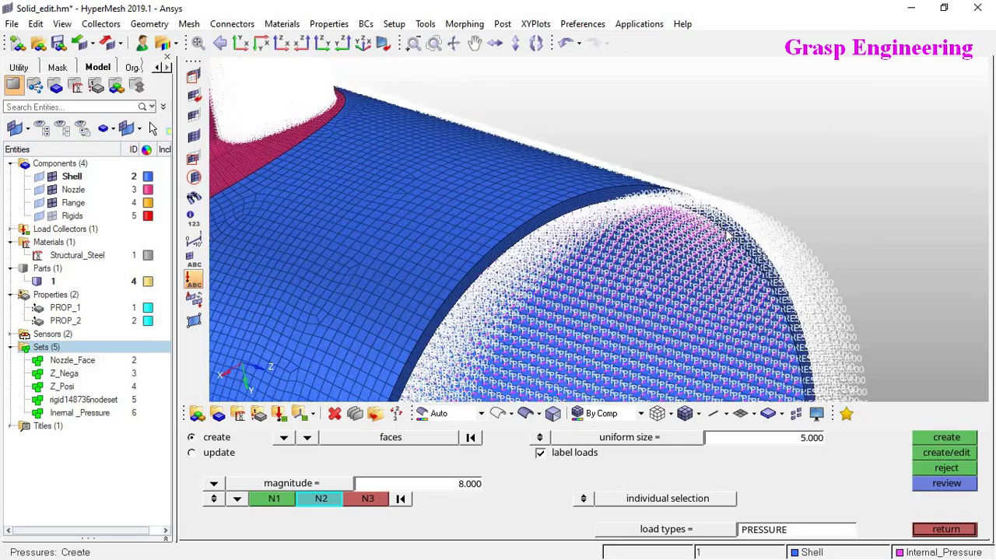
pyautogui.keyDown('ctrl'); pyautogui.scroll(10, 738, 235); pyautogui.keyUp('ctrl')
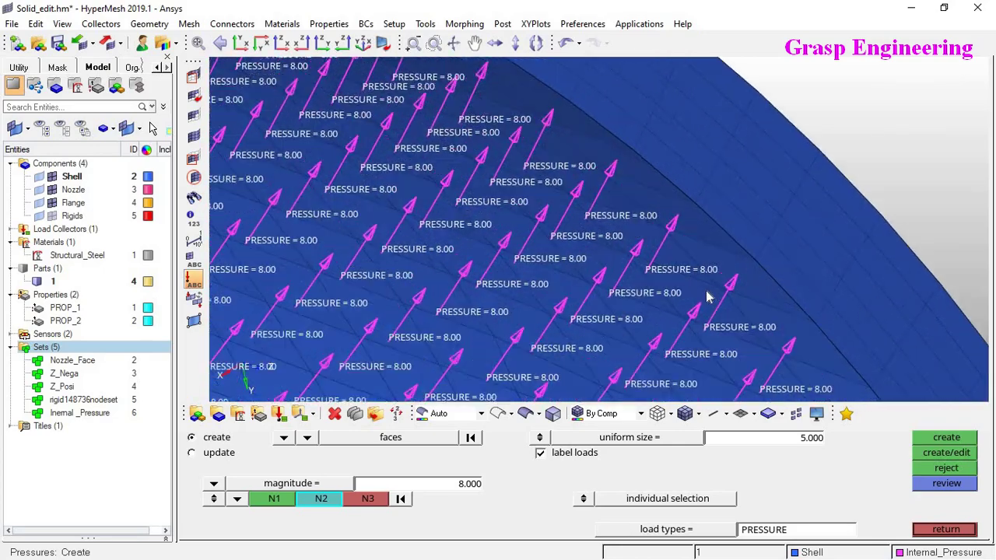
pyautogui.keyDown('ctrl'); pyautogui.scroll(3, 490, 328); pyautogui.keyUp('ctrl')
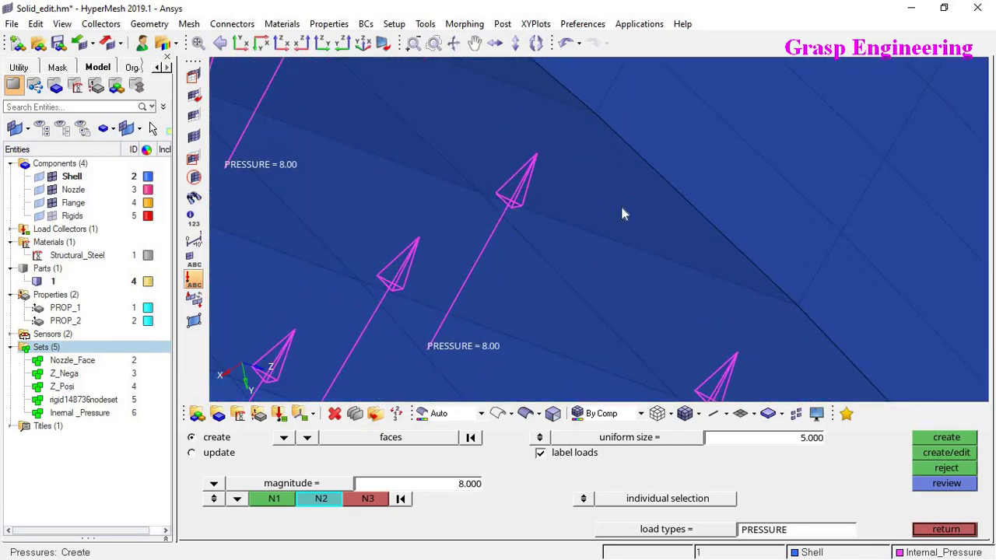
pyautogui.keyDown('ctrl'); pyautogui.scroll(-10, 689, 222); pyautogui.keyUp('ctrl')
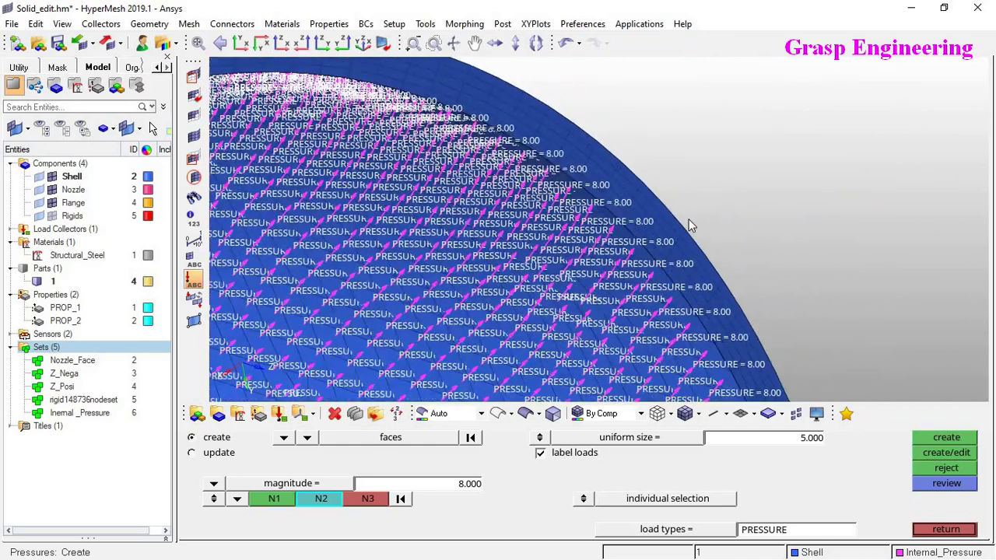
pyautogui.keyDown('ctrl'); pyautogui.scroll(-10, 689, 222); pyautogui.keyUp('ctrl')
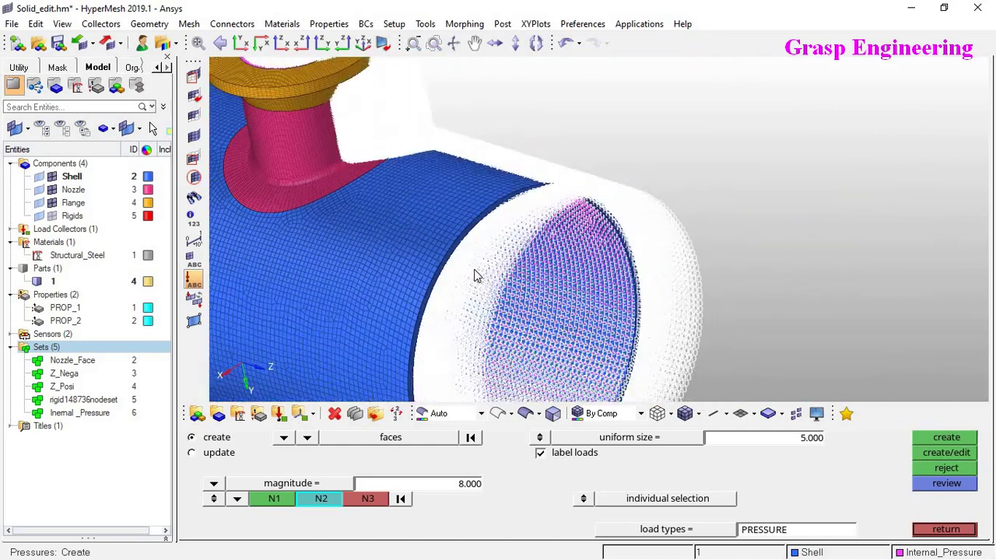
pyautogui.keyDown('ctrl'); pyautogui.scroll(-10, 477, 276); pyautogui.keyUp('ctrl')
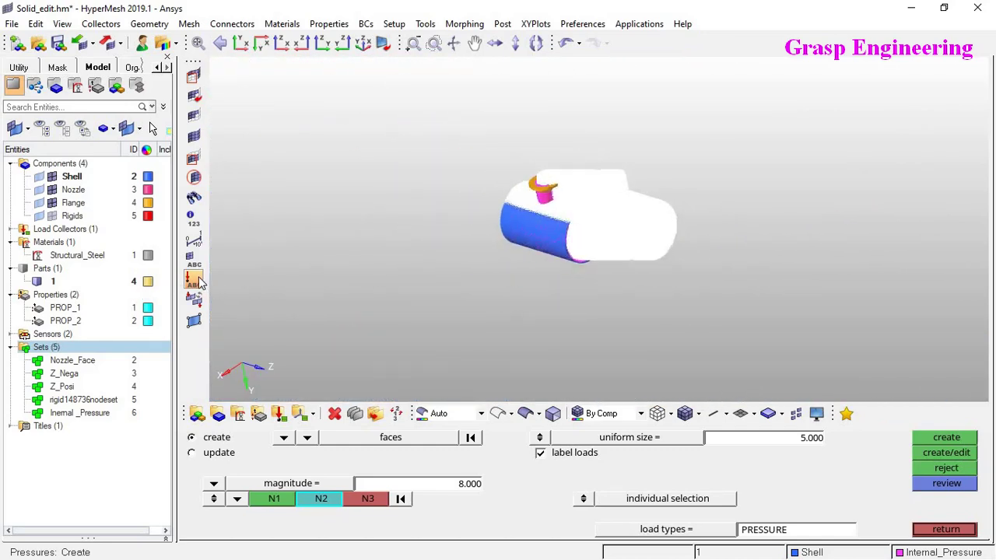
# - Expand the load collectors in the model tree and look over the internal pressure on the shell, nozzle and flange
pyautogui.keyDown('ctrl'); pyautogui.scroll(-8, 472, 226); pyautogui.keyUp('ctrl')
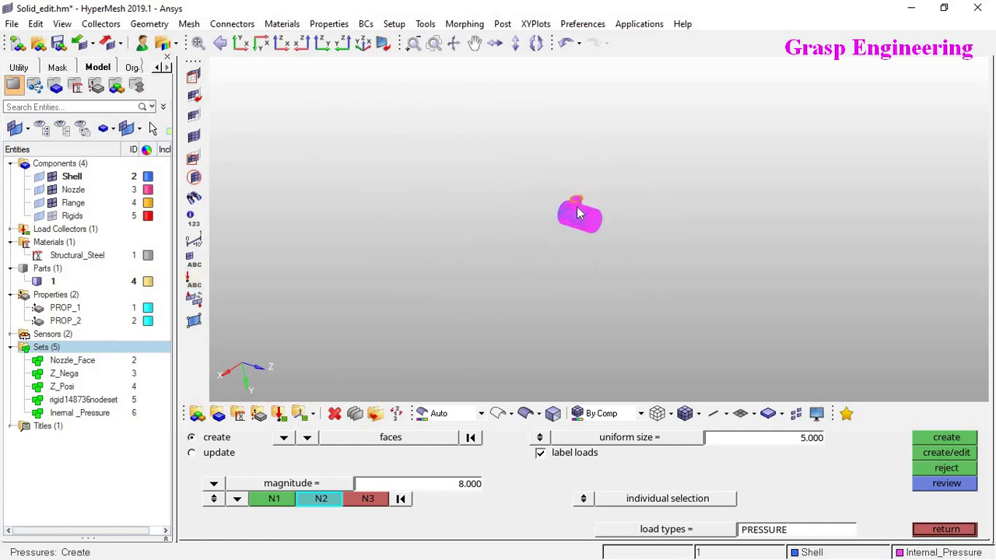
pyautogui.keyDown('ctrl'); pyautogui.scroll(5, 577, 206); pyautogui.keyUp('ctrl')
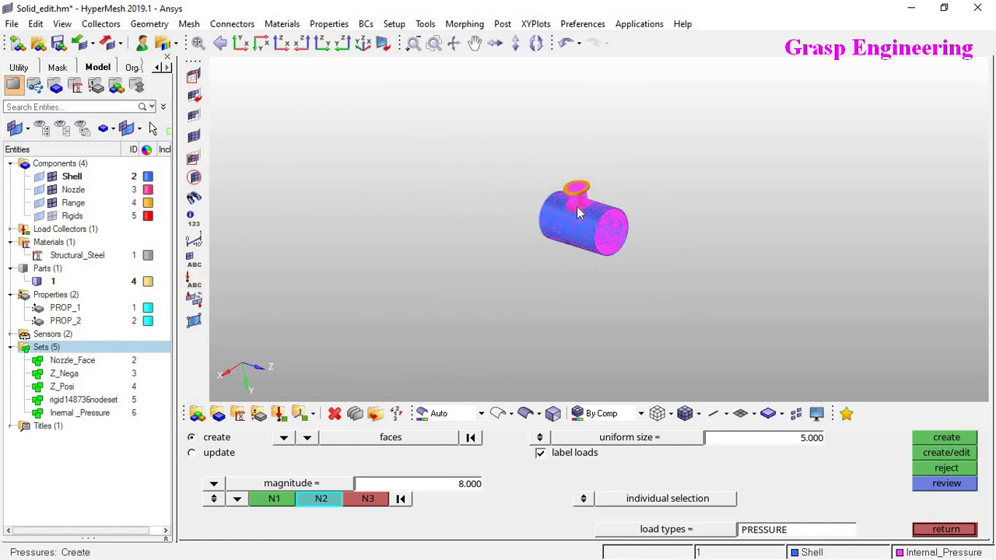
pyautogui.rightClick(38, 232)
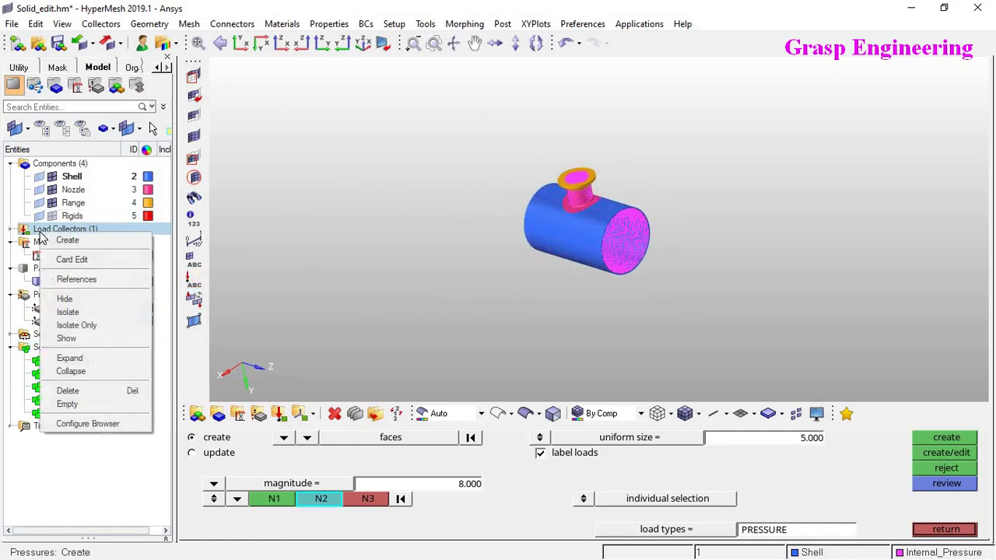
pyautogui.click(84, 359)
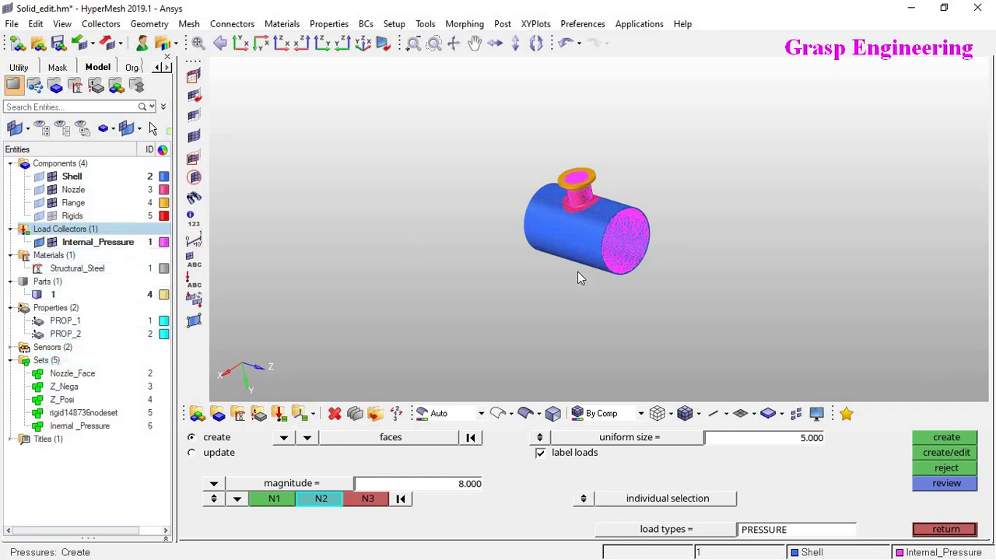
pyautogui.keyDown('ctrl'); pyautogui.moveTo(569, 293); pyautogui.dragTo(575, 309, button='right'); pyautogui.keyUp('ctrl')
pyautogui.keyDown('ctrl'); pyautogui.moveTo(592, 197); pyautogui.dragTo(605, 193); pyautogui.keyUp('ctrl')
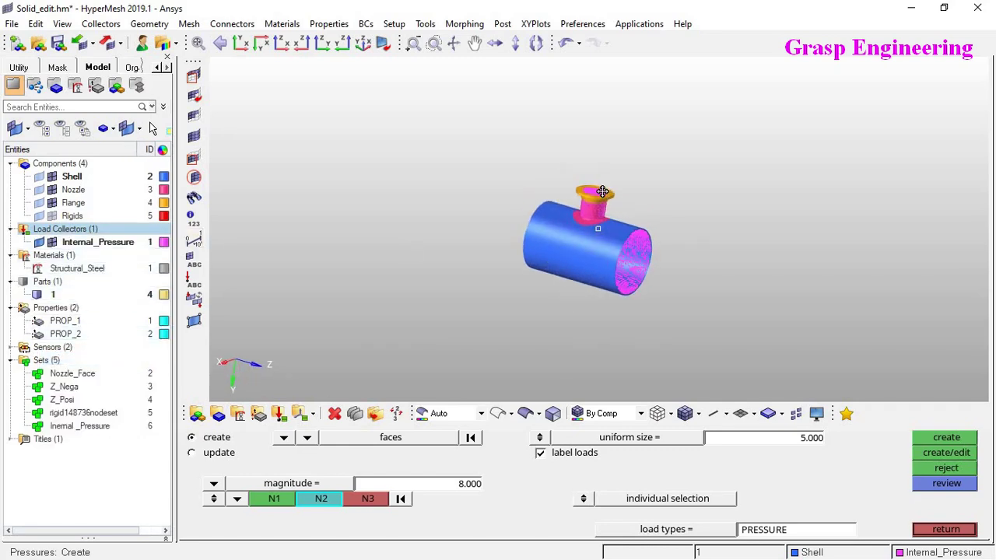
pyautogui.scroll(6, 632, 249)
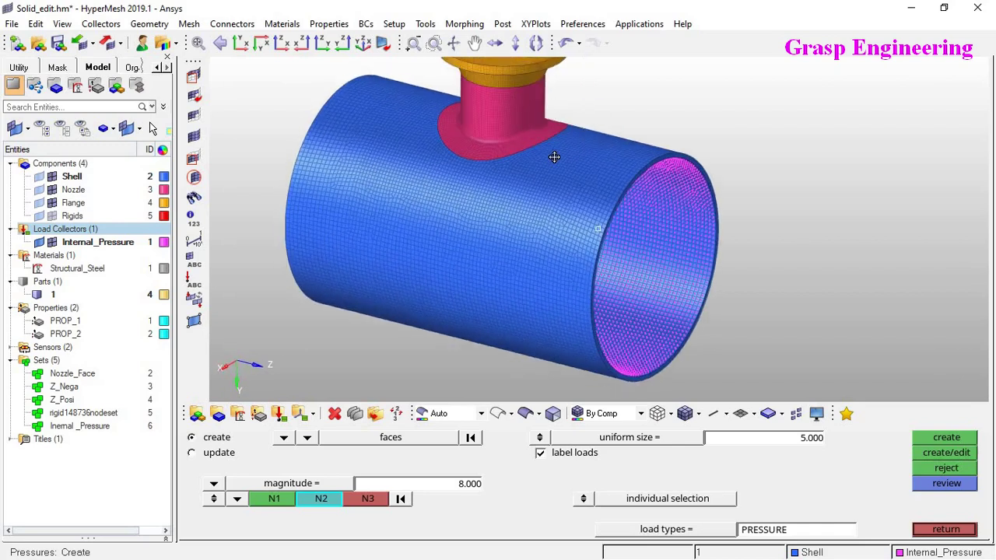
# - Leave the pressure definition and switch the Internal_Pressure loads off and on to check them, ending with them hidden
pyautogui.click(946, 530)
pyautogui.keyDown('ctrl'); pyautogui.moveTo(614, 285); pyautogui.dragTo(616, 289); pyautogui.keyUp('ctrl')
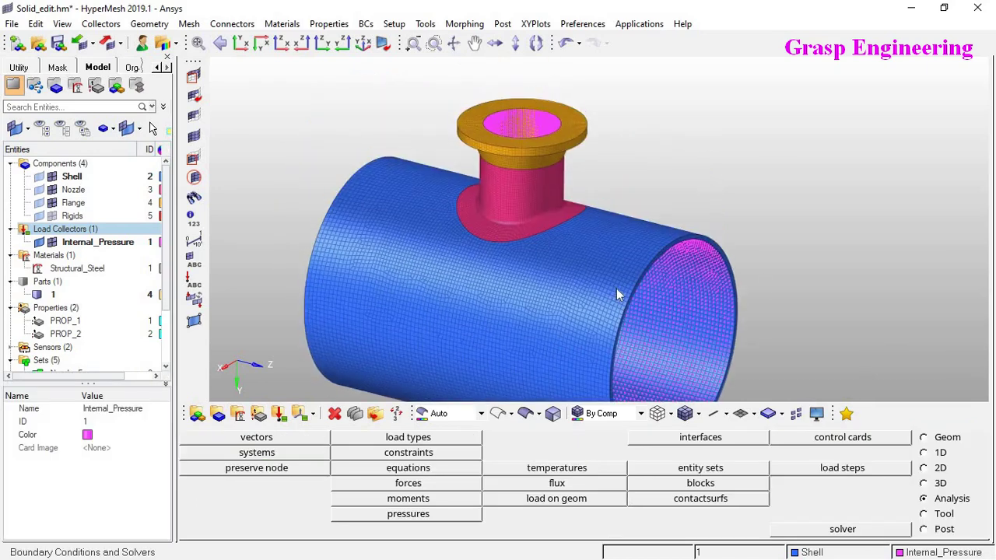
pyautogui.click(53, 243)
pyautogui.click(53, 242)
pyautogui.click(52, 242)
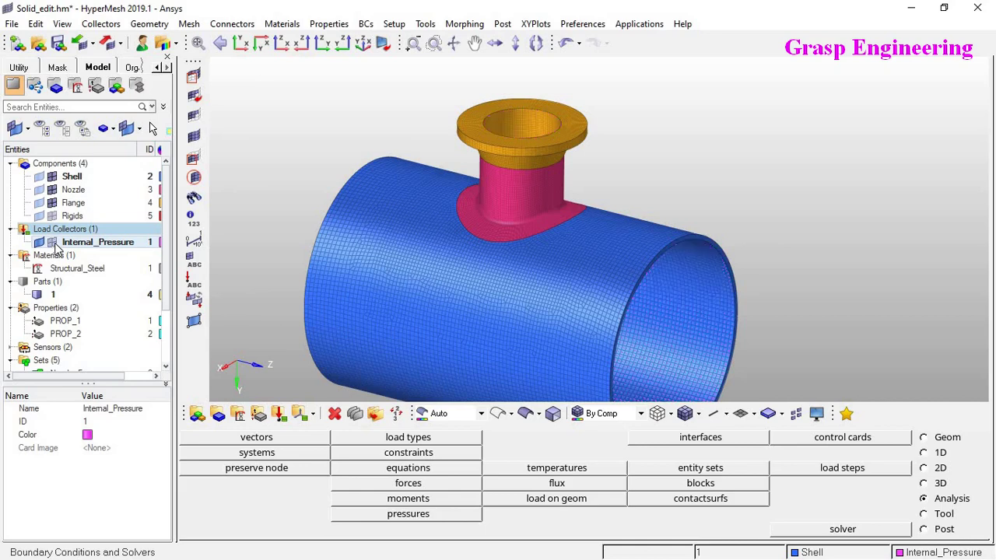
pyautogui.click(53, 243)
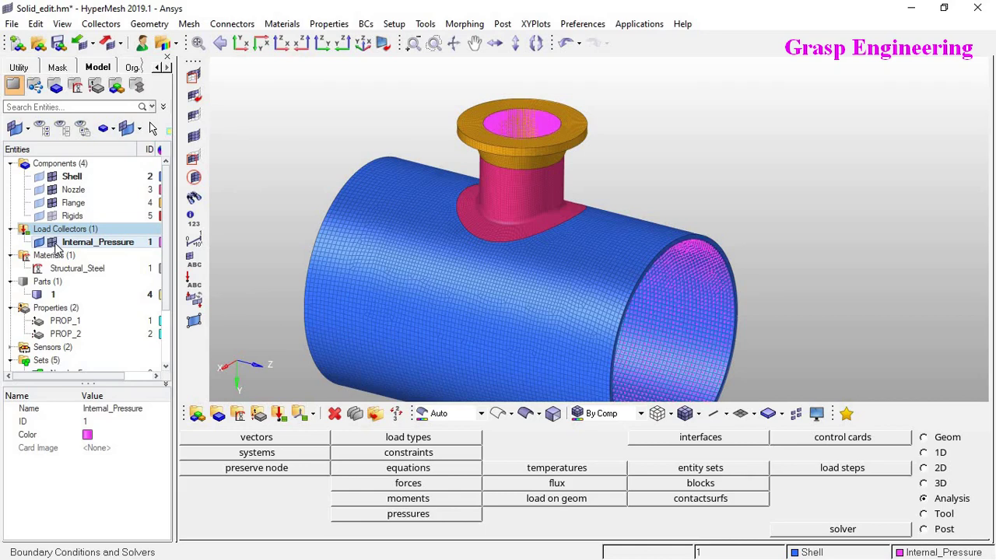
pyautogui.click(53, 243)
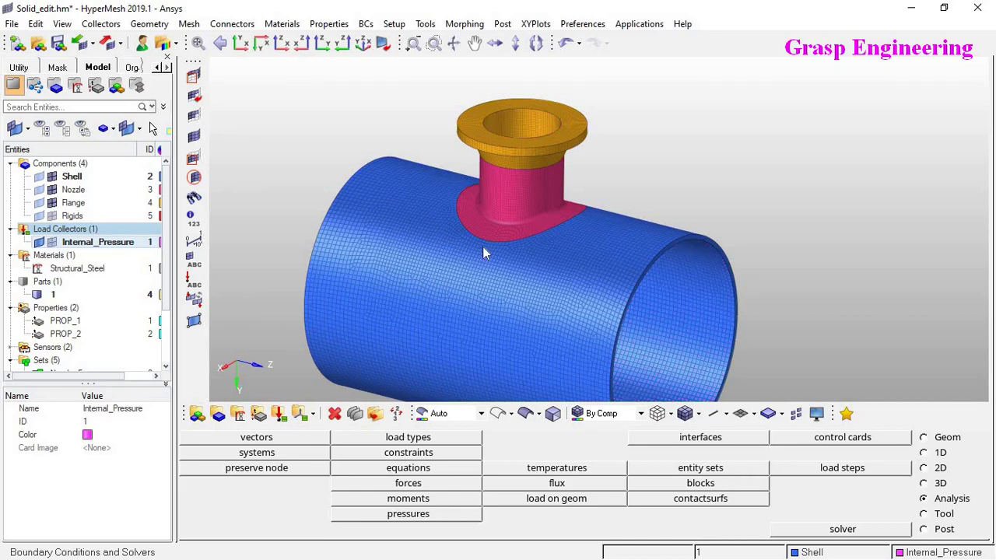
# - Switch to the browser article on compensating pressure and read how its formula is derived from internal pressure and the two diameters
pyautogui.hotkey('alt', 'Tab')
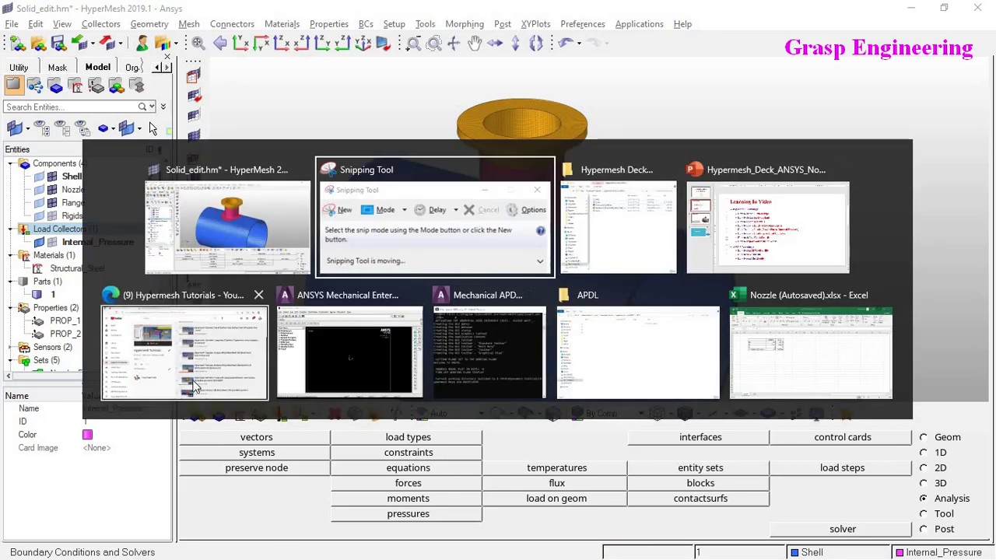
pyautogui.click(156, 339)
pyautogui.click(298, 14)
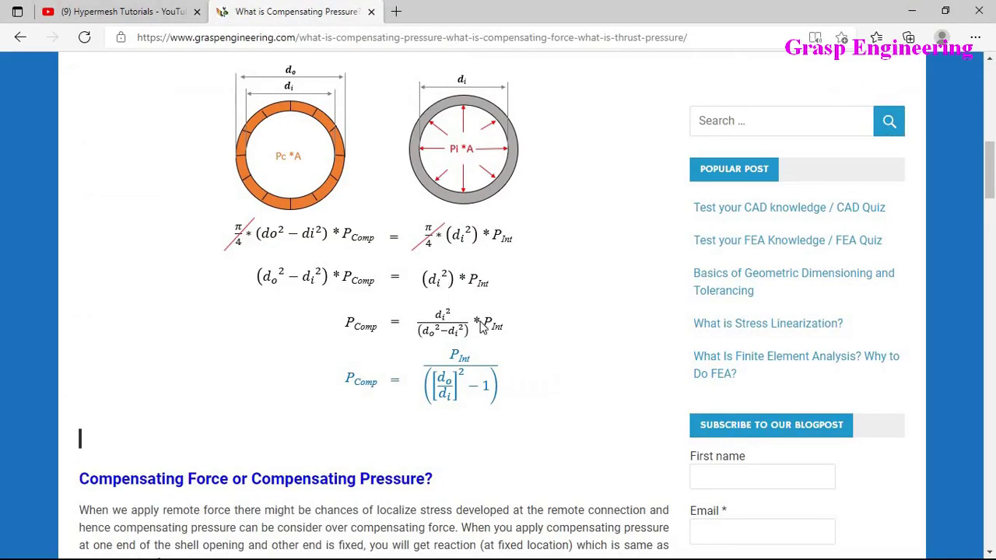
pyautogui.scroll(15, 480, 327)
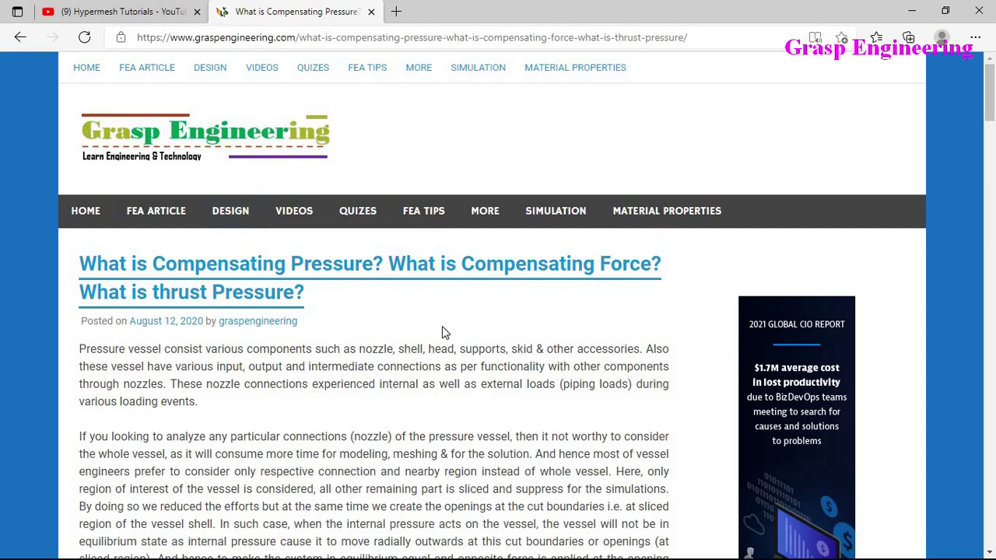
pyautogui.scroll(-9, 442, 347)
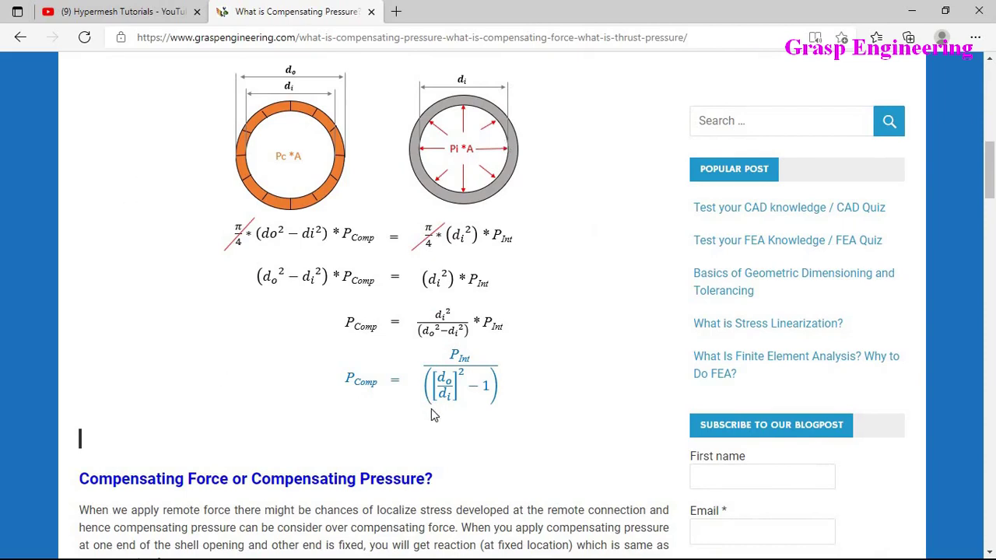
pyautogui.scroll(1, 436, 416)
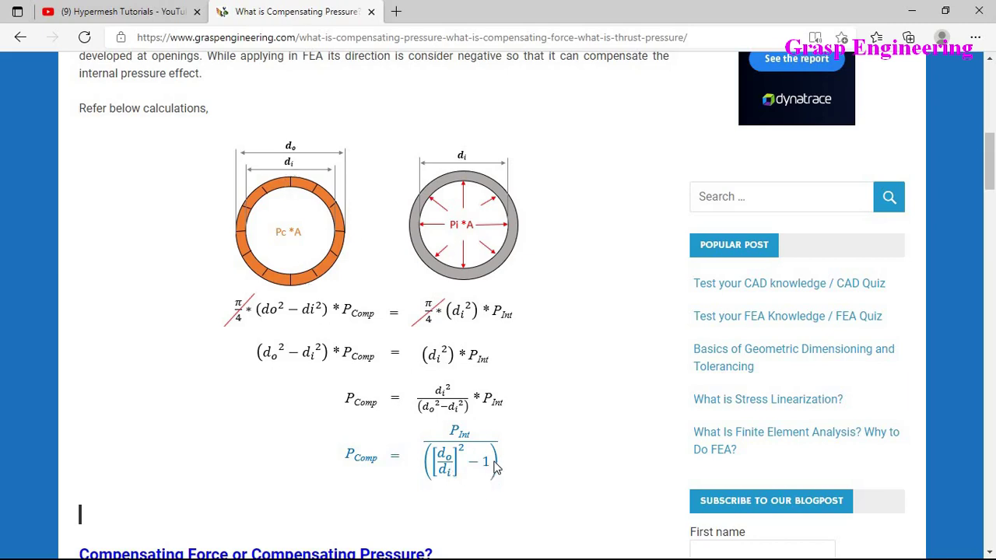
pyautogui.scroll(-2, 509, 500)
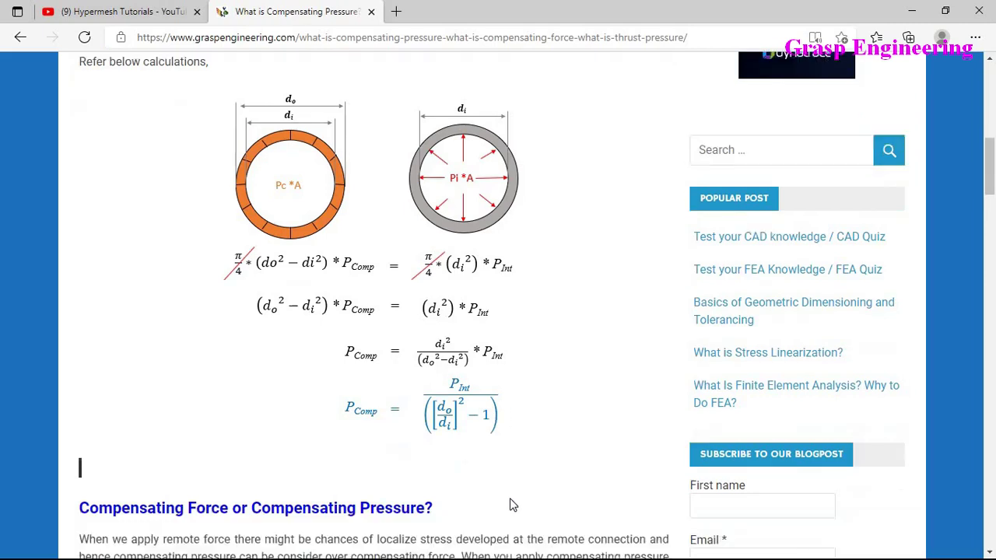
# - Switch to the Nozzle workbook in Excel and copy the nozzle's compensating pressure from cell D7
pyautogui.hotkey('alt', 'Tab')
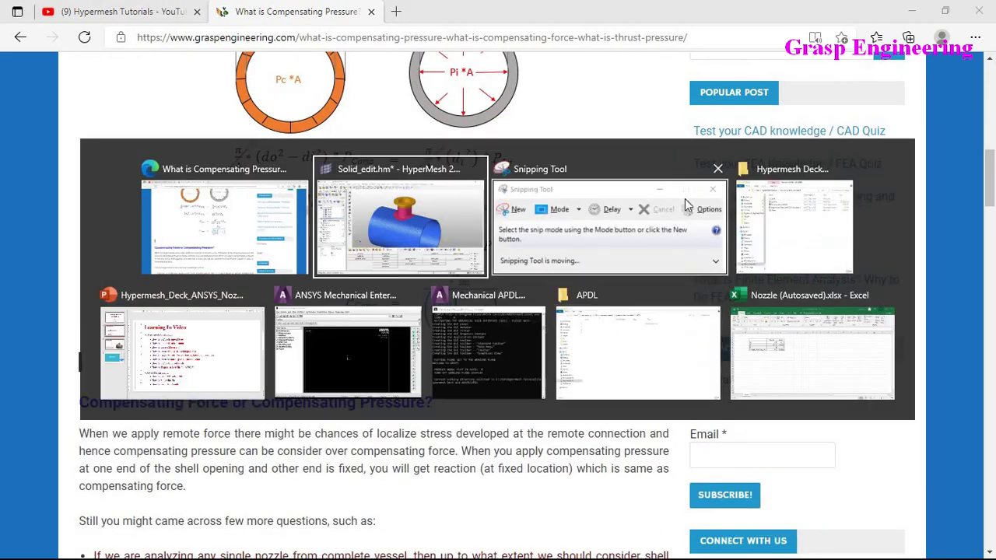
pyautogui.click(786, 349)
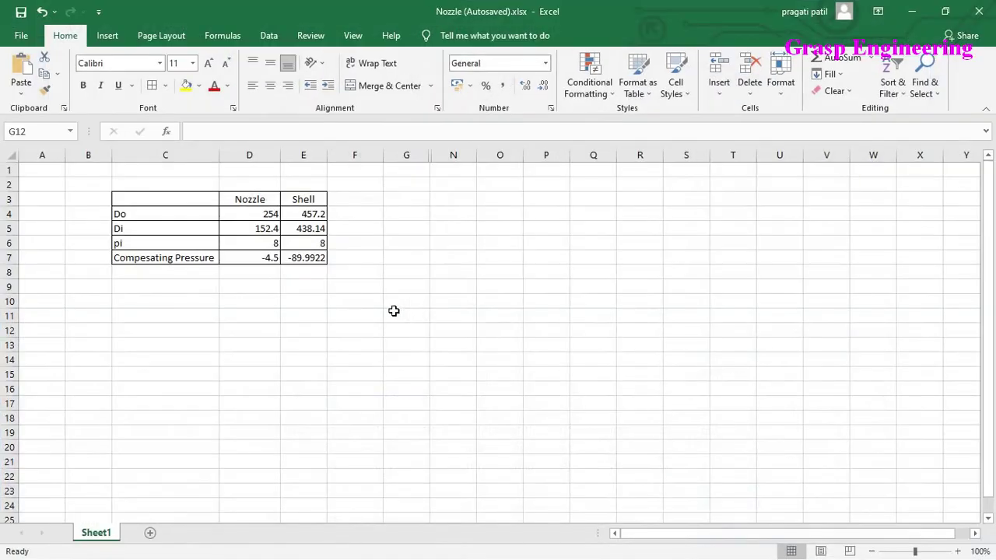
pyautogui.click(395, 311)
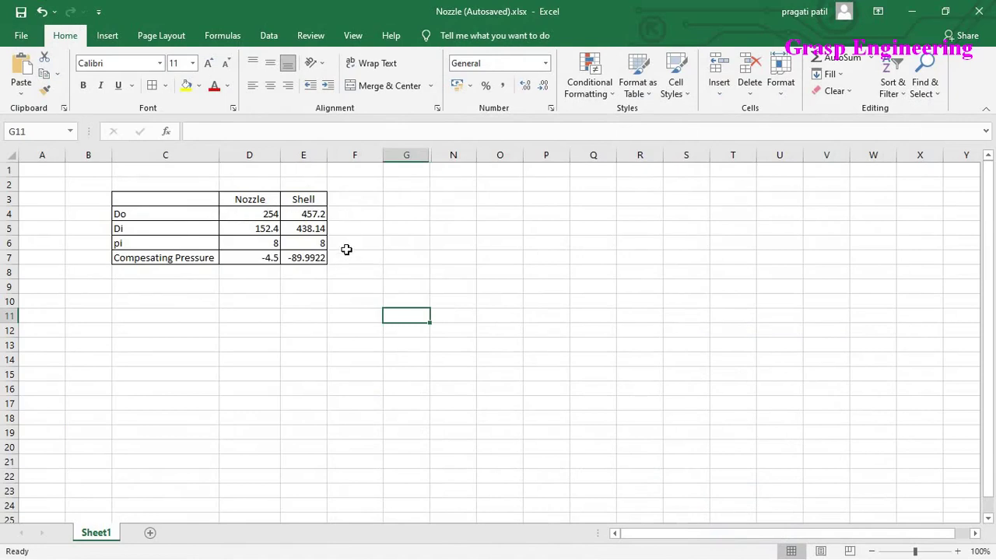
pyautogui.click(267, 263)
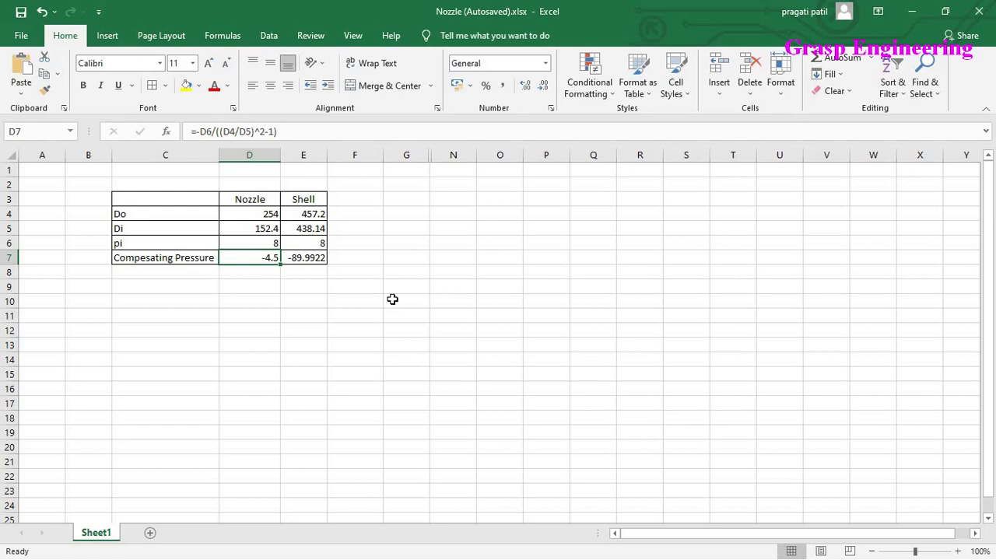
pyautogui.hotkey('ctrl', 'c')
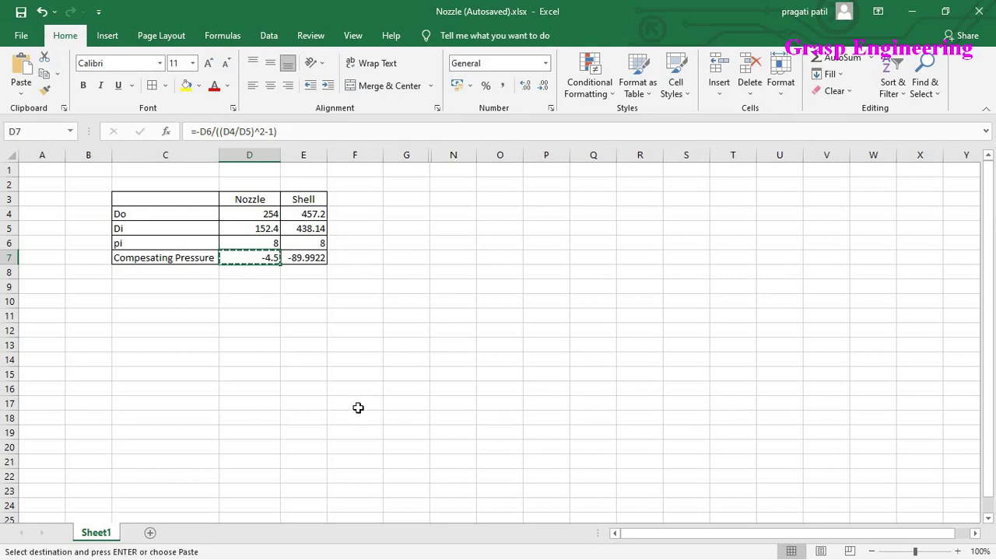
# - Return to HyperMesh, start a new pressure load and set its magnitude to -4.5
pyautogui.hotkey('alt', 'Tab')
pyautogui.hotkey('alt', 'Tab')
pyautogui.press('Tab')
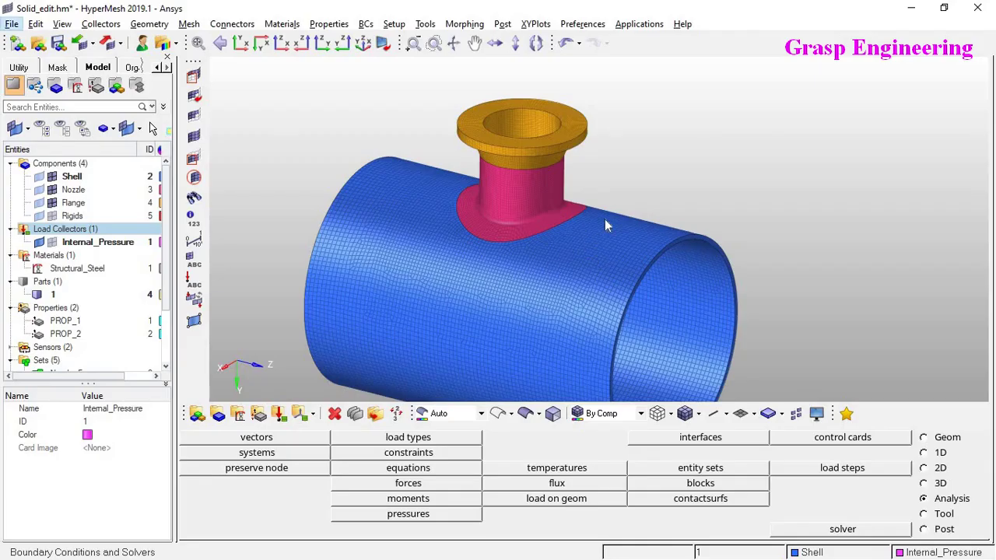
pyautogui.keyDown('ctrl'); pyautogui.moveTo(605, 220); pyautogui.dragTo(652, 177, button='right'); pyautogui.keyUp('ctrl')
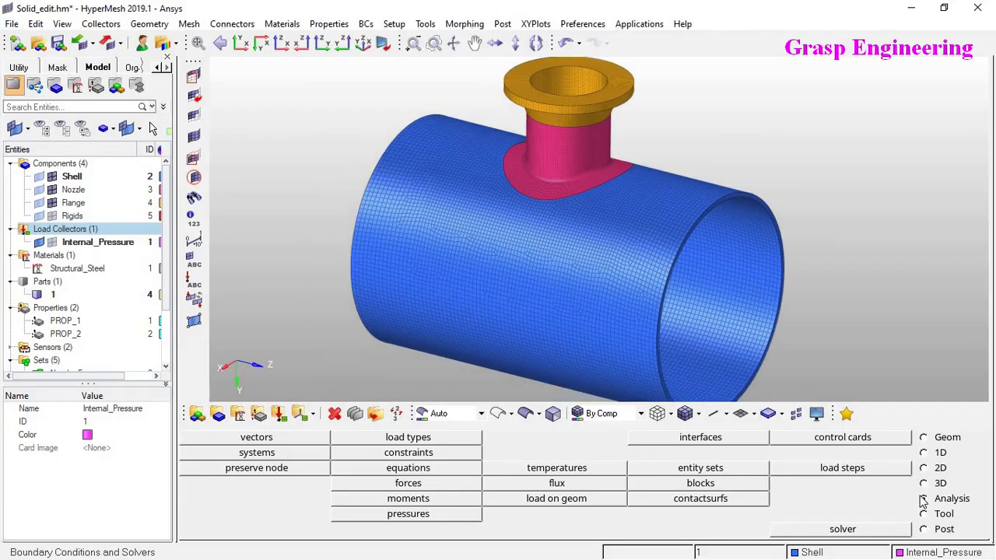
pyautogui.click(449, 517)
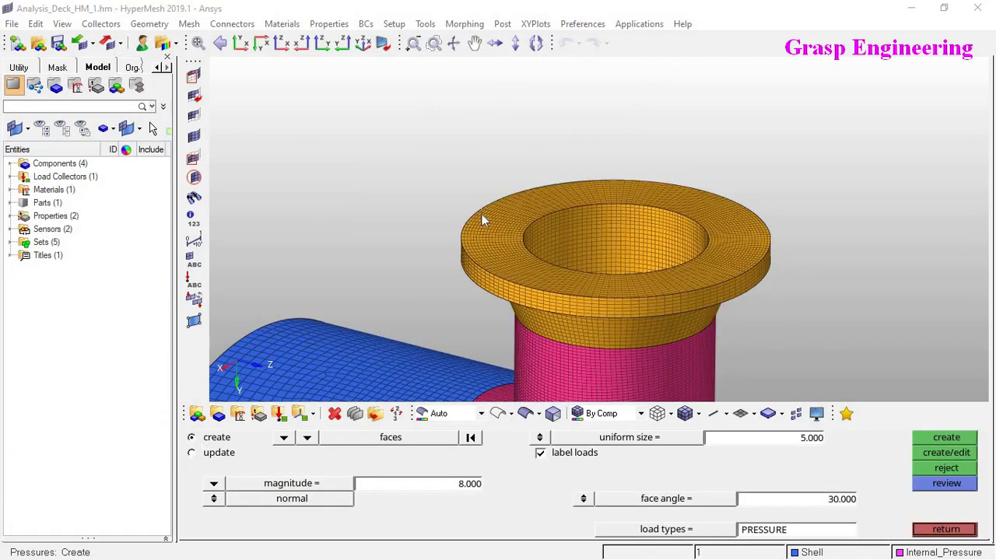
pyautogui.moveTo(601, 279)
pyautogui.keyDown('ctrl'); pyautogui.mouseDown()
pyautogui.moveTo(576, 218)
pyautogui.moveTo(597, 213)
pyautogui.moveTo(607, 291)
pyautogui.moveTo(618, 272)
pyautogui.mouseUp(); pyautogui.keyUp('ctrl')
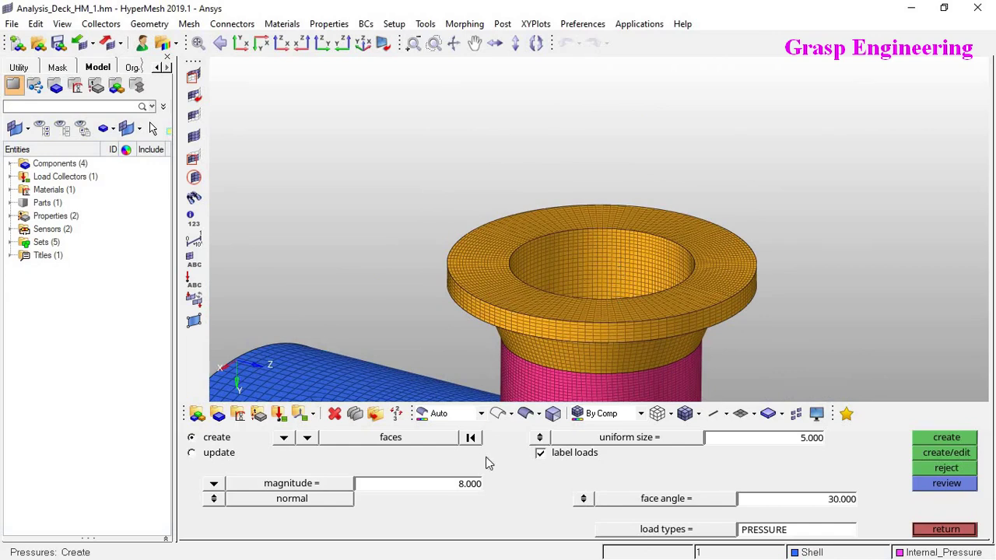
pyautogui.click(446, 488)
pyautogui.write('-4.5')
# - Select the flange's annular end face with the 30-degree face angle and create the compensating pressure load on it
pyautogui.click(285, 438)
pyautogui.click(303, 454)
pyautogui.click(531, 295)
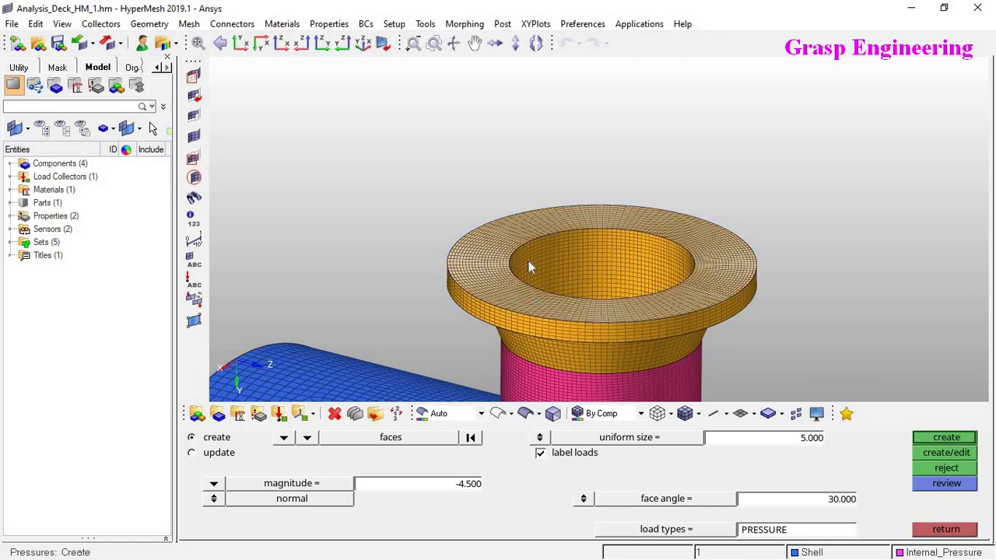
pyautogui.scroll(5, 512, 261)
pyautogui.scroll(-4, 511, 260)
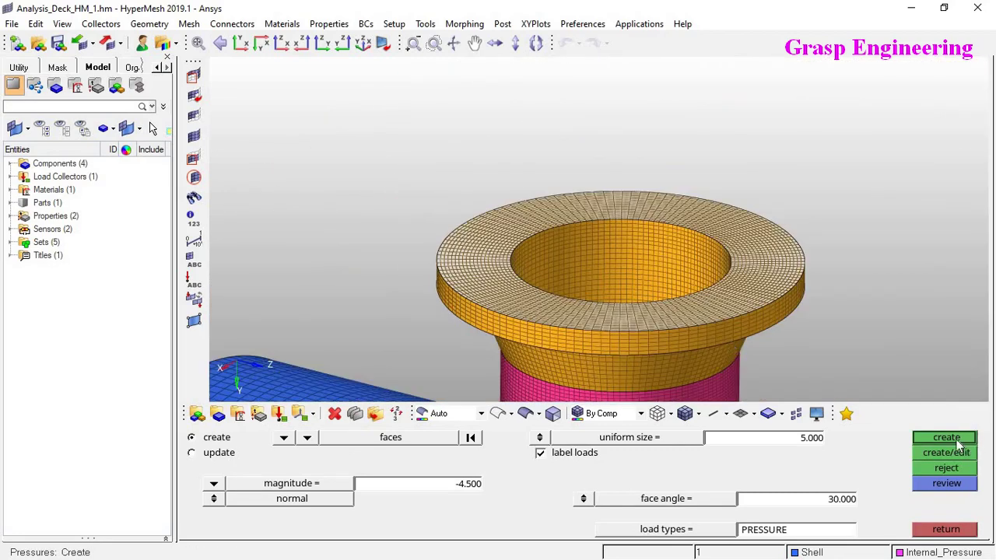
pyautogui.click(960, 442)
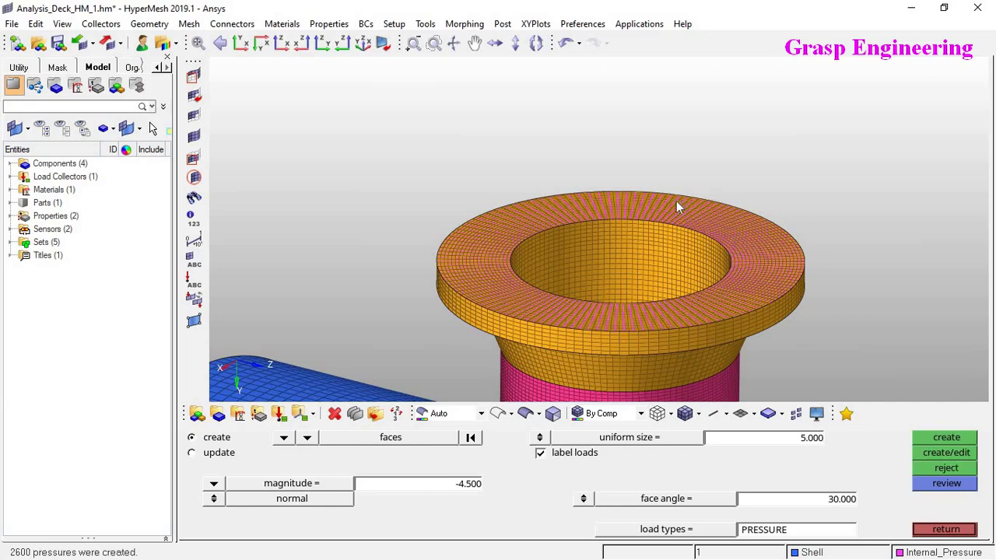
pyautogui.scroll(5, 677, 210)
pyautogui.scroll(-6, 678, 227)
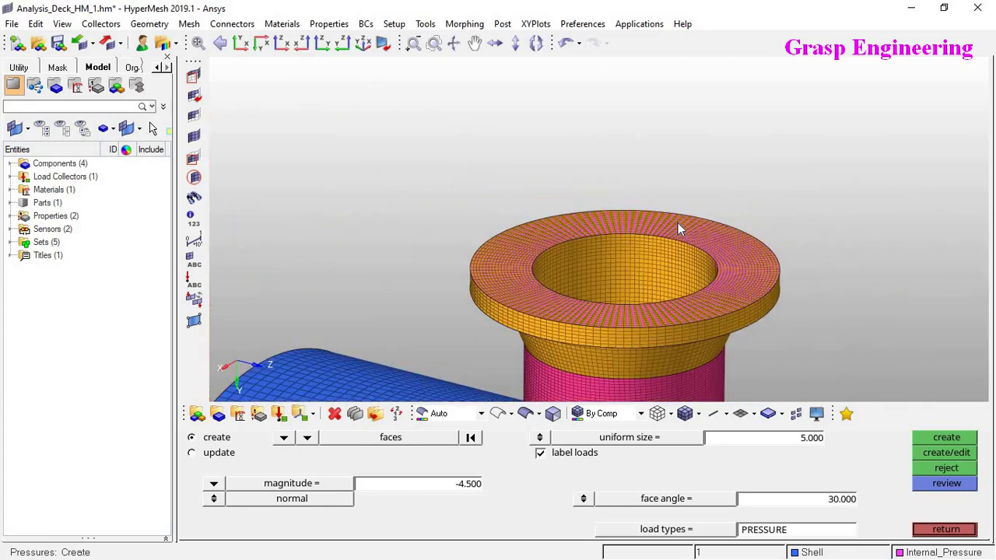
# - Turn on the load labels and examine the pressure values along the outer edge of the flange's end face
pyautogui.click(195, 279)
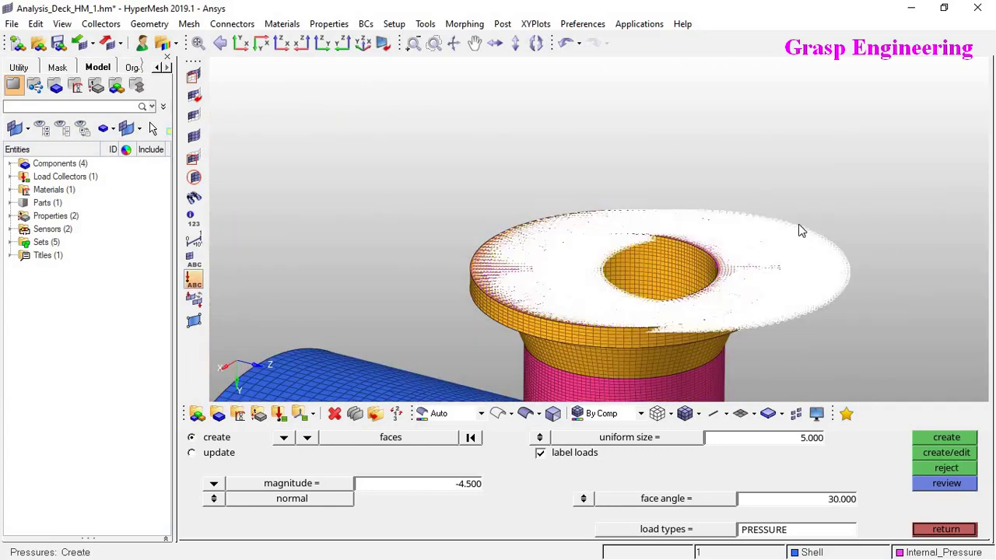
pyautogui.scroll(4, 759, 271)
pyautogui.scroll(5, 758, 269)
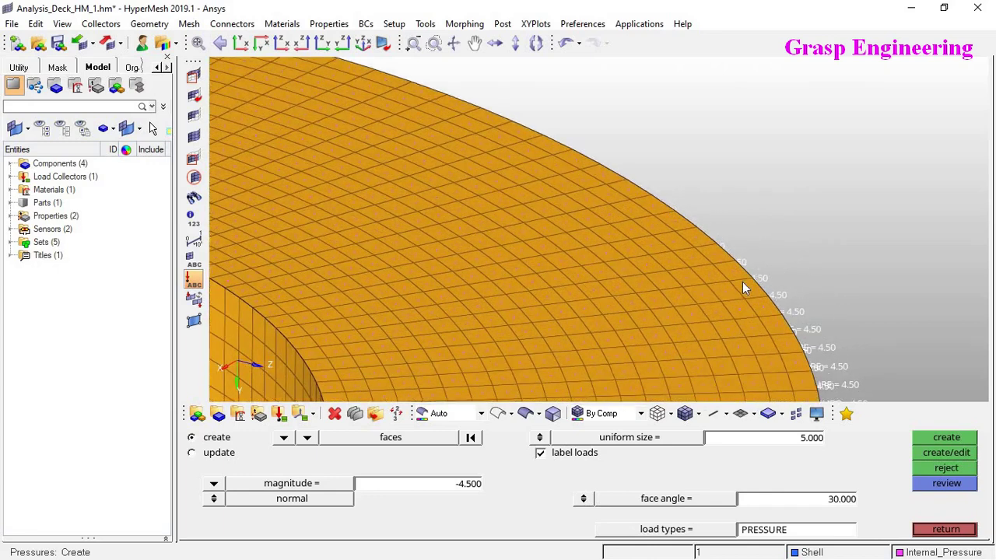
pyautogui.scroll(-5, 743, 288)
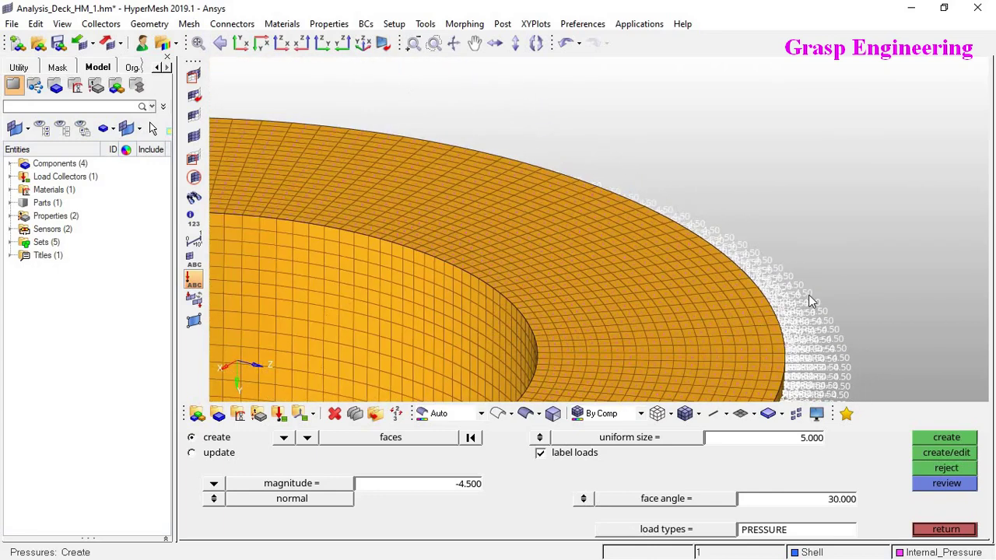
# - Expand the load collectors and show the Internal_Pressure loads together with the flange-face pressure
pyautogui.rightClick(48, 176)
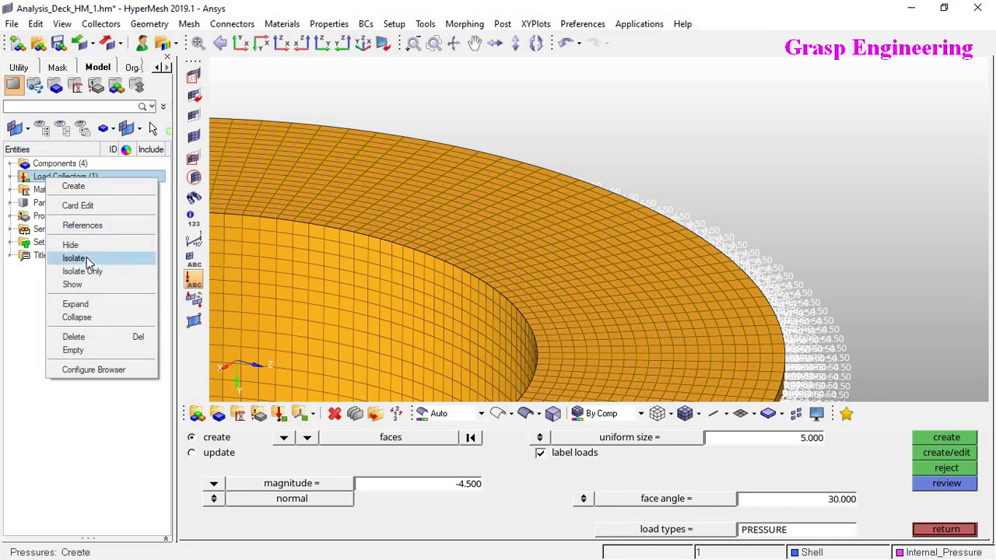
pyautogui.click(78, 304)
pyautogui.click(52, 191)
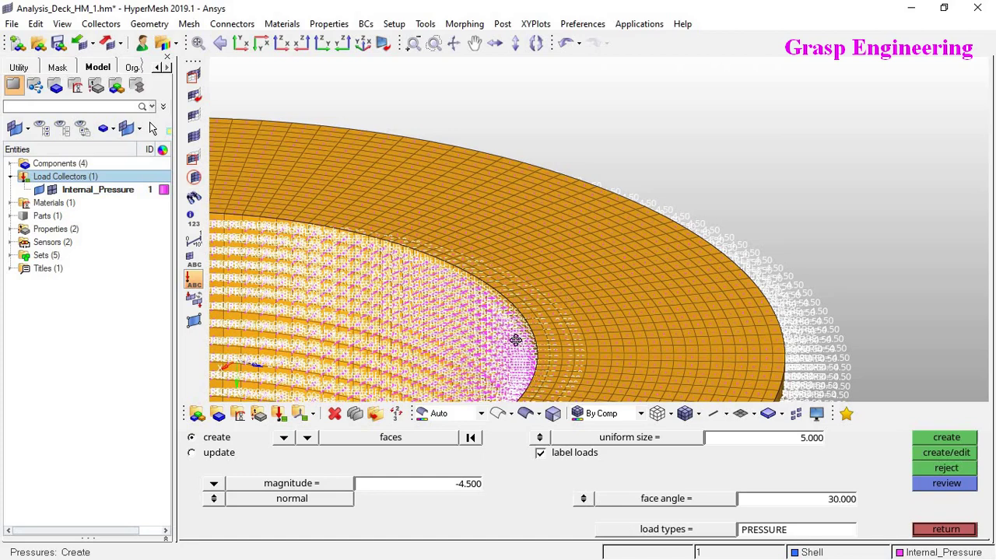
pyautogui.keyDown('ctrl'); pyautogui.moveTo(517, 340); pyautogui.dragTo(510, 348, button='right'); pyautogui.keyUp('ctrl')
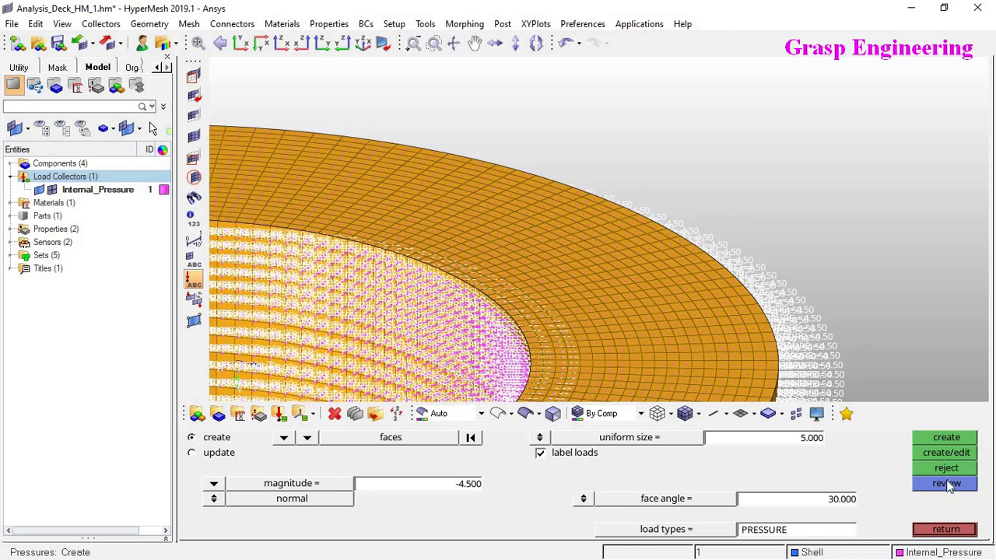
# - Finish the pressure definition and examine the load labels around the flange's end face, outer rim and bore
pyautogui.click(945, 529)
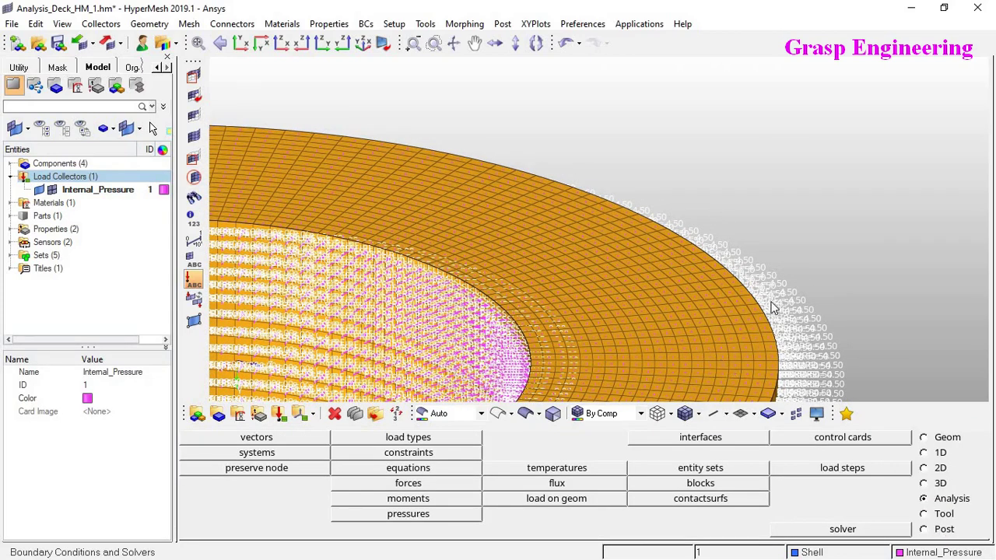
pyautogui.scroll(5, 773, 307)
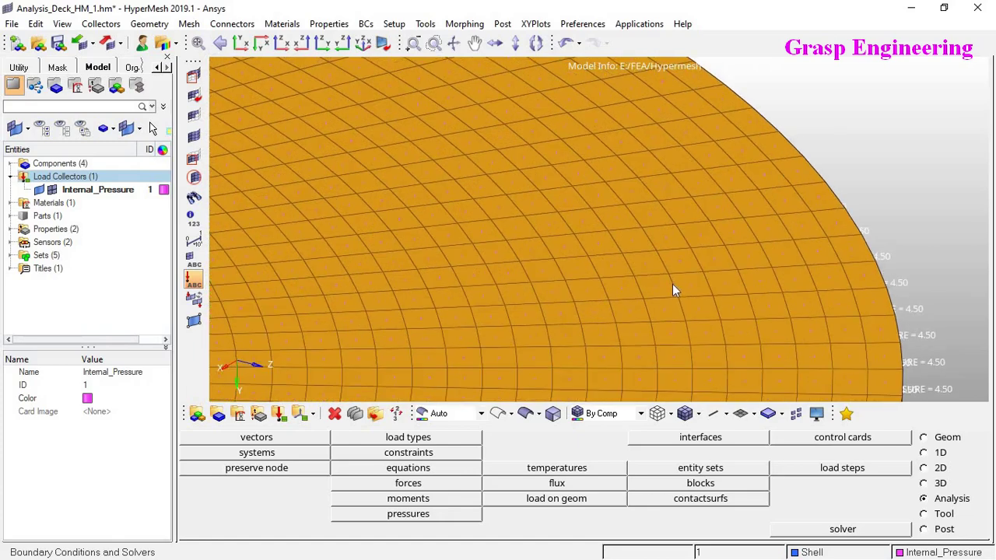
pyautogui.scroll(-5, 705, 279)
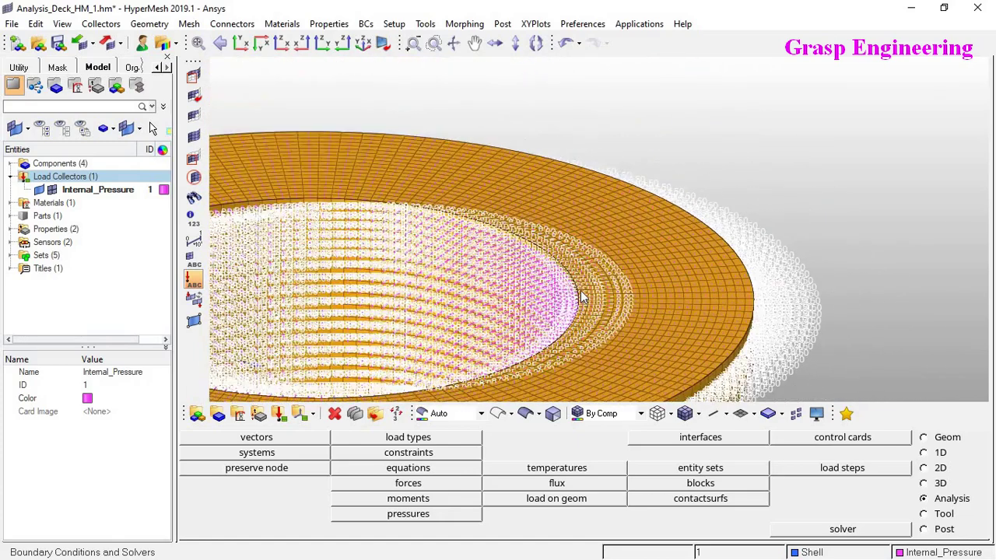
pyautogui.keyDown('ctrl'); pyautogui.moveTo(579, 297); pyautogui.dragTo(580, 289); pyautogui.keyUp('ctrl')
pyautogui.scroll(2, 583, 283)
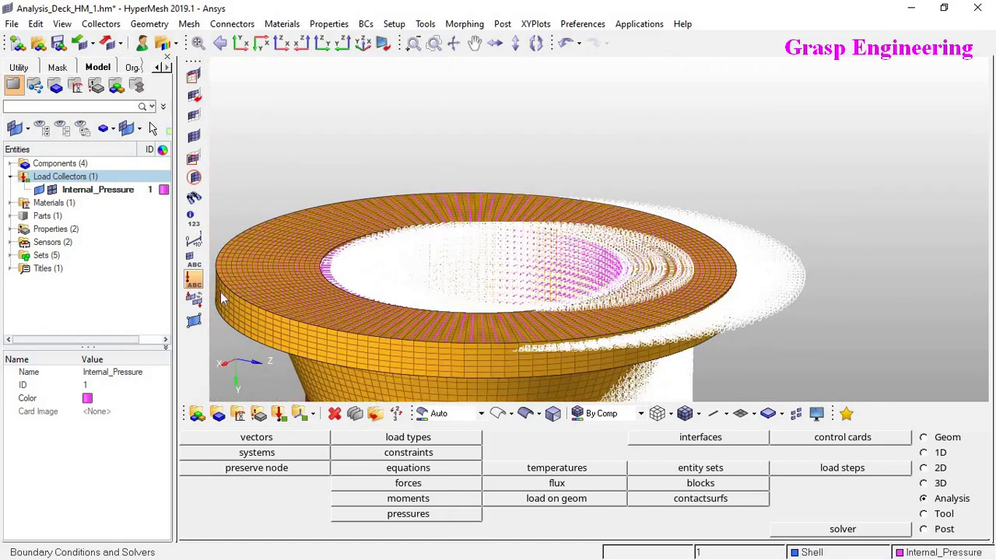
pyautogui.scroll(3, 270, 297)
pyautogui.scroll(4, 414, 284)
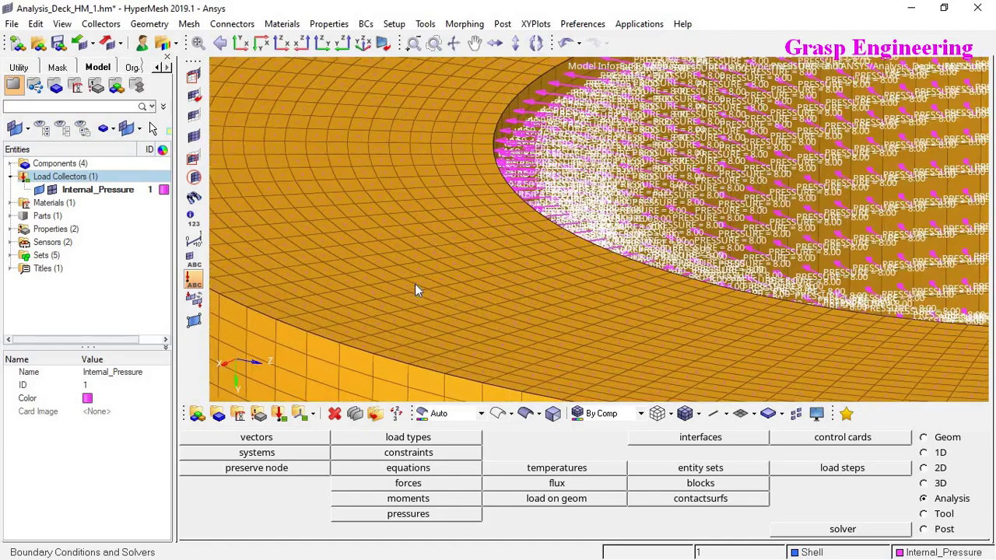
pyautogui.keyDown('ctrl'); pyautogui.moveTo(639, 257); pyautogui.dragTo(659, 260, button='right'); pyautogui.keyUp('ctrl')
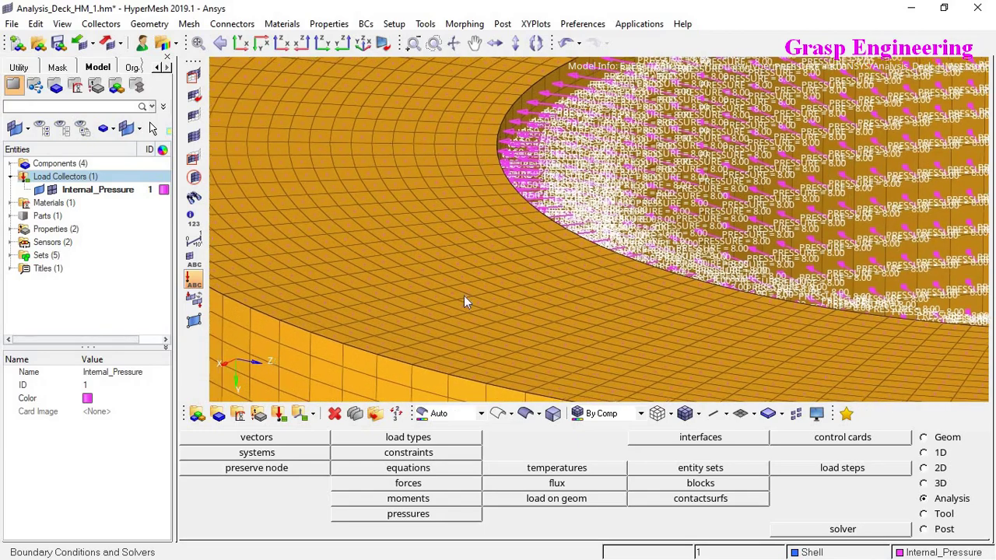
pyautogui.scroll(4, 355, 245)
pyautogui.scroll(-6, 401, 257)
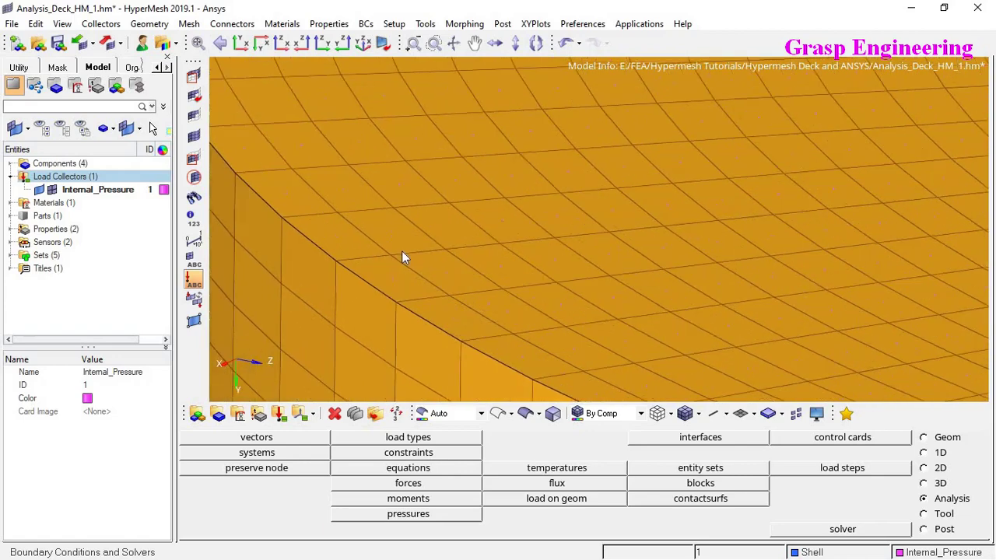
pyautogui.scroll(-8, 425, 253)
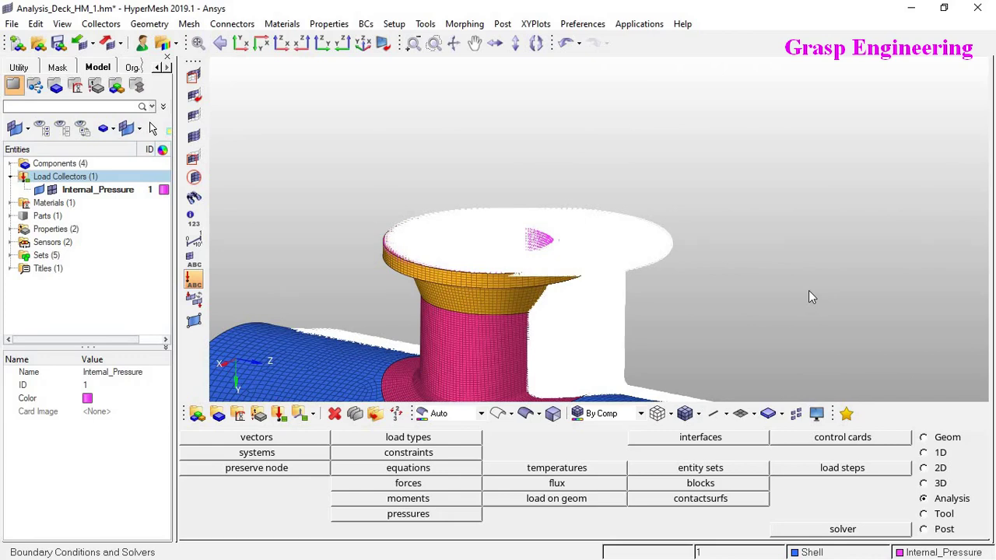
pyautogui.keyDown('ctrl'); pyautogui.moveTo(445, 266); pyautogui.dragTo(543, 240, button='right'); pyautogui.keyUp('ctrl')
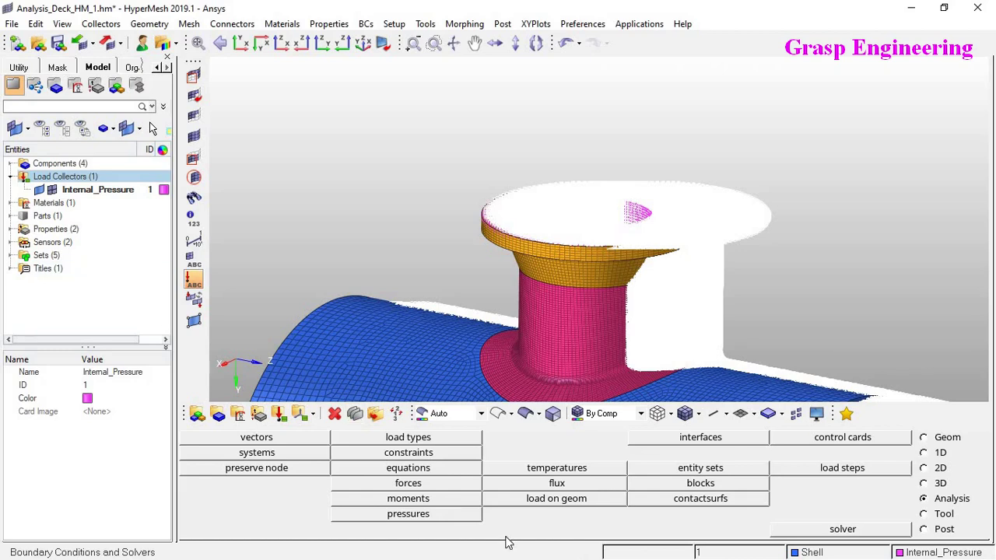
# - Pick up the Shell compensating pressure from the Nozzle workbook in Excel, then return to HyperMesh and hide the load labels
pyautogui.hotkey('alt', 'Tab')
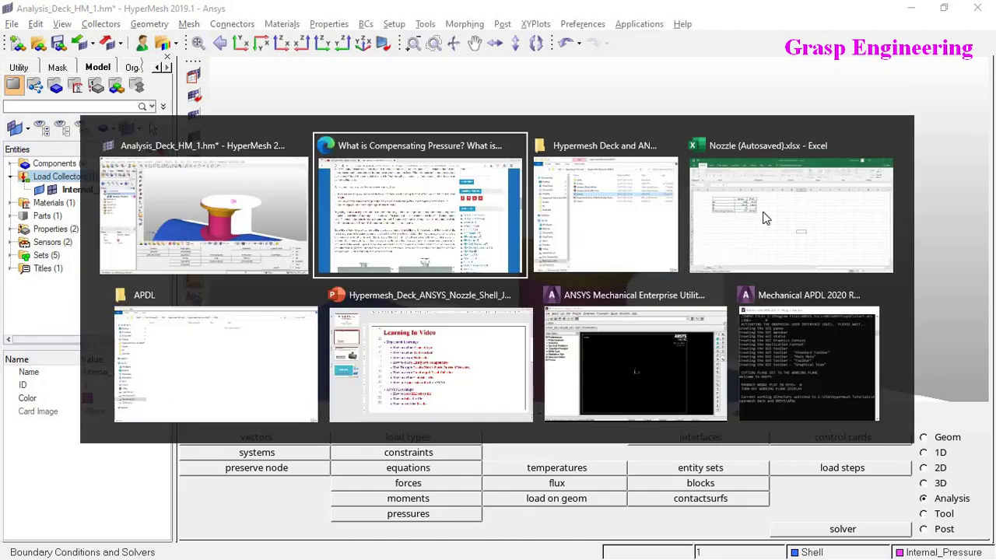
pyautogui.click(761, 212)
pyautogui.click(406, 300)
pyautogui.click(302, 258)
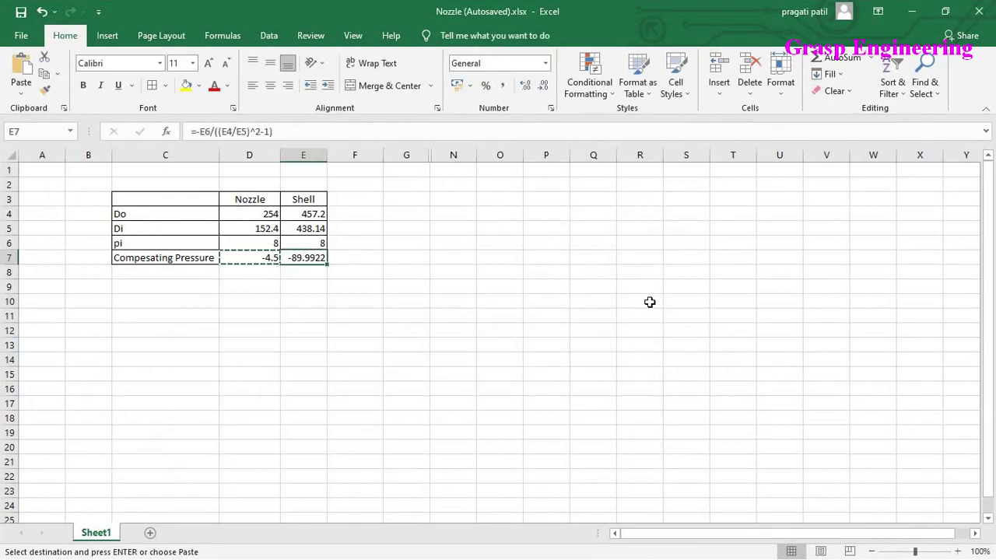
pyautogui.hotkey('alt', 'Tab')
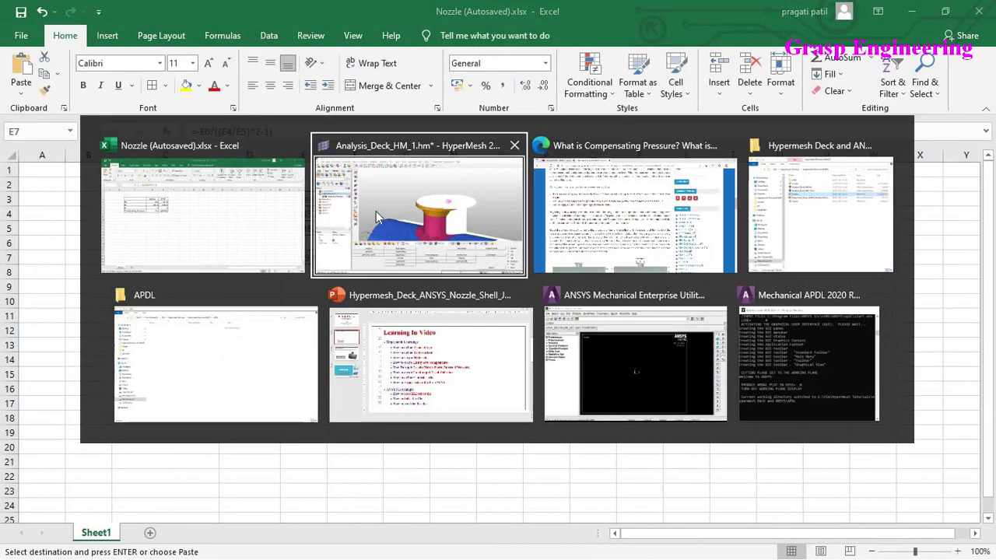
pyautogui.click(427, 214)
pyautogui.click(194, 278)
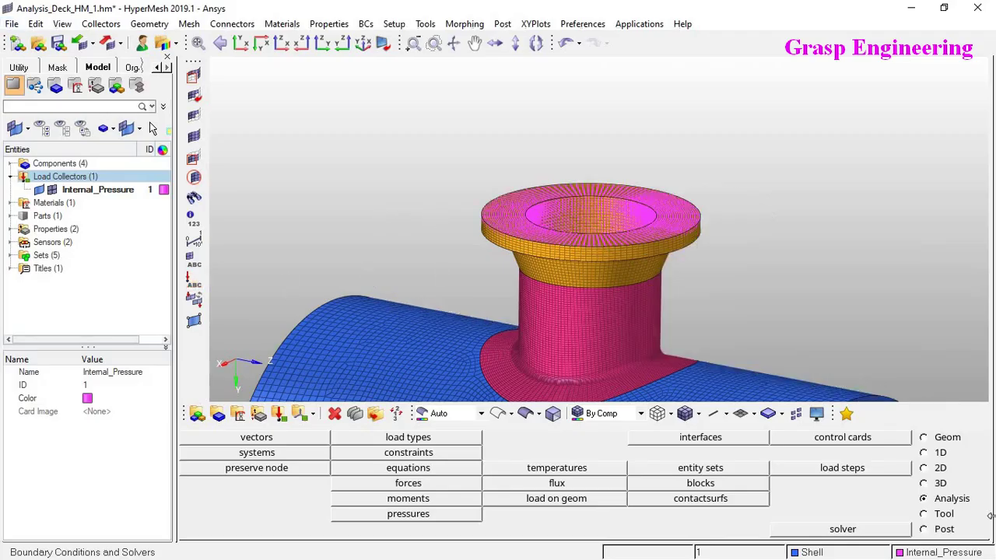
# - Start another pressure load and select the annular end face at the shell's open end using the 30-degree face angle
pyautogui.click(427, 517)
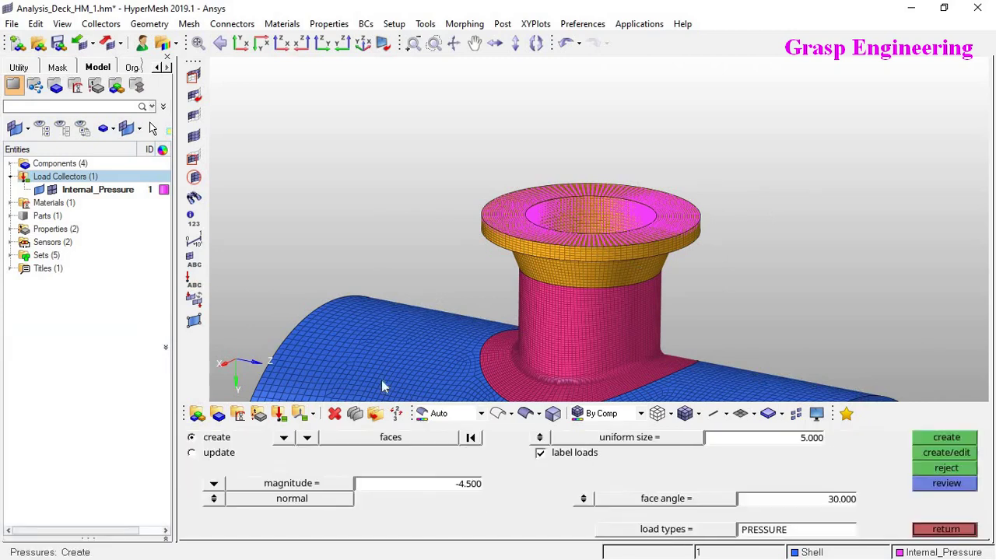
pyautogui.keyDown('ctrl'); pyautogui.moveTo(583, 285); pyautogui.dragTo(547, 222); pyautogui.keyUp('ctrl')
pyautogui.scroll(5, 547, 223)
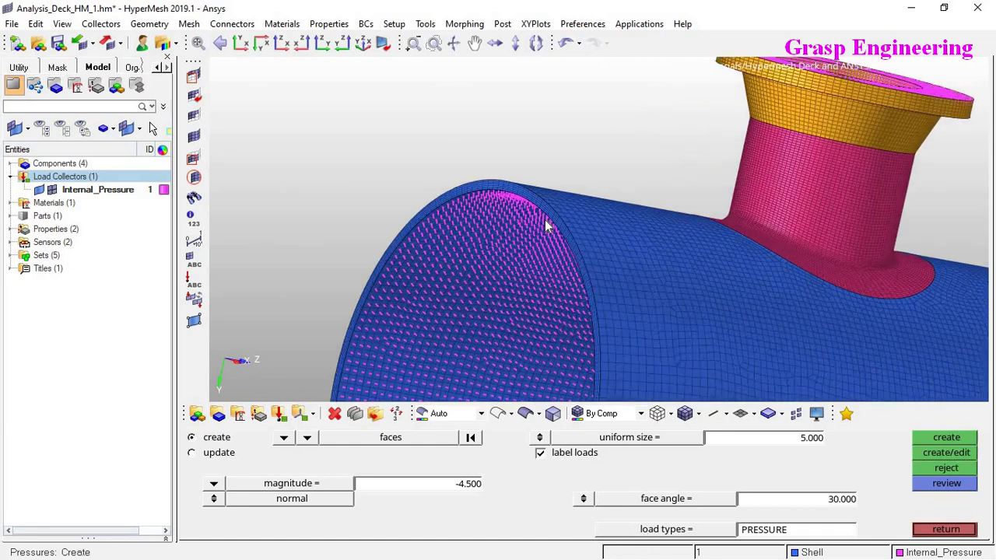
pyautogui.click(534, 187)
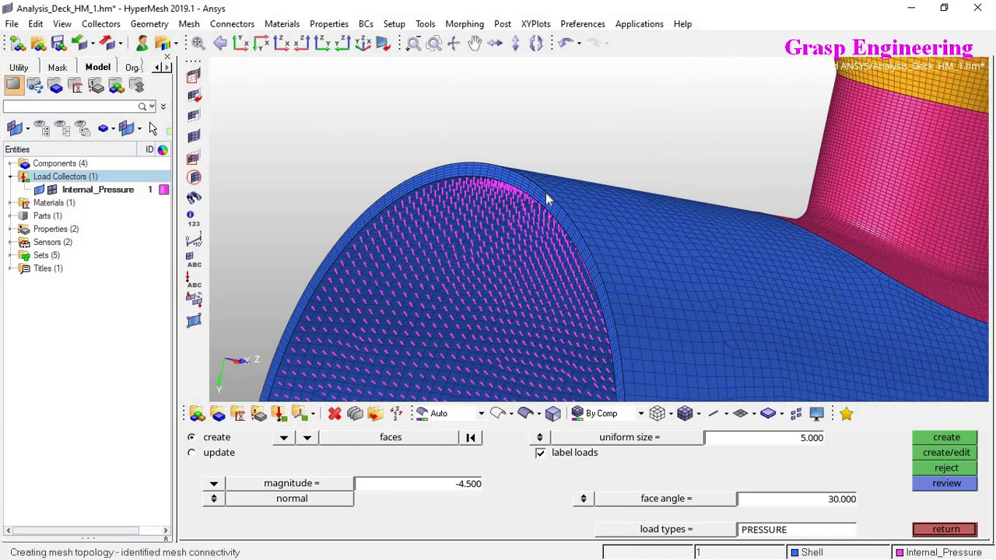
# - Set the pressure magnitude to -89.992, keep the uniform display size of 5 and create the load on the shell's end face
pyautogui.click(459, 489)
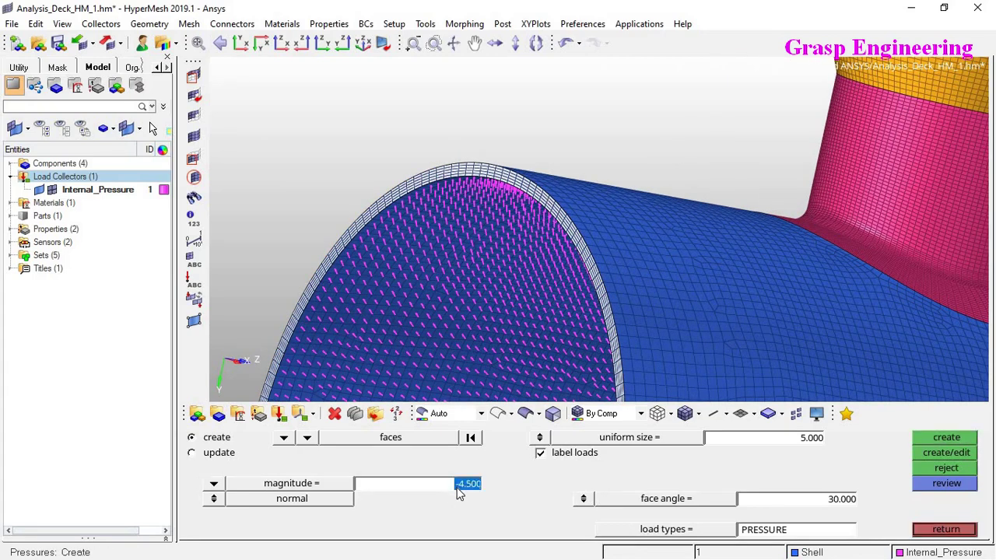
pyautogui.write('-89.99220874')
pyautogui.press('Return')
pyautogui.click(541, 438)
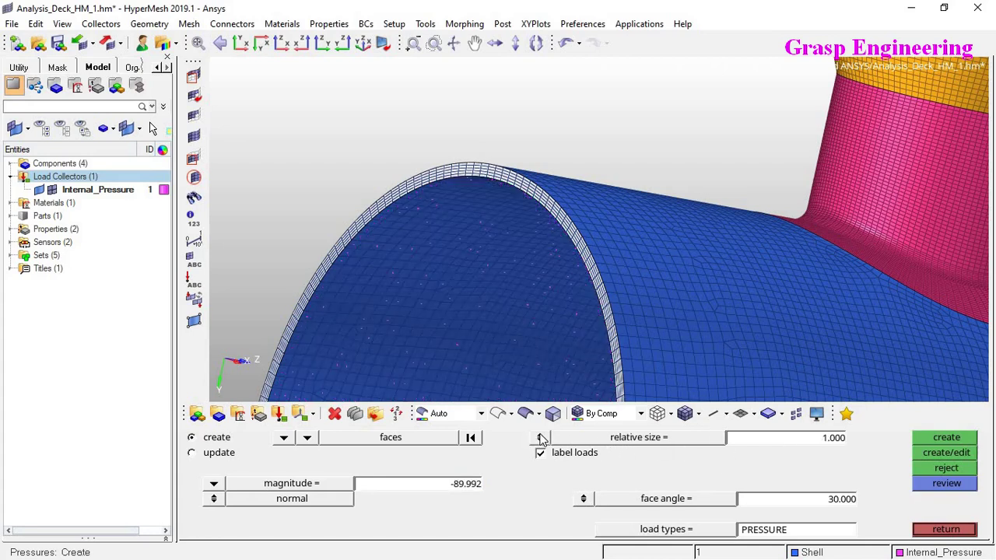
pyautogui.click(542, 438)
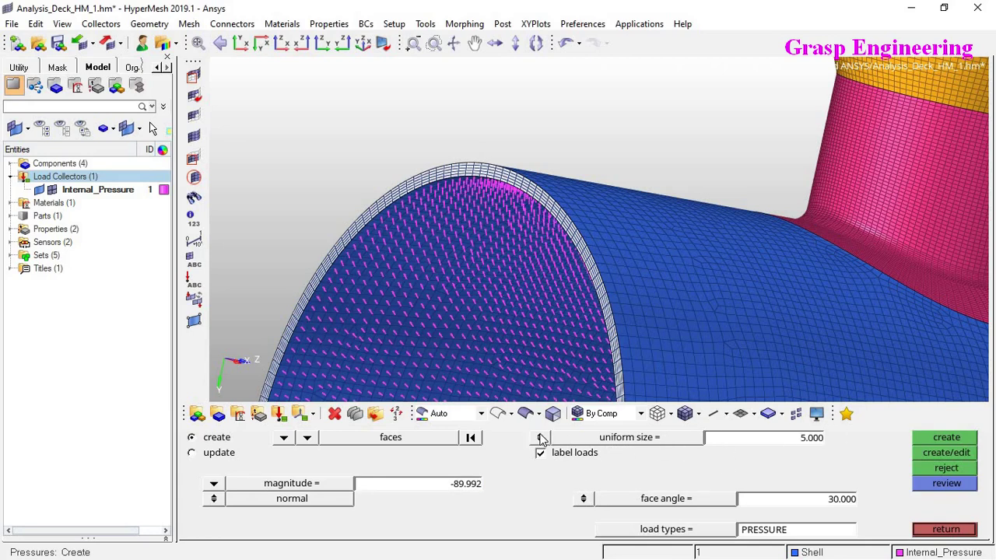
pyautogui.scroll(-2, 663, 343)
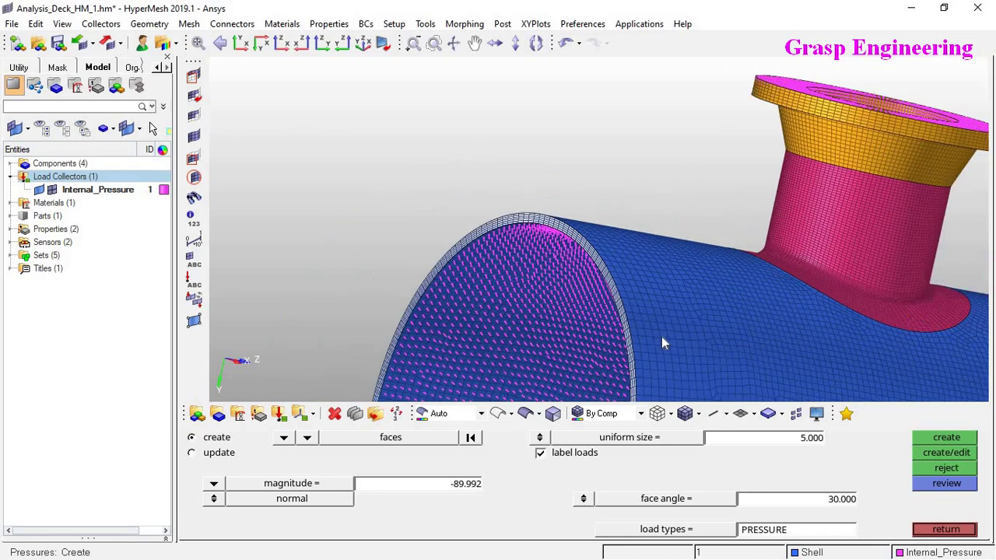
pyautogui.click(948, 437)
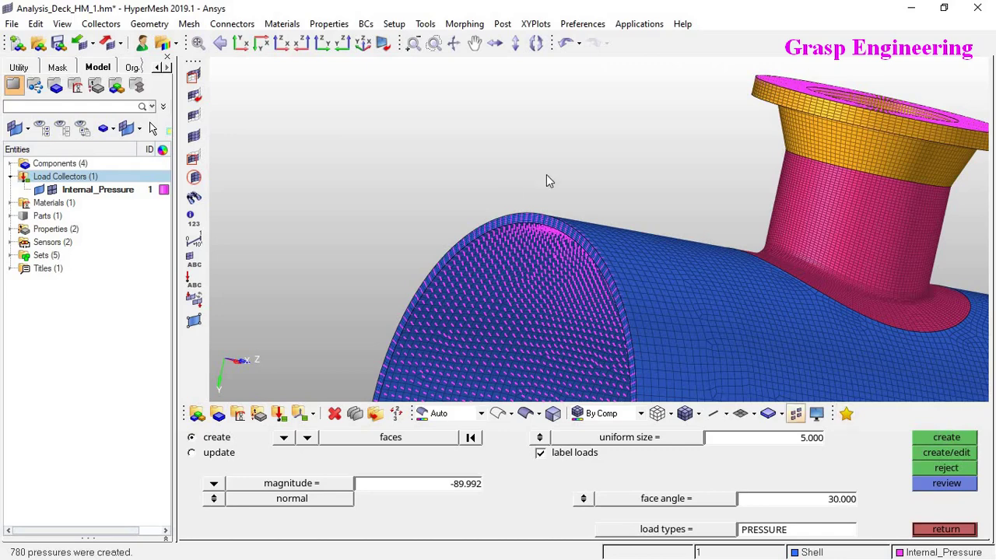
# - Inspect the new pressure loads on the shell's end rim with the load display set to a relative size of 1
pyautogui.scroll(3, 556, 269)
pyautogui.scroll(5, 552, 249)
pyautogui.moveTo(590, 196)
pyautogui.keyDown('ctrl'); pyautogui.mouseDown()
pyautogui.moveTo(576, 198)
pyautogui.moveTo(613, 224)
pyautogui.moveTo(615, 211)
pyautogui.moveTo(570, 265)
pyautogui.moveTo(630, 262)
pyautogui.mouseUp(); pyautogui.keyUp('ctrl')
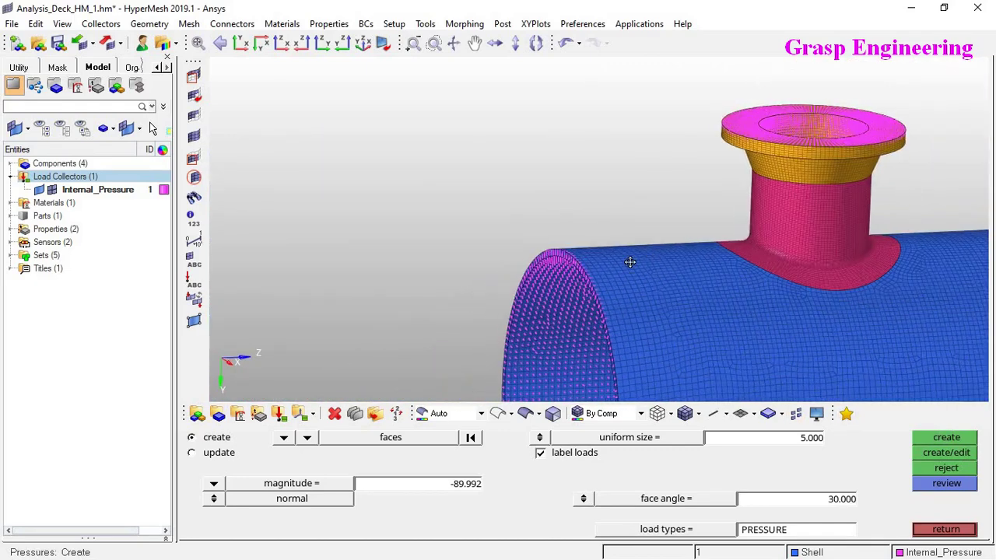
pyautogui.keyDown('ctrl'); pyautogui.moveTo(631, 263); pyautogui.dragTo(716, 251, button='right'); pyautogui.keyUp('ctrl')
pyautogui.keyDown('ctrl'); pyautogui.scroll(6, 639, 246); pyautogui.keyUp('ctrl')
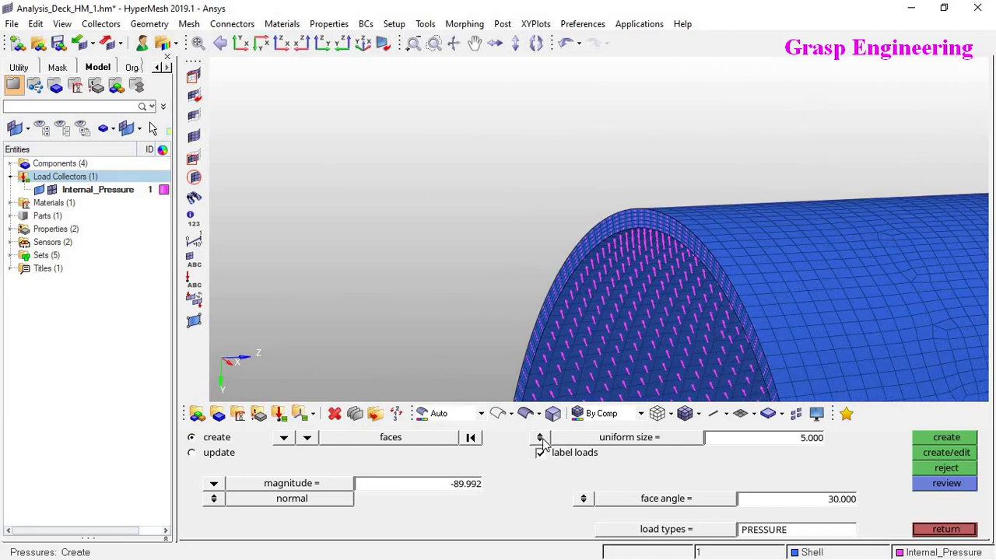
pyautogui.click(540, 438)
pyautogui.scroll(5, 622, 202)
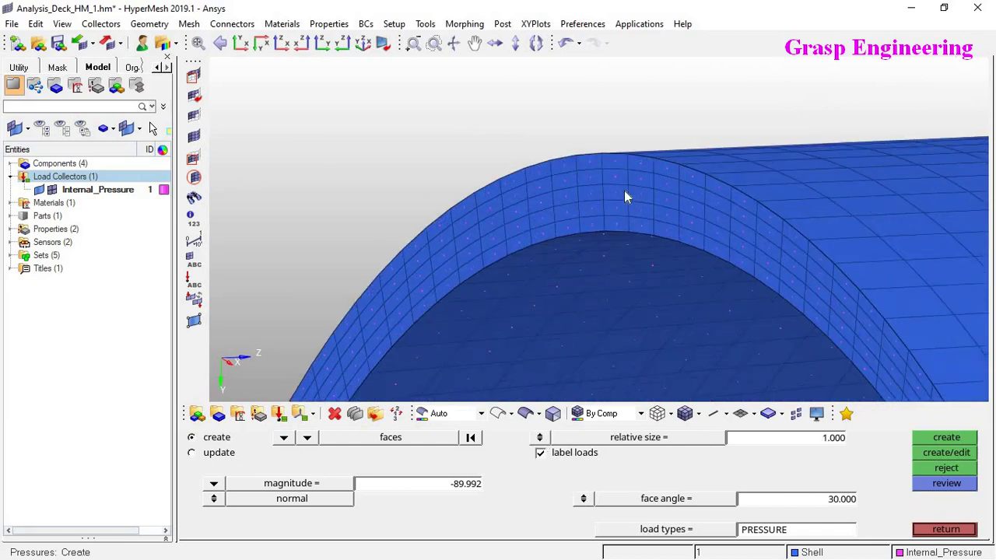
pyautogui.scroll(-6, 626, 204)
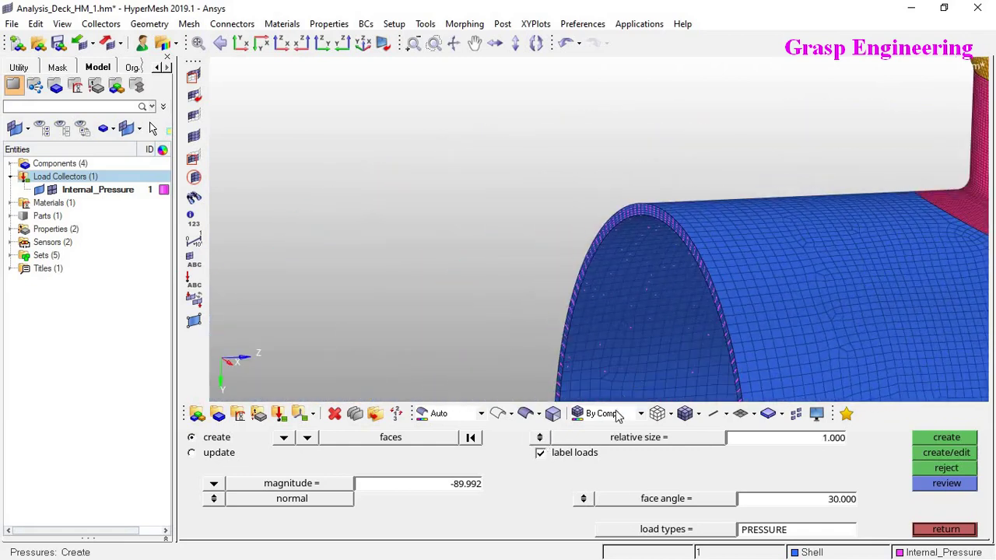
# - Check the labelled pressure values on the shell's open end, then hide the labels and close the pressure definition
pyautogui.click(195, 280)
pyautogui.keyDown('ctrl'); pyautogui.moveTo(676, 227); pyautogui.dragTo(673, 167); pyautogui.keyUp('ctrl')
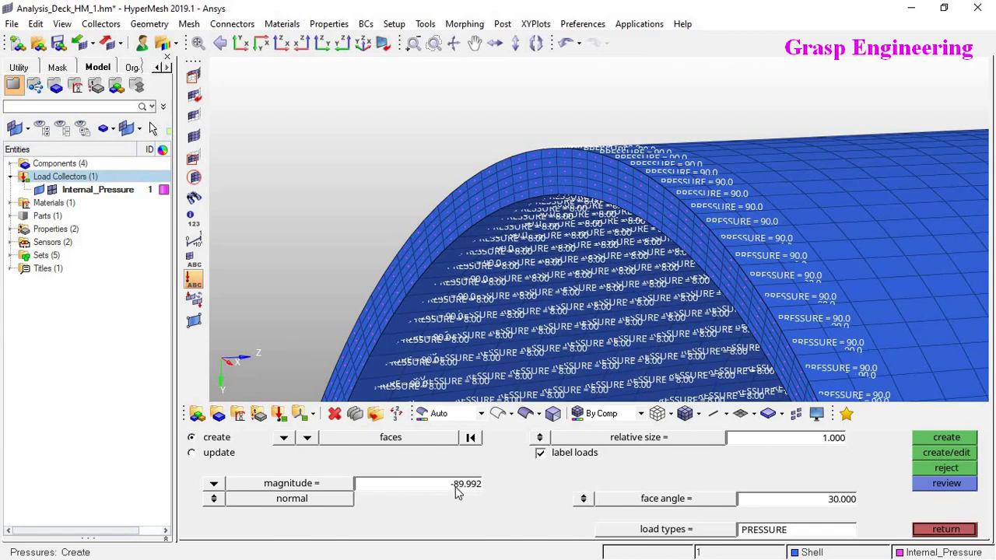
pyautogui.keyDown('ctrl'); pyautogui.moveTo(675, 200); pyautogui.dragTo(459, 194); pyautogui.keyUp('ctrl')
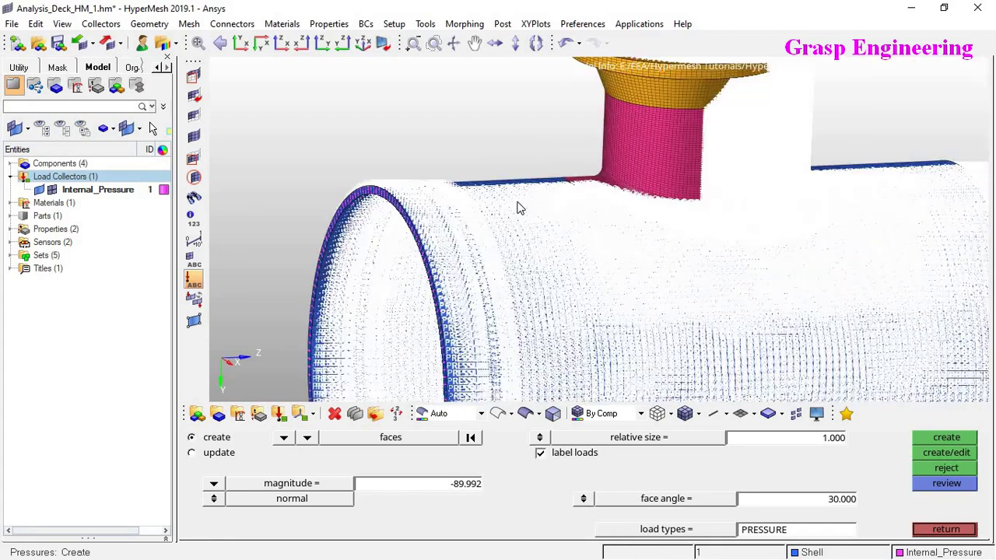
pyautogui.keyDown('ctrl'); pyautogui.moveTo(551, 210); pyautogui.dragTo(585, 187); pyautogui.keyUp('ctrl')
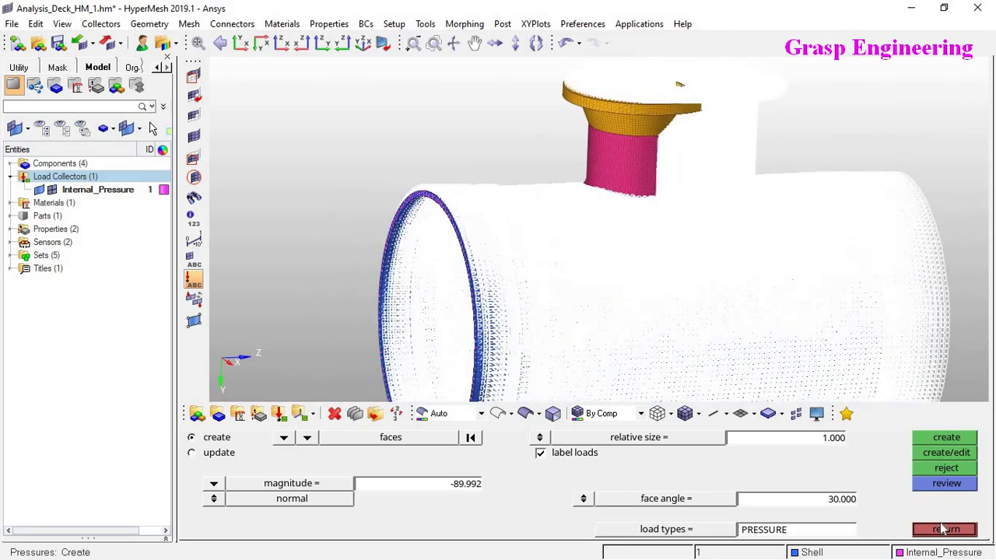
pyautogui.click(194, 280)
pyautogui.click(961, 532)
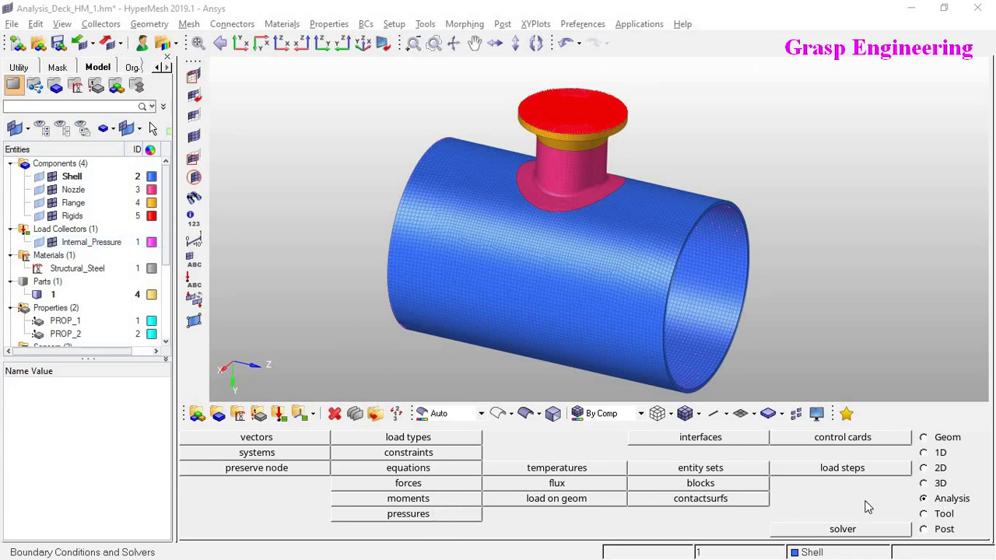
# - Start a nodal force definition and look up the X-axis nozzle force in the PowerPoint problem statement, returning to HyperMesh
pyautogui.click(420, 484)
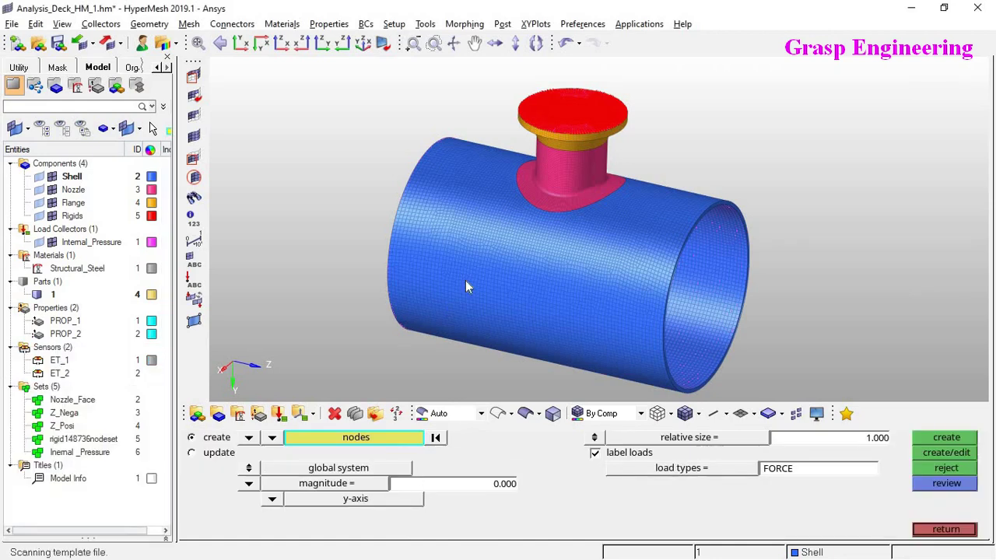
pyautogui.hotkey('alt', 'Tab')
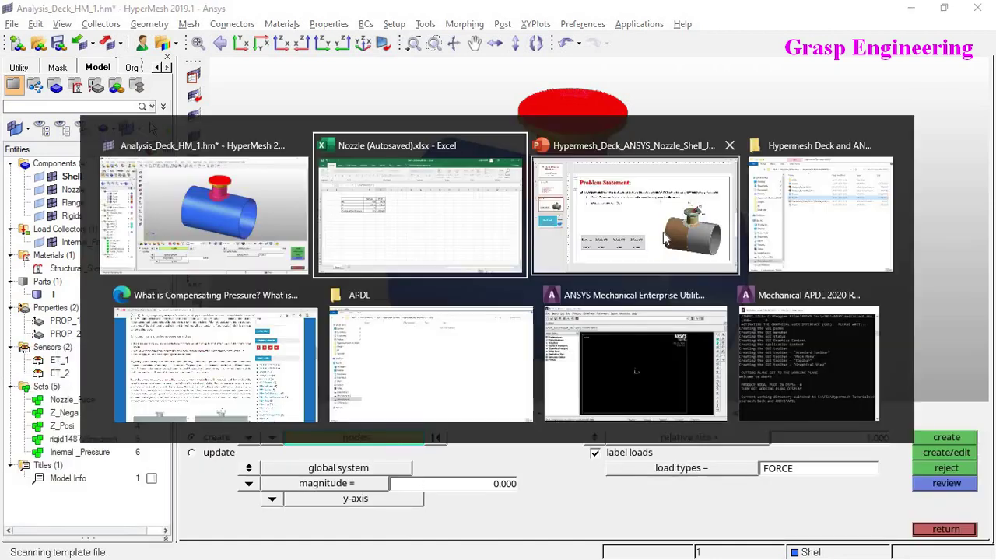
pyautogui.click(643, 240)
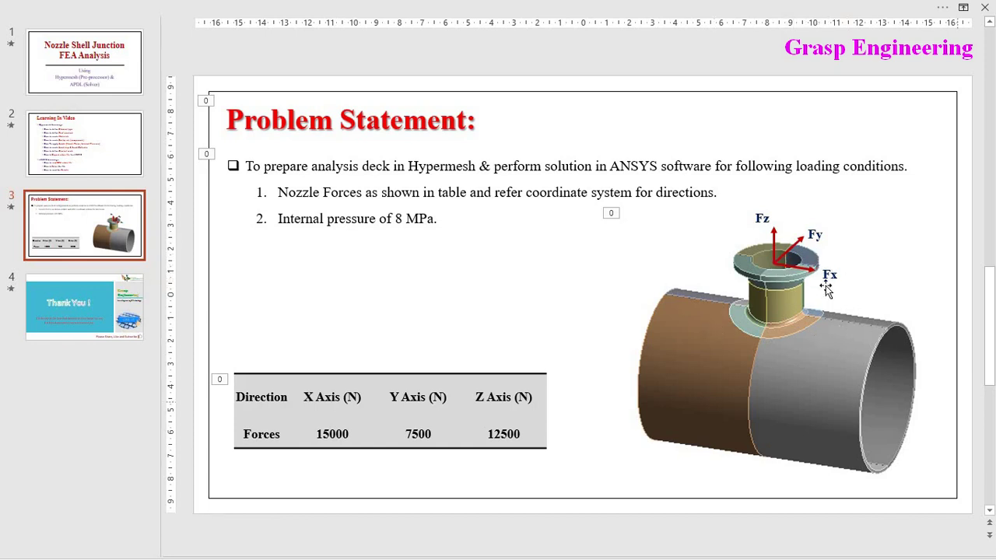
pyautogui.moveTo(352, 440); pyautogui.dragTo(319, 440)
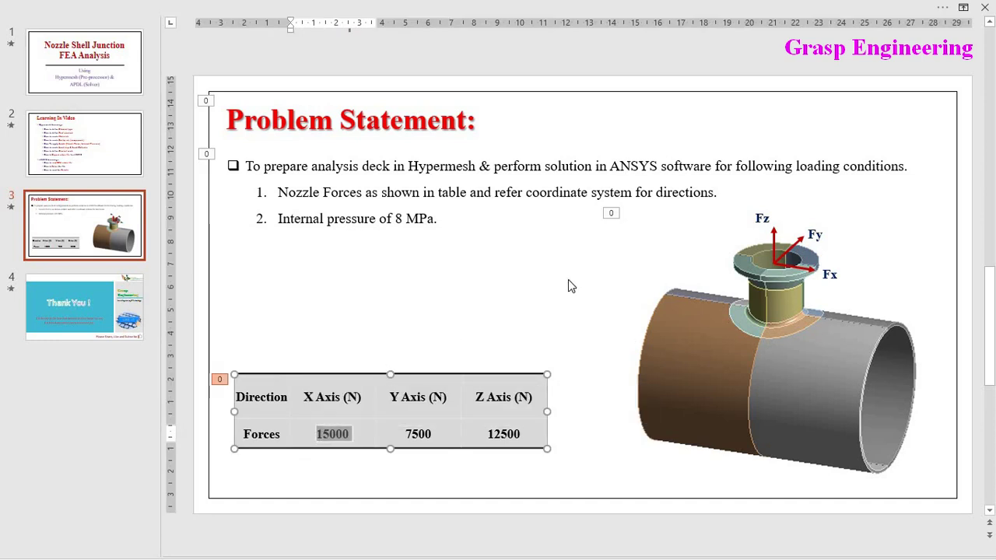
pyautogui.hotkey('alt', 'Tab')
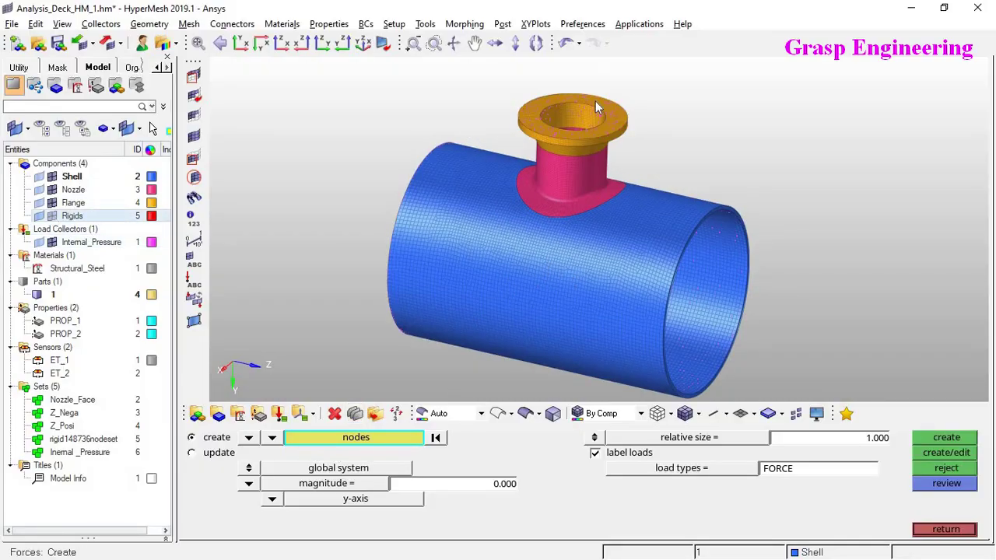
# - Select the rigid spider's centre node at the flange, set the force to 15000 along the z-axis, and leave the definition without creating it
pyautogui.scroll(5, 576, 253)
pyautogui.scroll(4, 566, 162)
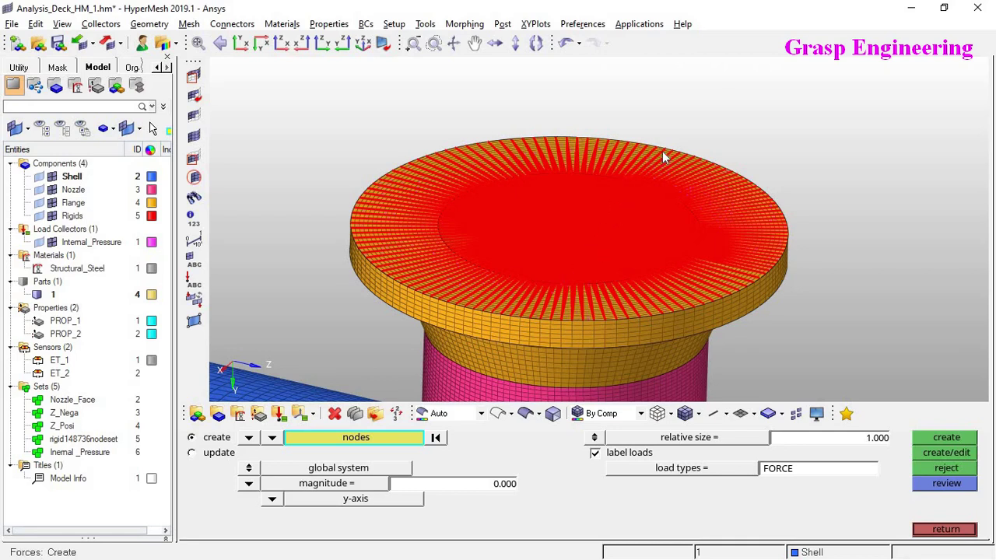
pyautogui.click(579, 228)
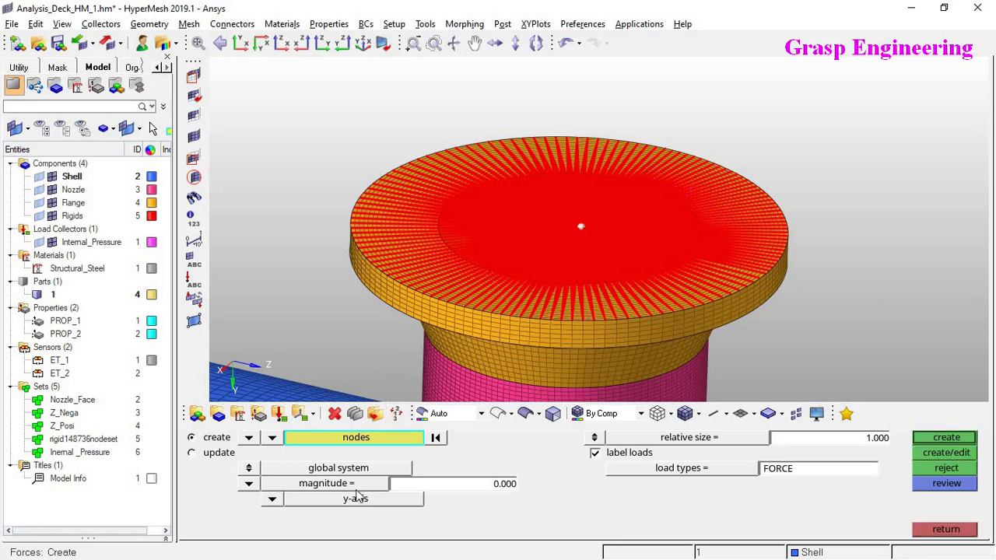
pyautogui.click(272, 499)
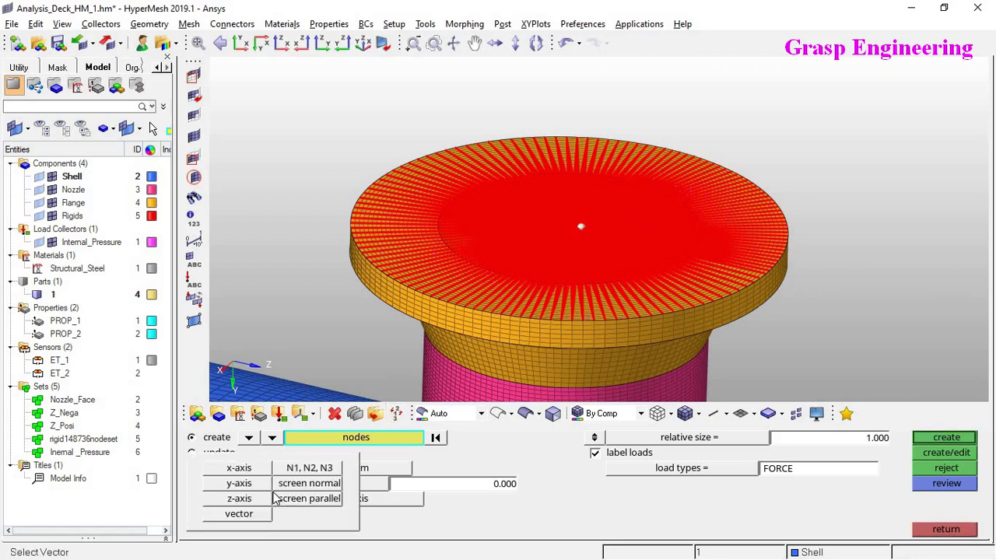
pyautogui.click(239, 499)
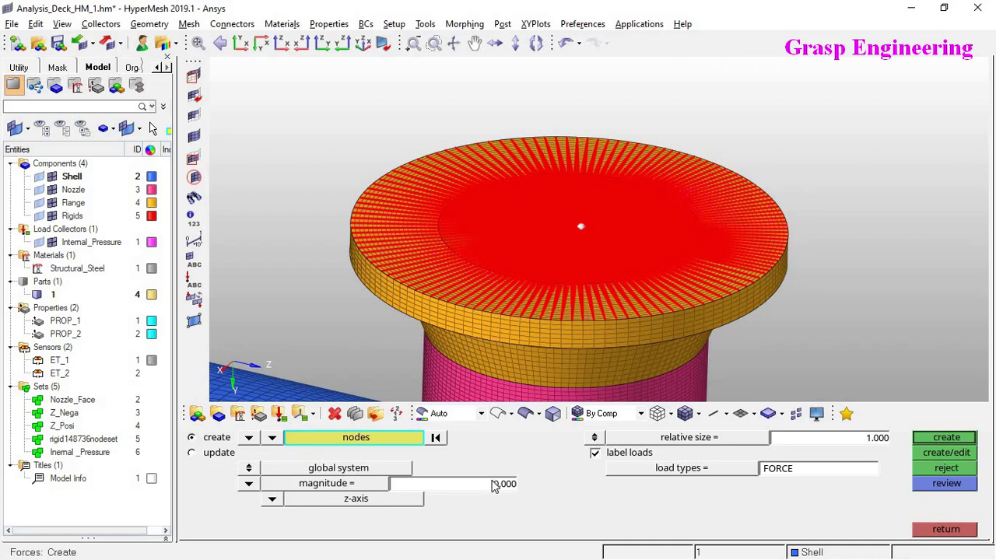
pyautogui.write('15000')
pyautogui.scroll(-2, 839, 303)
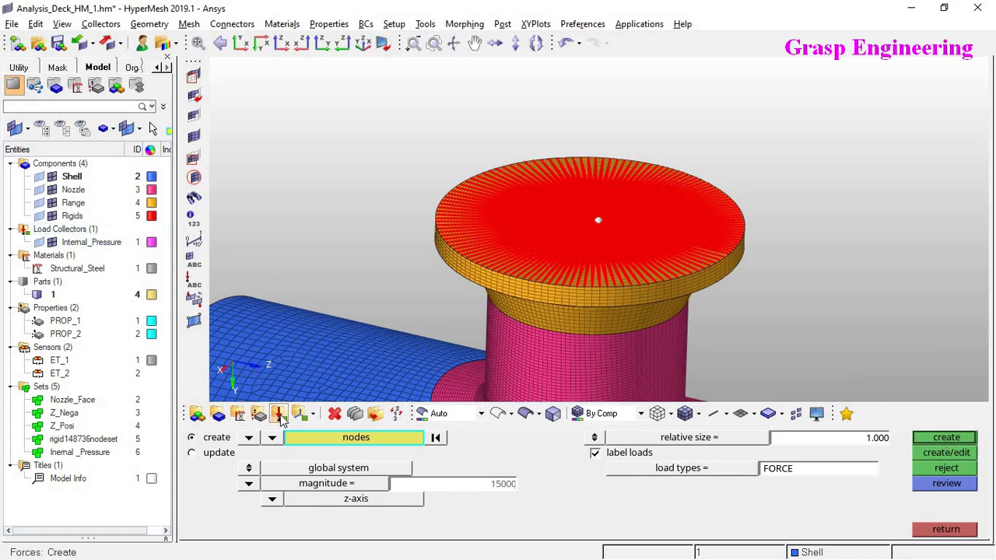
pyautogui.click(957, 532)
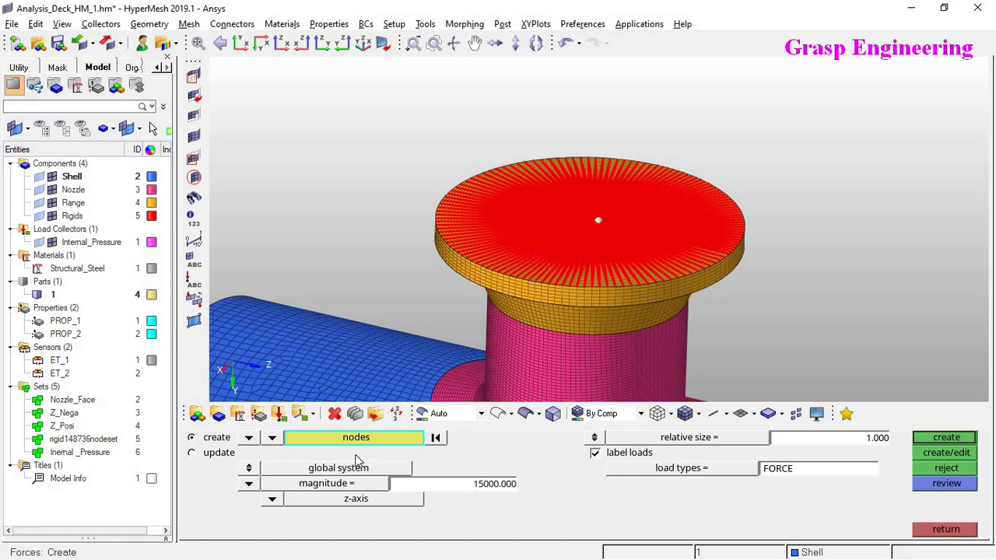
pyautogui.click(959, 533)
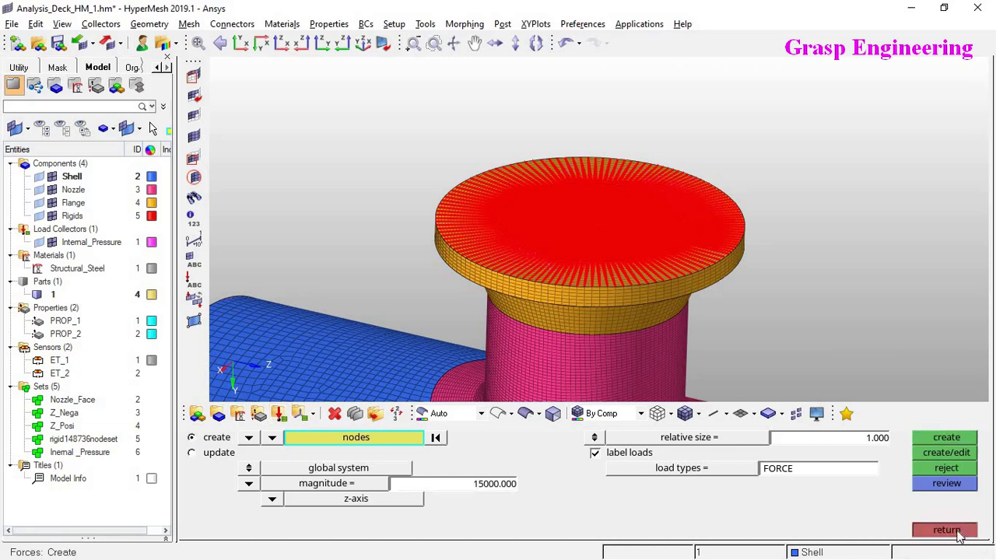
# - Create a load collector named Forces with an orange colour and no card image
pyautogui.click(278, 414)
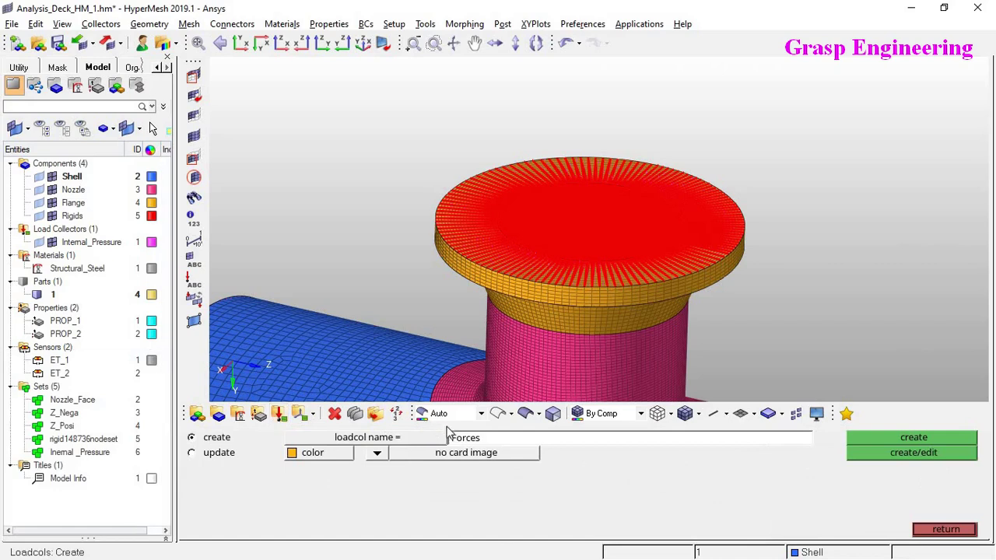
pyautogui.doubleClick(467, 440)
pyautogui.click(308, 455)
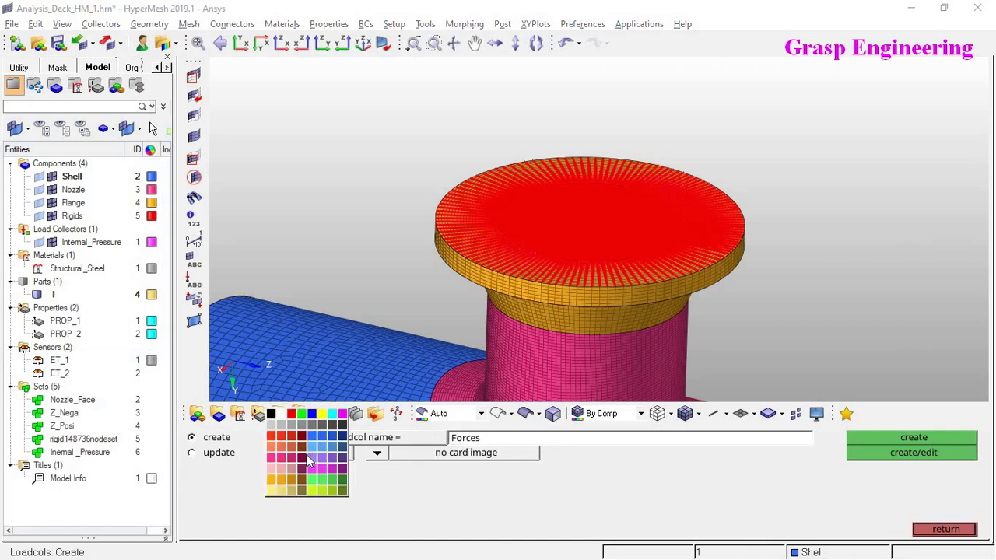
pyautogui.click(273, 481)
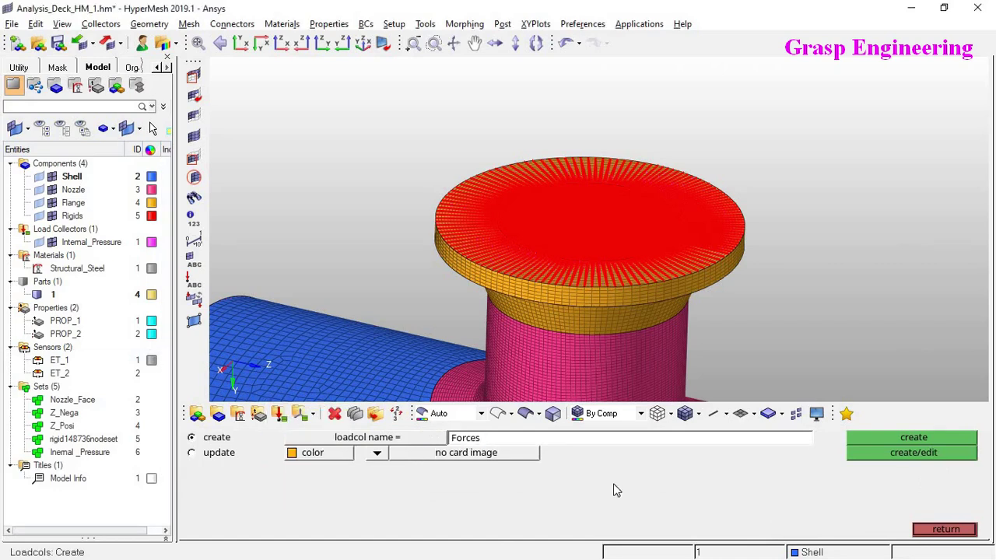
pyautogui.click(892, 441)
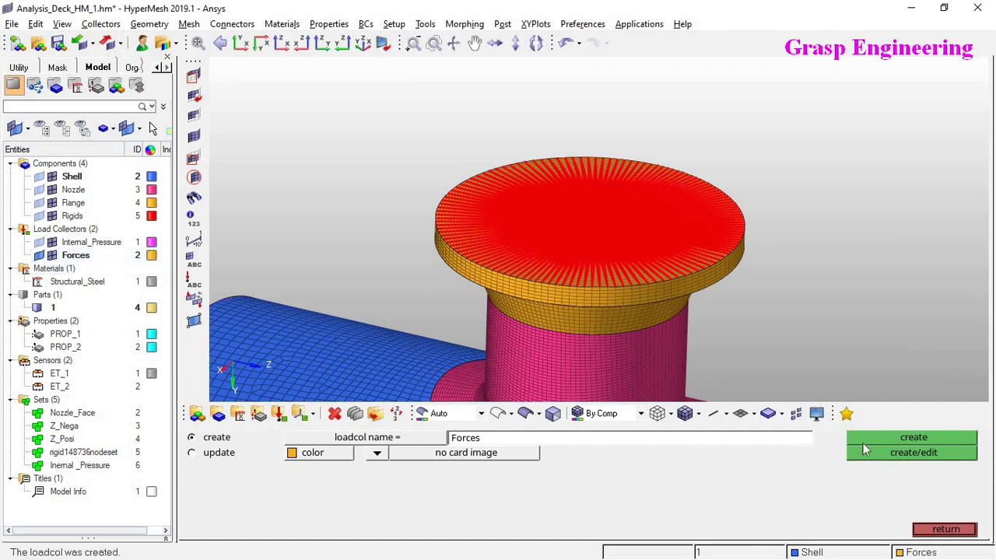
pyautogui.click(946, 531)
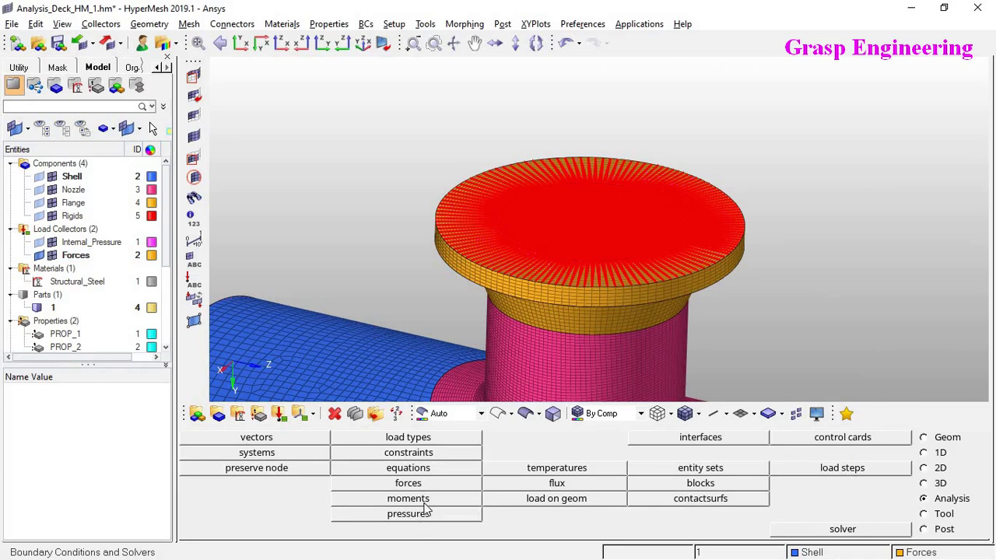
# - Create the 15000 force along the global z-axis on the rigid spider's centre node at the flange
pyautogui.click(410, 484)
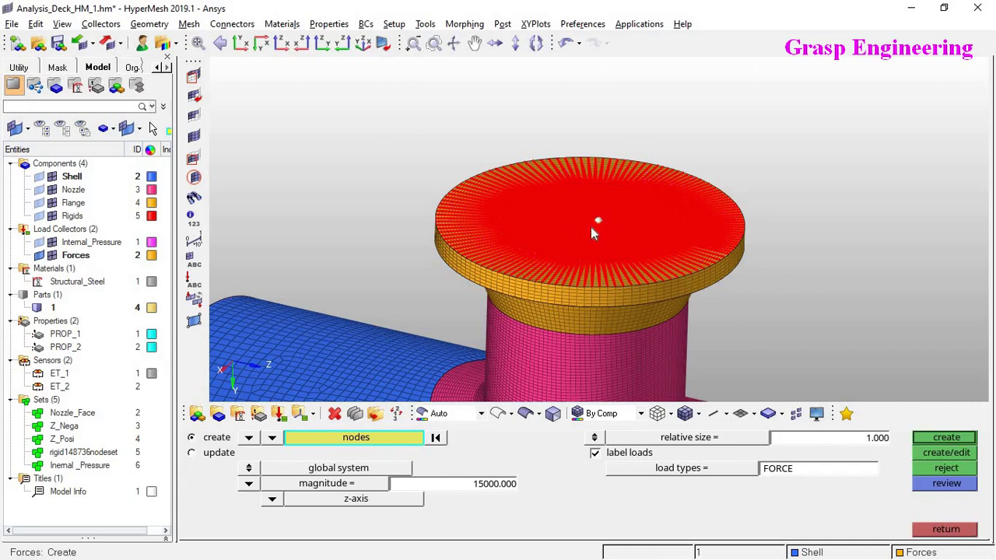
pyautogui.scroll(5, 586, 222)
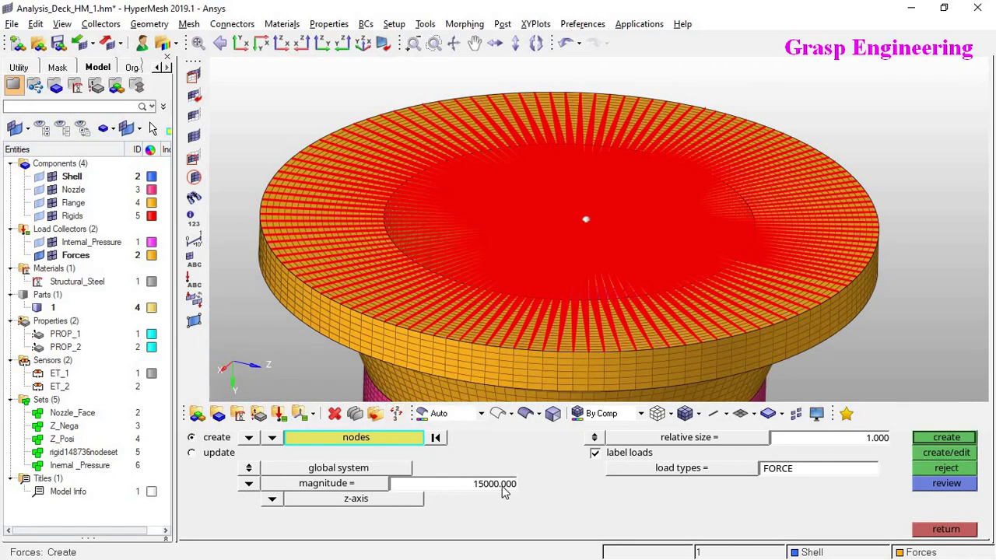
pyautogui.click(928, 440)
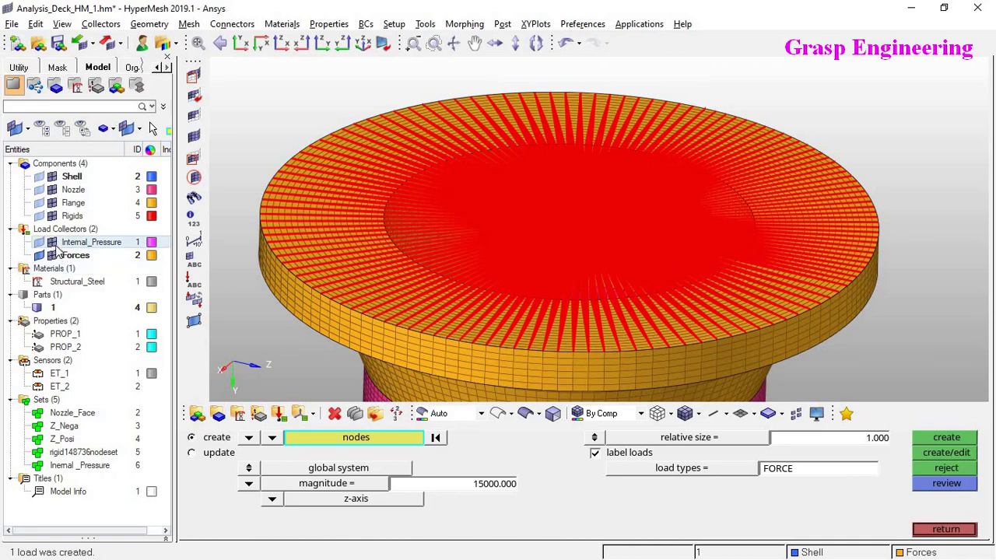
# - Hide the Rigids component and examine the force arrow at the flange centre
pyautogui.click(52, 216)
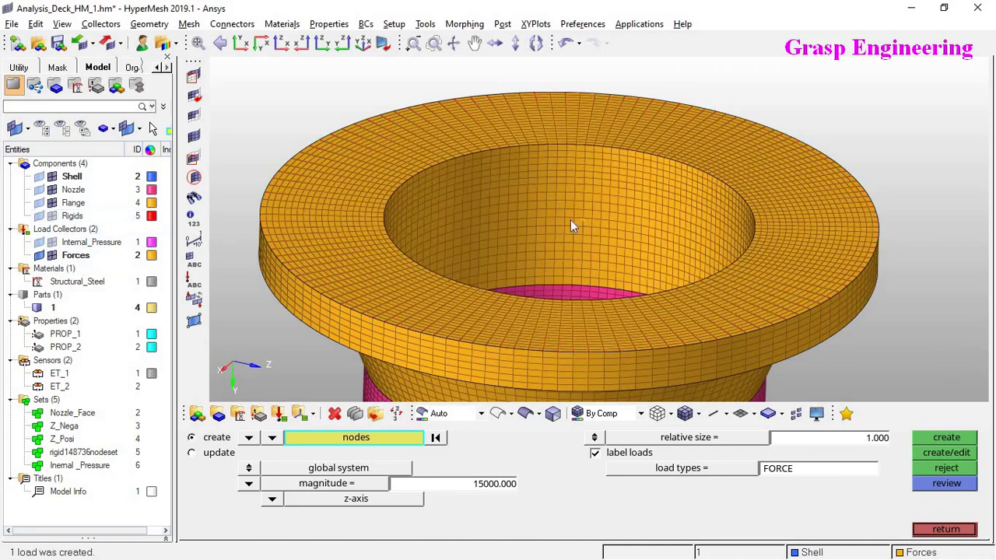
pyautogui.keyDown('ctrl'); pyautogui.moveTo(621, 247); pyautogui.dragTo(629, 243); pyautogui.keyUp('ctrl')
pyautogui.keyDown('ctrl'); pyautogui.scroll(9, 584, 227); pyautogui.keyUp('ctrl')
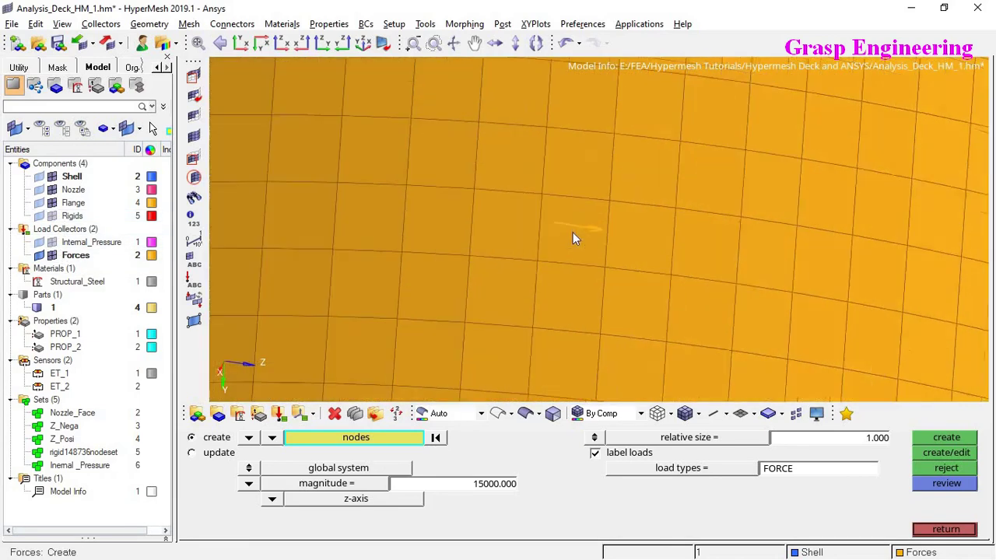
pyautogui.keyDown('ctrl'); pyautogui.scroll(-3, 573, 229); pyautogui.keyUp('ctrl')
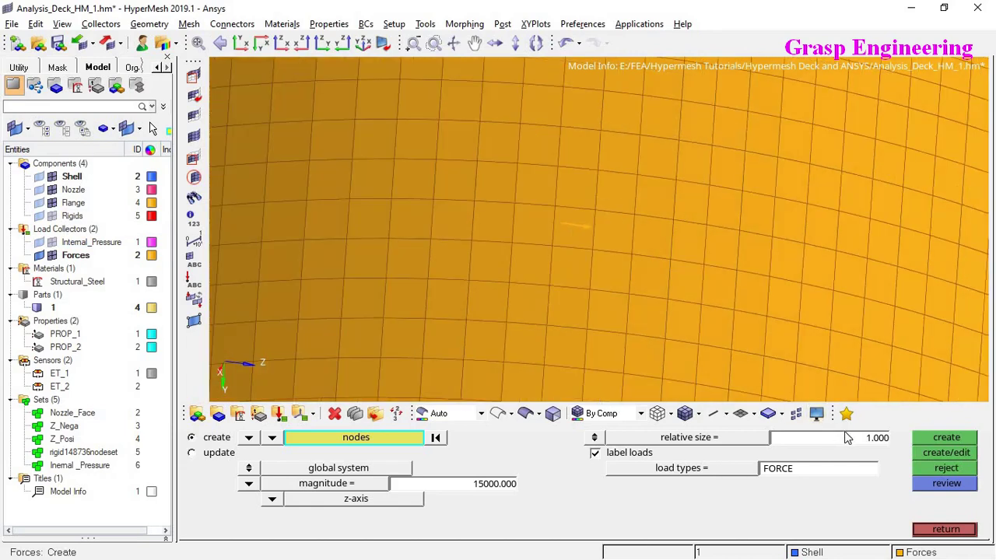
# - Set the relative display size of the forces to 5 and recolour the Forces load collector blue
pyautogui.doubleClick(860, 442)
pyautogui.write('5')
pyautogui.press('Return')
pyautogui.keyDown('ctrl'); pyautogui.scroll(-10, 561, 225); pyautogui.keyUp('ctrl')
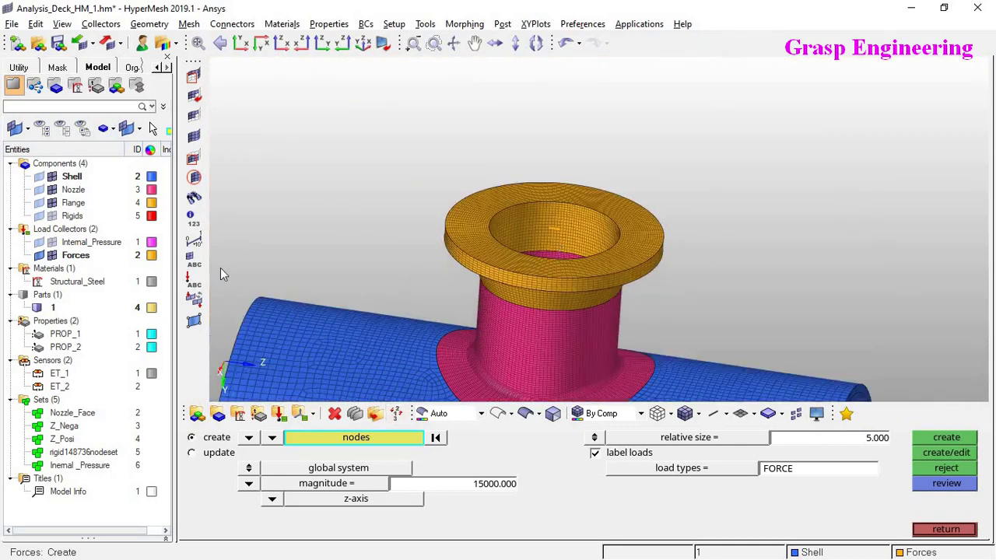
pyautogui.click(151, 255)
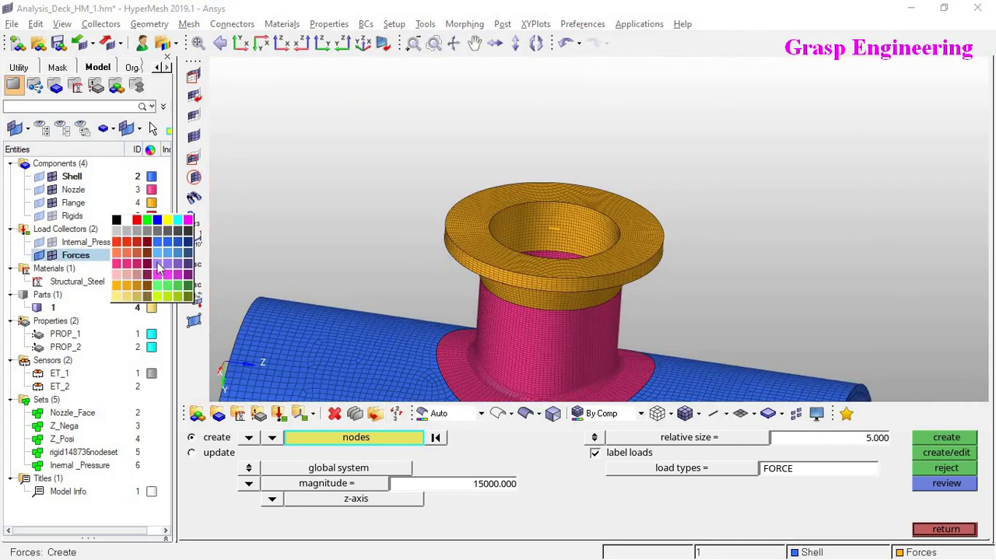
pyautogui.click(157, 221)
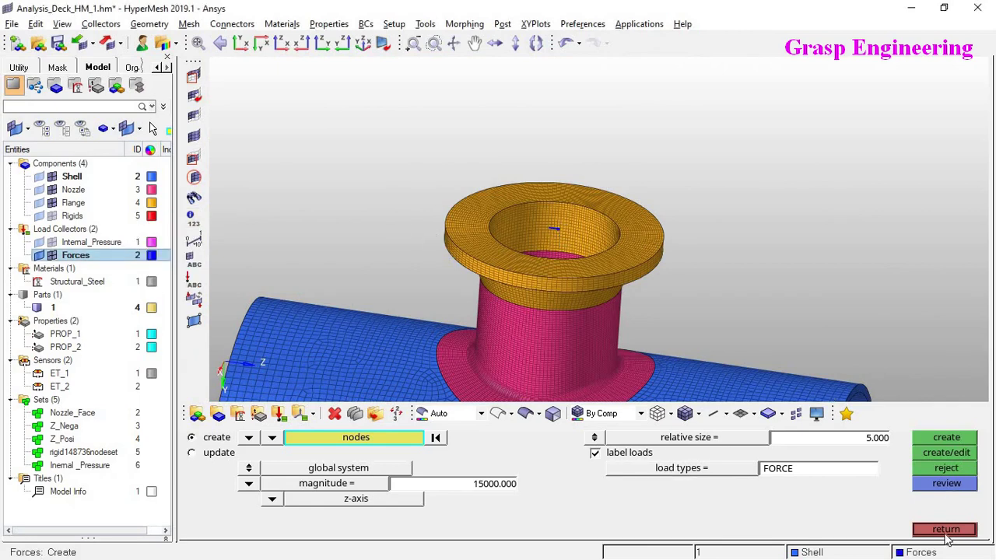
# - Look up the Y-axis nozzle force and its direction in the PowerPoint problem statement, returning to HyperMesh
pyautogui.hotkey('alt', 'Tab')
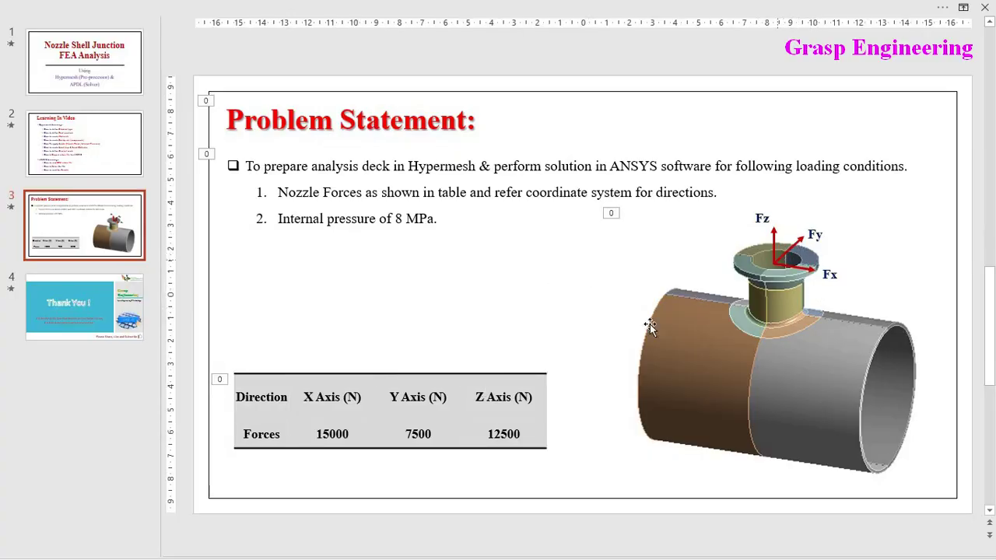
pyautogui.doubleClick(434, 433)
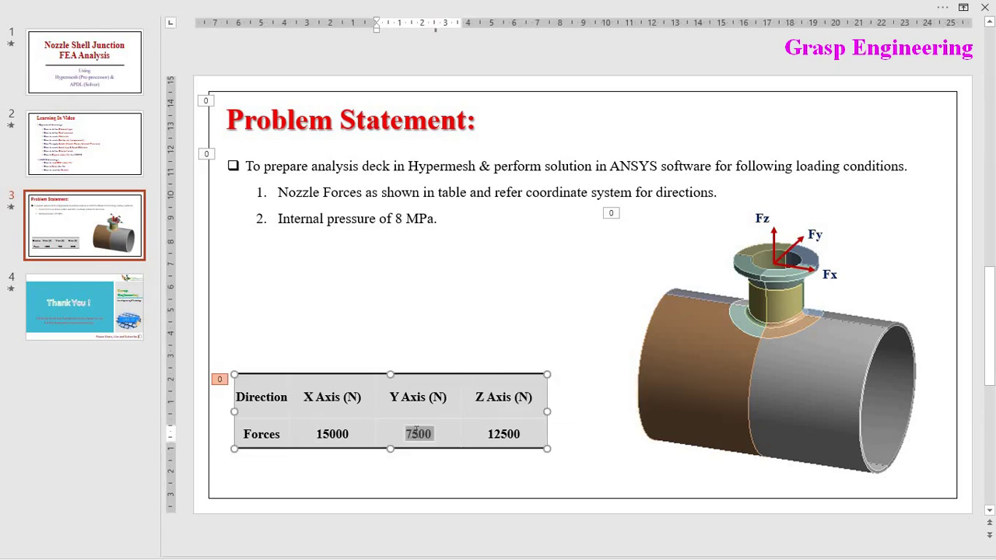
pyautogui.hotkey('alt', 'Tab')
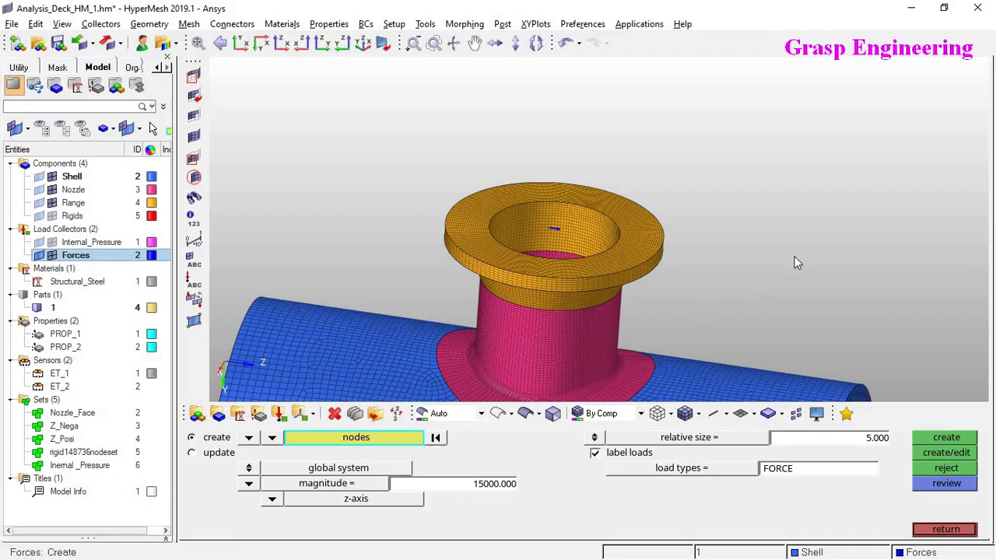
# - Create a force of magnitude -7500 along the global x-axis on the rigid spider's centre node at the flange
pyautogui.click(271, 499)
pyautogui.click(239, 483)
pyautogui.scroll(-5, 577, 216)
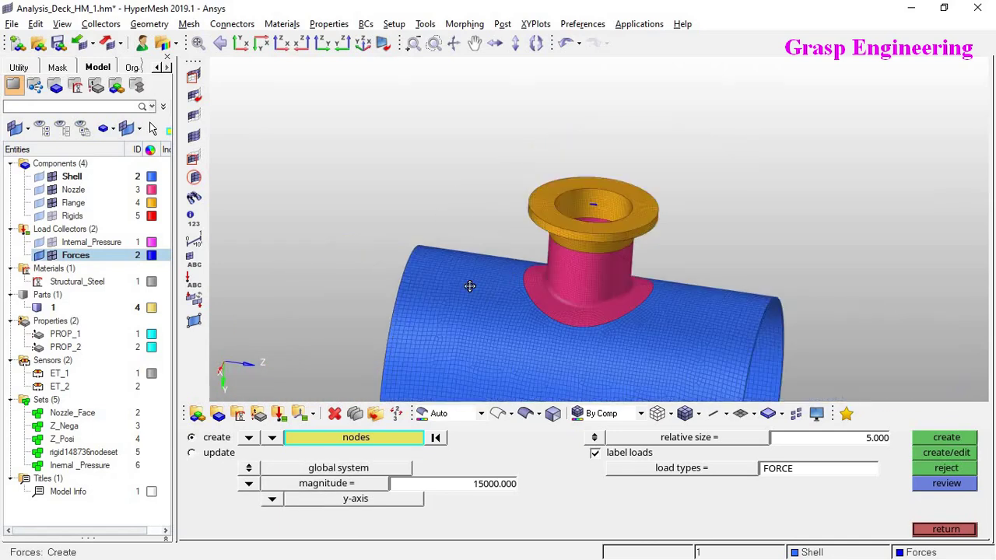
pyautogui.click(272, 499)
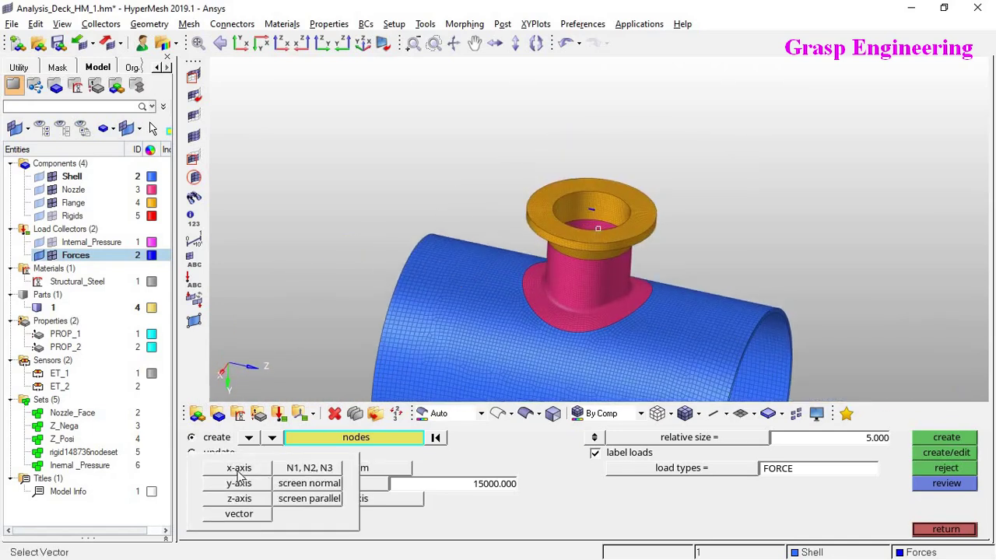
pyautogui.click(239, 468)
pyautogui.click(459, 483)
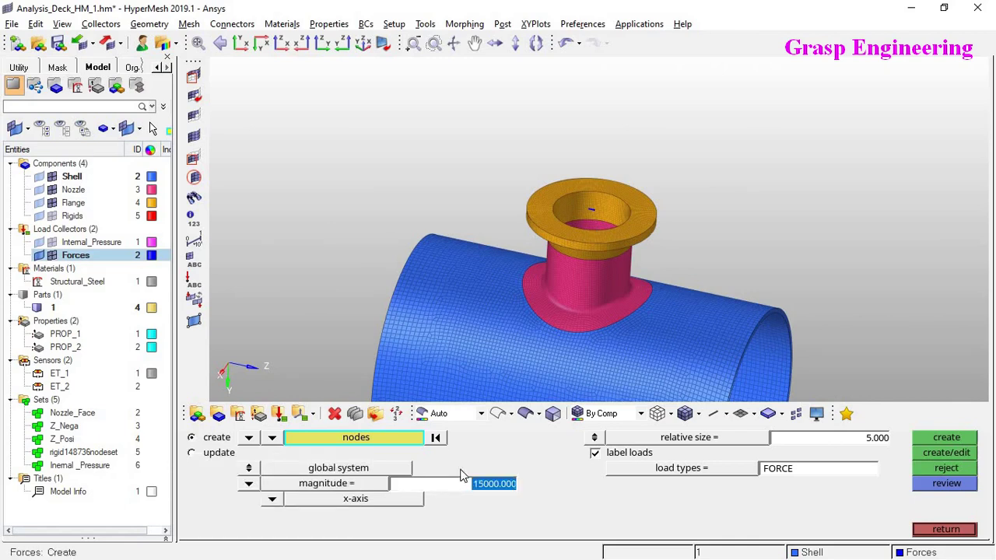
pyautogui.write('-7500')
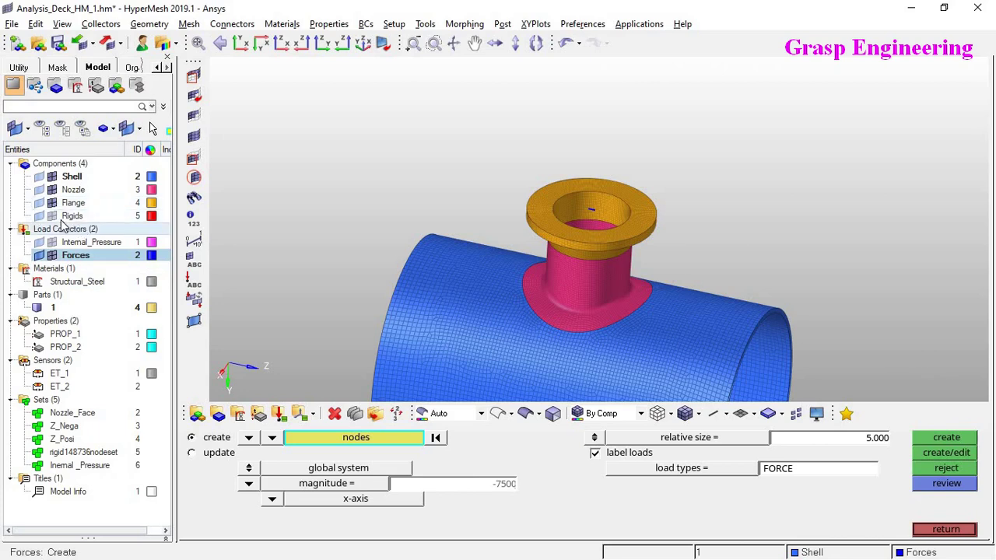
pyautogui.keyDown('ctrl'); pyautogui.scroll(8, 590, 213); pyautogui.keyUp('ctrl')
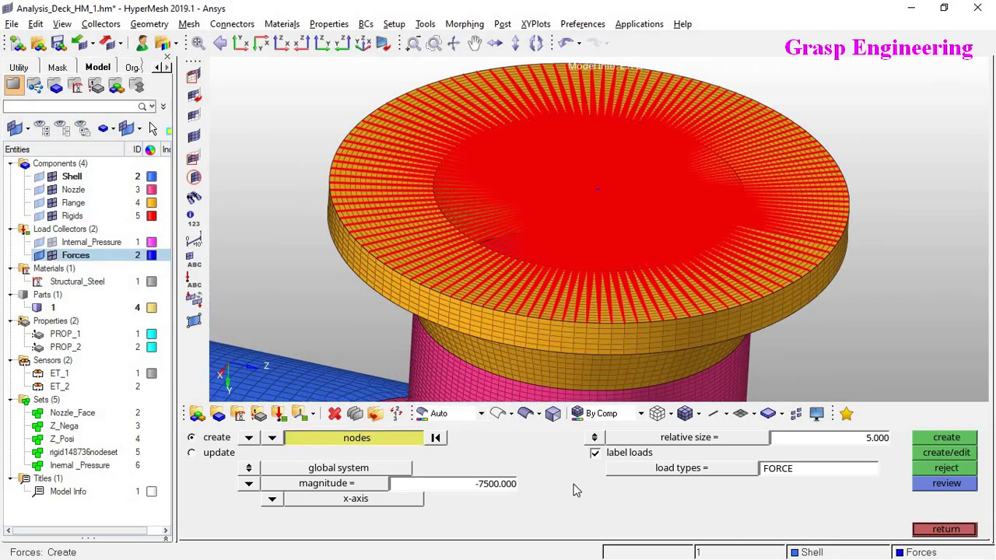
pyautogui.scroll(8, 614, 233)
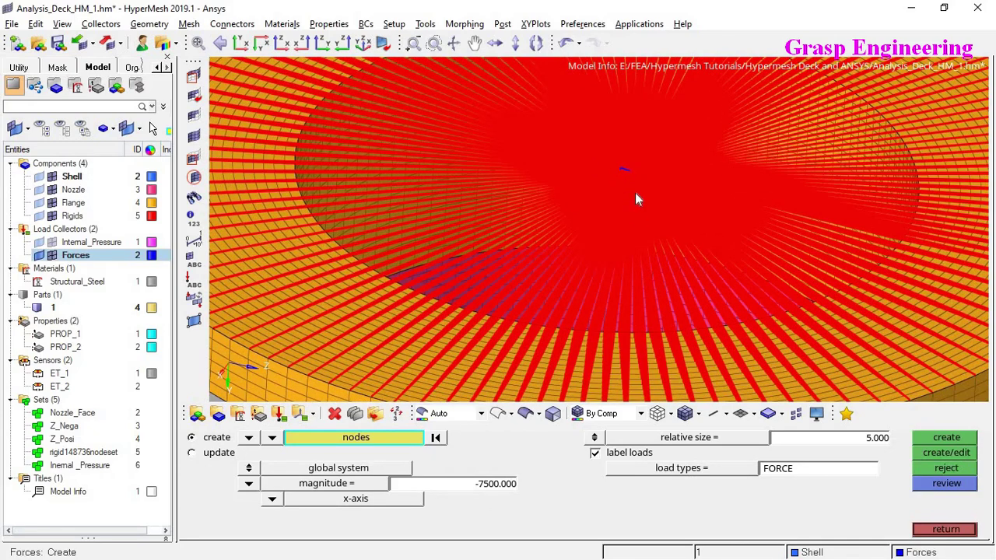
pyautogui.click(626, 173)
pyautogui.keyDown('ctrl'); pyautogui.scroll(8, 626, 173); pyautogui.keyUp('ctrl')
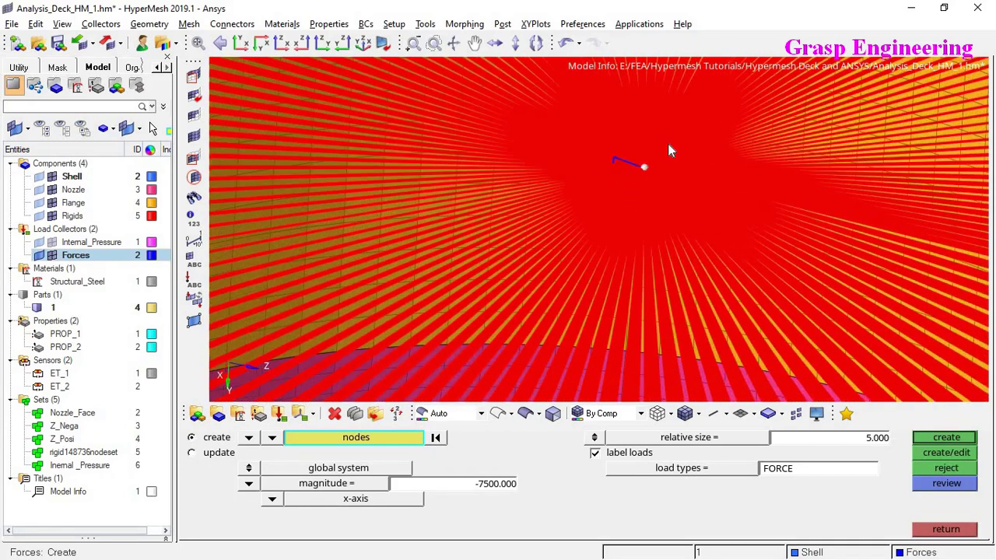
pyautogui.scroll(-10, 615, 261)
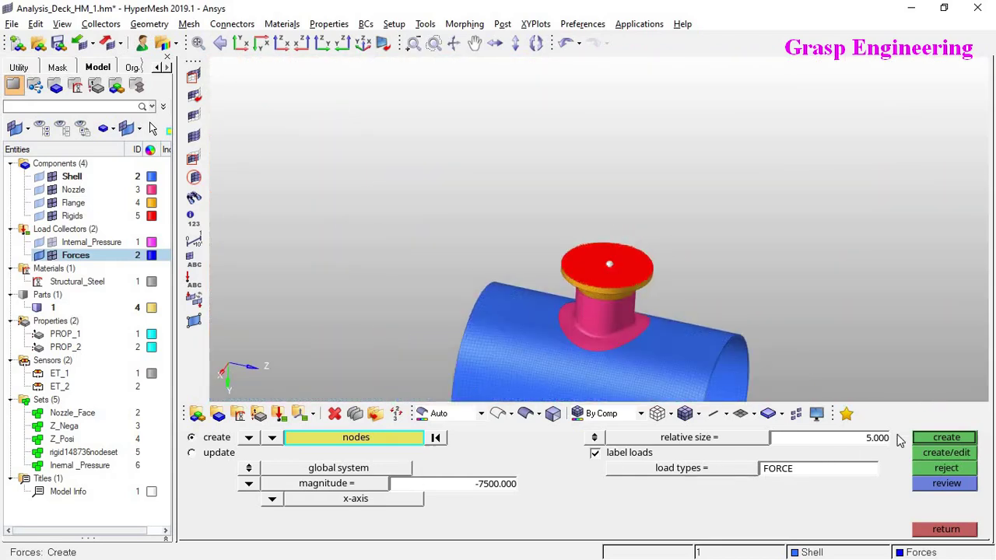
pyautogui.click(947, 438)
# - Inspect the new force at the flange centre and look up the Z-axis nozzle force in the PowerPoint problem statement
pyautogui.scroll(10, 576, 267)
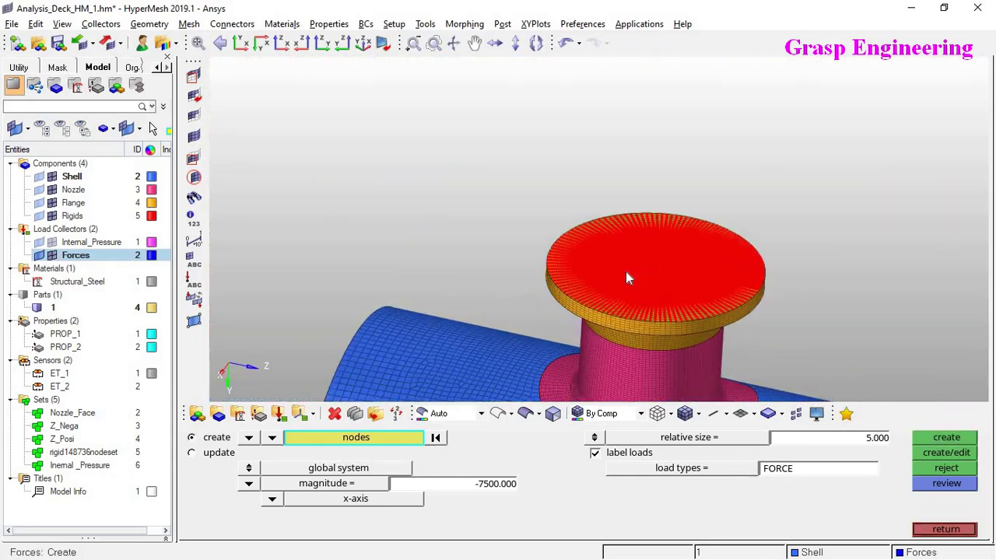
pyautogui.scroll(-5, 625, 292)
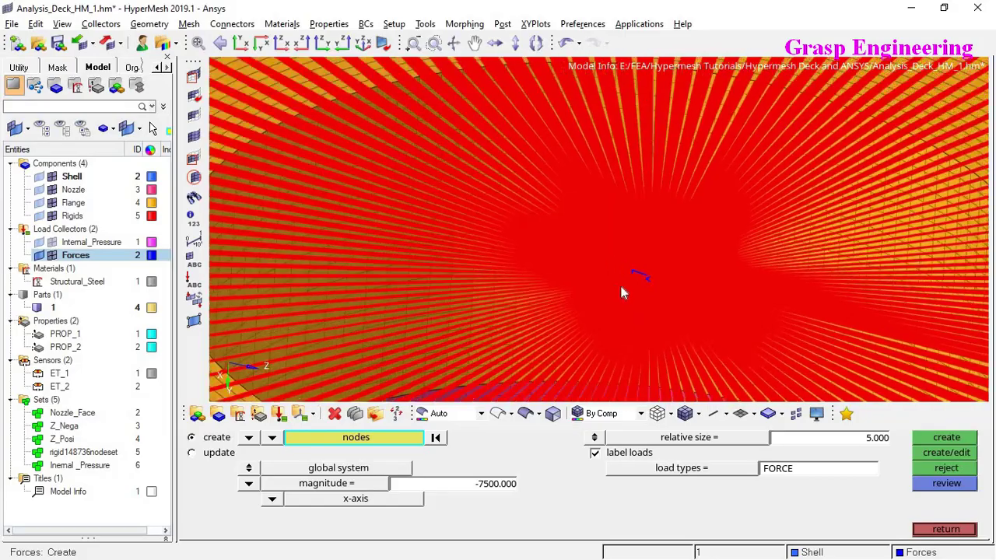
pyautogui.hotkey('alt', 'Tab')
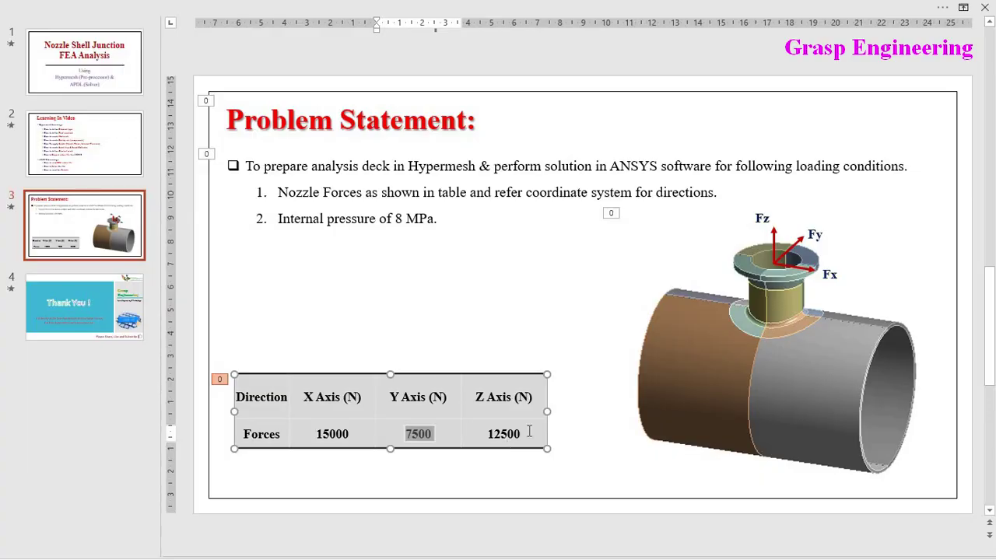
pyautogui.moveTo(489, 434); pyautogui.dragTo(521, 431)
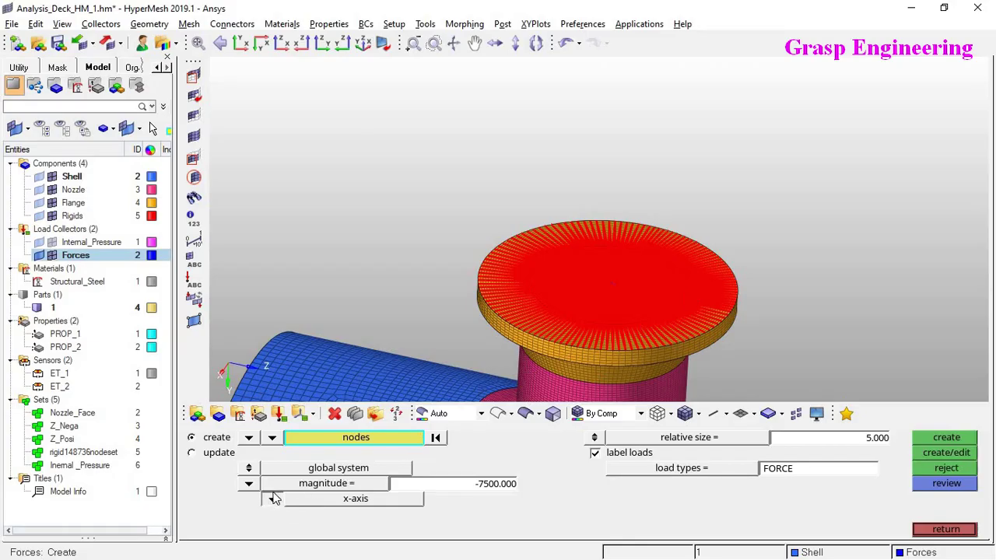
# - Back in HyperMesh, create a force of magnitude -12500 along the global y-axis on the rigid spider's centre node
pyautogui.click(272, 503)
pyautogui.click(237, 481)
pyautogui.click(448, 490)
pyautogui.press('BackSpace')
pyautogui.press('Return')
pyautogui.click(947, 437)
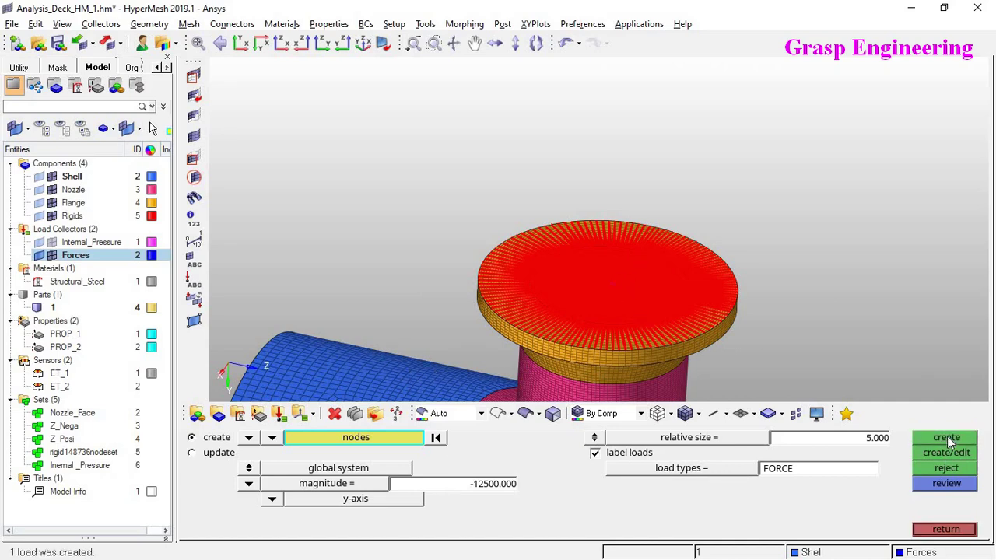
# - Hide the Rigids component, examine the directions of the nozzle force arrows, and close force creation
pyautogui.click(51, 216)
pyautogui.scroll(5, 762, 334)
pyautogui.scroll(5, 762, 334)
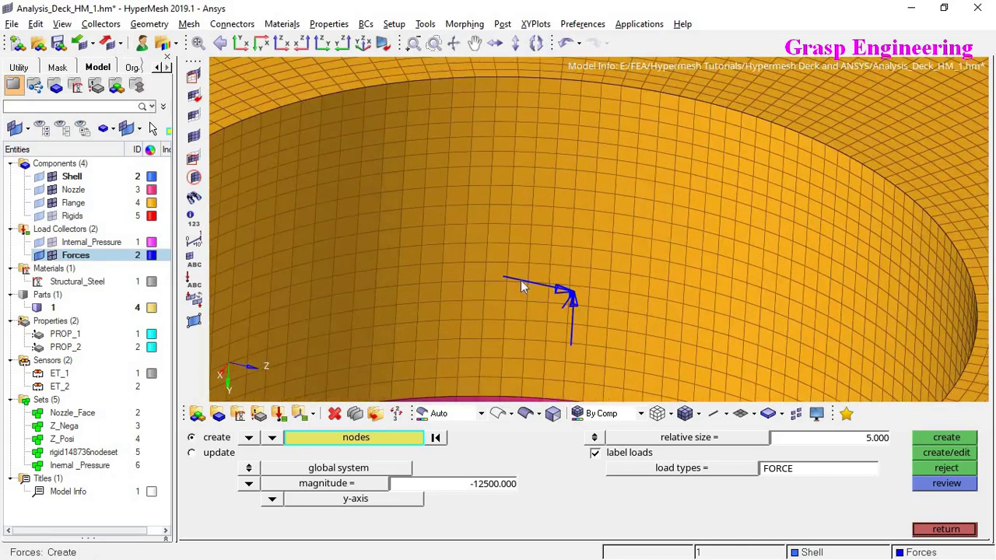
pyautogui.scroll(-8, 582, 295)
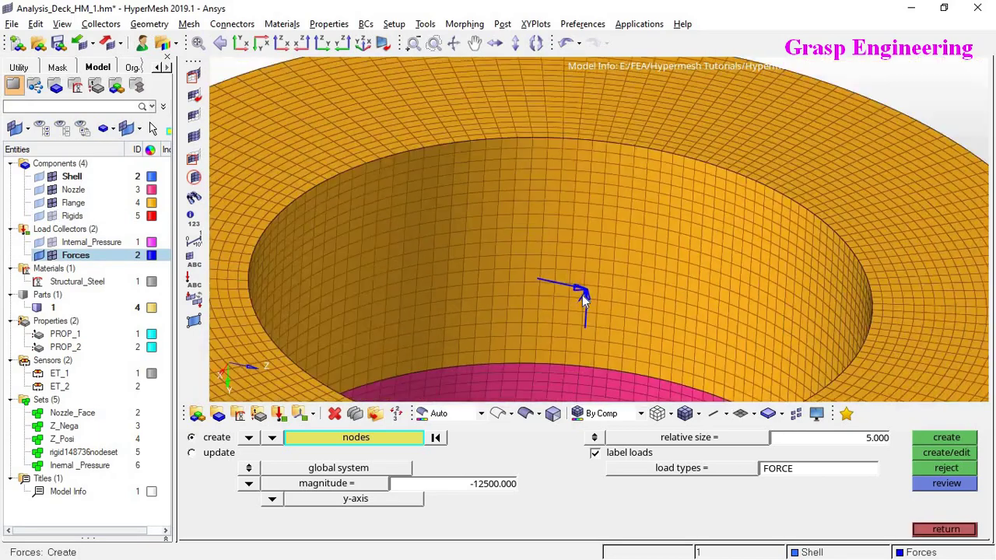
pyautogui.moveTo(582, 295)
pyautogui.keyDown('ctrl'); pyautogui.mouseDown()
pyautogui.moveTo(475, 296)
pyautogui.moveTo(516, 297)
pyautogui.moveTo(550, 280)
pyautogui.mouseUp(); pyautogui.keyUp('ctrl')
pyautogui.scroll(-5, 734, 263)
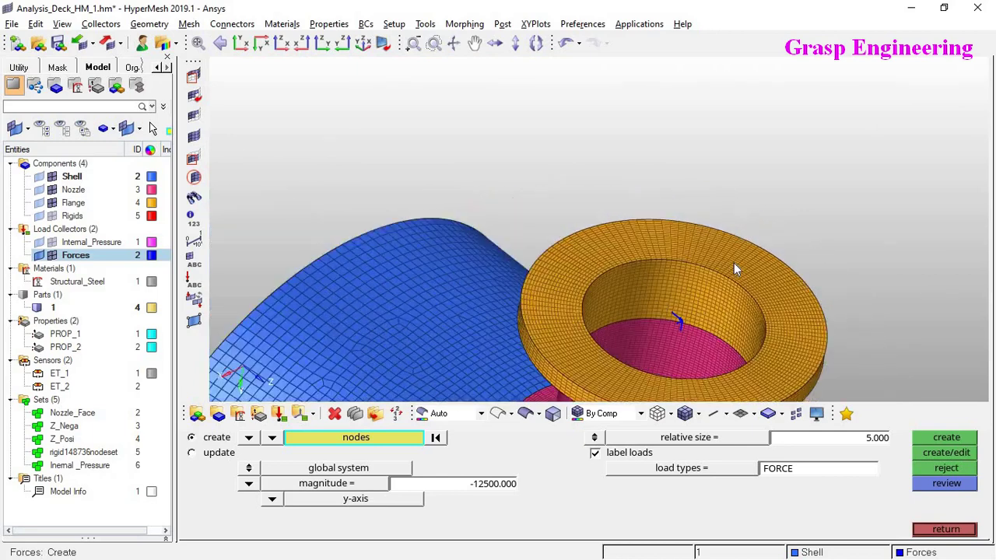
pyautogui.keyDown('ctrl'); pyautogui.moveTo(737, 267); pyautogui.dragTo(724, 289); pyautogui.keyUp('ctrl')
pyautogui.keyDown('ctrl'); pyautogui.moveTo(725, 289); pyautogui.dragTo(656, 185, button='right'); pyautogui.keyUp('ctrl')
pyautogui.keyDown('ctrl'); pyautogui.moveTo(564, 169); pyautogui.dragTo(571, 158); pyautogui.keyUp('ctrl')
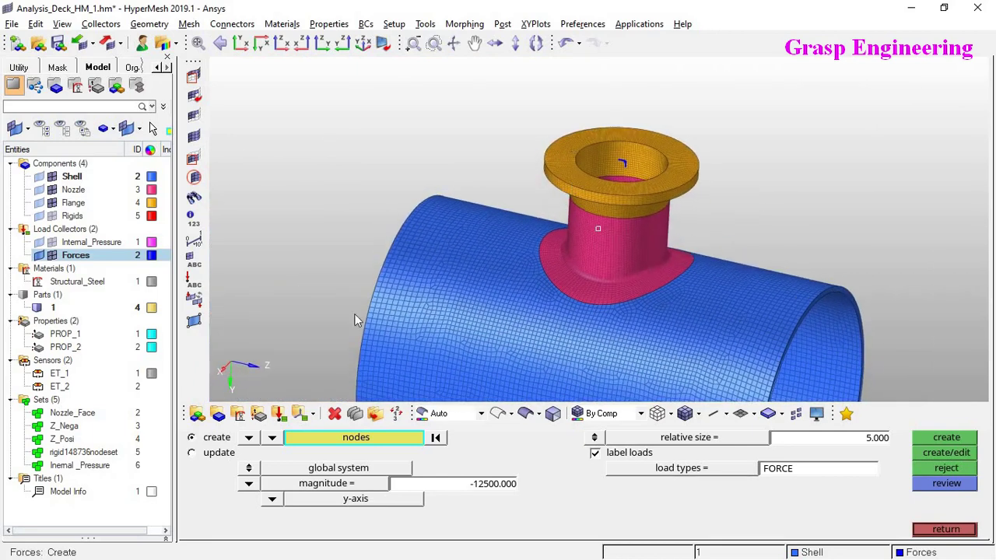
pyautogui.click(944, 531)
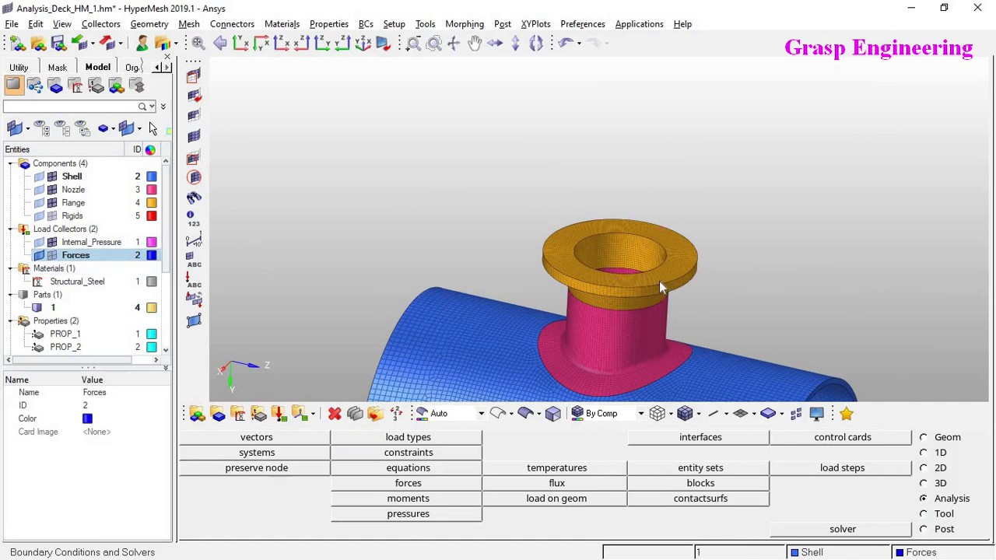
# - Display load labels with only the Forces collector's loads visible, check the nozzle force magnitudes, and turn the labels off
pyautogui.keyDown('ctrl'); pyautogui.scroll(-5, 633, 219); pyautogui.keyUp('ctrl')
pyautogui.keyDown('ctrl'); pyautogui.moveTo(633, 220); pyautogui.dragTo(630, 188, button='right'); pyautogui.keyUp('ctrl')
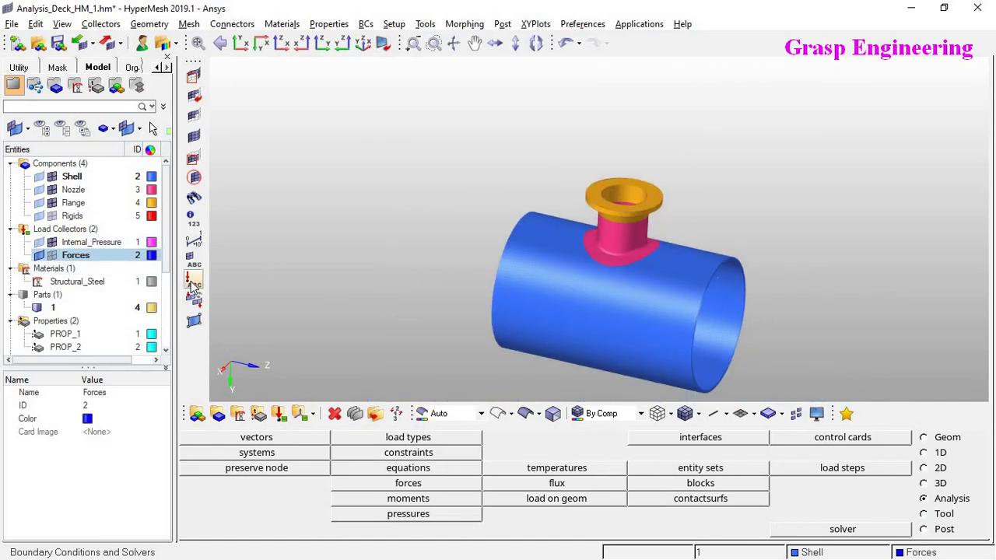
pyautogui.click(194, 285)
pyautogui.click(195, 300)
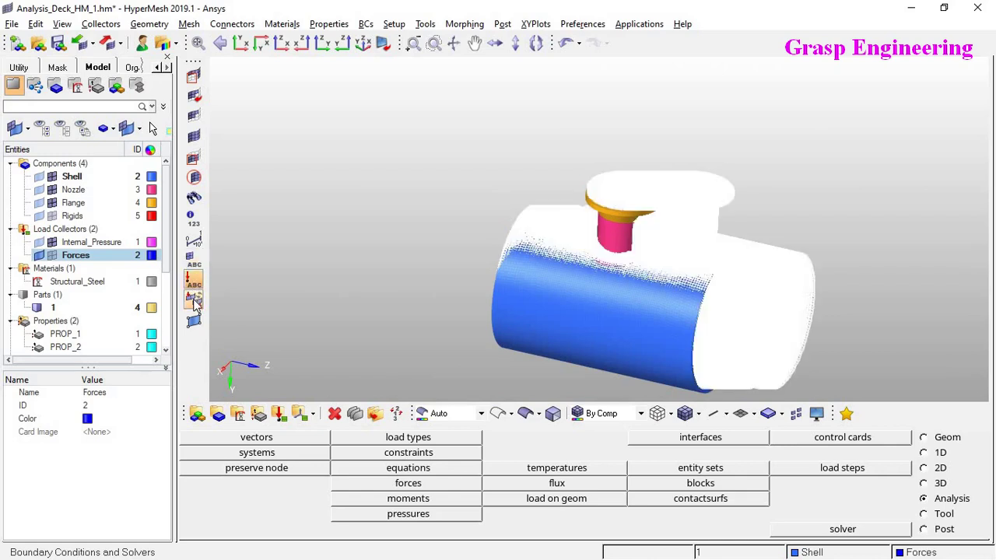
pyautogui.click(39, 242)
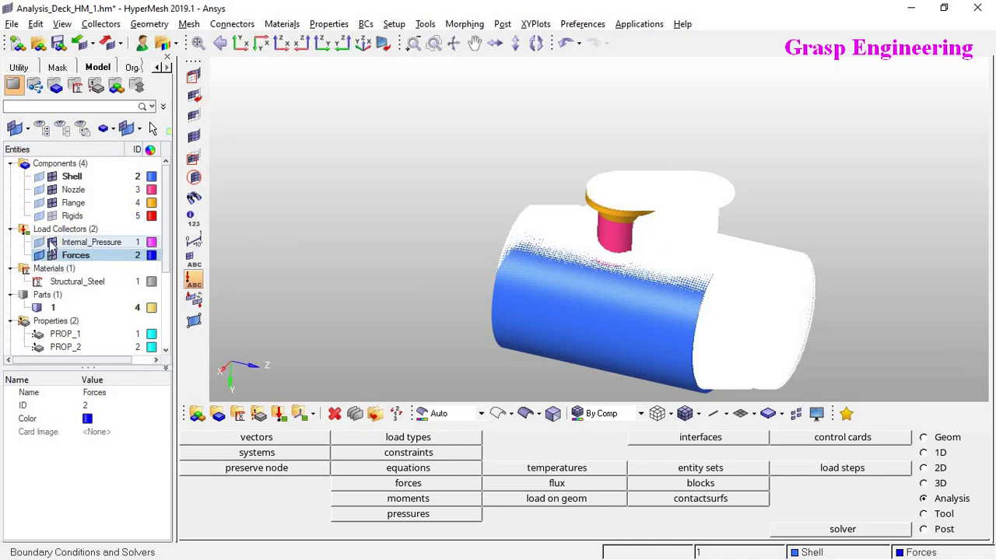
pyautogui.scroll(10, 661, 193)
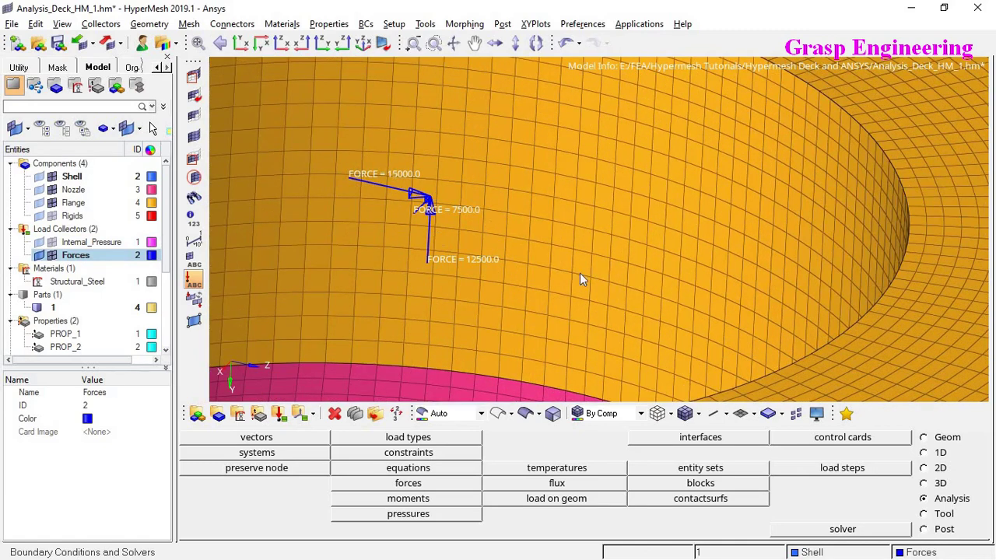
pyautogui.scroll(-10, 580, 279)
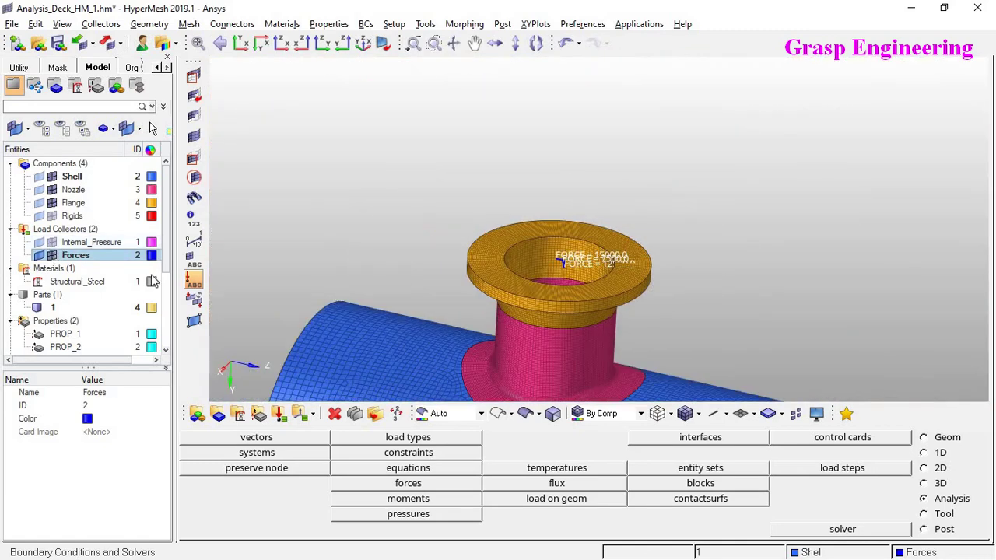
pyautogui.click(70, 255)
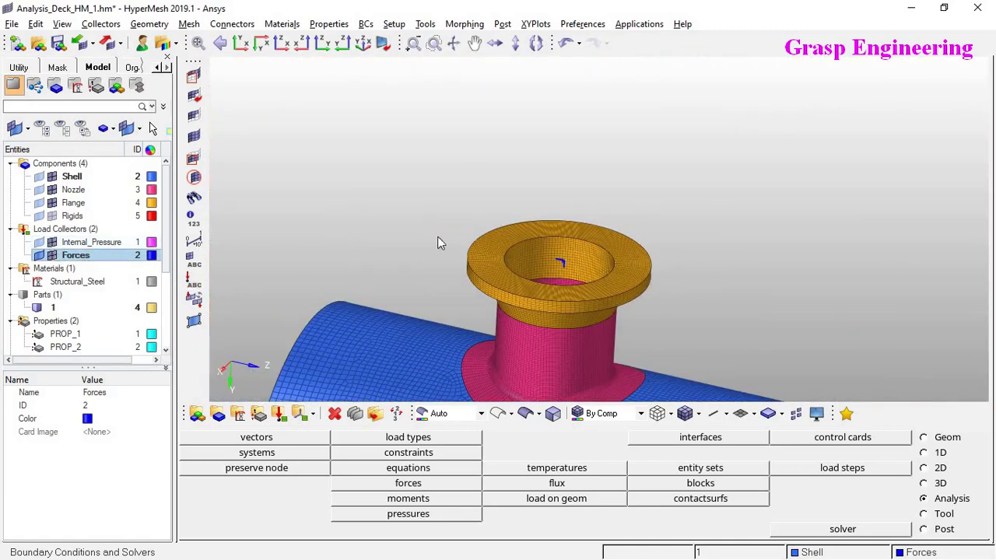
# - Review the whole model by hiding and reshowing the Shell, Nozzle and Flange components
pyautogui.scroll(-3, 459, 247)
pyautogui.keyDown('ctrl'); pyautogui.moveTo(484, 251); pyautogui.dragTo(509, 243); pyautogui.keyUp('ctrl')
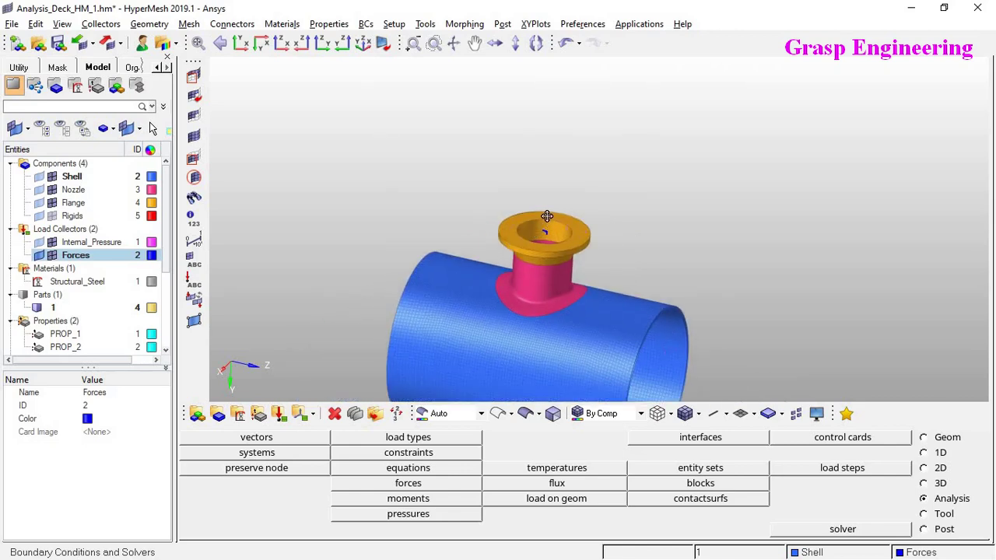
pyautogui.keyDown('ctrl'); pyautogui.moveTo(547, 217); pyautogui.dragTo(556, 316); pyautogui.keyUp('ctrl')
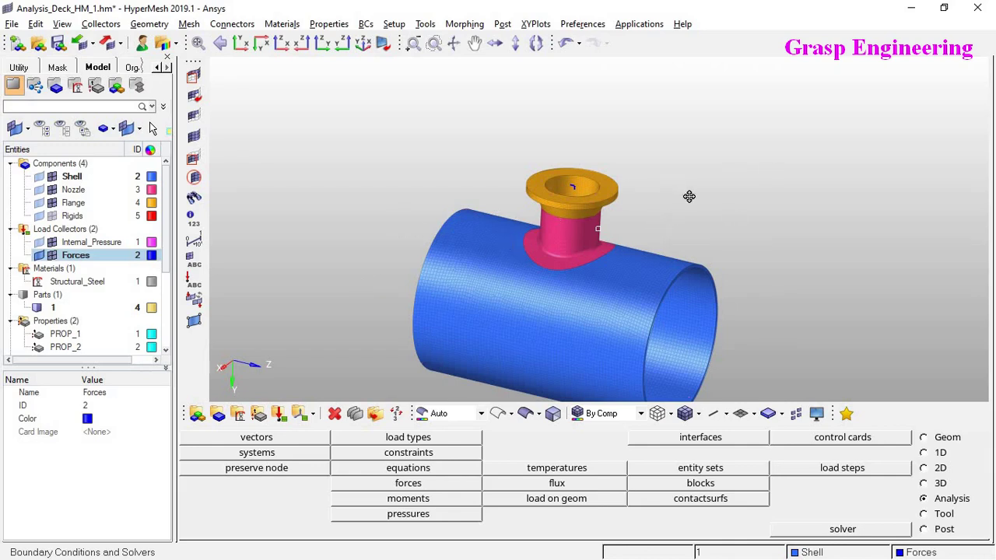
pyautogui.moveTo(689, 196)
pyautogui.keyDown('ctrl'); pyautogui.mouseDown()
pyautogui.moveTo(583, 267)
pyautogui.moveTo(605, 272)
pyautogui.moveTo(587, 251)
pyautogui.mouseUp(); pyautogui.keyUp('ctrl')
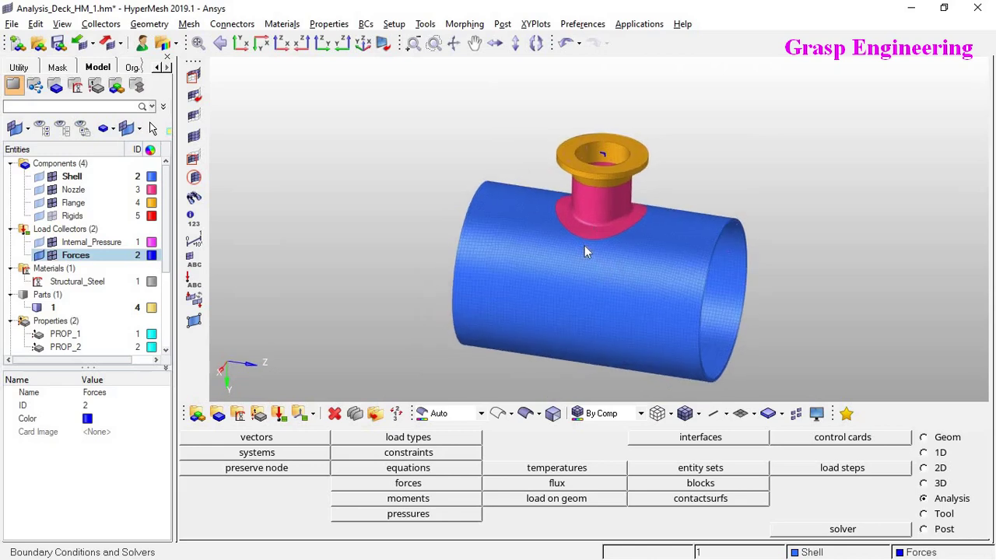
pyautogui.click(51, 178)
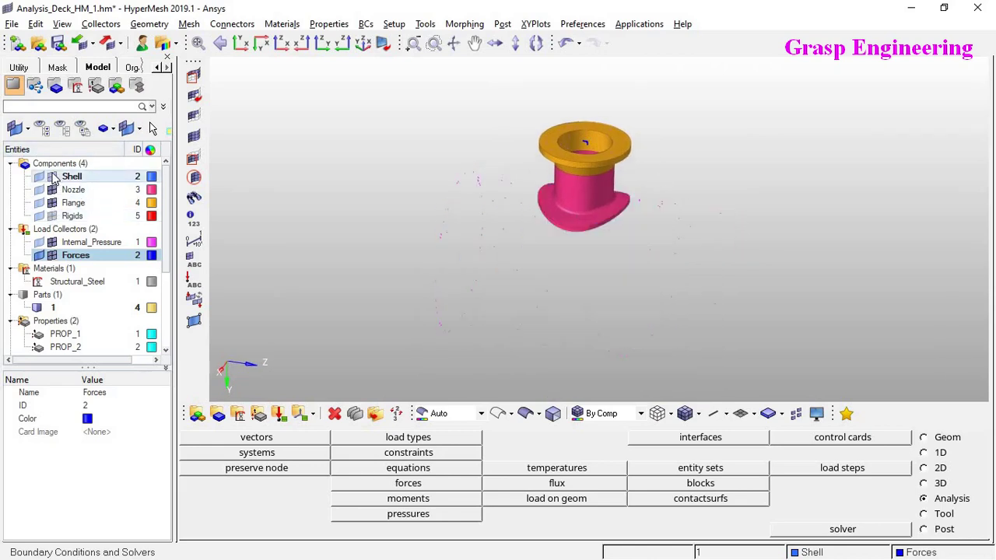
pyautogui.click(52, 177)
pyautogui.click(52, 190)
pyautogui.click(51, 189)
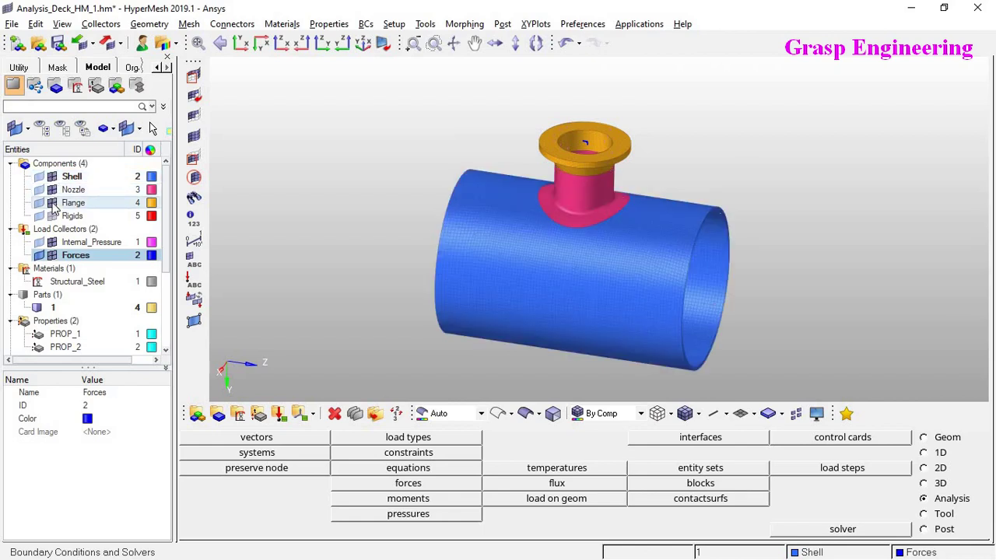
pyautogui.click(52, 203)
pyautogui.click(52, 203)
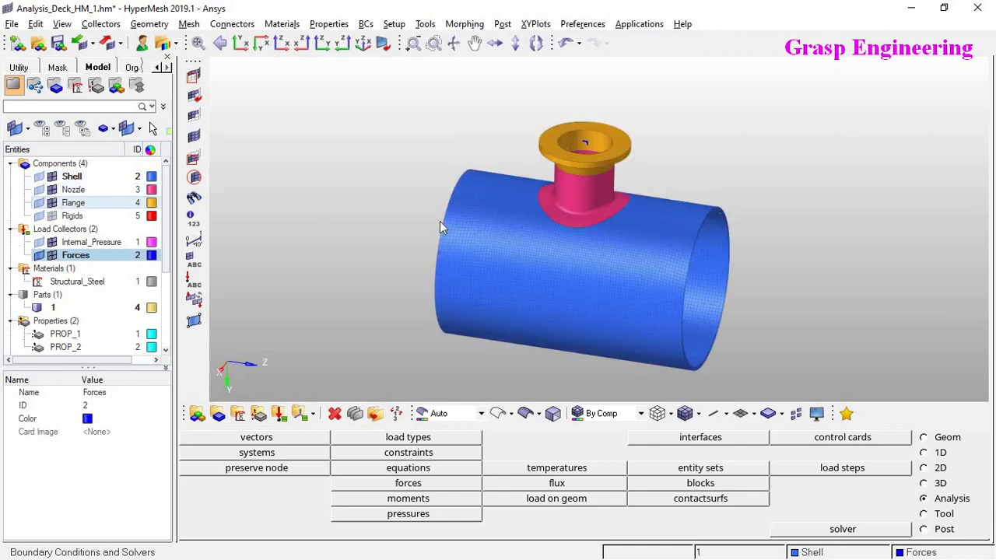
# - Save the analysis deck model to its existing file, Analysis_Deck_HM_1.hm
pyautogui.click(11, 23)
pyautogui.click(31, 85)
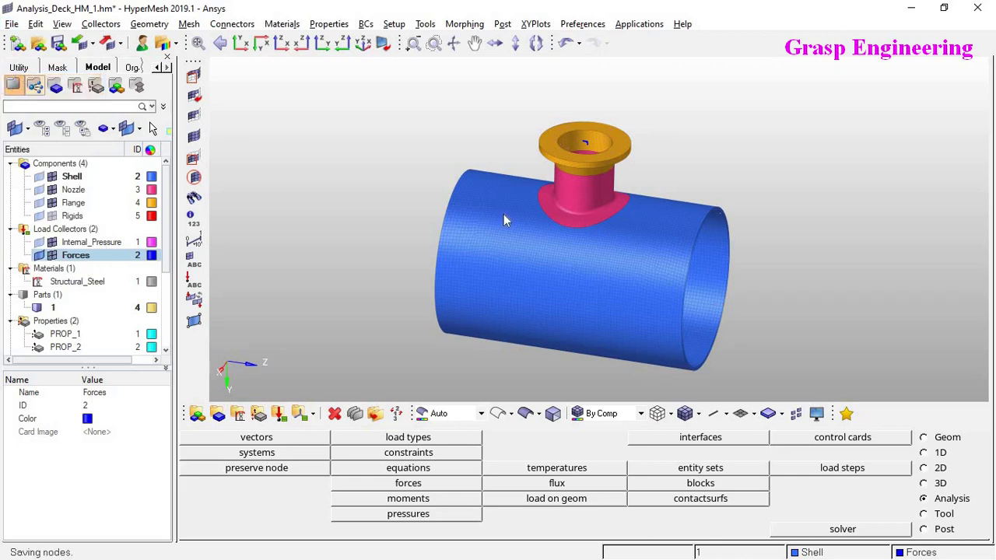
pyautogui.click(12, 25)
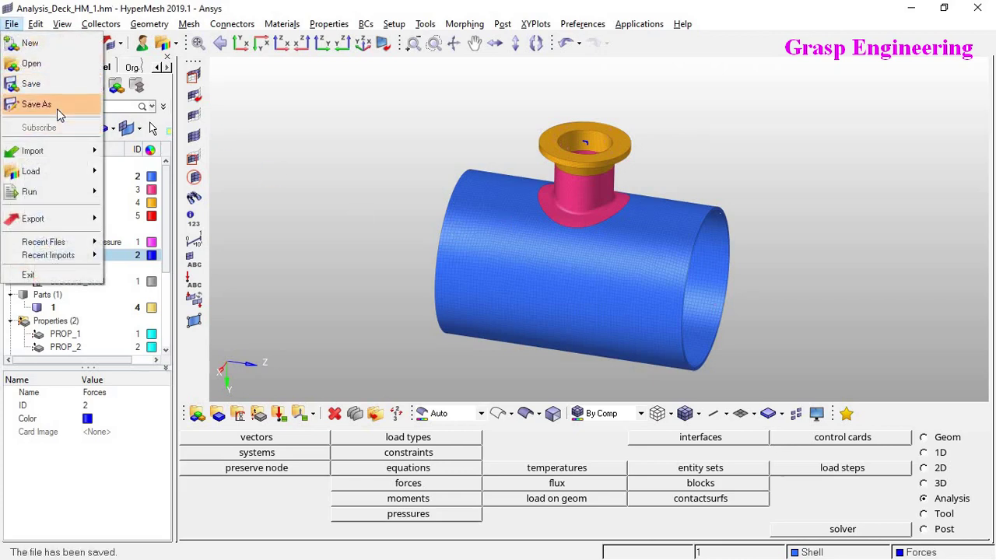
pyautogui.click(412, 189)
pyautogui.keyDown('ctrl'); pyautogui.moveTo(535, 307); pyautogui.dragTo(572, 296, button='right'); pyautogui.keyUp('ctrl')
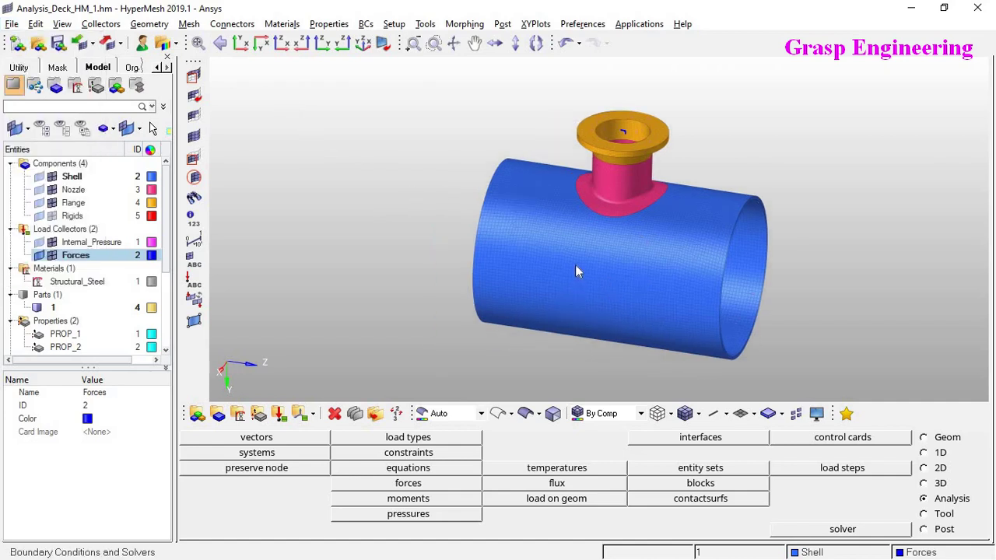
pyautogui.keyDown('ctrl'); pyautogui.moveTo(465, 229); pyautogui.dragTo(467, 238, button='right'); pyautogui.keyUp('ctrl')
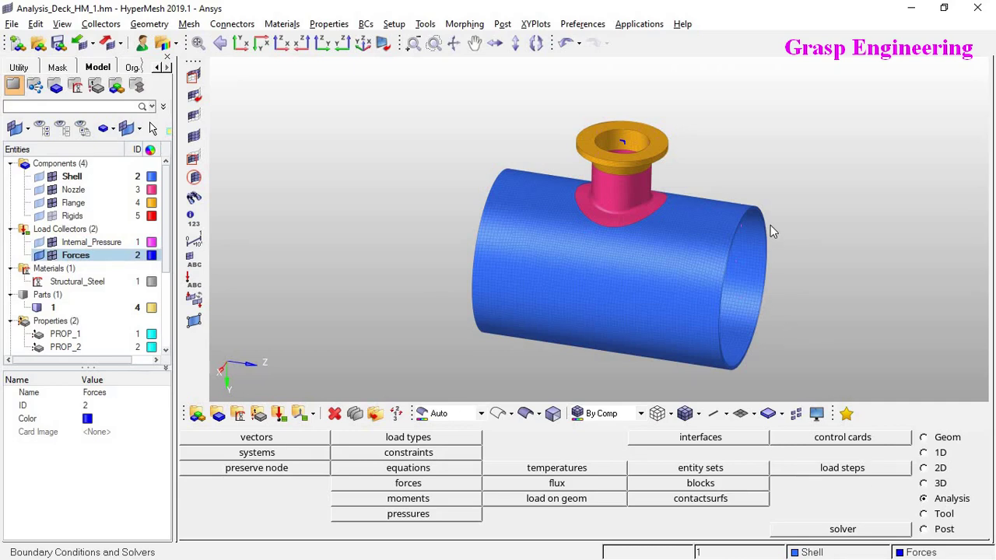
pyautogui.scroll(1, 772, 205)
pyautogui.scroll(2, 775, 209)
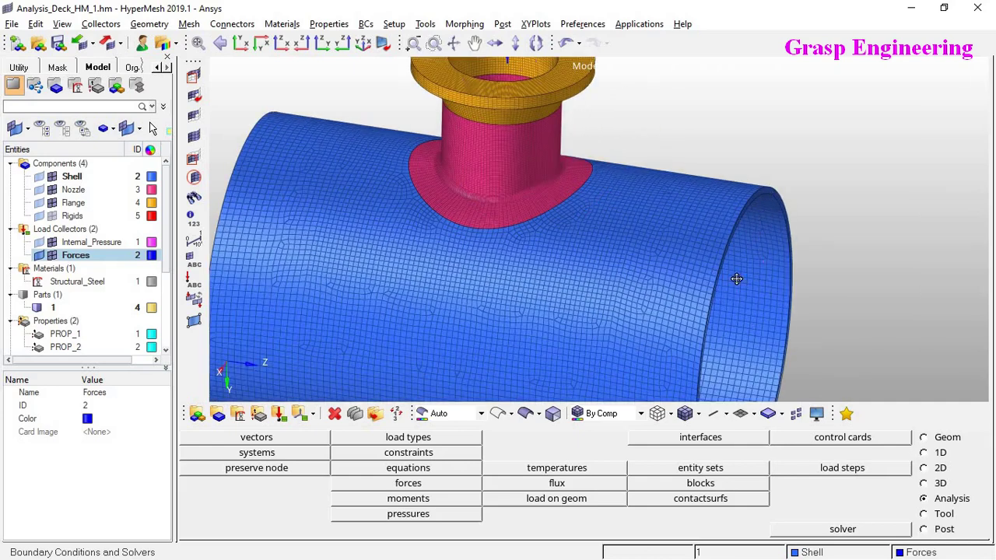
# - Create an orange load collector named Fixed_Support with no card image, and close load collector creation
pyautogui.scroll(1, 780, 262)
pyautogui.press('f')
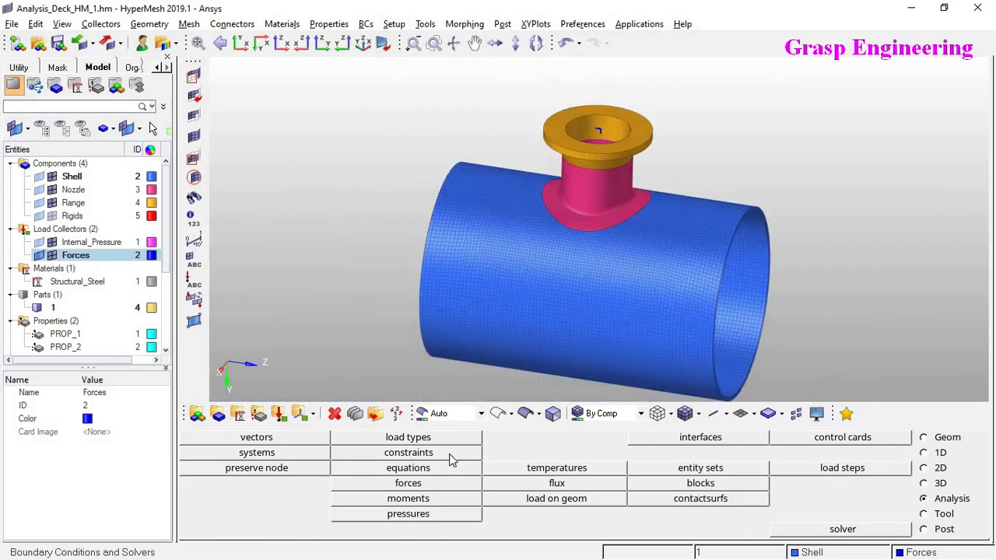
pyautogui.click(64, 229)
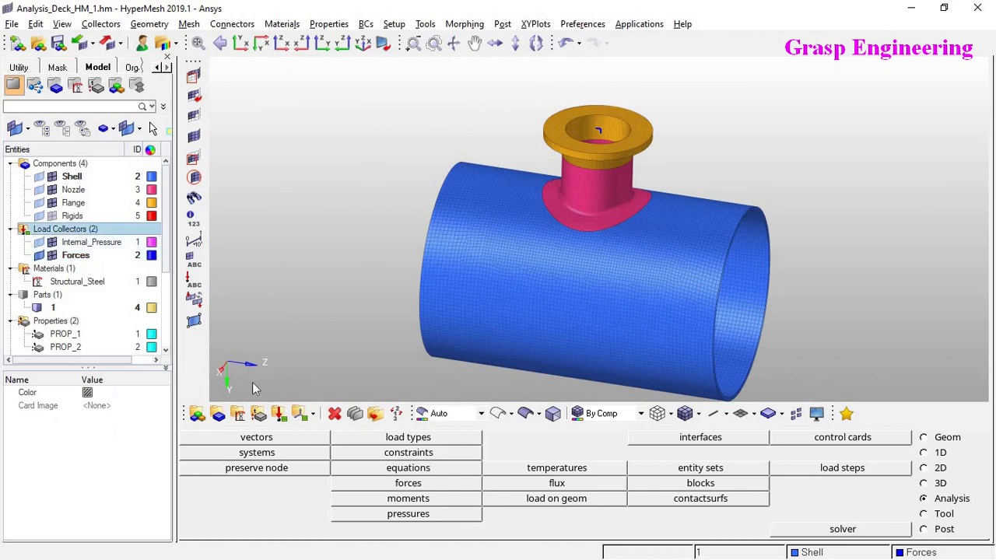
pyautogui.click(278, 414)
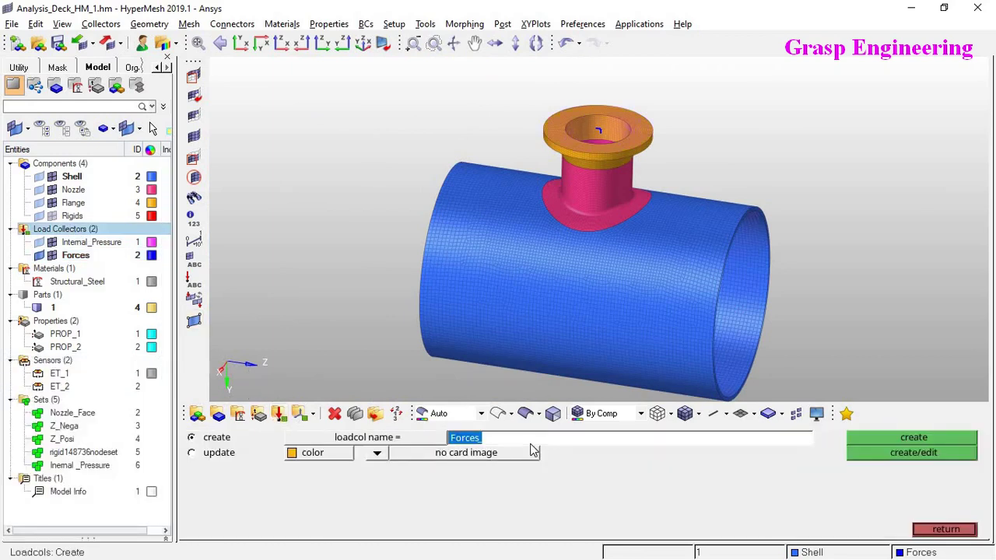
pyautogui.write('Co')
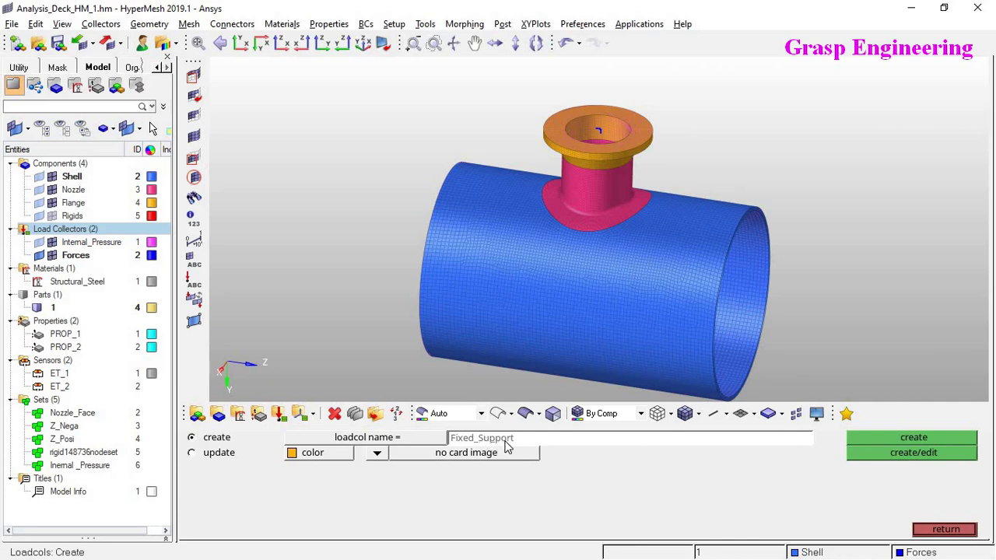
pyautogui.click(338, 457)
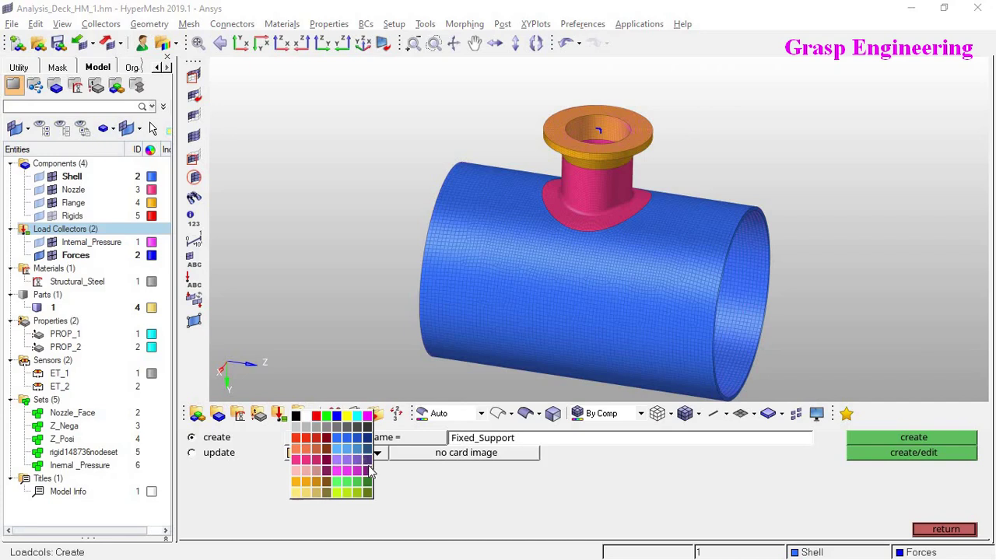
pyautogui.click(367, 441)
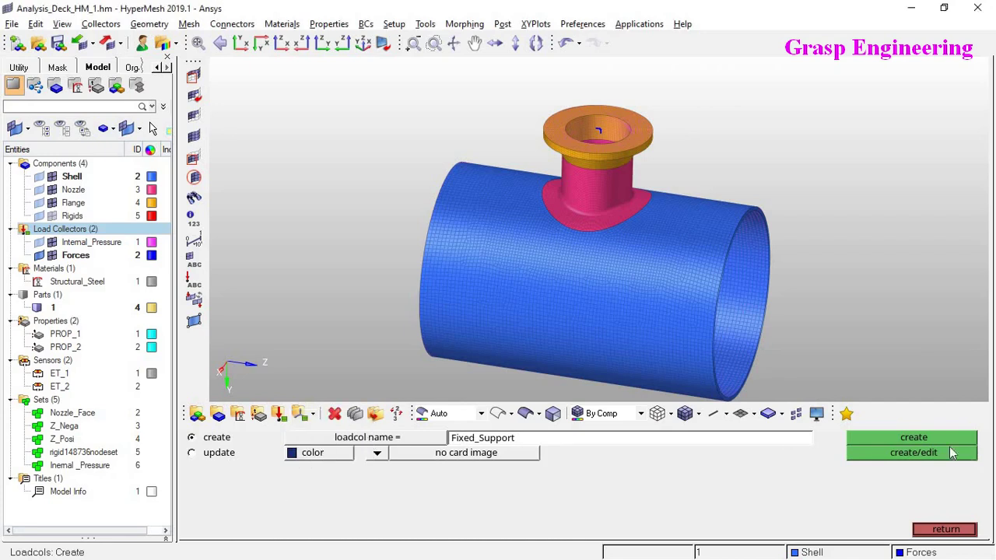
pyautogui.click(319, 457)
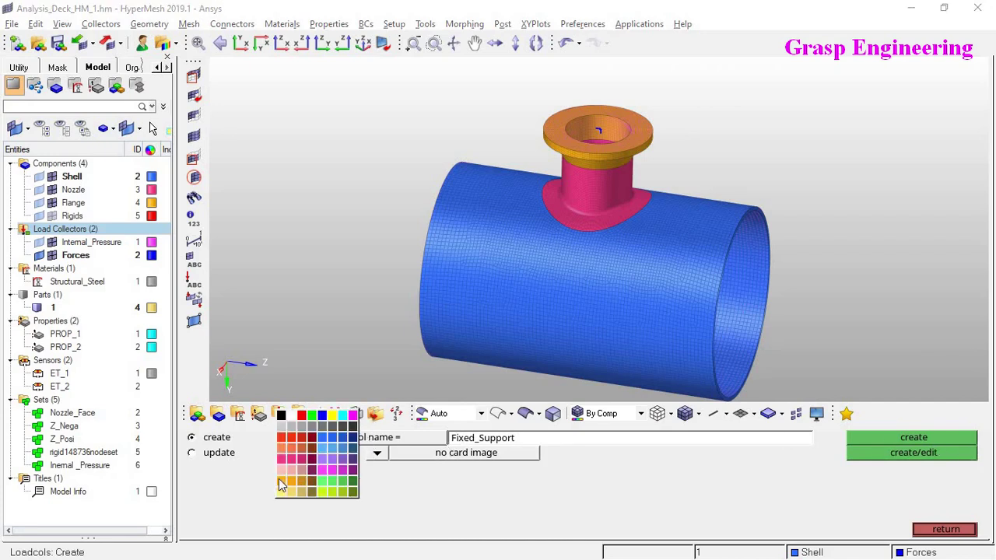
pyautogui.click(281, 484)
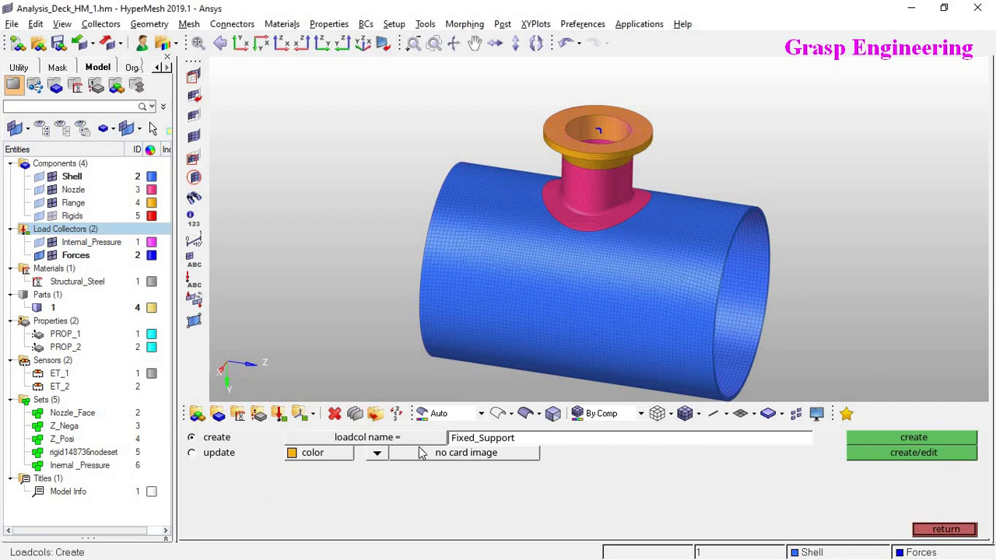
pyautogui.click(944, 441)
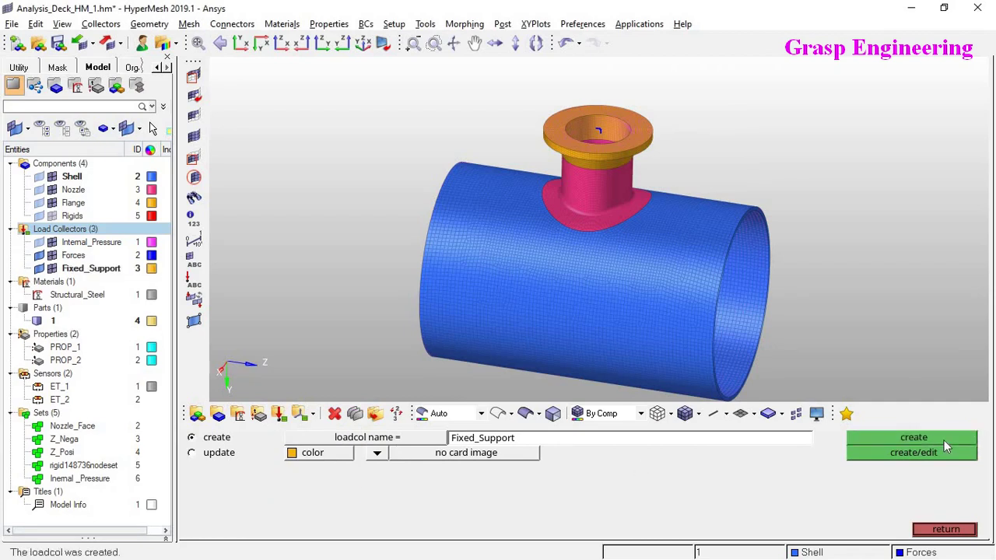
pyautogui.click(946, 530)
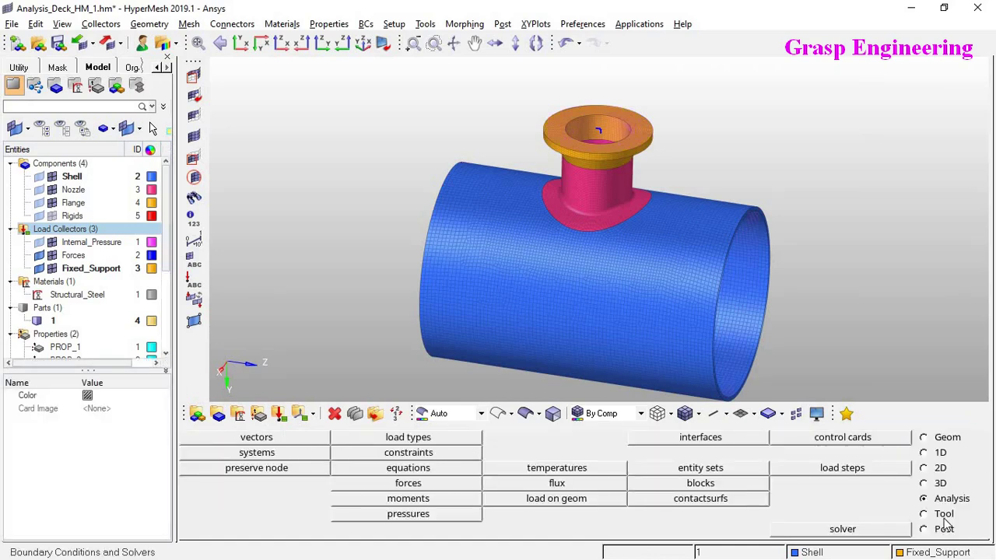
# - Create constraints on all nodes of the Z_Posi set, fixing dof1 to dof6 at 0.000 with load type D_CONSTRNT
pyautogui.click(451, 454)
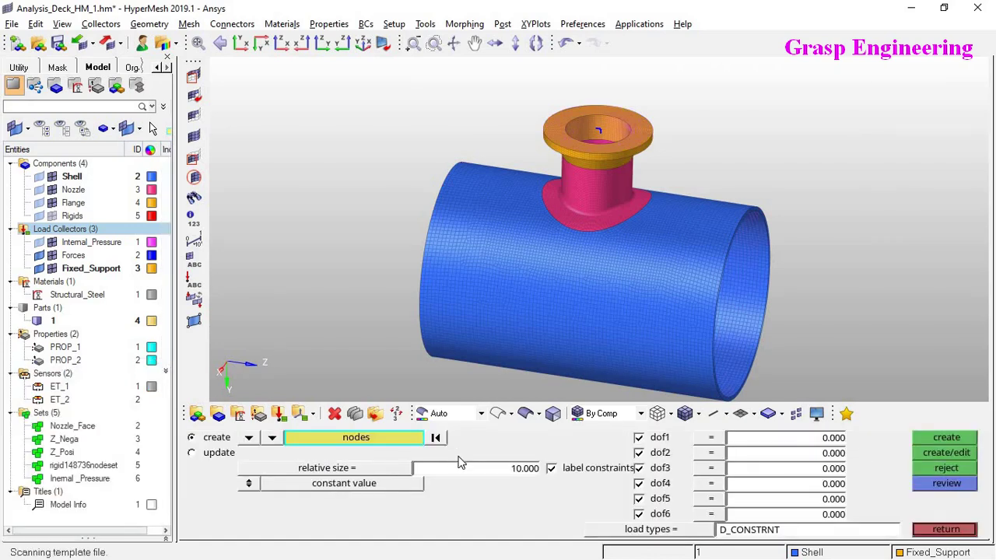
pyautogui.click(310, 443)
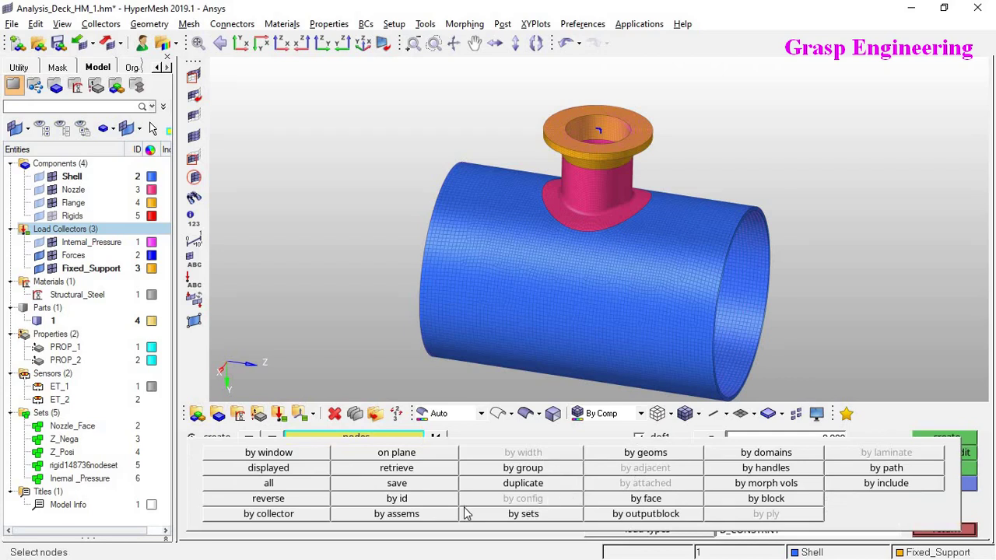
pyautogui.click(524, 514)
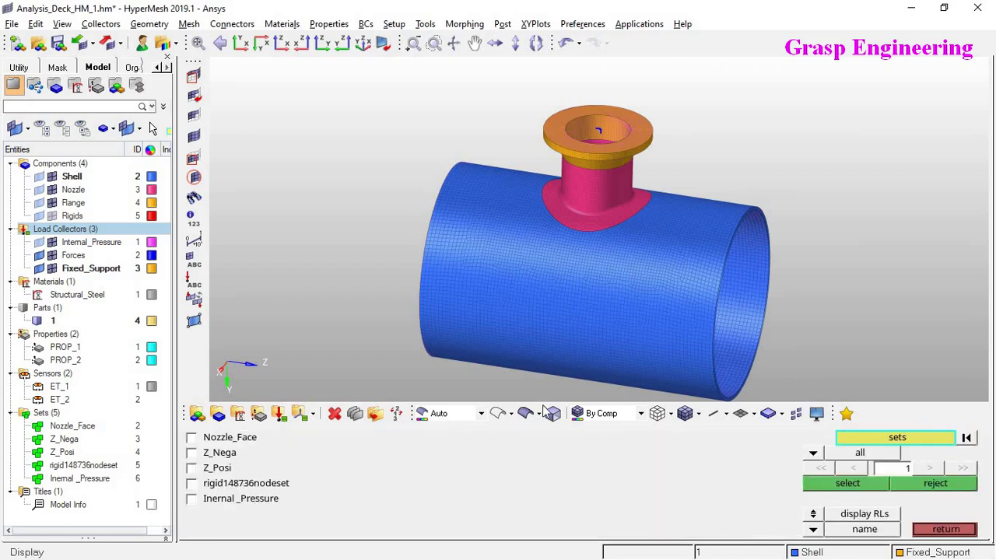
pyautogui.scroll(5, 766, 272)
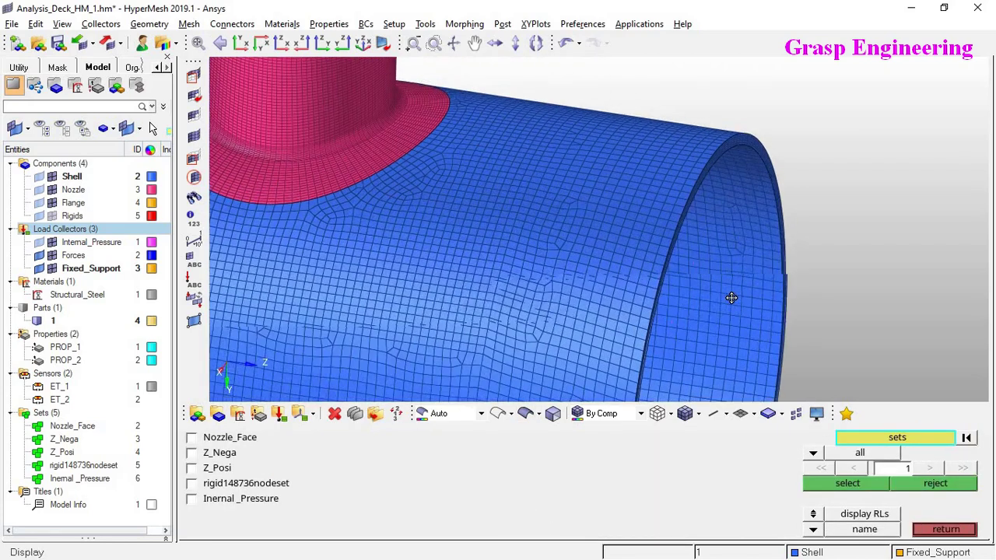
pyautogui.scroll(-5, 809, 274)
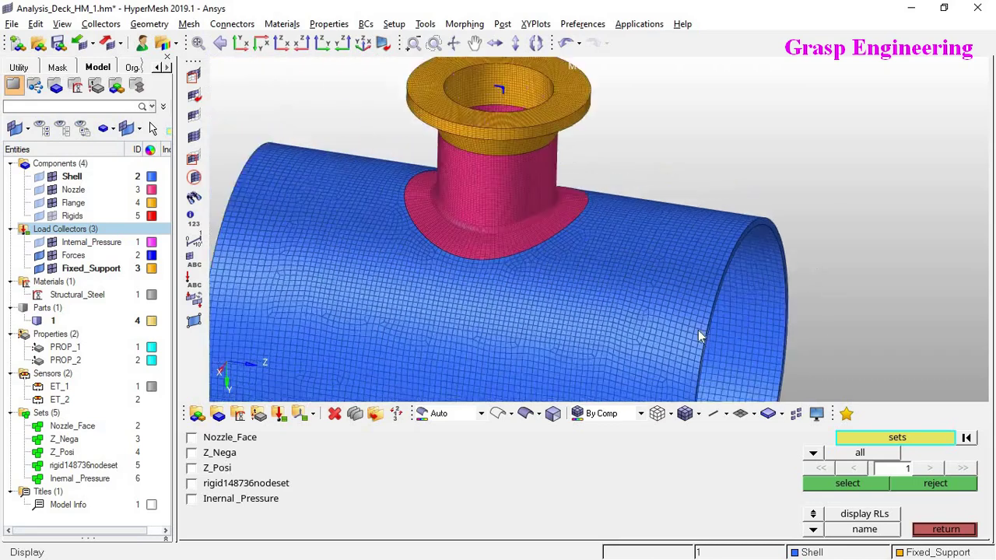
pyautogui.click(191, 468)
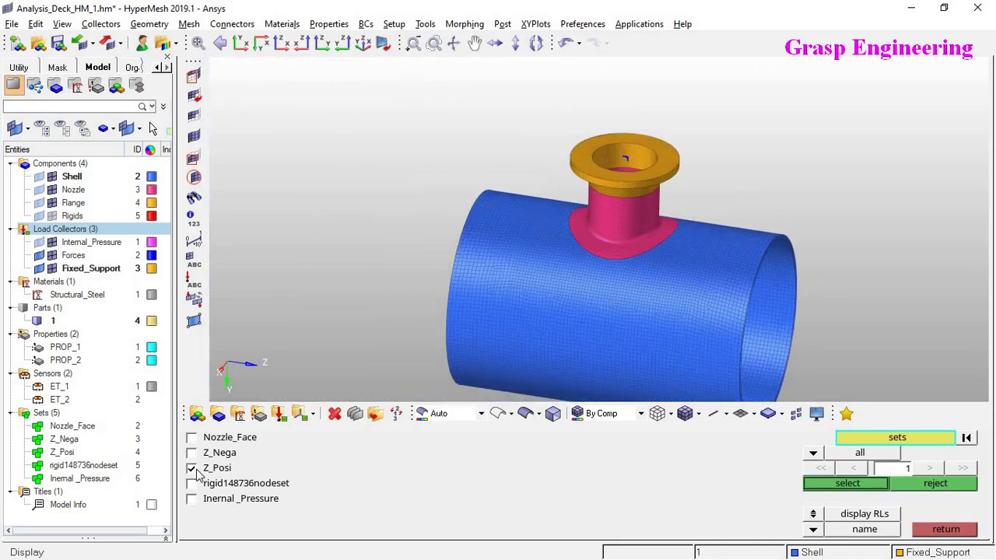
pyautogui.click(866, 481)
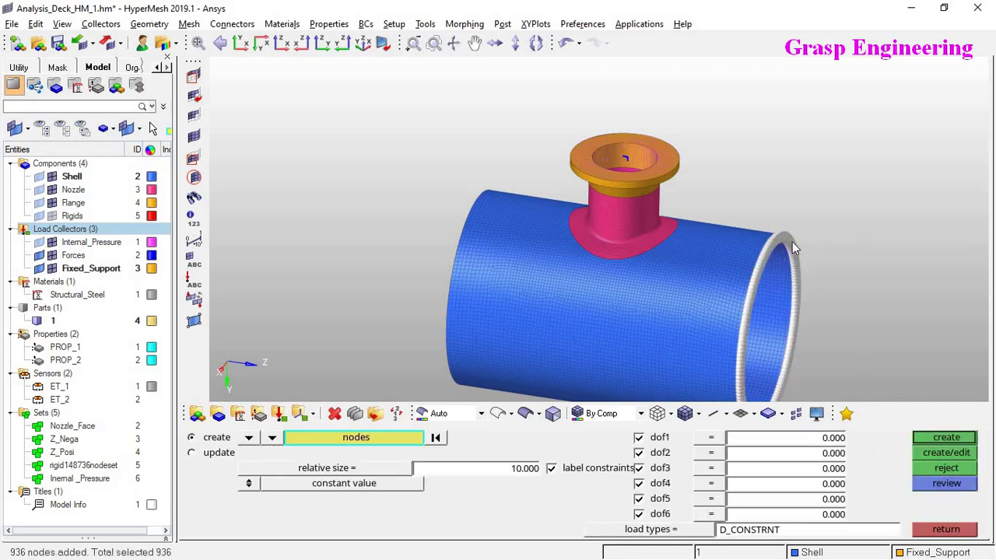
pyautogui.scroll(5, 792, 242)
pyautogui.press('f')
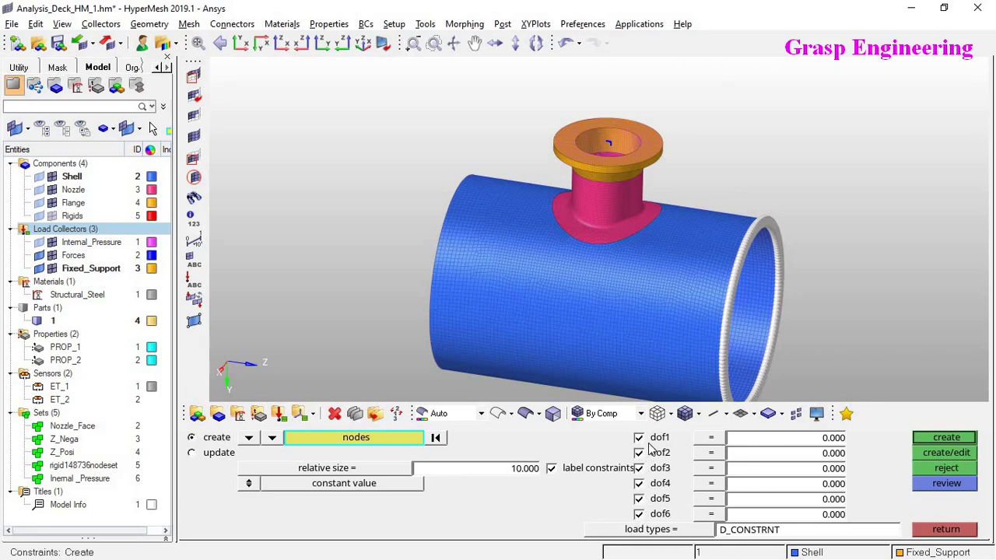
pyautogui.click(639, 499)
pyautogui.click(639, 515)
pyautogui.click(639, 499)
pyautogui.click(639, 484)
pyautogui.click(943, 439)
# - Inspect the constraints on the shell's end edge with load labels displayed, close constraint creation, and turn the labels off
pyautogui.scroll(5, 771, 222)
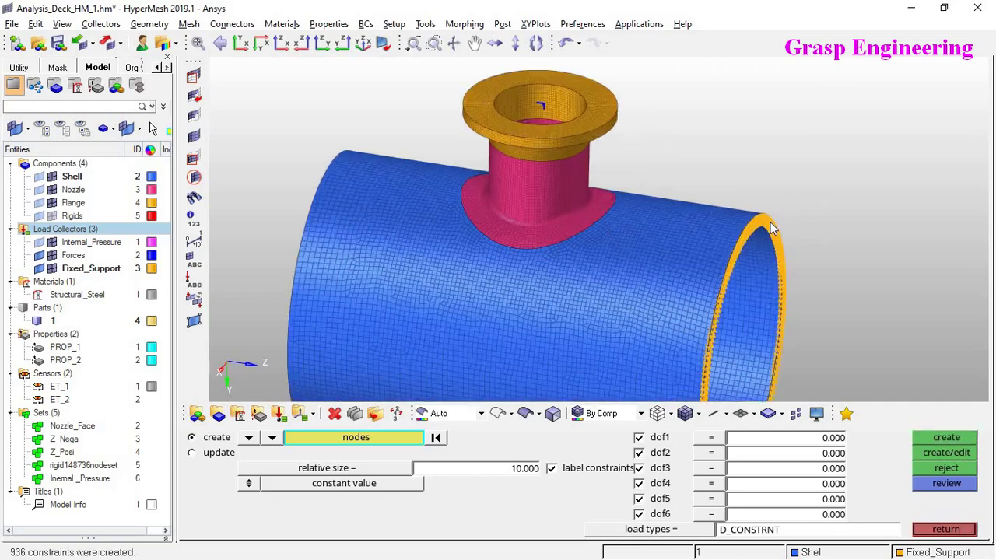
pyautogui.scroll(3, 760, 195)
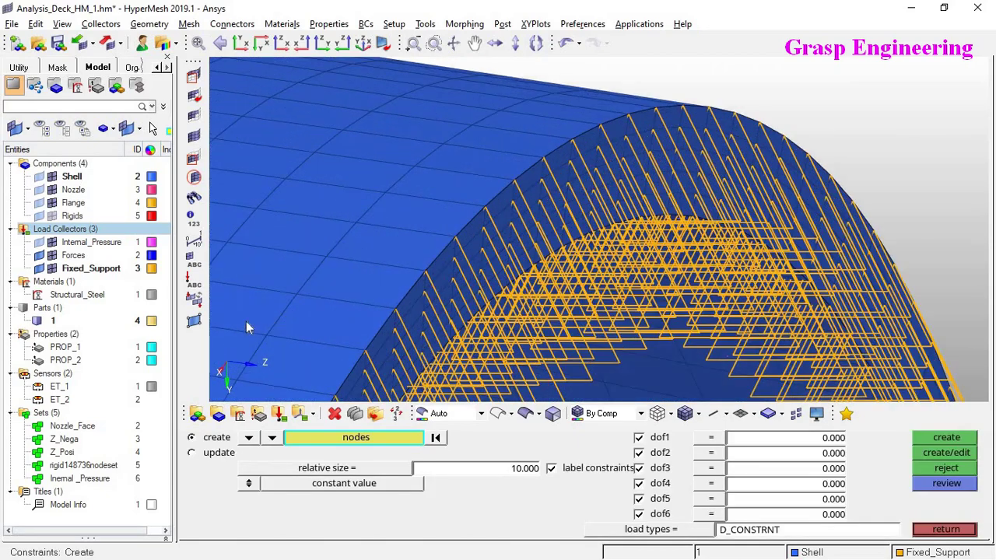
pyautogui.click(195, 285)
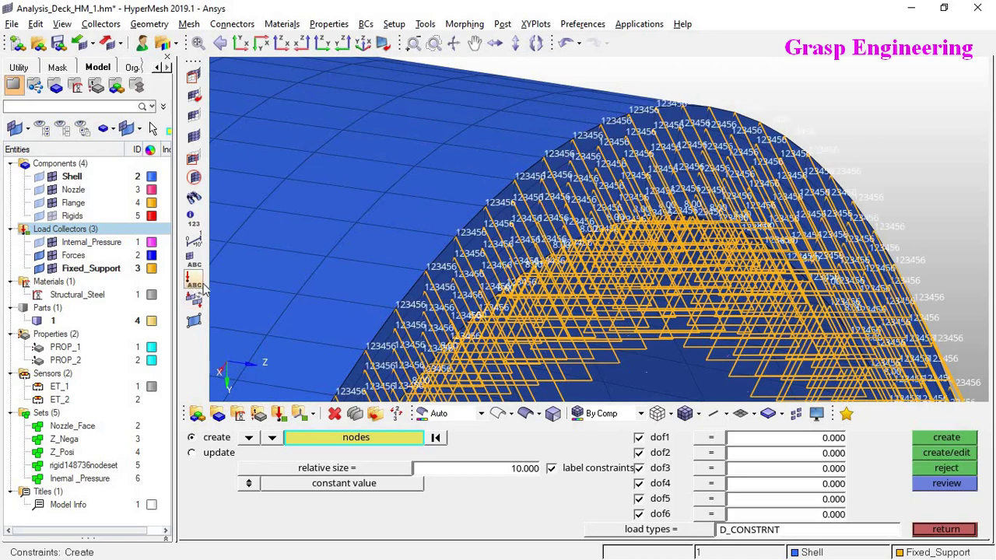
pyautogui.click(53, 249)
pyautogui.click(55, 266)
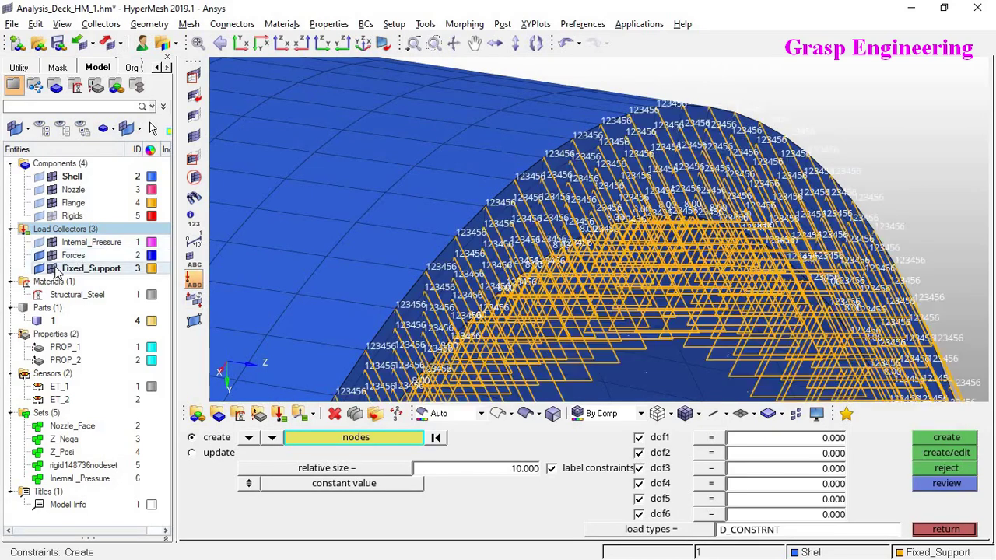
pyautogui.moveTo(713, 238)
pyautogui.keyDown('ctrl'); pyautogui.mouseDown()
pyautogui.moveTo(727, 240)
pyautogui.moveTo(782, 190)
pyautogui.mouseUp(); pyautogui.keyUp('ctrl')
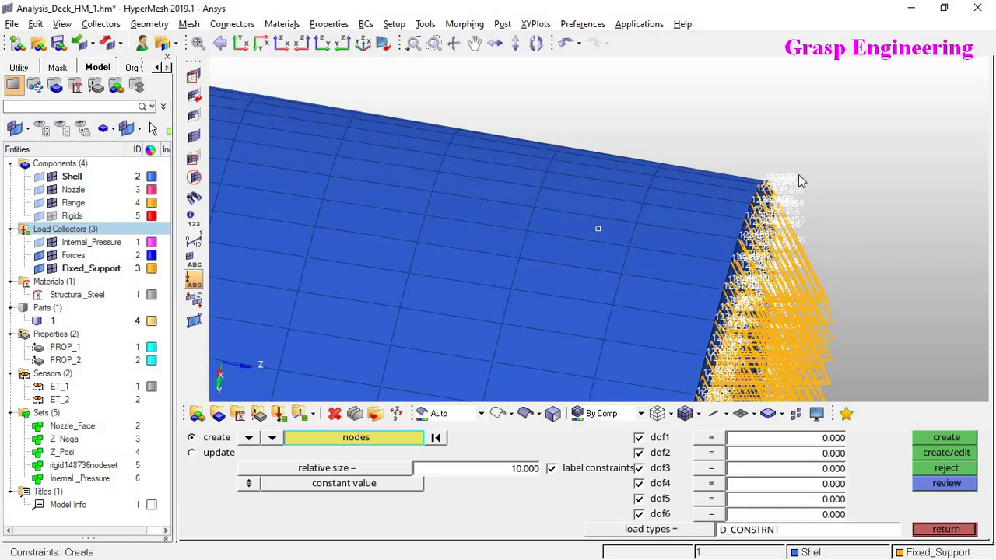
pyautogui.click(946, 529)
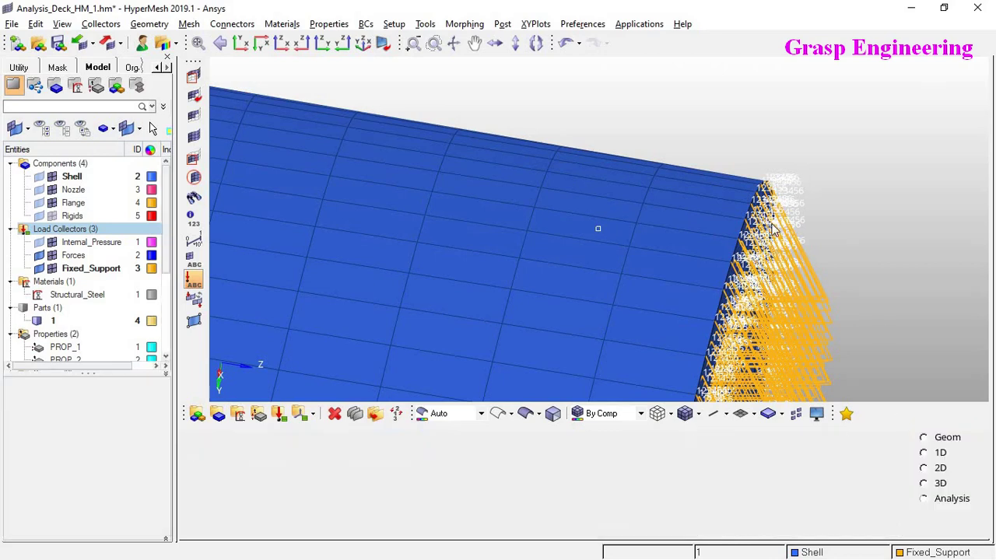
pyautogui.keyDown('ctrl'); pyautogui.scroll(-3, 360, 302); pyautogui.keyUp('ctrl')
pyautogui.click(195, 282)
pyautogui.keyDown('ctrl'); pyautogui.scroll(-6, 809, 220); pyautogui.keyUp('ctrl')
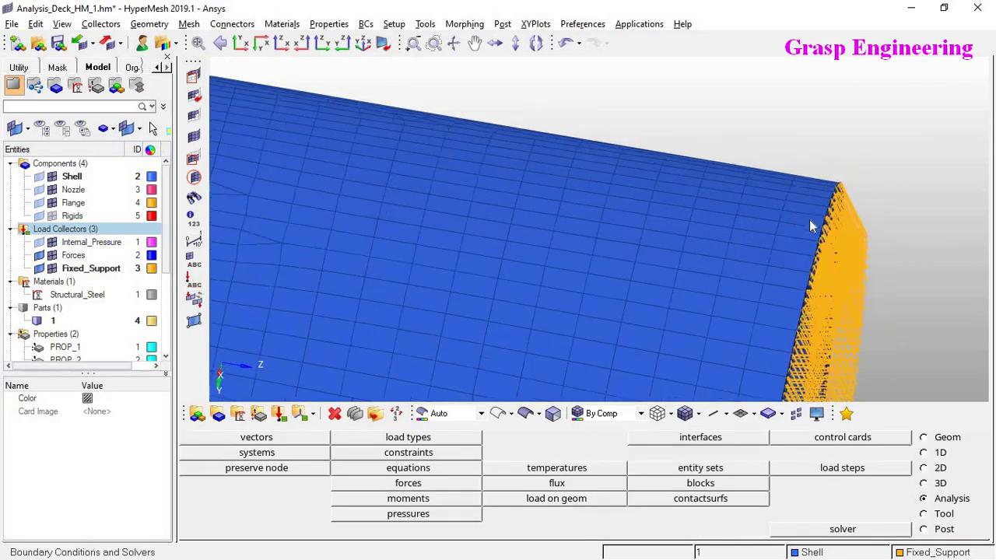
# - Review the whole model with its support constraints, checking the Fixed_Support, Forces and Internal_Pressure load collectors
pyautogui.scroll(-5, 810, 214)
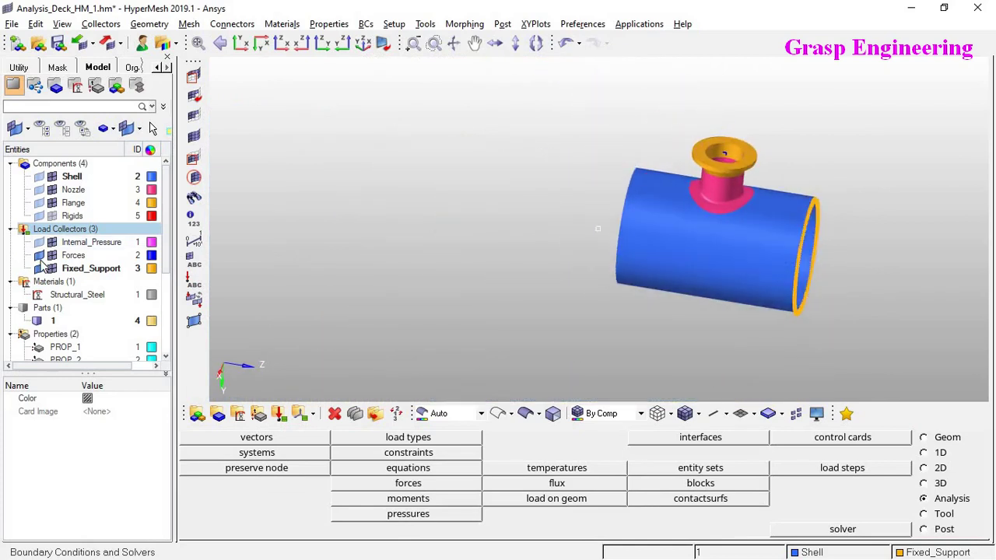
pyautogui.click(52, 268)
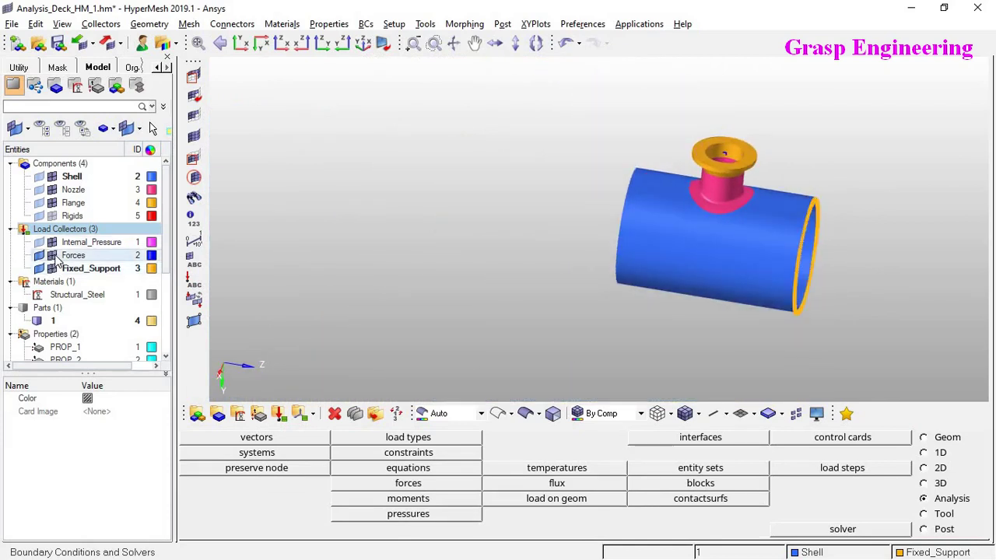
pyautogui.click(54, 255)
pyautogui.click(52, 251)
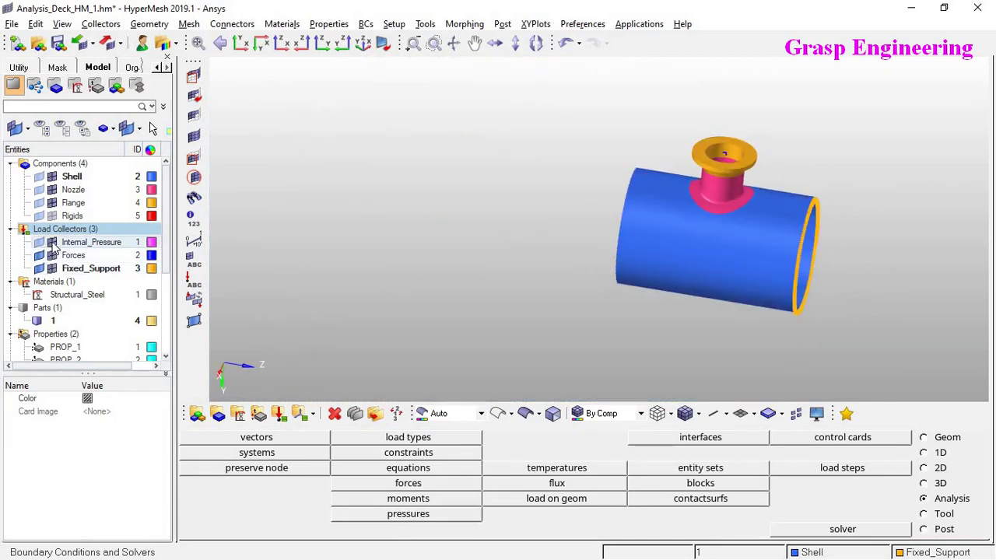
pyautogui.click(52, 243)
pyautogui.click(52, 243)
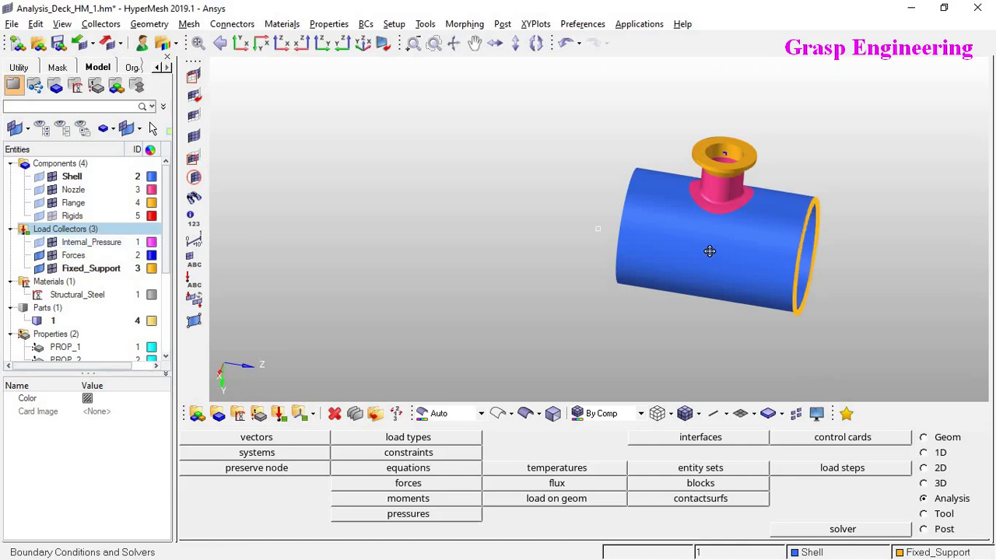
pyautogui.keyDown('ctrl'); pyautogui.moveTo(707, 249); pyautogui.dragTo(710, 251); pyautogui.keyUp('ctrl')
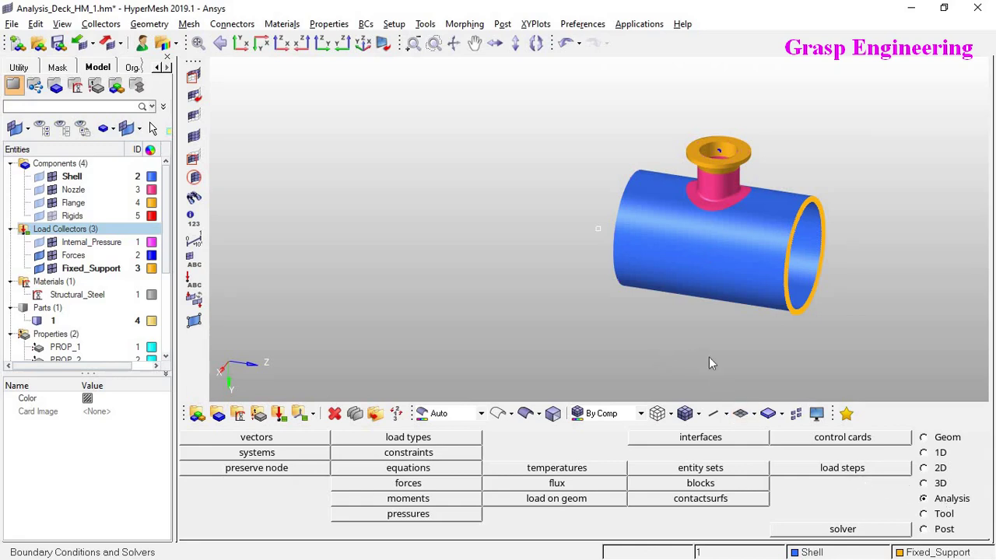
pyautogui.keyDown('ctrl'); pyautogui.moveTo(618, 296); pyautogui.dragTo(622, 302, button='right'); pyautogui.keyUp('ctrl')
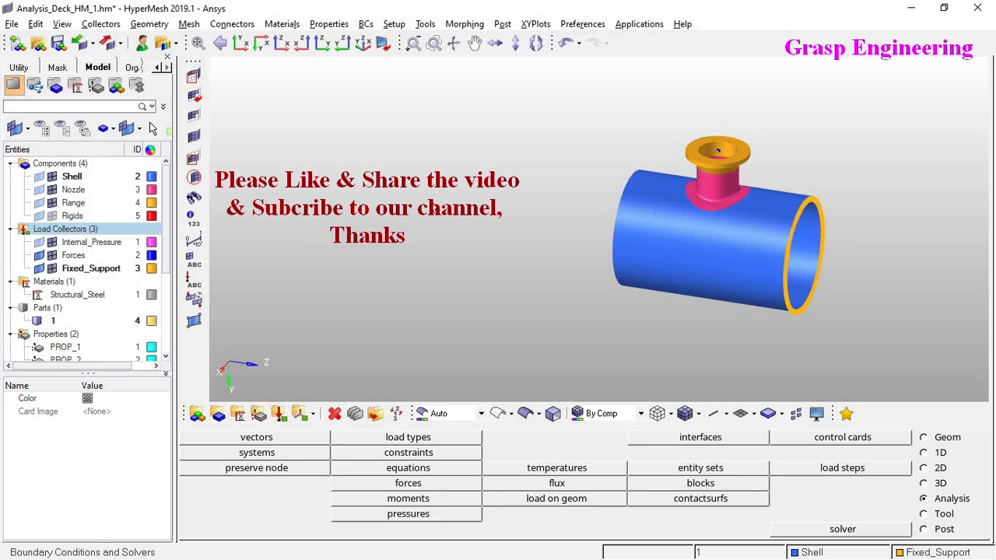
pyautogui.keyDown('ctrl'); pyautogui.moveTo(544, 275); pyautogui.dragTo(543, 275, button='right'); pyautogui.keyUp('ctrl')
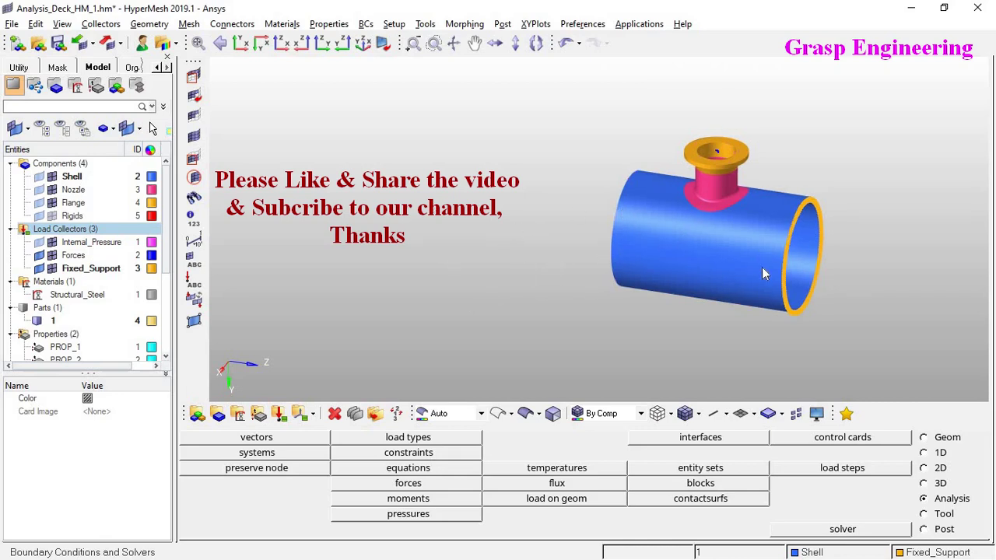
pyautogui.scroll(-2, 809, 227)
pyautogui.scroll(5, 812, 260)
pyautogui.scroll(-2, 782, 269)
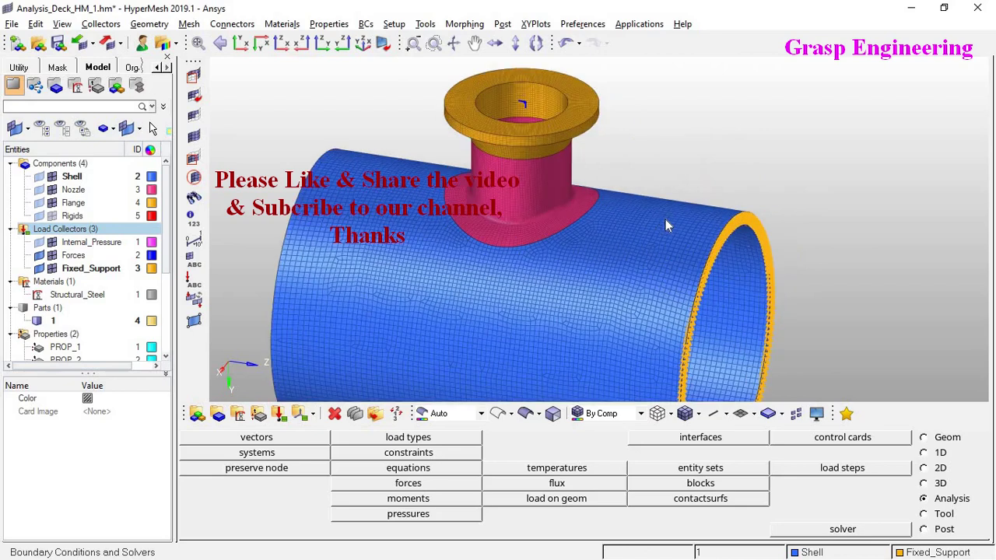
# - Create a load step named Nozzle_Loads containing the Internal_Pressure, Forces and Fixed_Support load collectors, and close load step creation
pyautogui.click(859, 469)
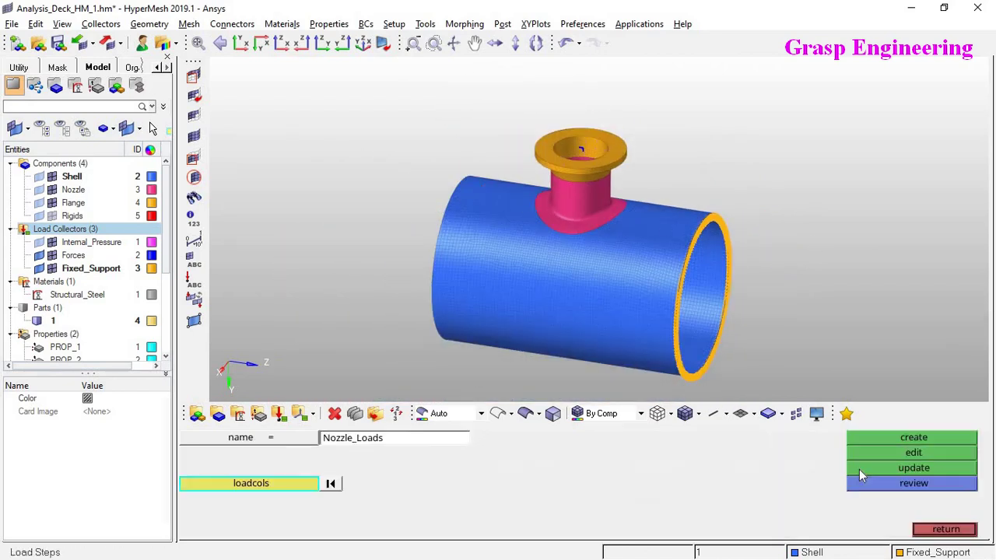
pyautogui.click(375, 439)
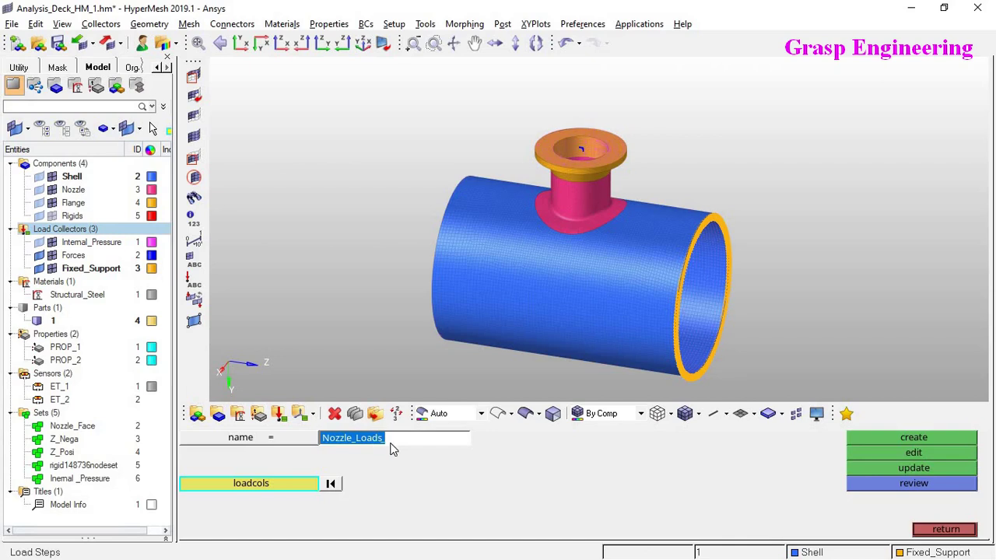
pyautogui.click(391, 443)
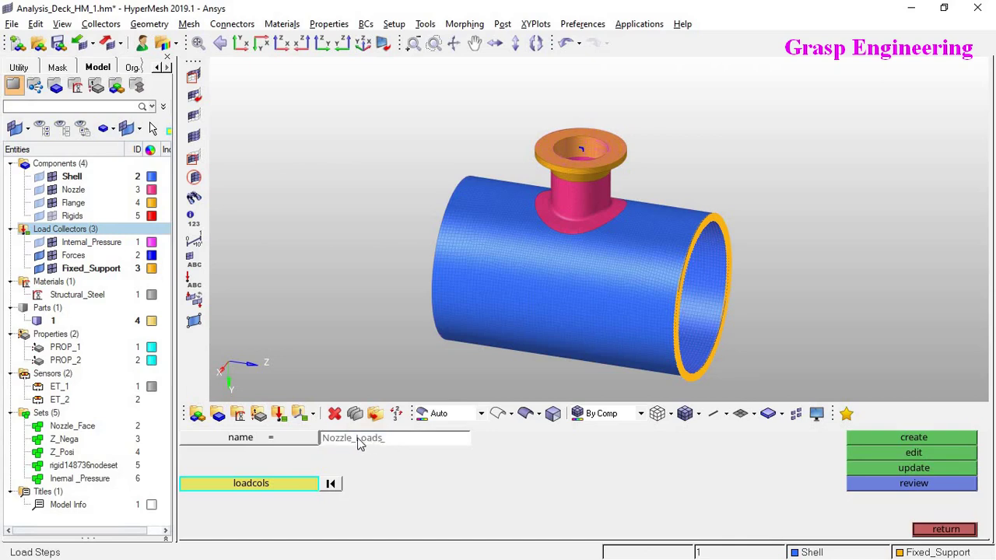
pyautogui.click(273, 488)
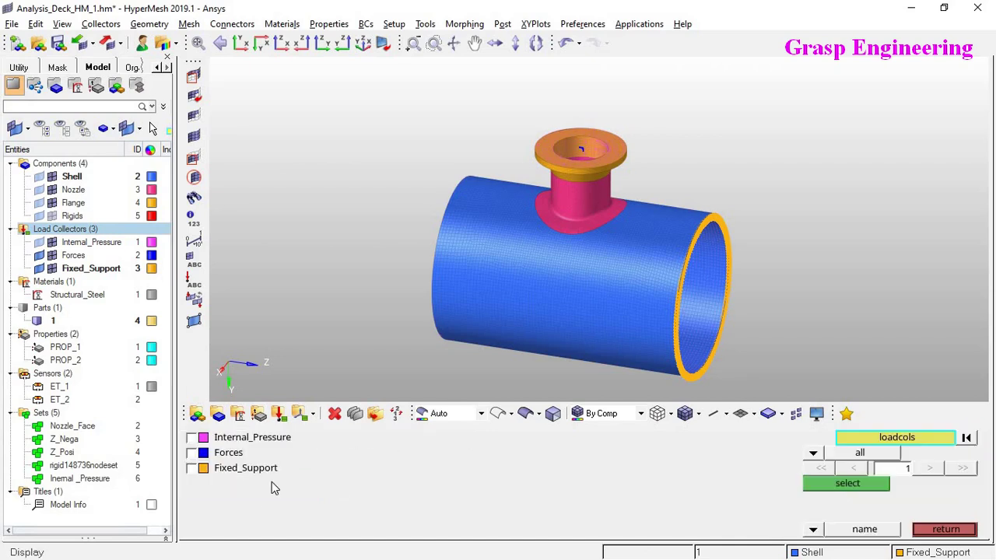
pyautogui.click(192, 438)
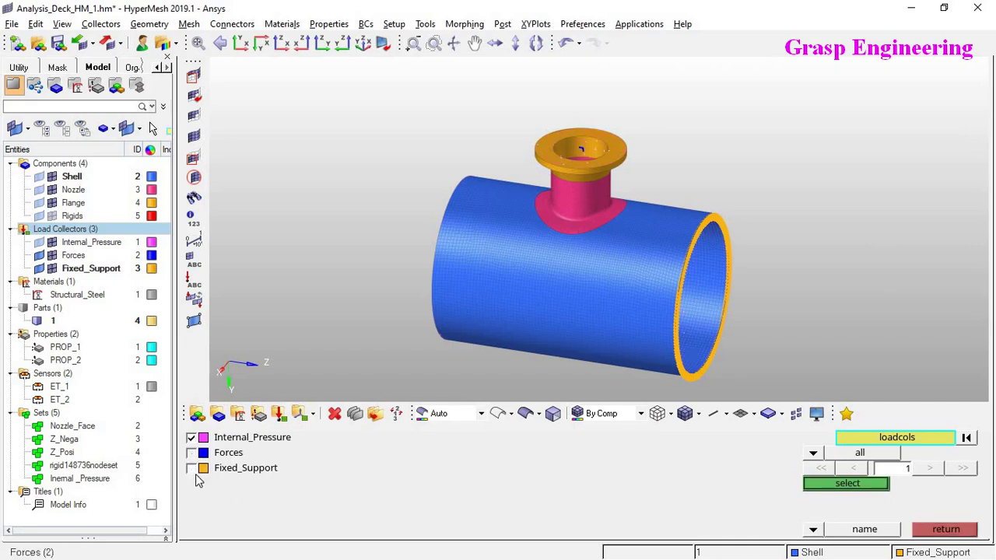
pyautogui.click(192, 455)
pyautogui.click(193, 470)
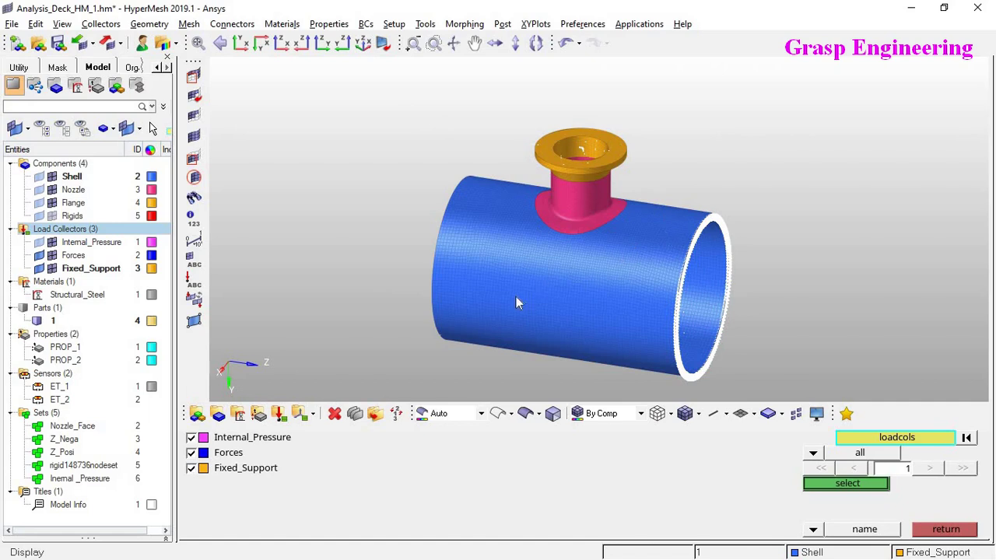
pyautogui.click(854, 489)
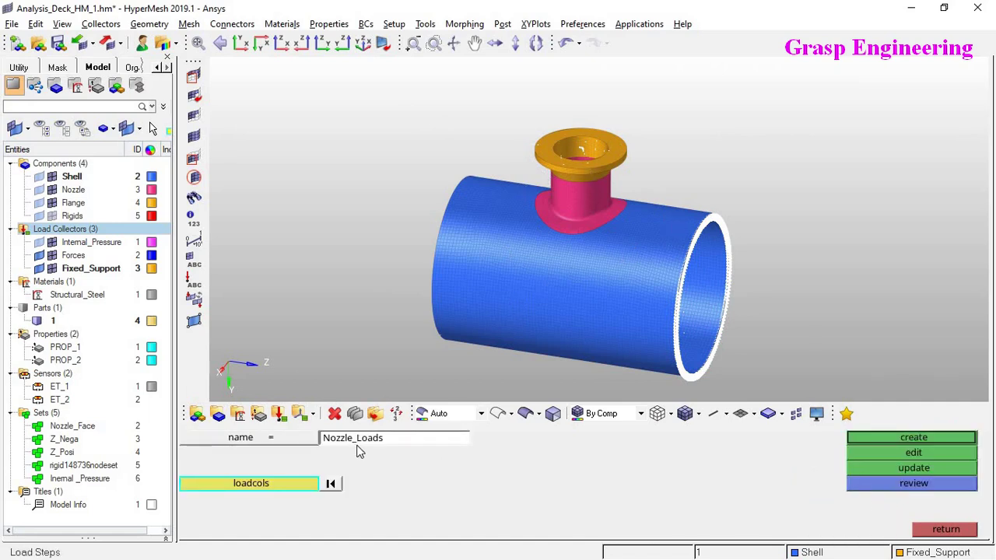
pyautogui.click(915, 439)
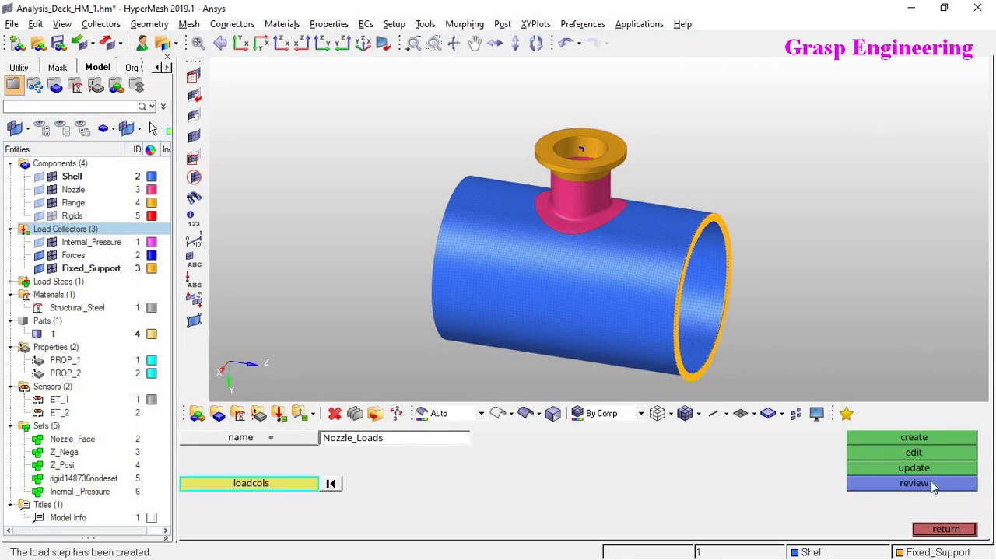
pyautogui.click(946, 529)
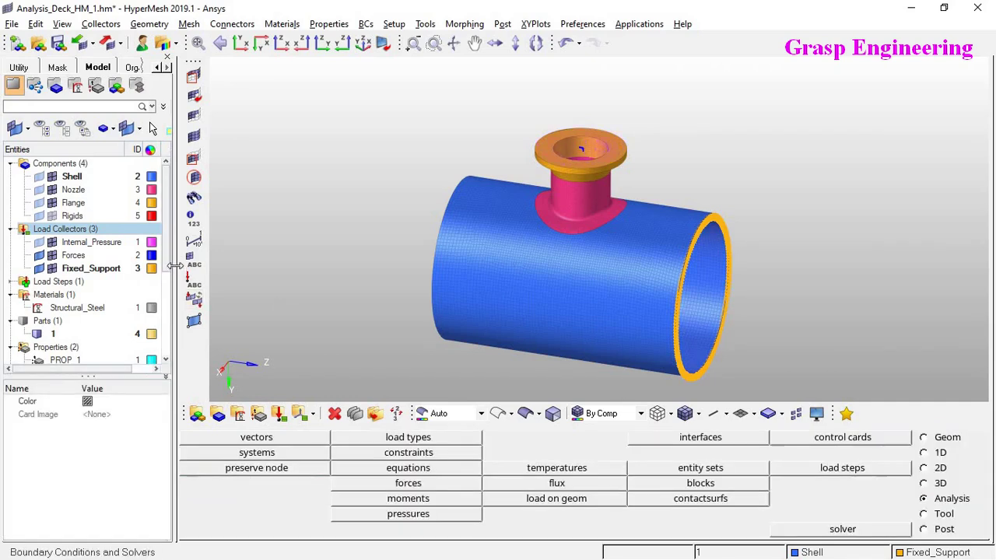
# - Expand the Load Steps group in the model tree and review its Nozzle_Loads entry alongside the other model entities
pyautogui.moveTo(167, 268); pyautogui.dragTo(159, 363)
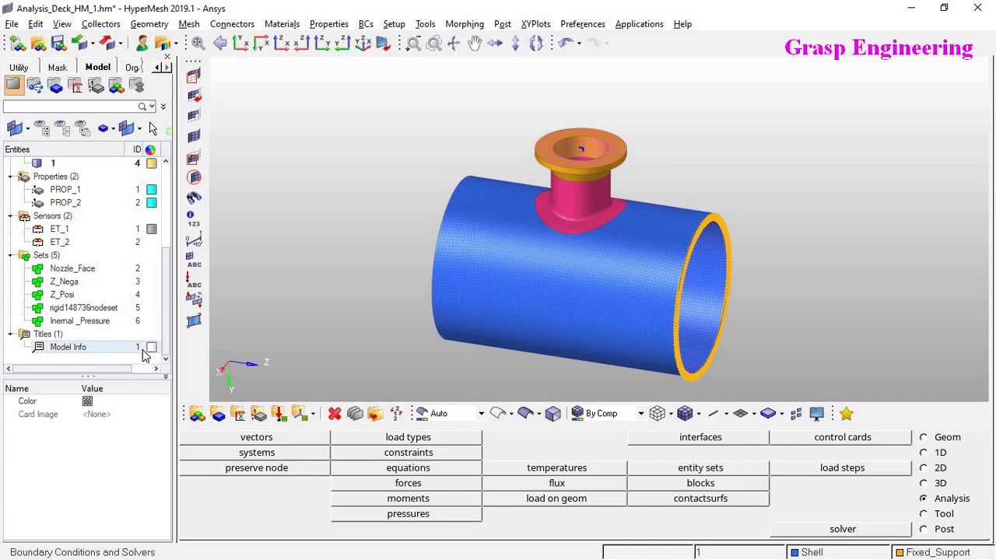
pyautogui.scroll(3, 54, 249)
pyautogui.rightClick(54, 221)
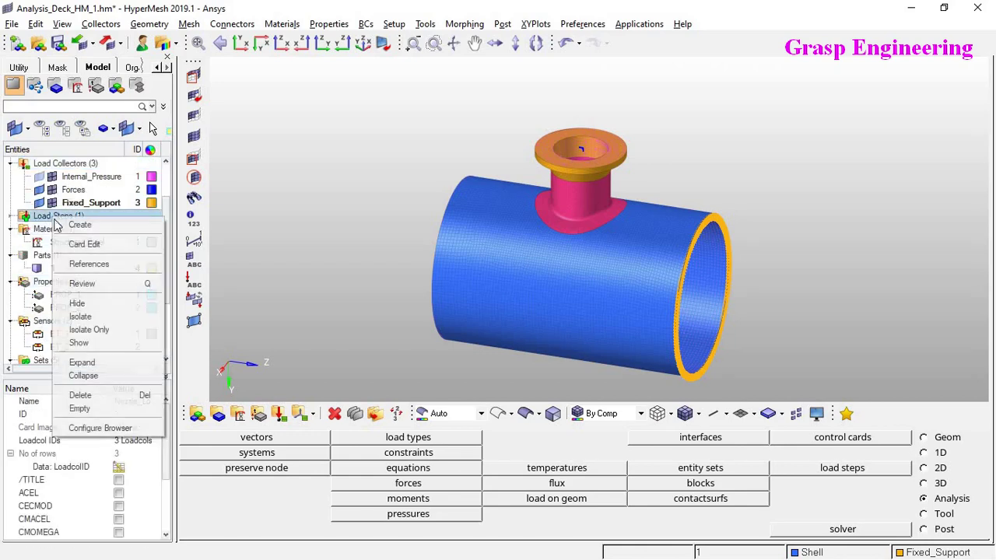
pyautogui.click(81, 363)
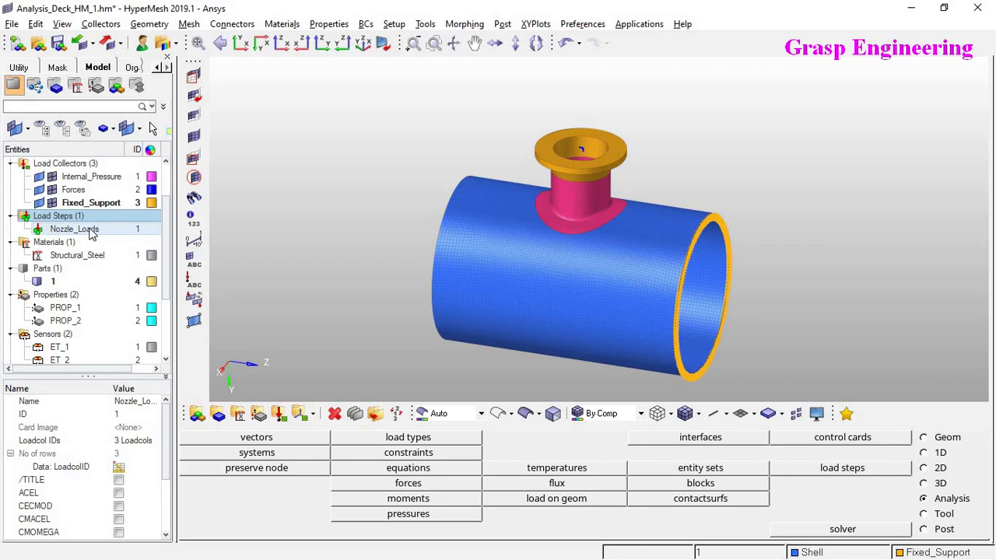
pyautogui.scroll(-3, 91, 257)
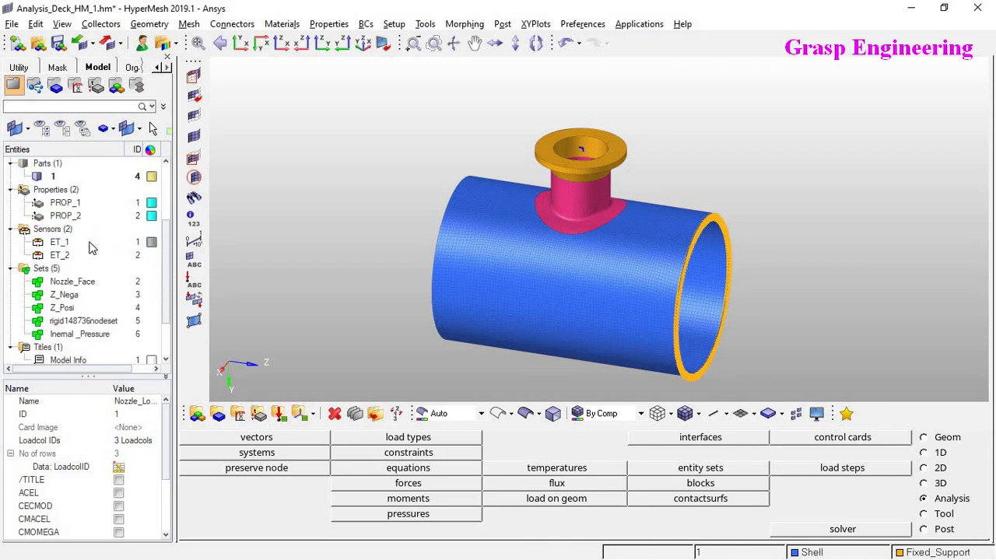
pyautogui.scroll(5, 91, 278)
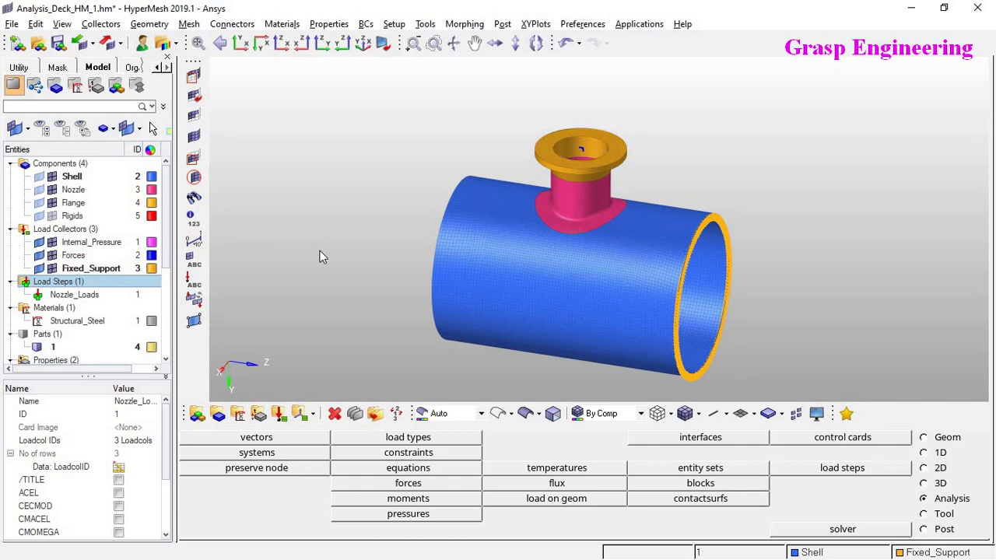
# - Examine the creation settings for forces, temperatures and pressures, including the entity types available for temperature loads, and leave each without creating loads
pyautogui.click(411, 484)
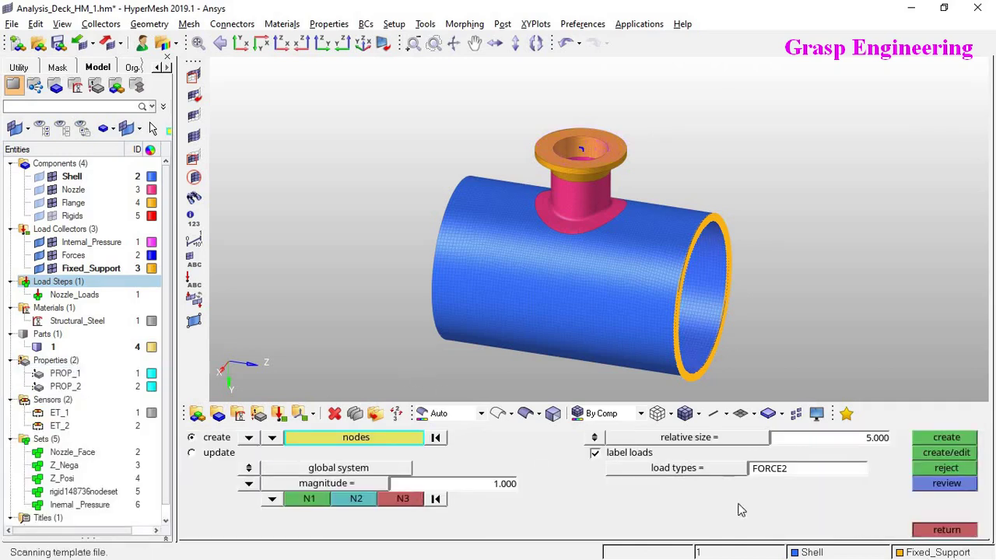
pyautogui.click(946, 530)
pyautogui.click(524, 469)
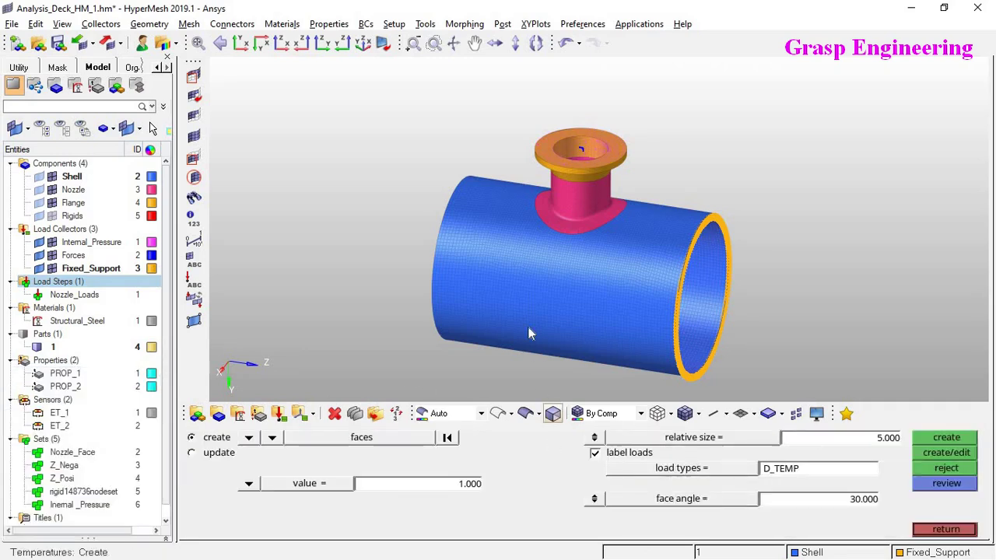
pyautogui.click(249, 439)
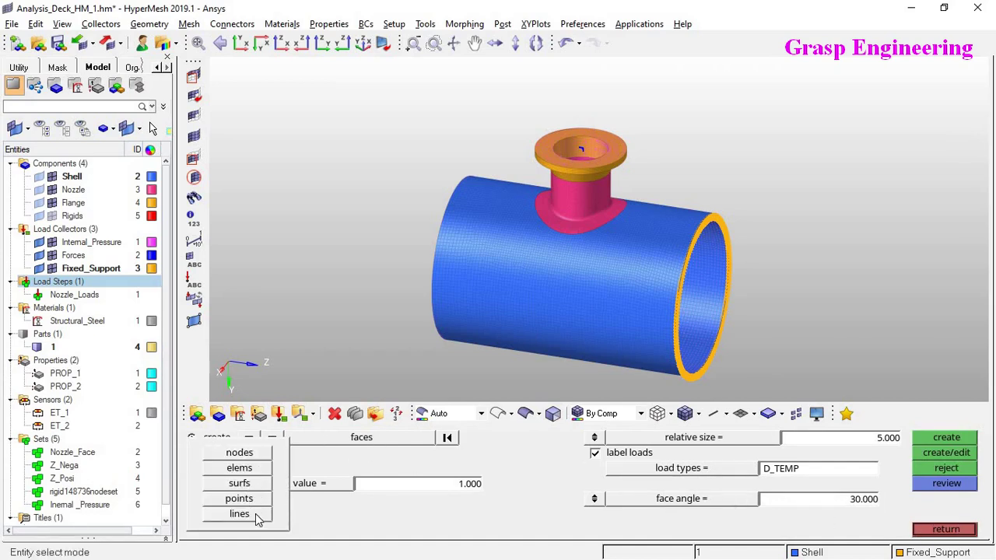
pyautogui.click(955, 535)
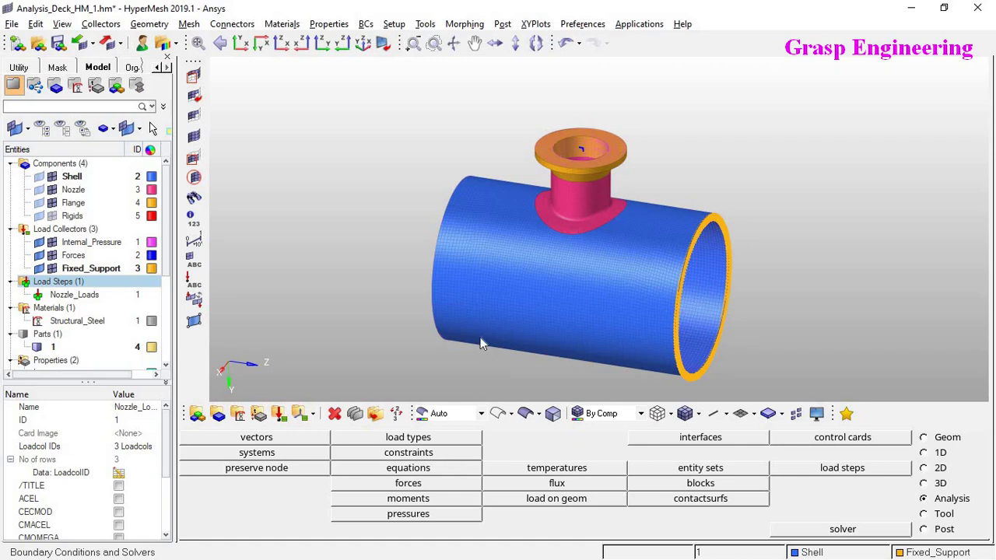
pyautogui.click(432, 486)
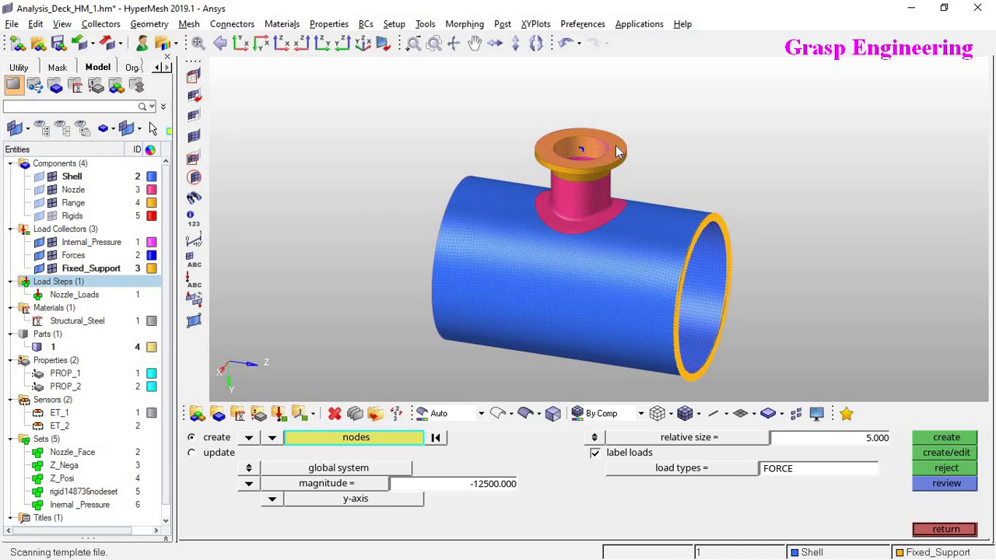
pyautogui.click(943, 529)
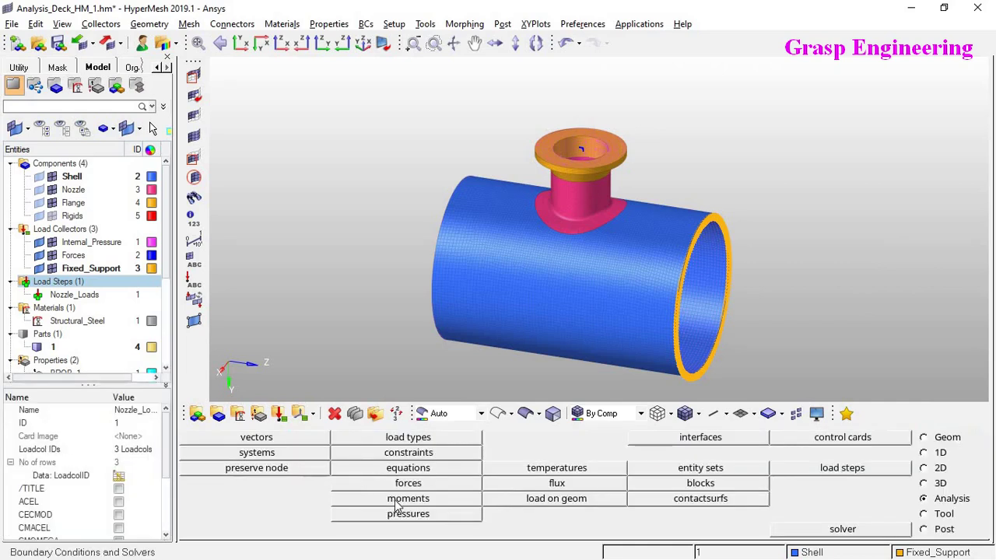
pyautogui.click(403, 513)
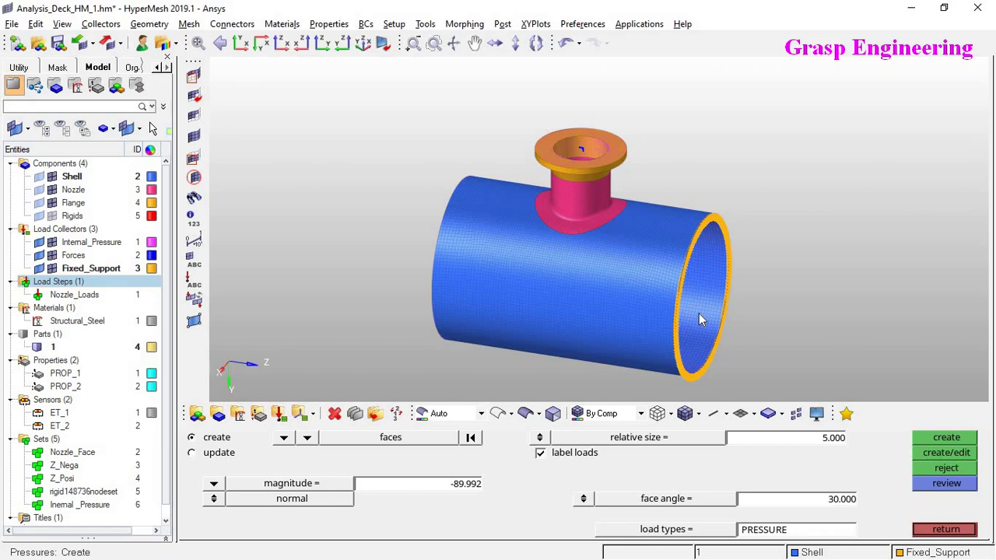
pyautogui.click(957, 531)
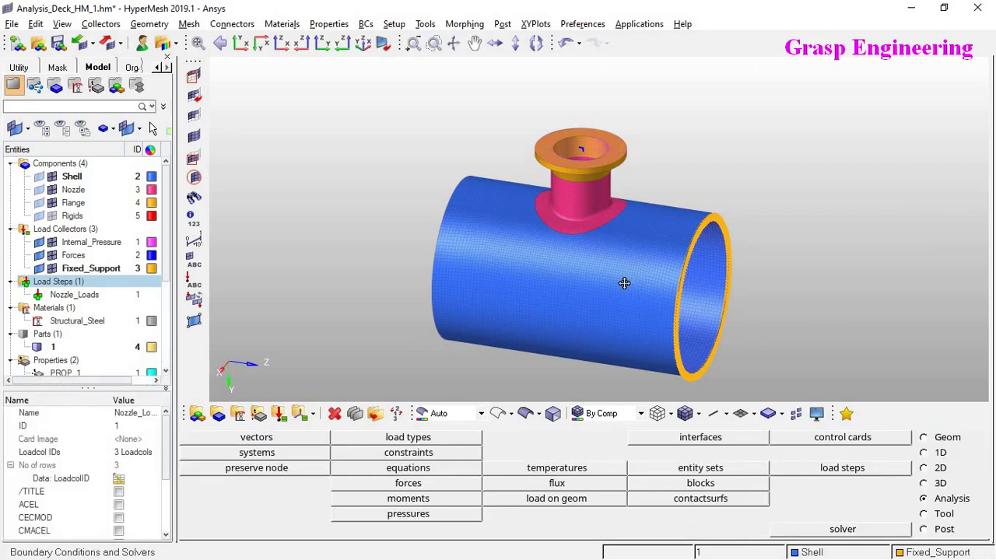
pyautogui.scroll(-2, 613, 268)
pyautogui.scroll(-1, 613, 264)
pyautogui.scroll(3, 597, 290)
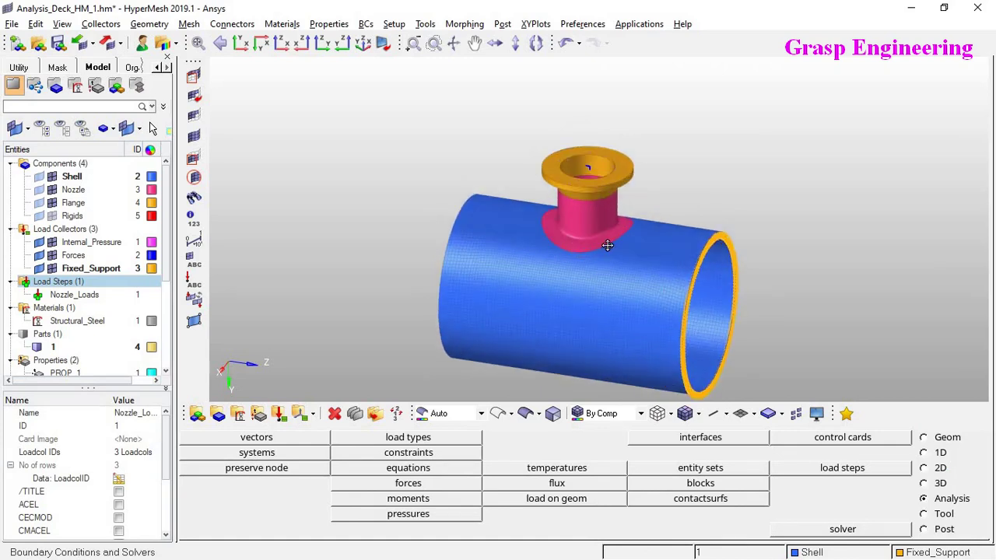